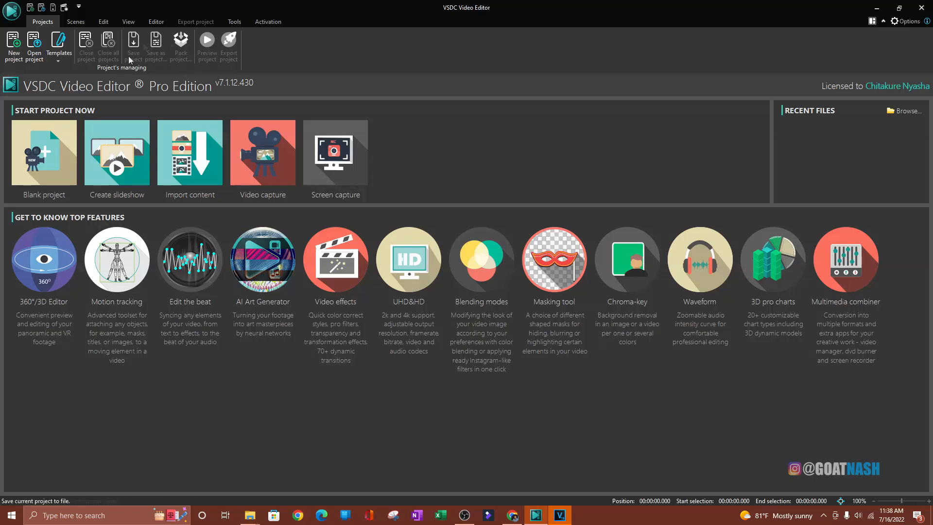
click(268, 22)
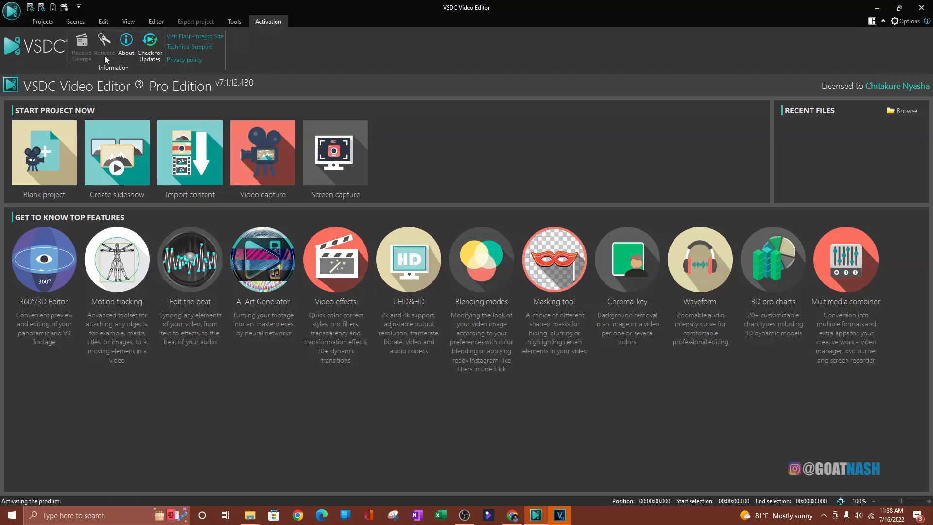
click(47, 24)
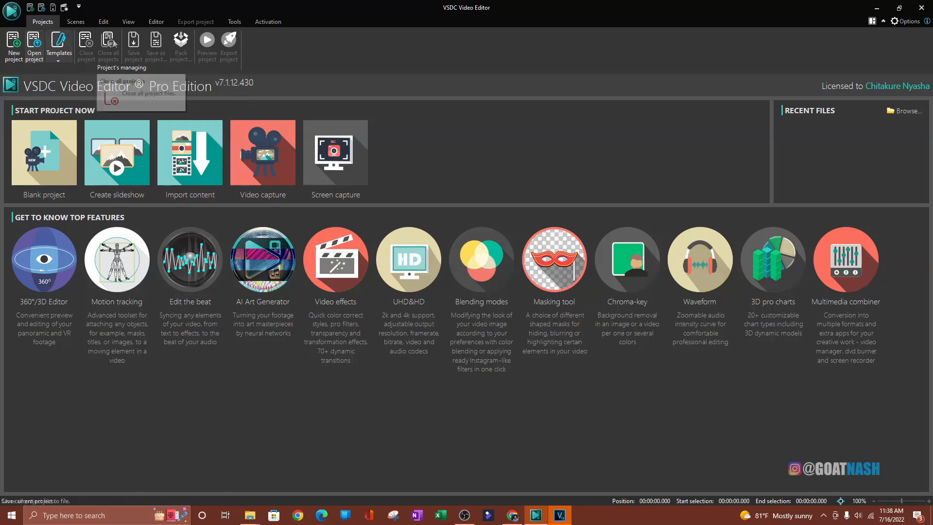
click(58, 60)
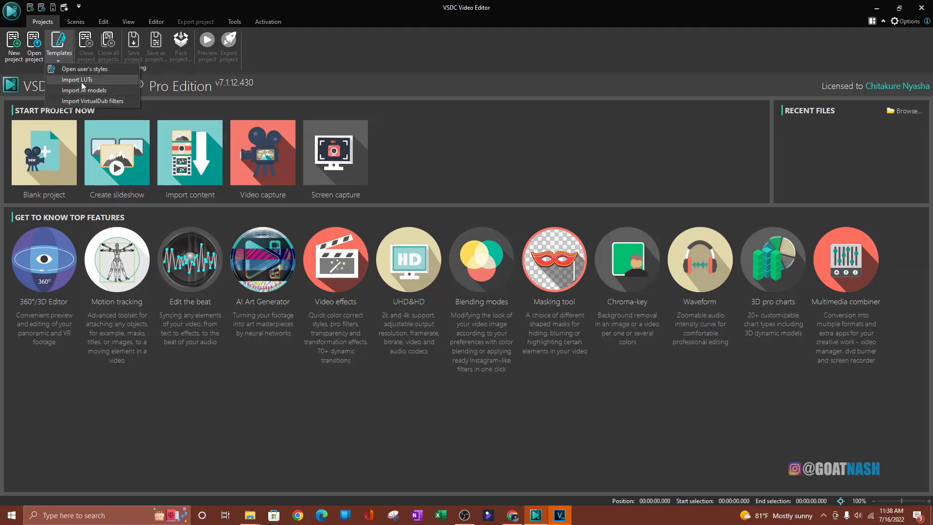
click(55, 58)
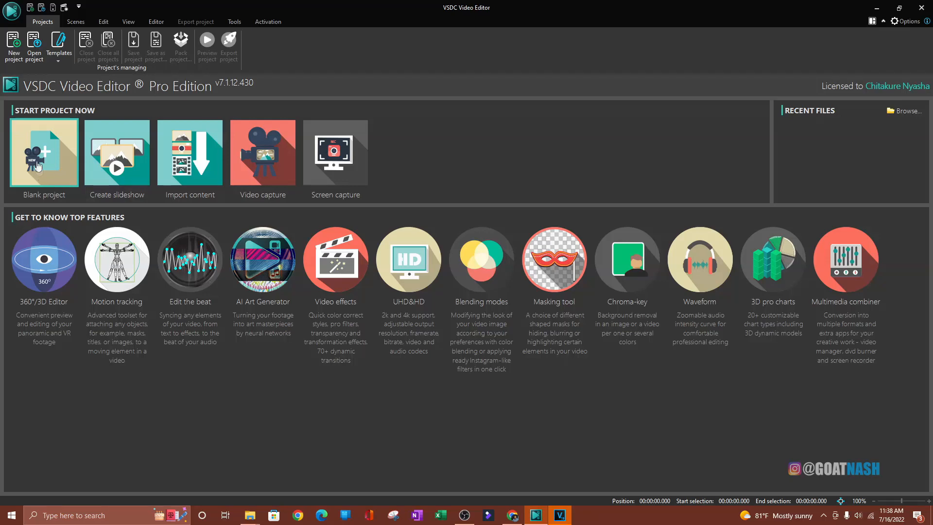
Start a new project and title it "Course Project", leaving the author, copyright and description blank
click(14, 45)
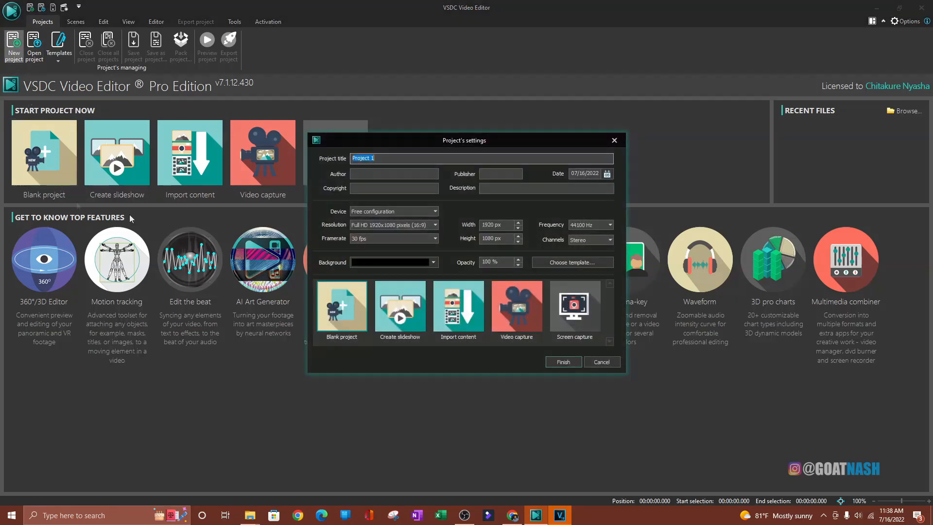
drag(493, 140, 501, 89)
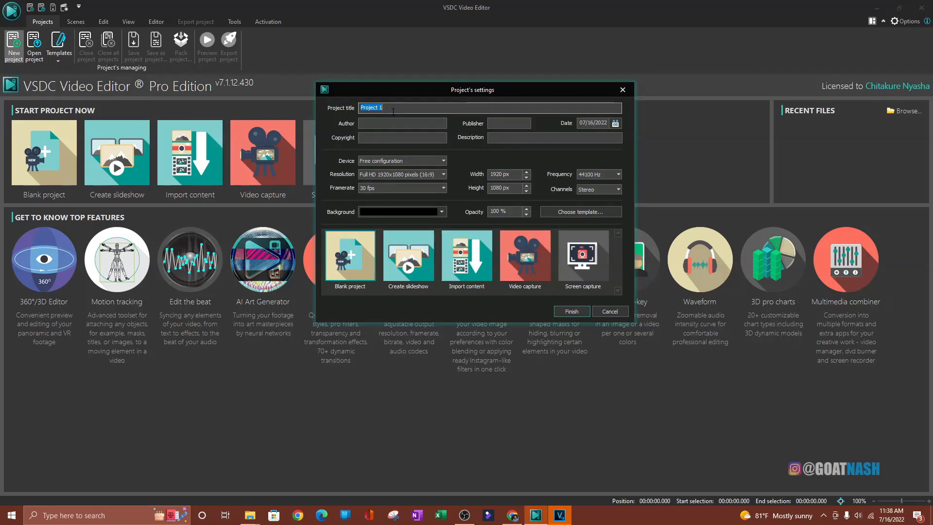
text(Course Project)
click(373, 122)
key(shift+Tab)
click(378, 119)
click(381, 136)
click(505, 141)
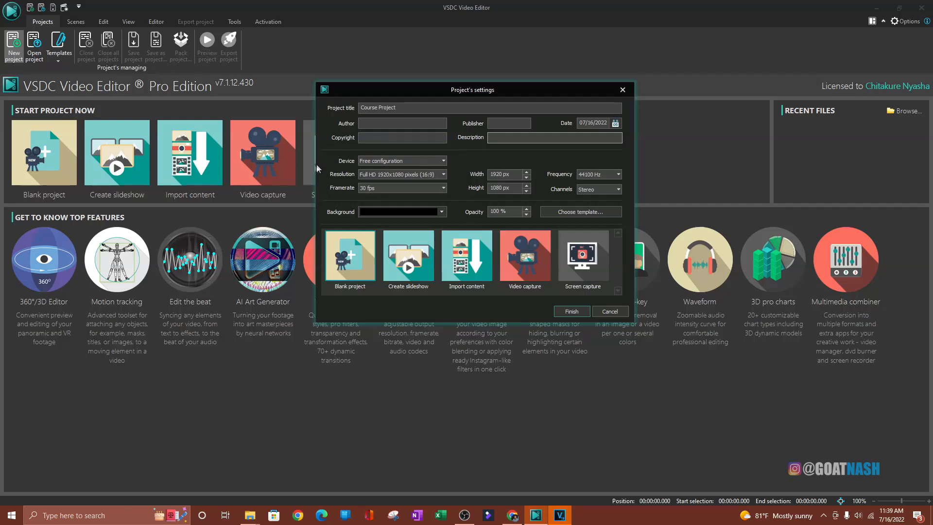
Switch the project's device preset to YouTube and back to Free configuration
click(443, 161)
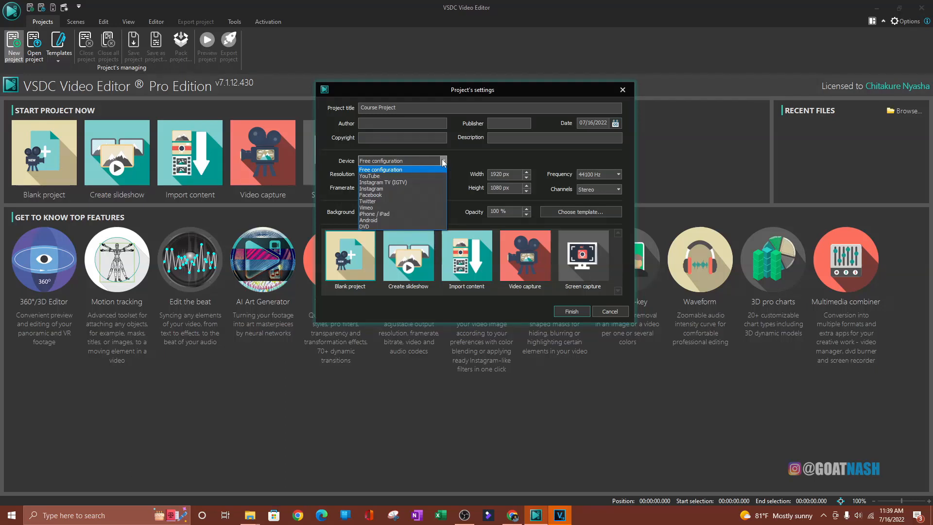
click(373, 176)
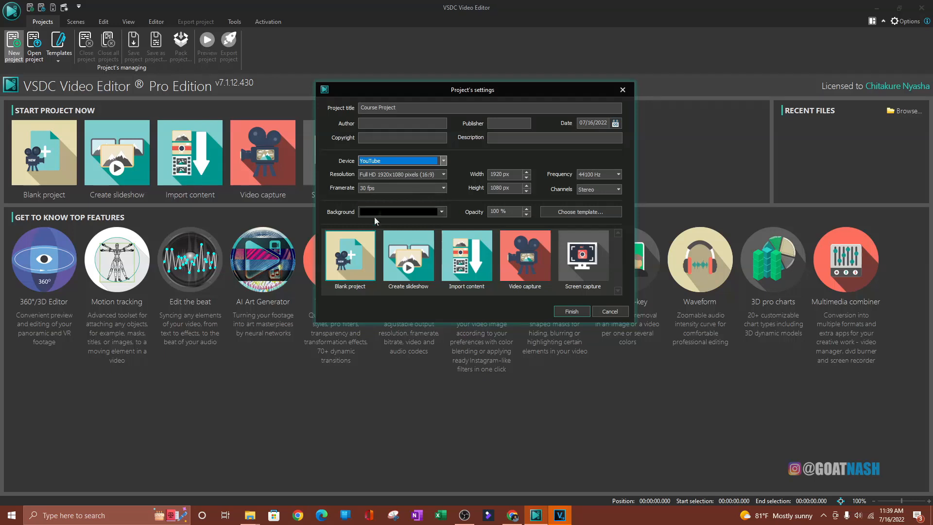
click(443, 161)
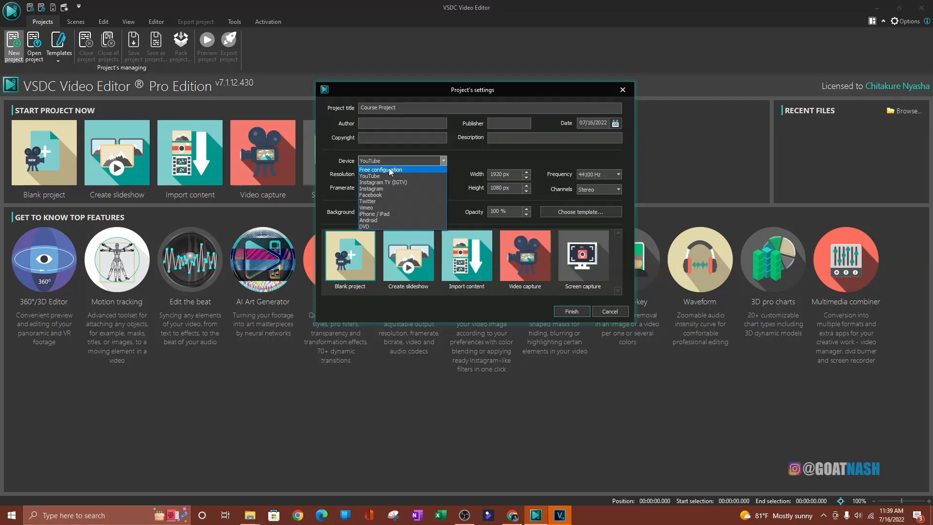
click(389, 168)
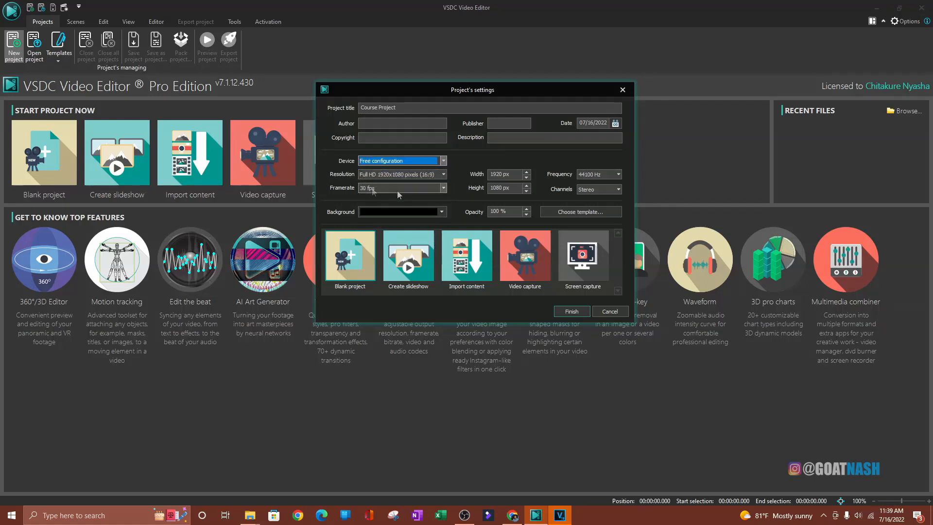
Choose Full HD 1920x1080 pixels (16:9) resolution and a 30 fps framerate, and create the blank project without picking a template
click(445, 174)
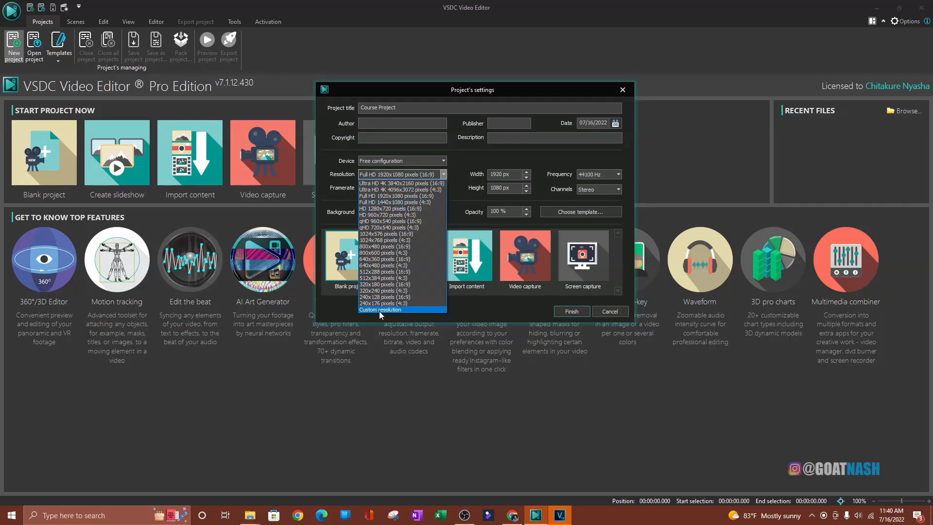
click(408, 196)
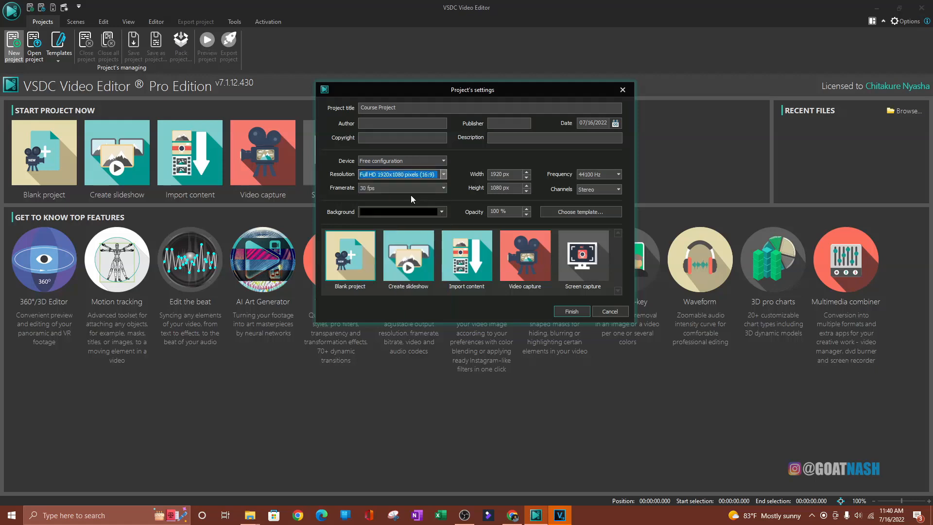
click(442, 189)
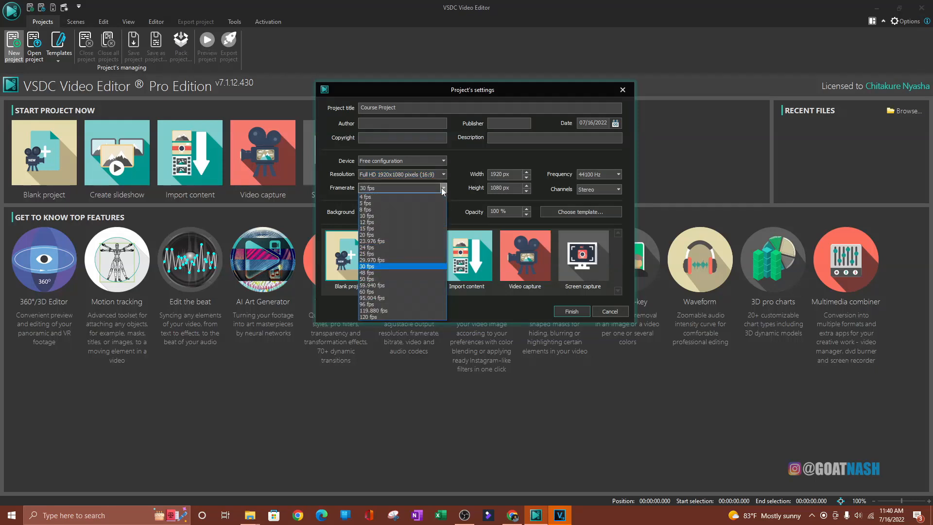
click(365, 266)
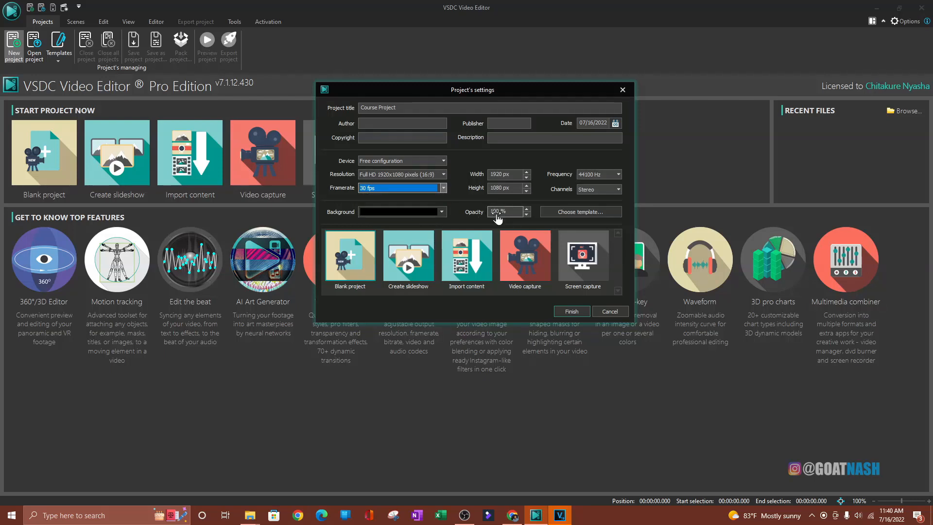
click(567, 213)
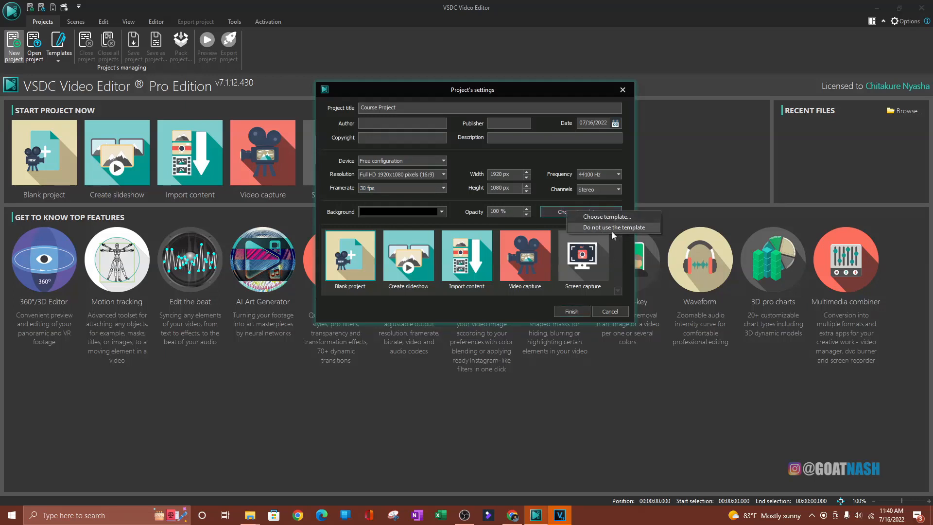
click(535, 224)
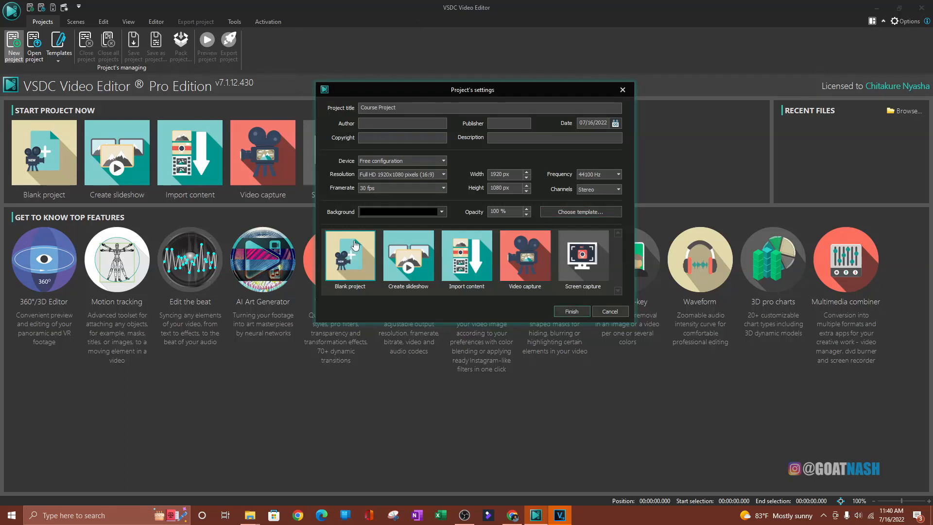
click(569, 313)
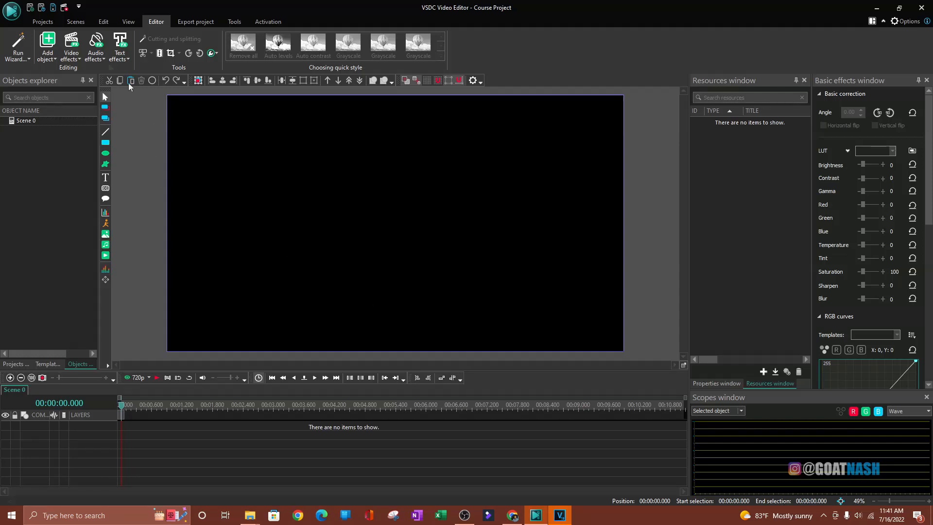
Look through the available commands for managing projects and scenes, editing, arranging the view and exporting
click(43, 22)
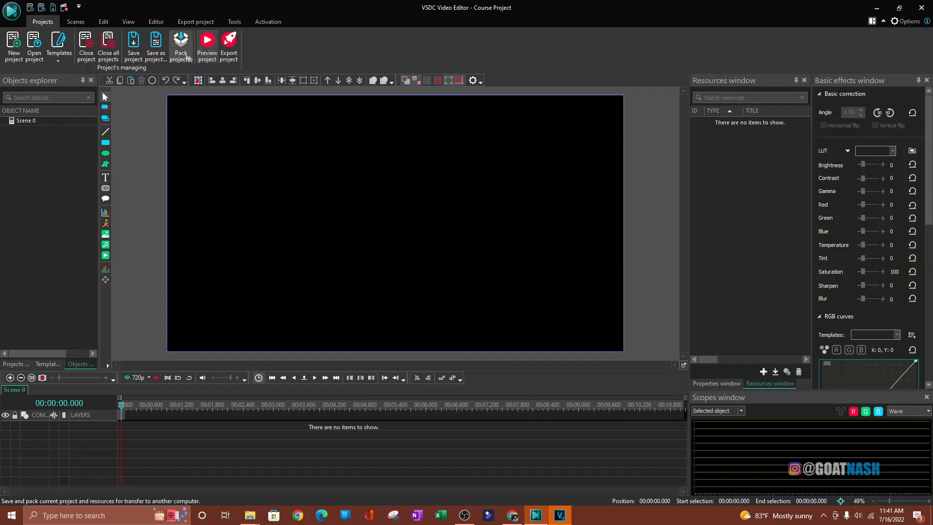
click(74, 22)
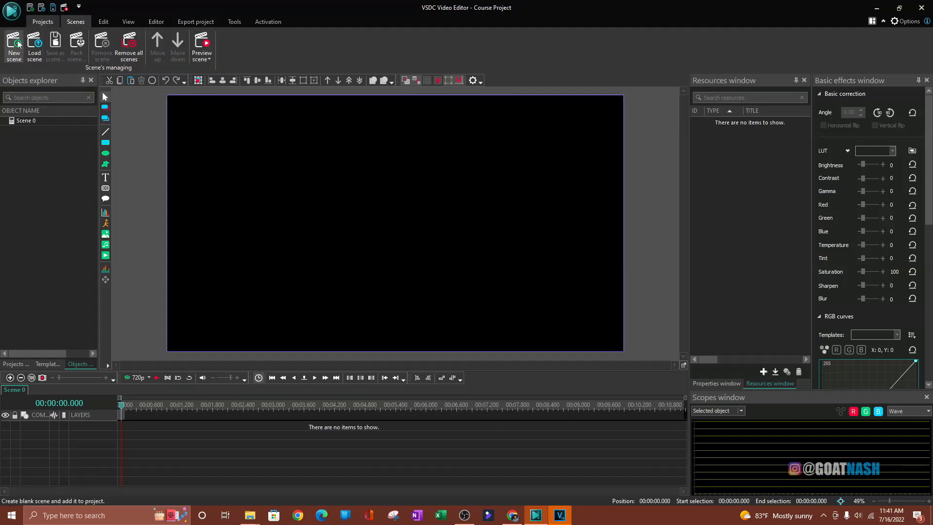
click(100, 22)
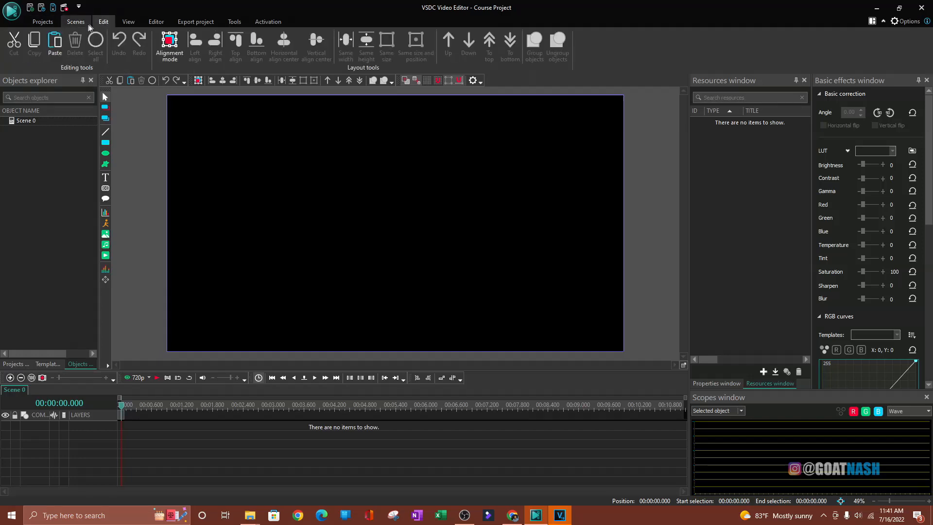
click(129, 21)
click(167, 22)
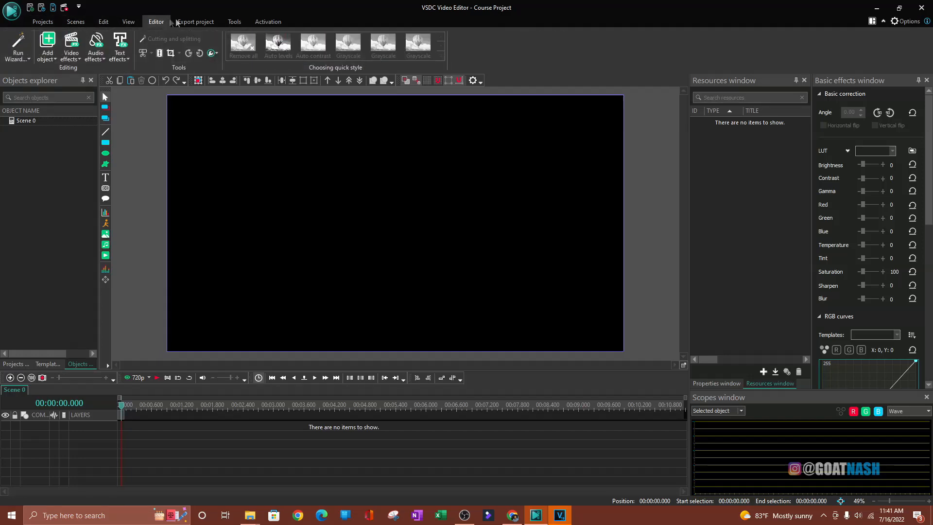
click(193, 22)
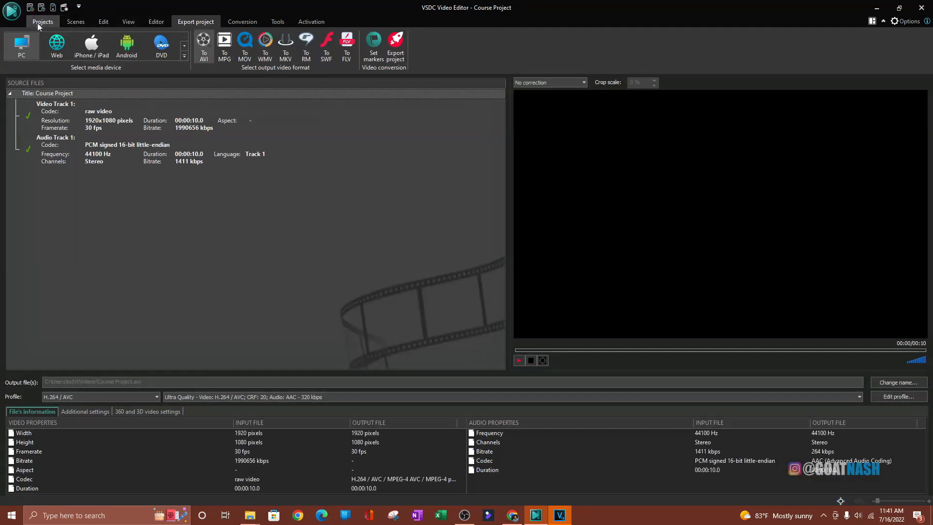
click(42, 22)
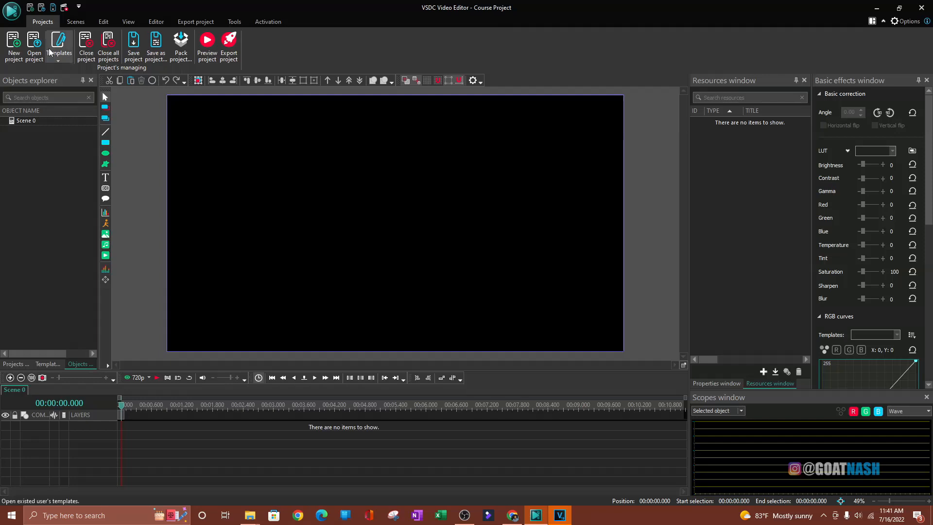
click(78, 23)
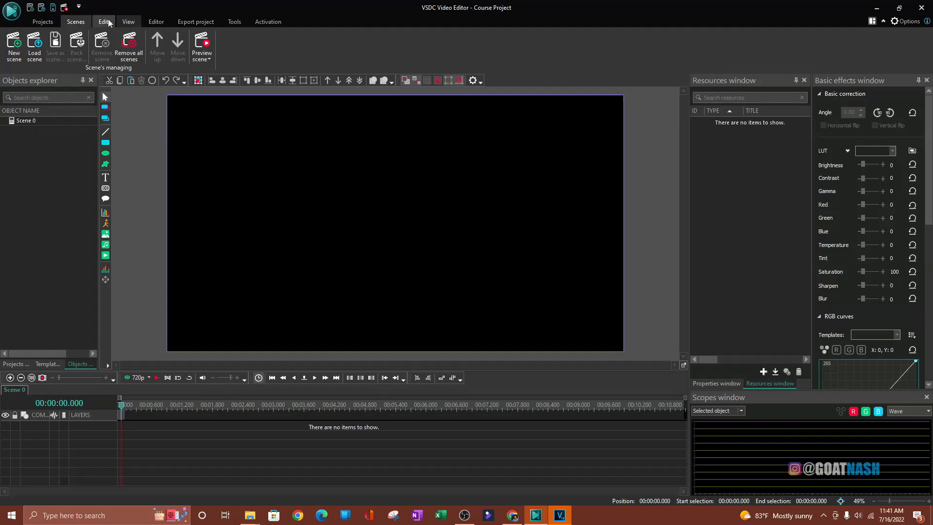
Hide the Properties and Resources windows, and bring back only the Properties window
click(128, 23)
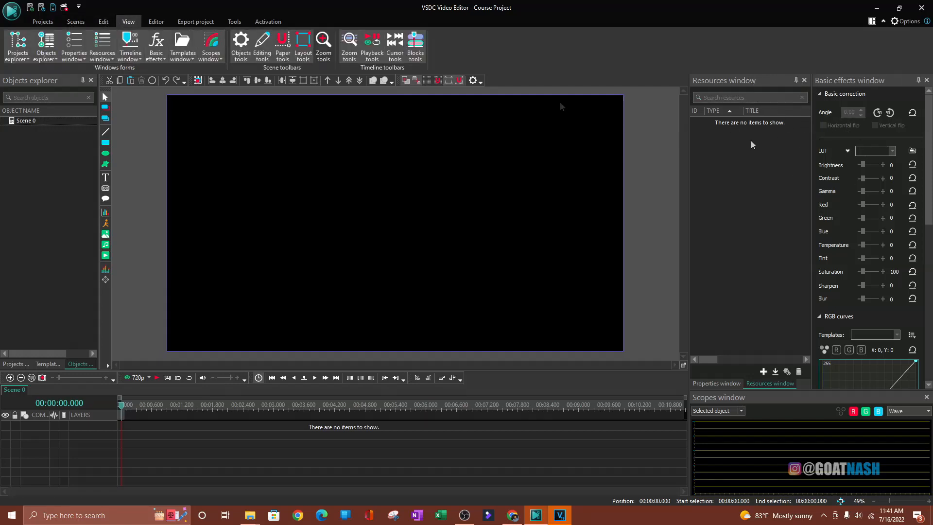
click(74, 42)
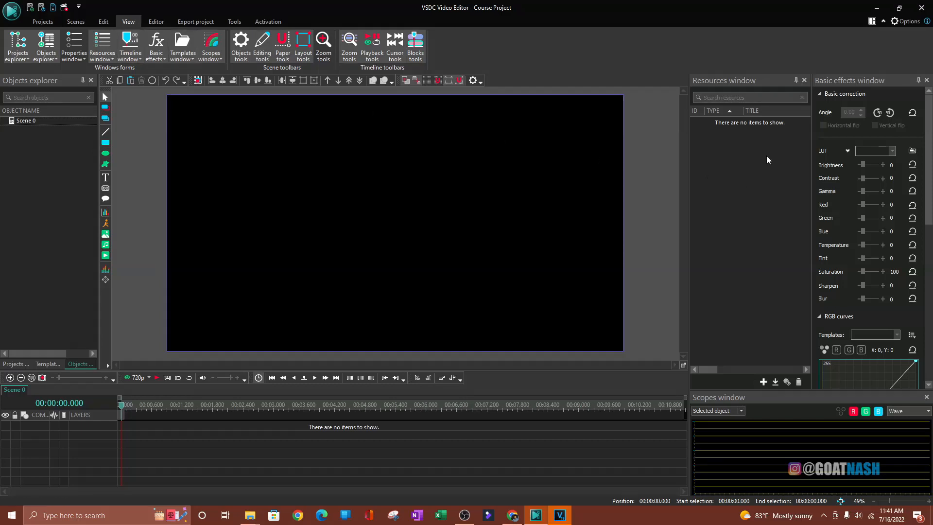
click(97, 44)
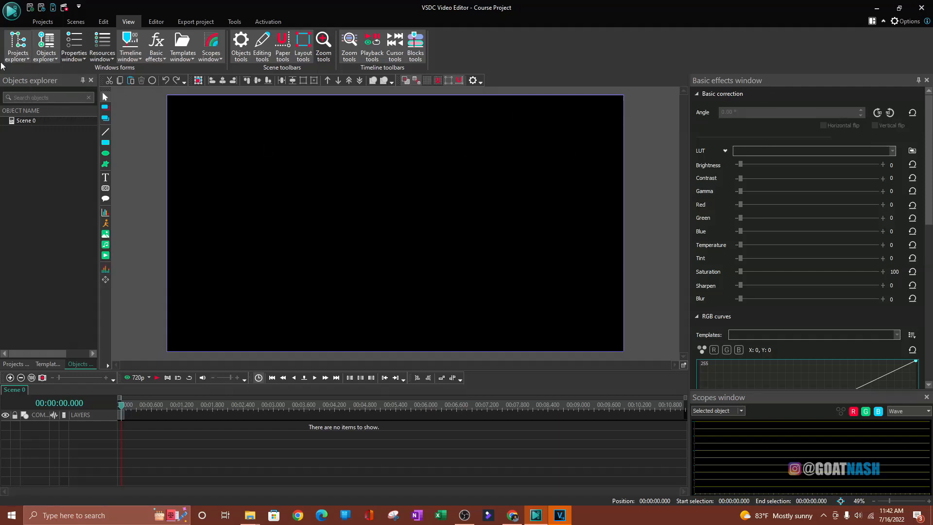
click(64, 42)
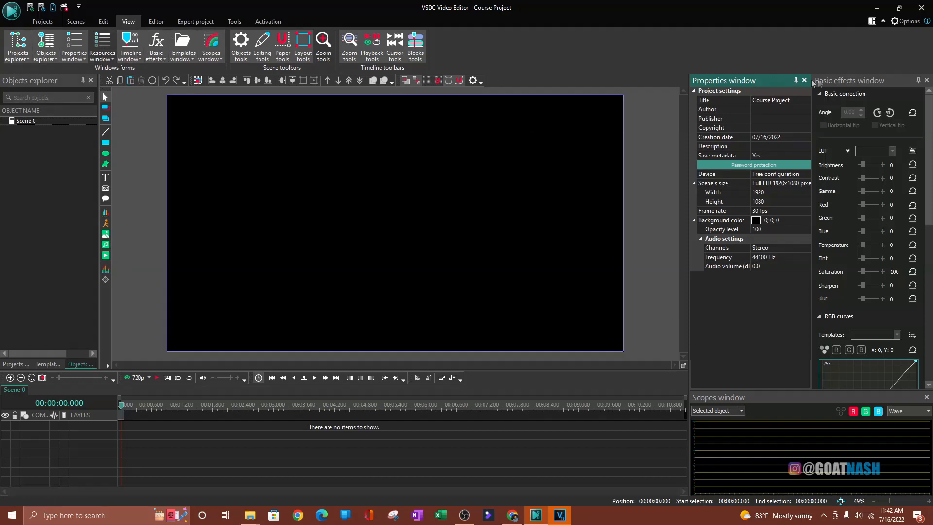
Dock the Properties window together with the Basic effects window as one tabbed group and set the group to auto-hide
click(796, 81)
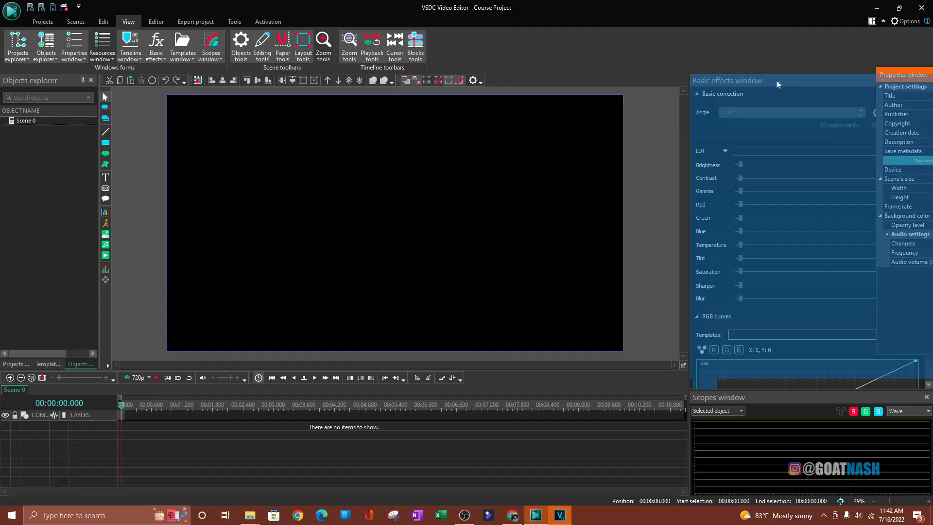
drag(864, 91, 718, 82)
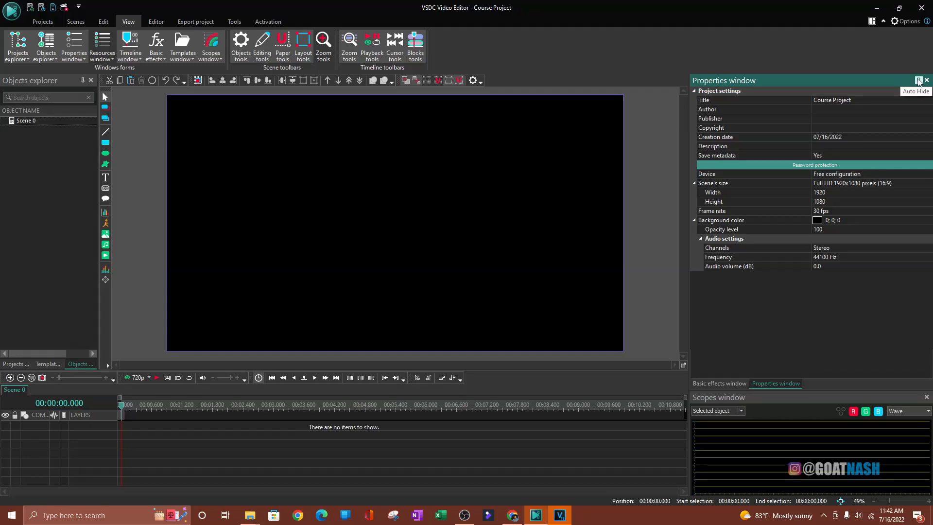
click(918, 80)
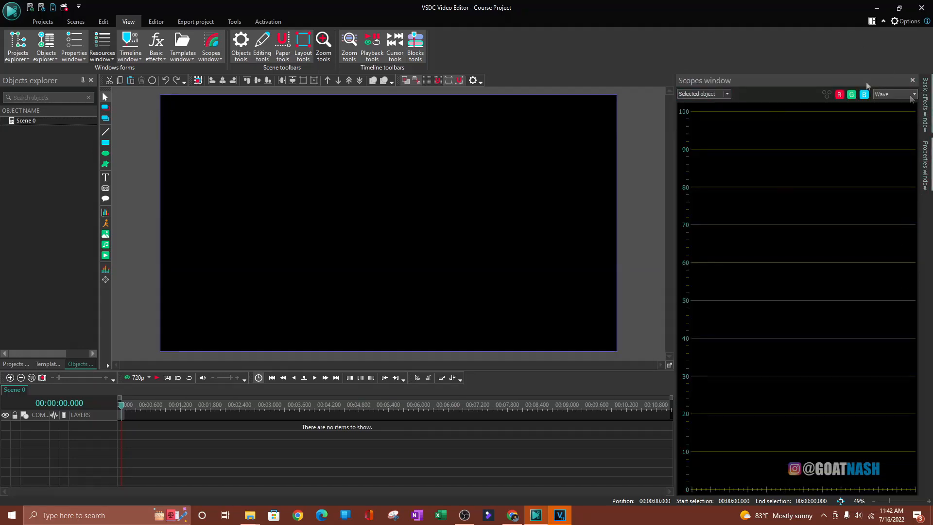
Close the Scopes window and expand the auto-hidden Basic effects and Properties windows one after the other
click(914, 83)
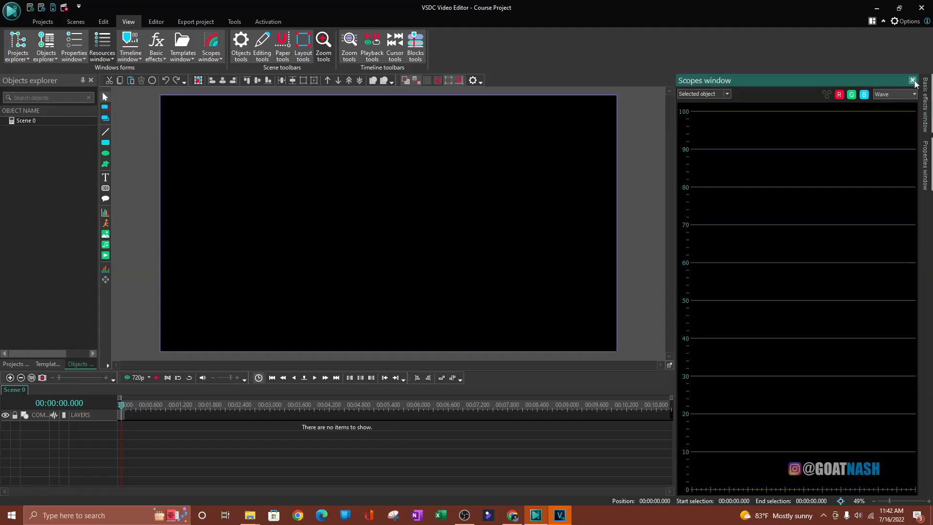
click(912, 81)
click(928, 108)
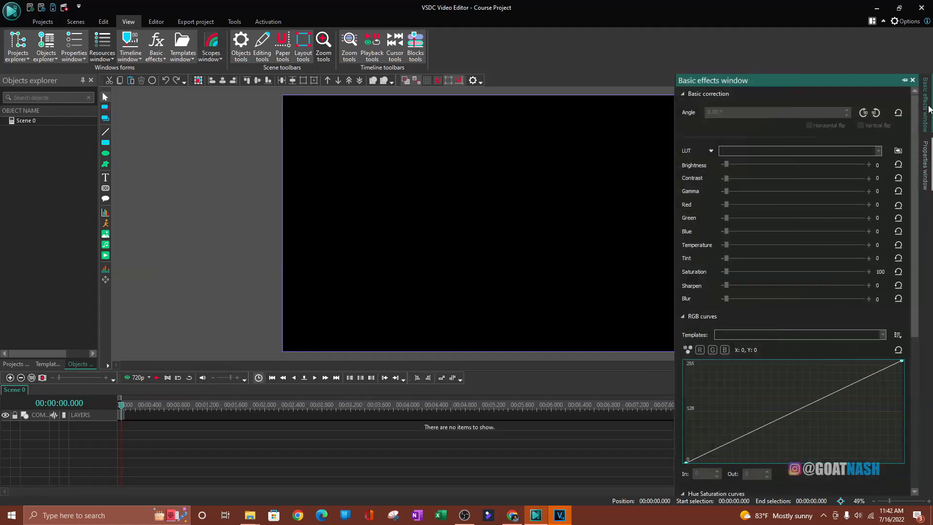
click(925, 167)
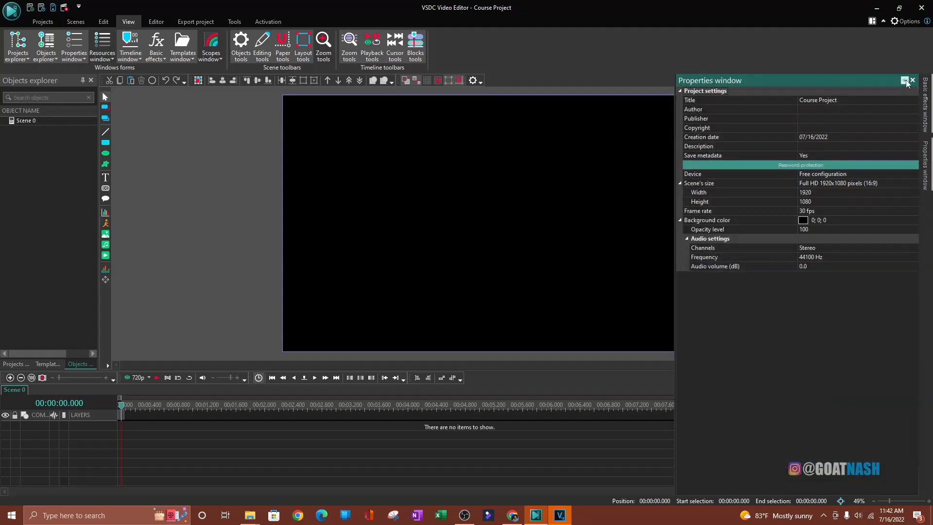
Pin the Properties and Basic effects group open, set it back to auto-hide, and expand each window briefly
click(904, 81)
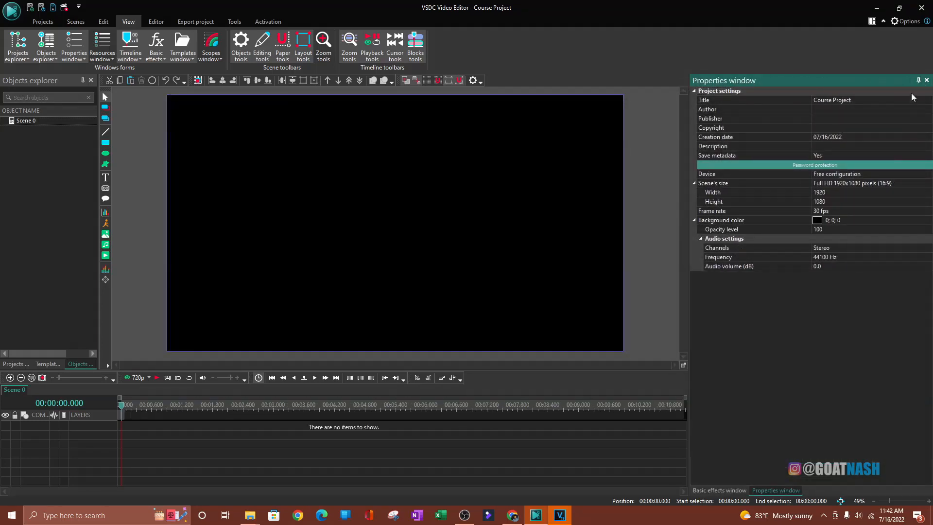
click(918, 81)
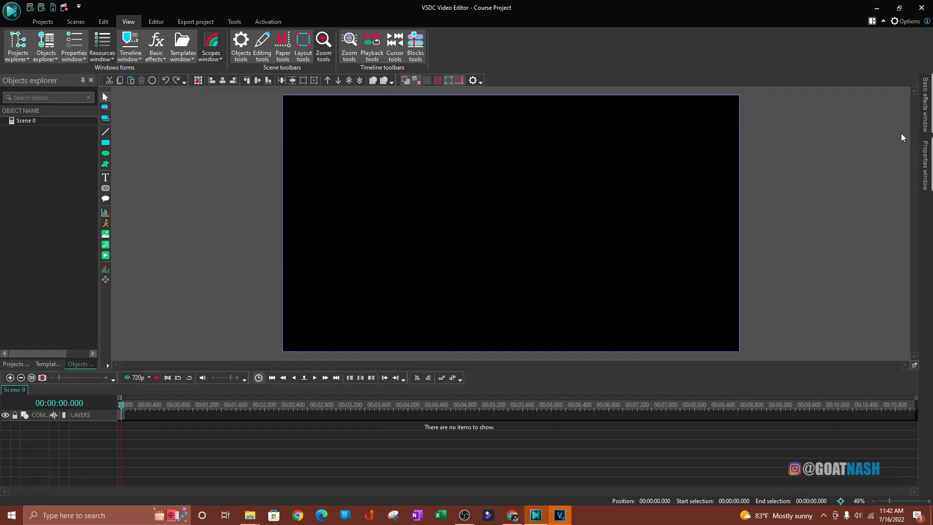
mouse_move(927, 170)
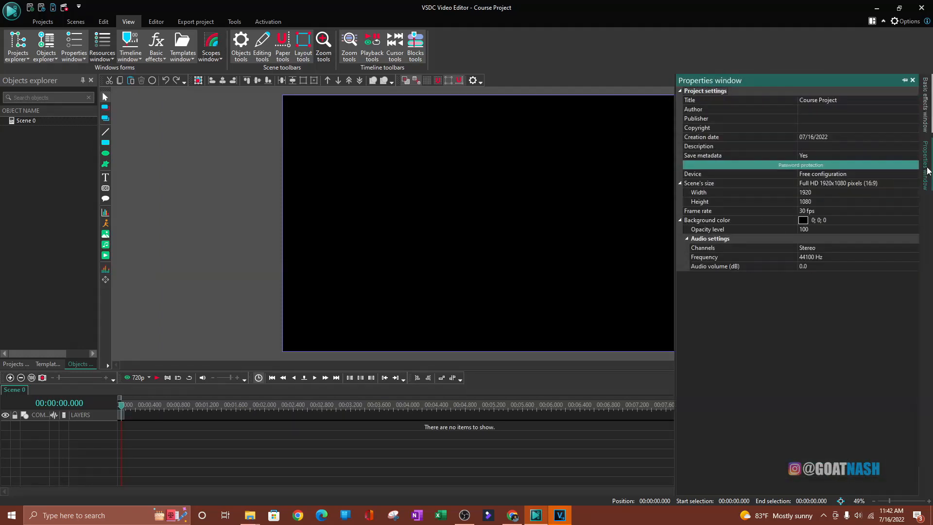
mouse_move(929, 101)
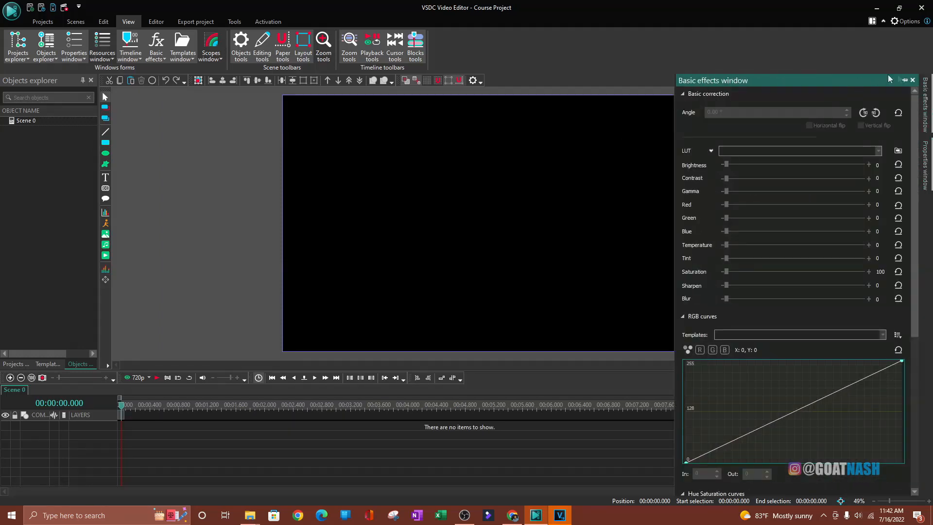
Close the Basic effects window, bring it back, and set it to auto-hide beside the Properties window
click(911, 80)
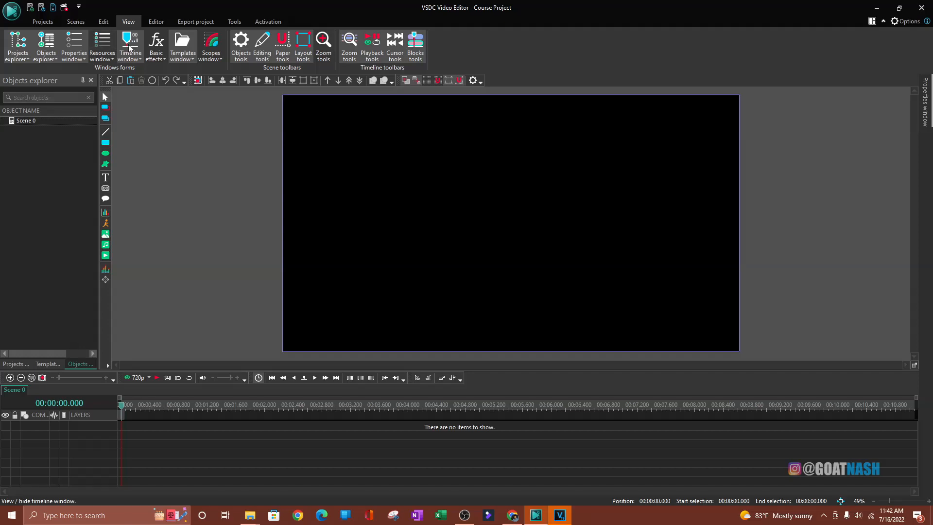
click(156, 45)
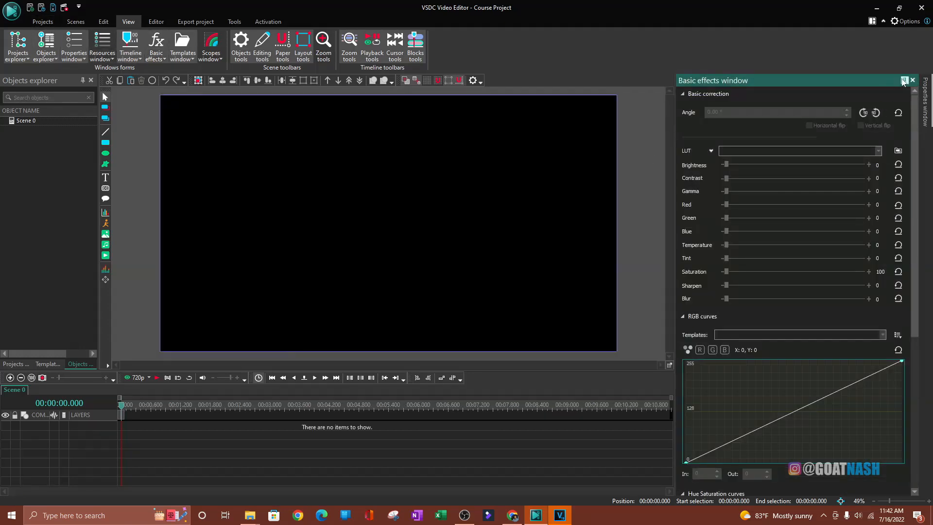
click(904, 81)
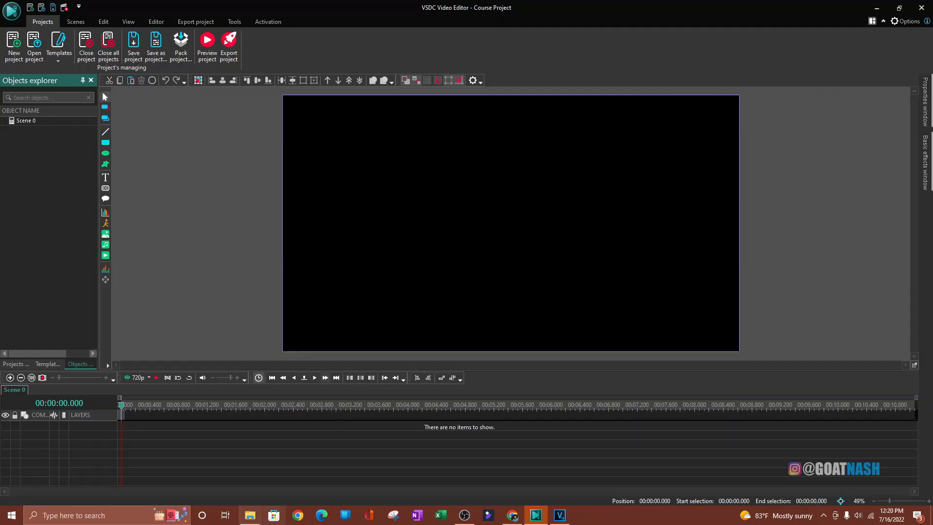
Add video 1 from the Resources folder in File Explorer to the start of the empty timeline
click(250, 515)
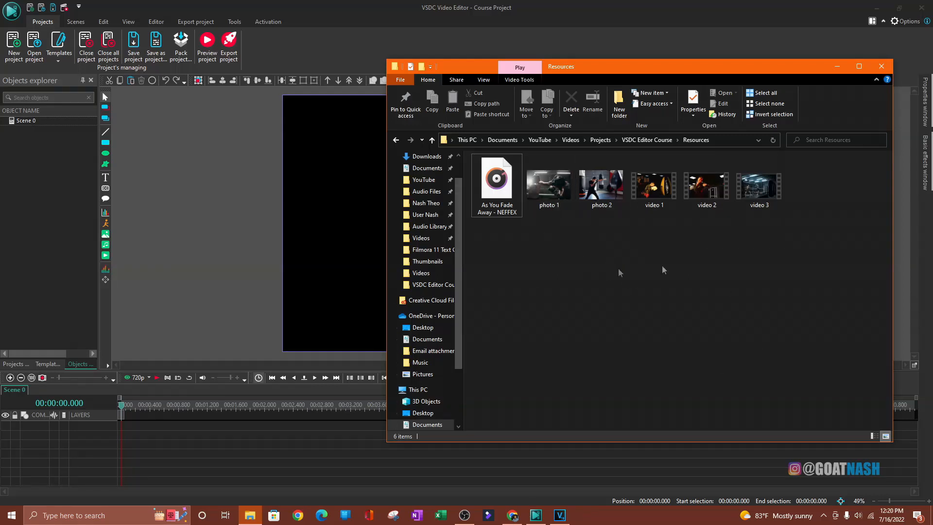
click(652, 213)
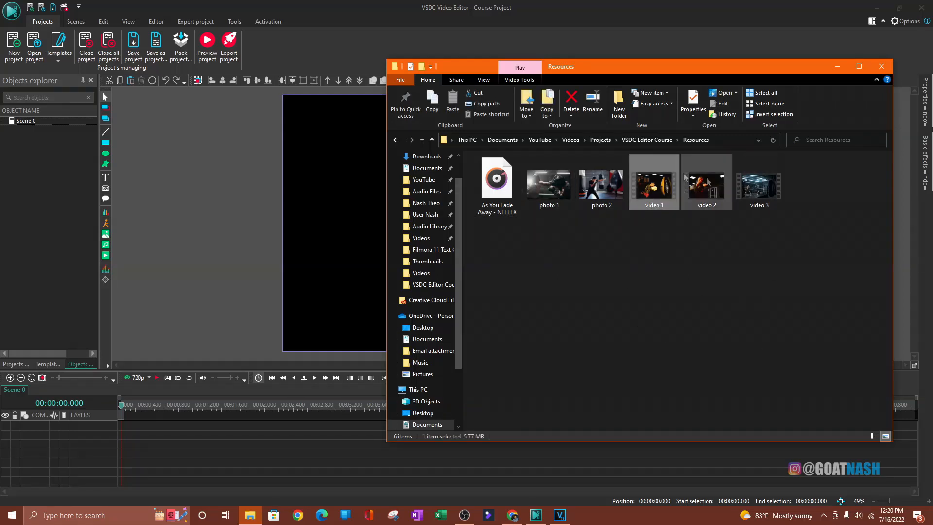
drag(646, 190, 126, 433)
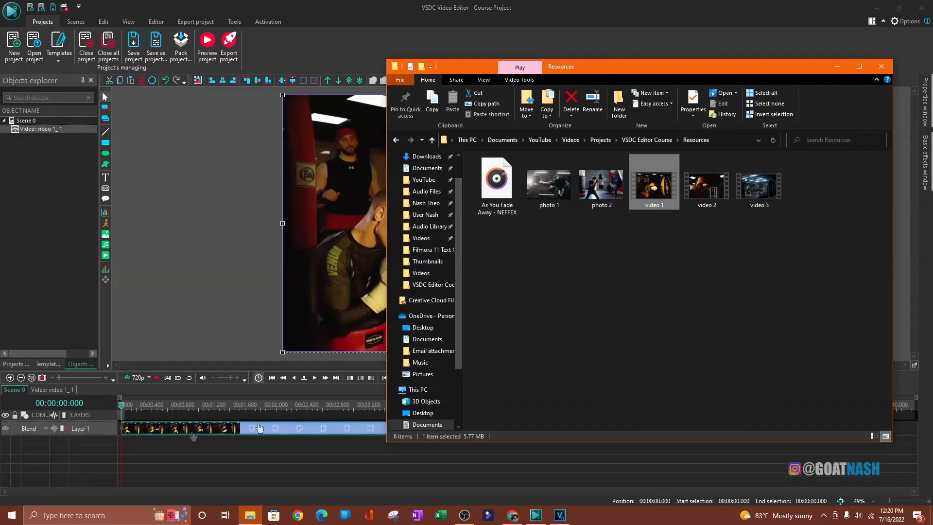
click(837, 66)
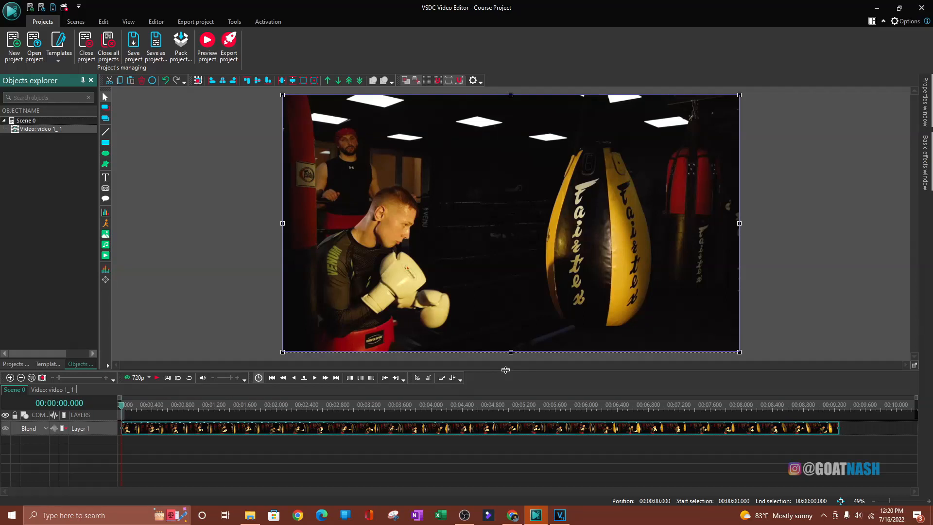
Enlarge the timeline area slightly and increase the height of Layer 1 so the clip thumbnails are bigger
drag(505, 369, 507, 328)
scroll(544, 284, down, 1)
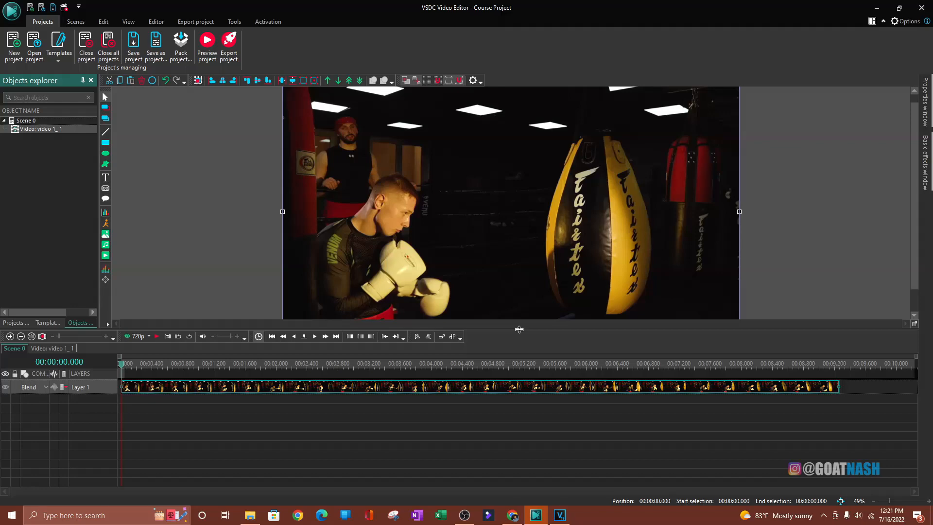
drag(520, 329, 518, 350)
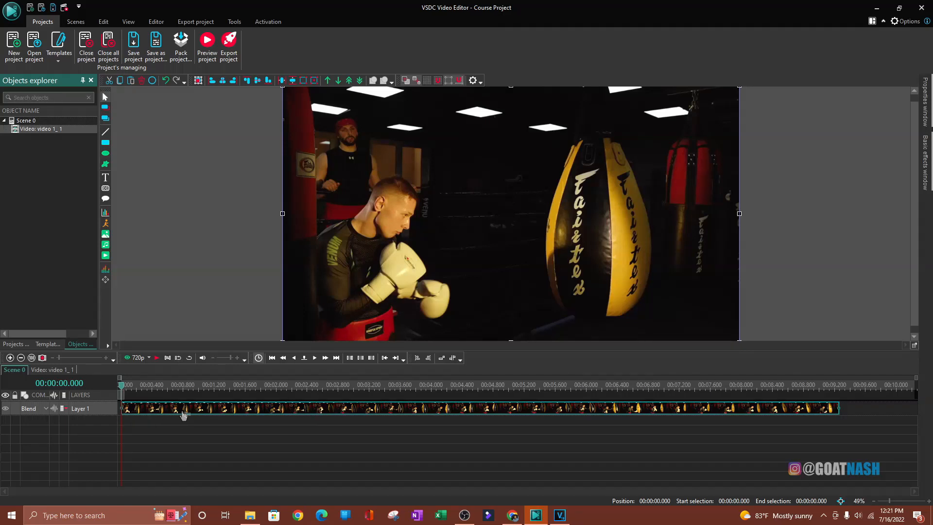
drag(99, 414, 102, 440)
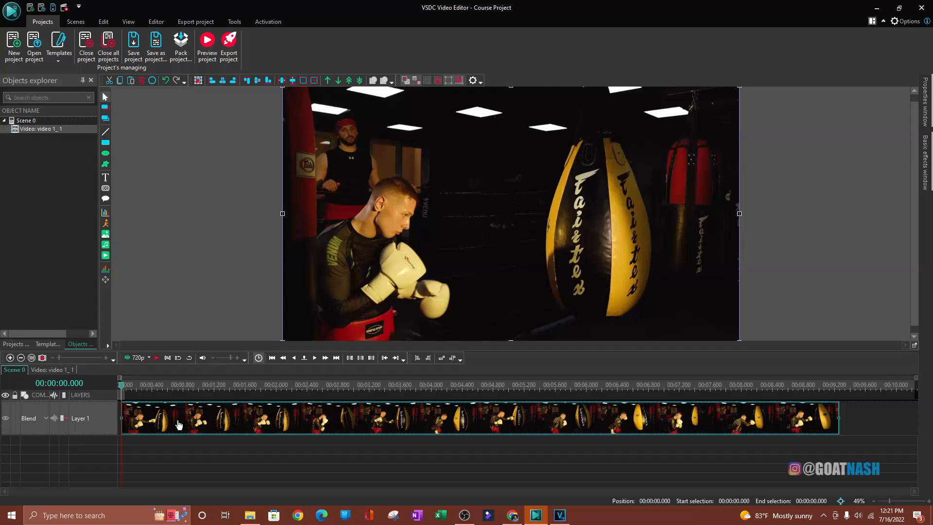
Check the file details of the video 1 clip, play the scene in the preview player, and close the player
mouse_move(179, 425)
mouse_move(223, 421)
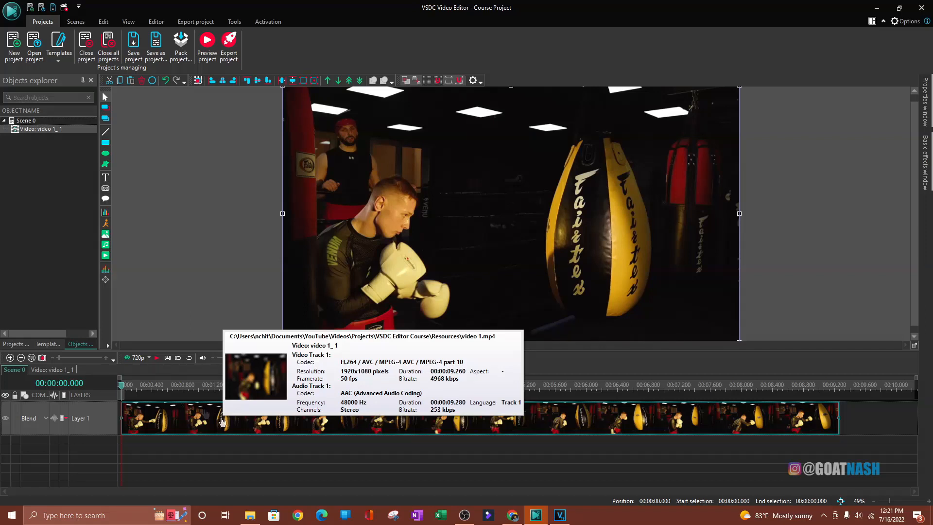
click(133, 360)
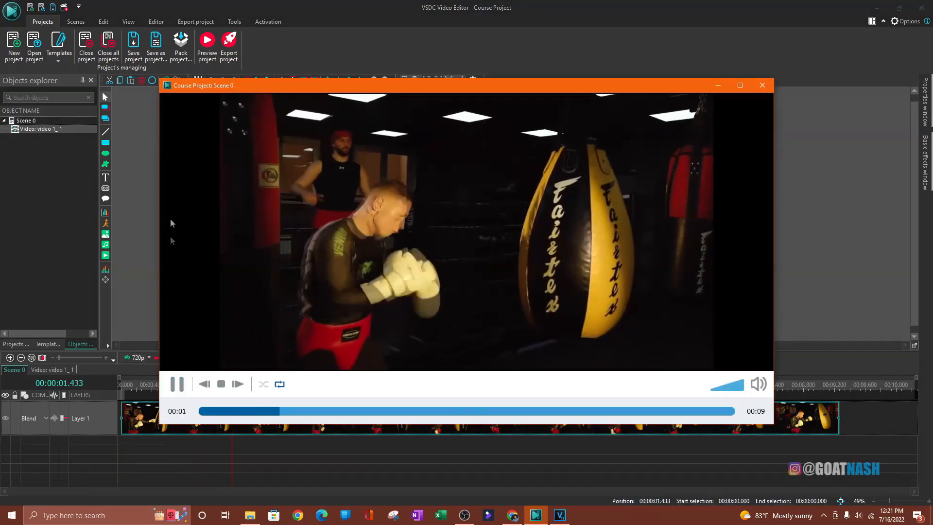
click(763, 86)
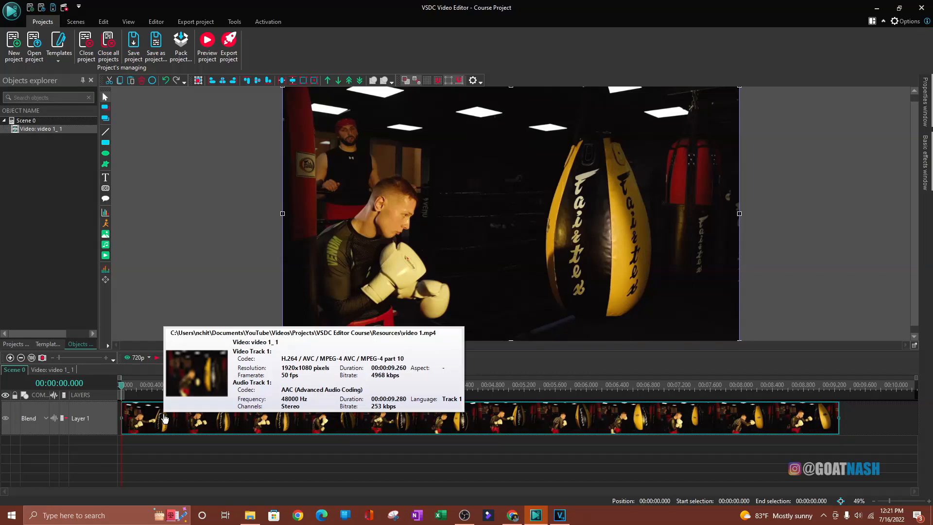
Look through the preview quality options, keep 720p, and preview the scene once more before closing the player
click(149, 358)
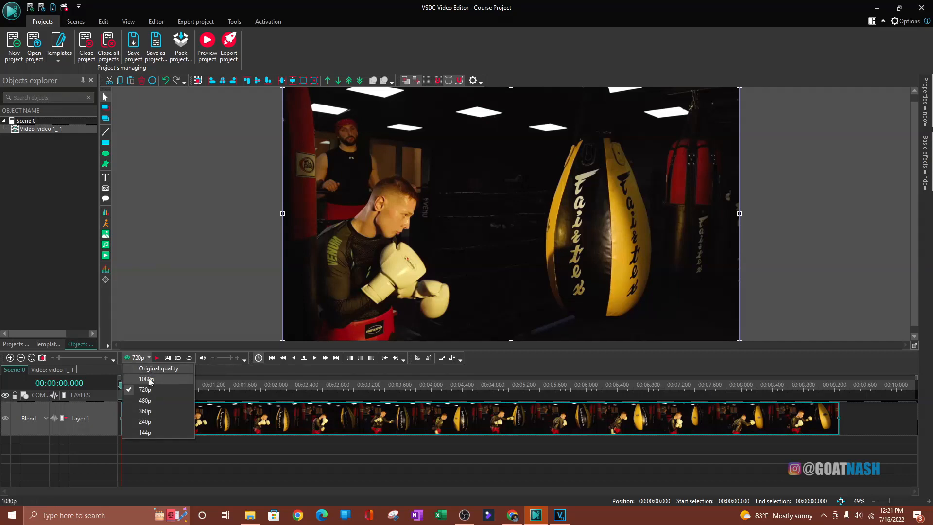
click(133, 359)
click(133, 359)
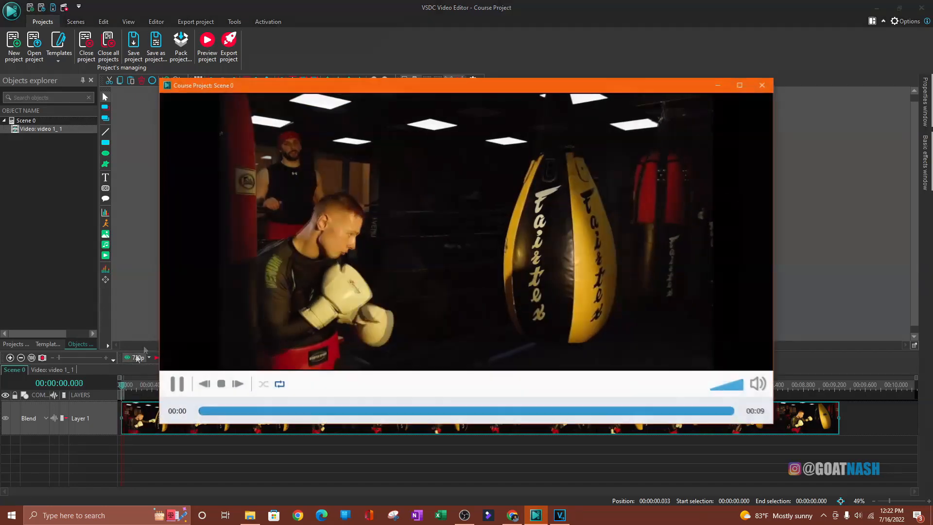
click(762, 86)
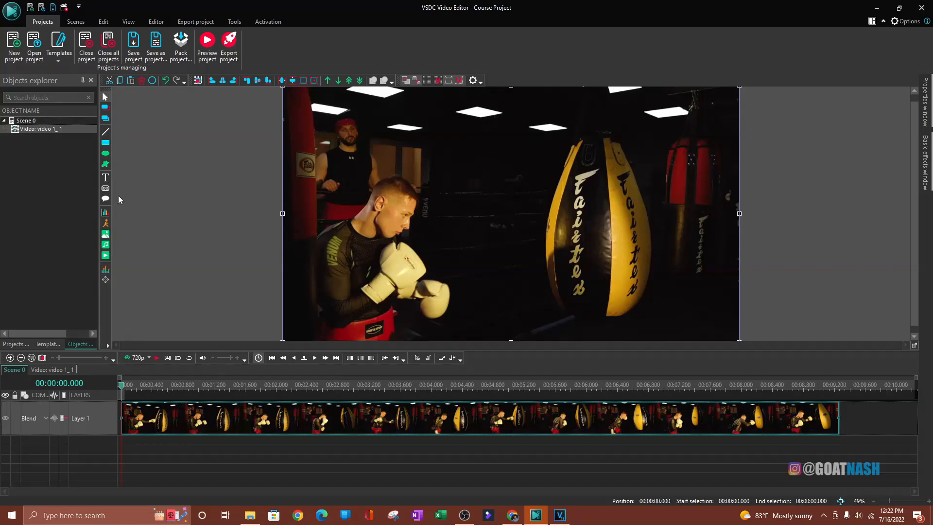
Add photo 1 from the Resources folder to a new layer above video 1 and increase that layer's height
click(251, 516)
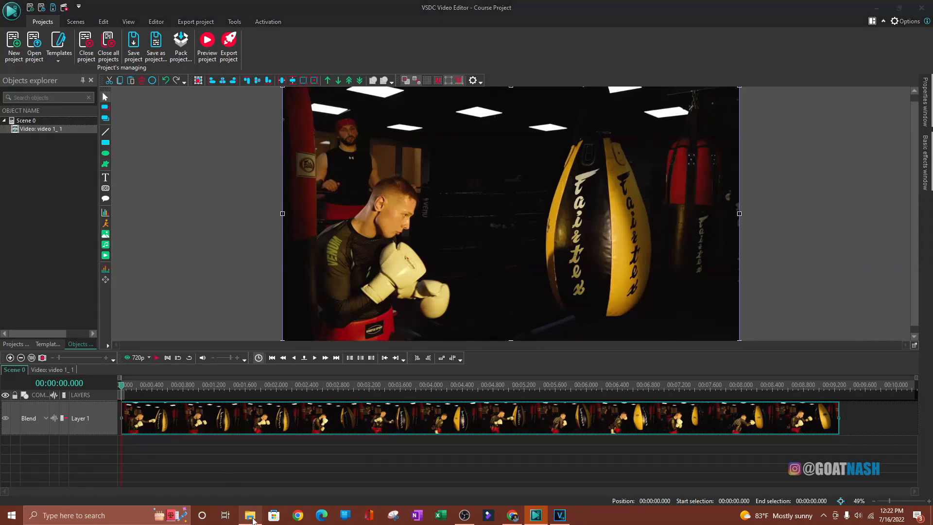
drag(562, 212, 172, 408)
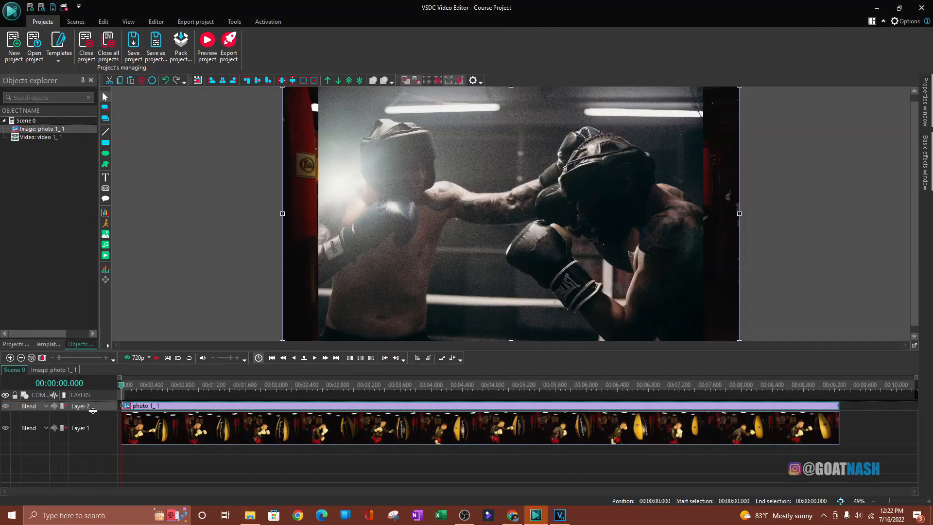
drag(92, 411, 92, 422)
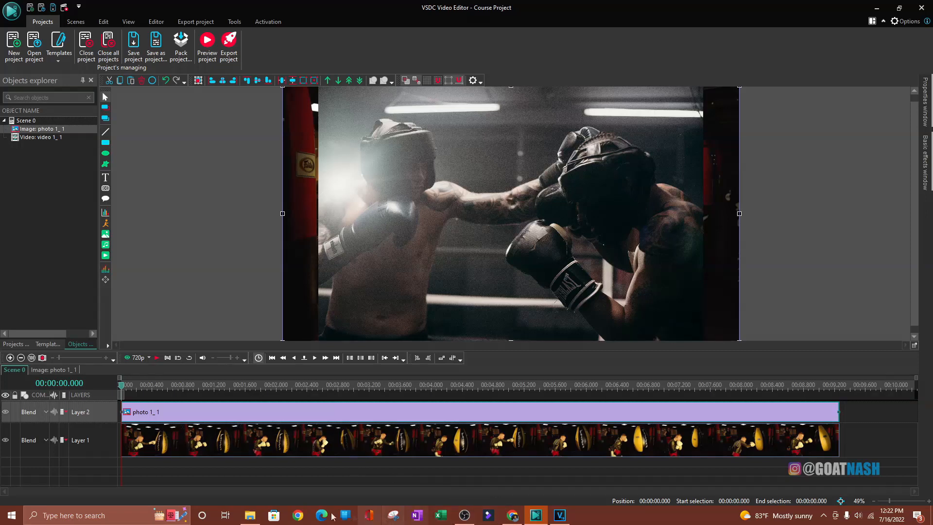
click(250, 514)
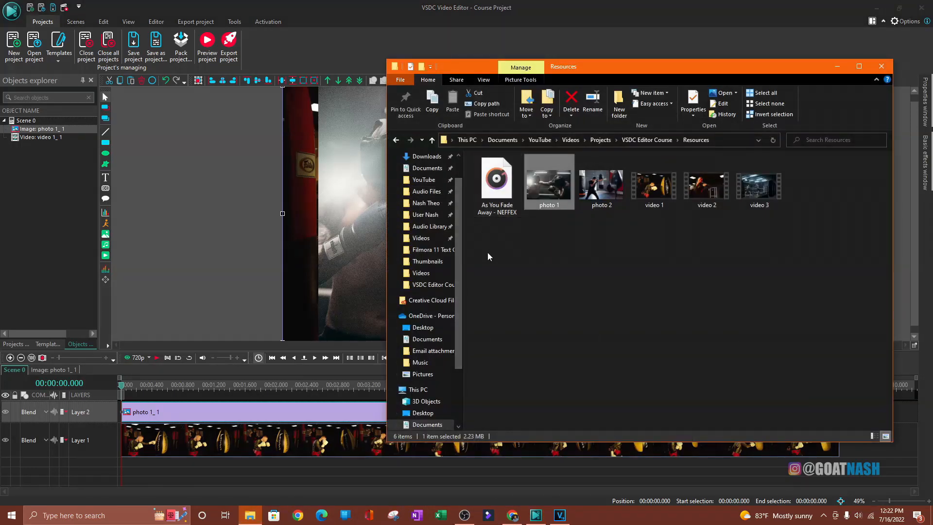
click(837, 66)
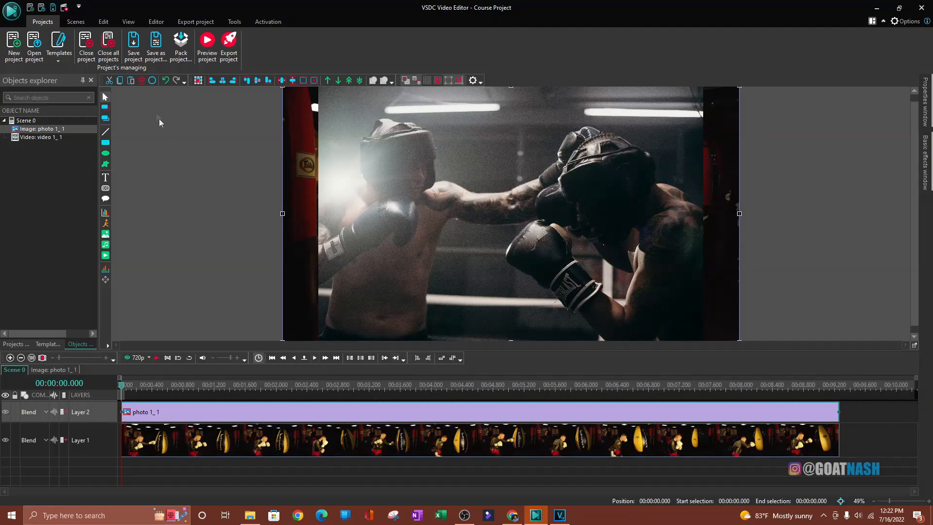
Start adding a video object and point its file selection to the Resources folder, using the path copied from File Explorer
click(160, 23)
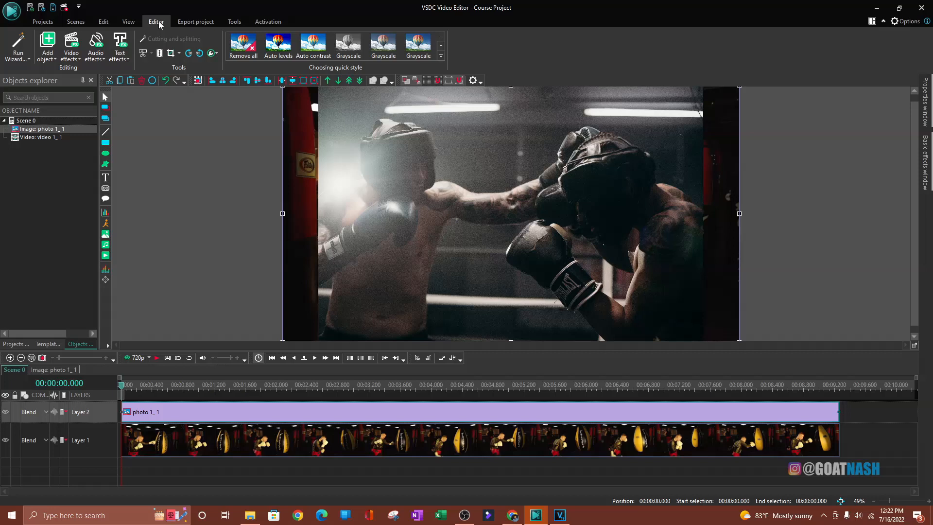
click(49, 58)
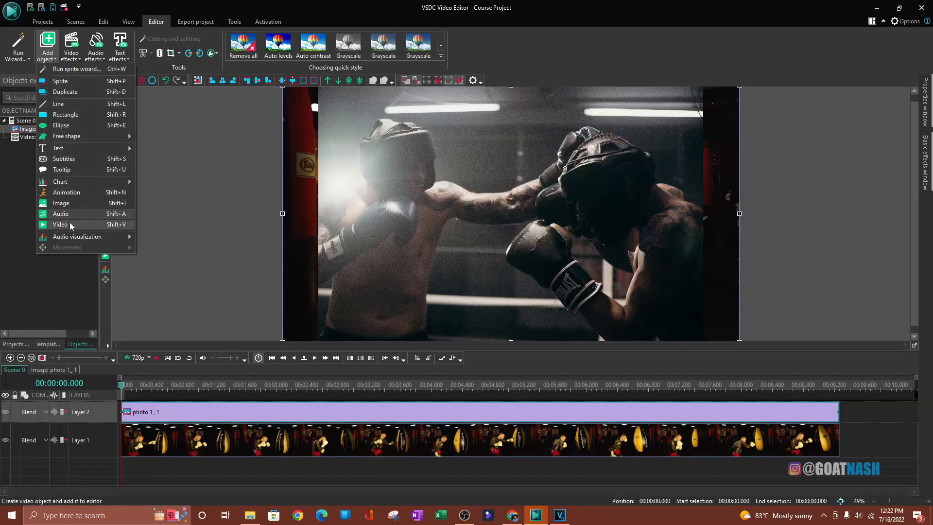
click(104, 227)
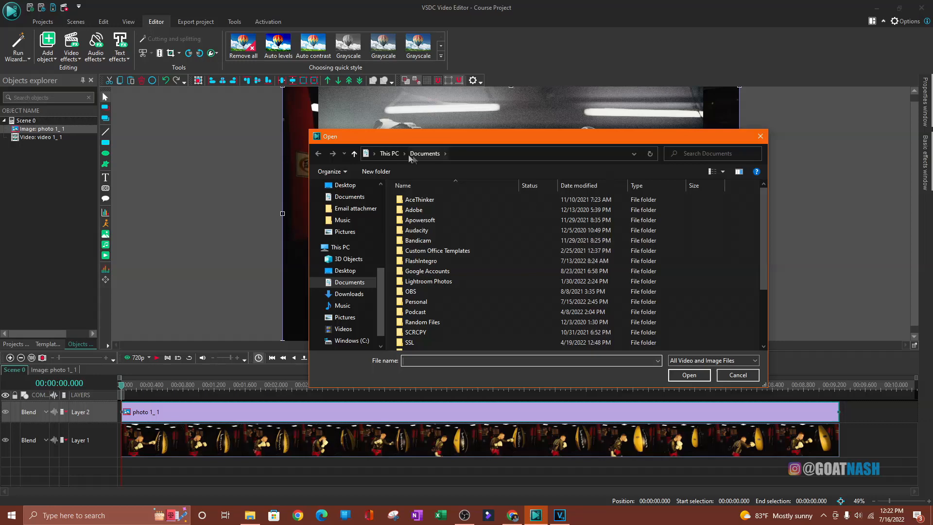
click(250, 515)
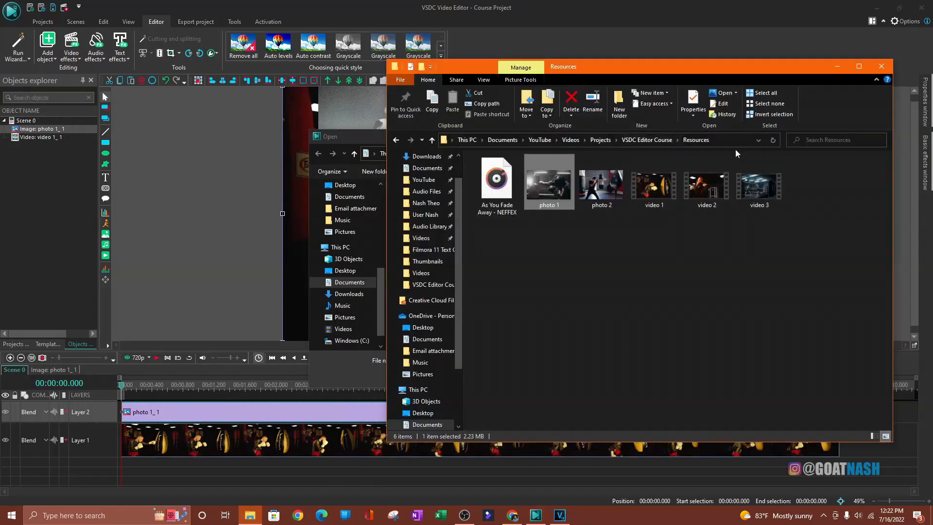
click(729, 143)
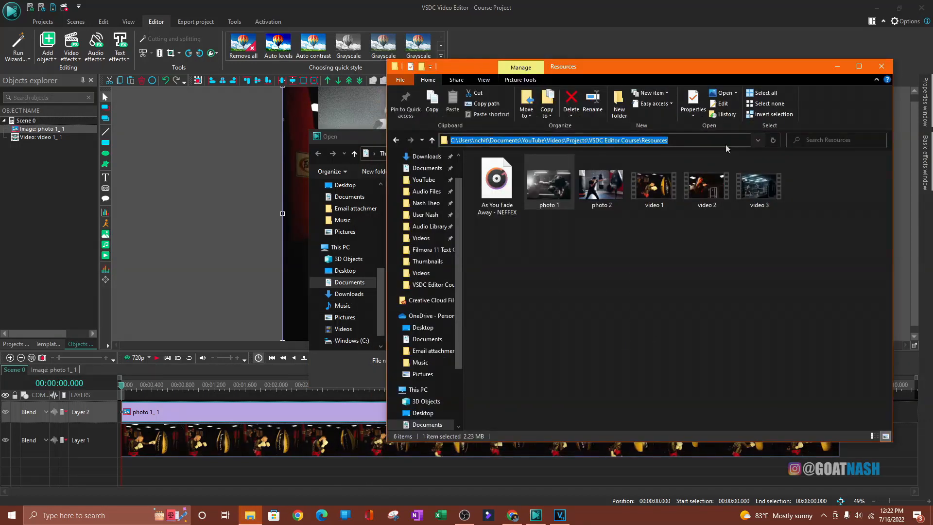
click(837, 66)
click(615, 156)
key(ctrl+v)
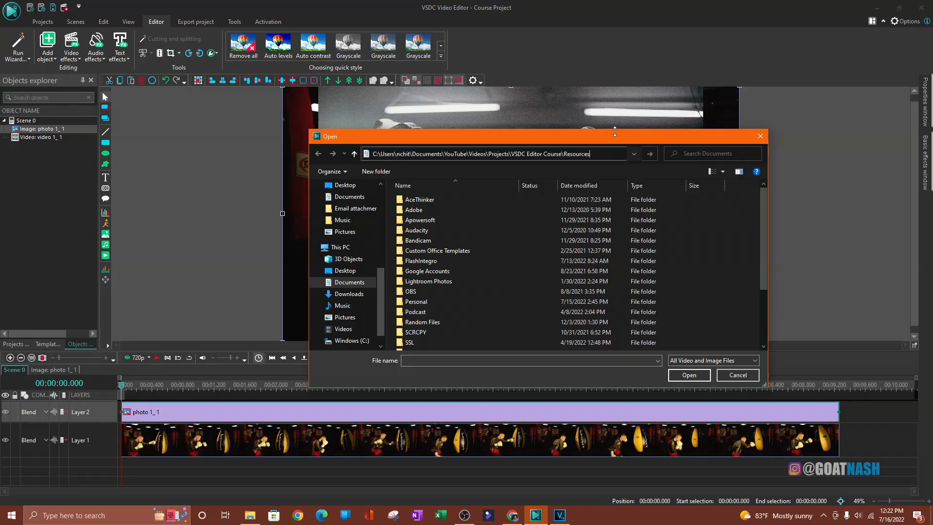
key(Return)
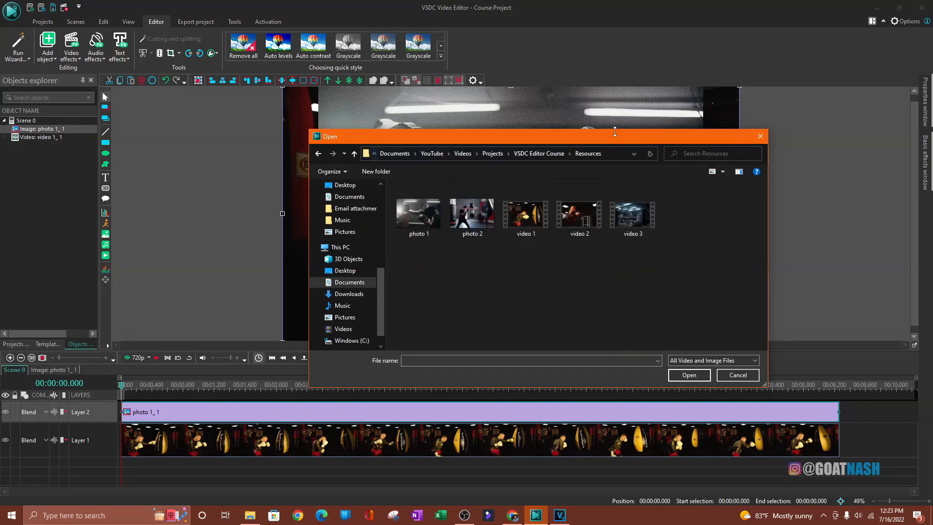
Insert video 2 into the photo's existing layer with the From cursor position option, and delete the inserted clip
click(580, 224)
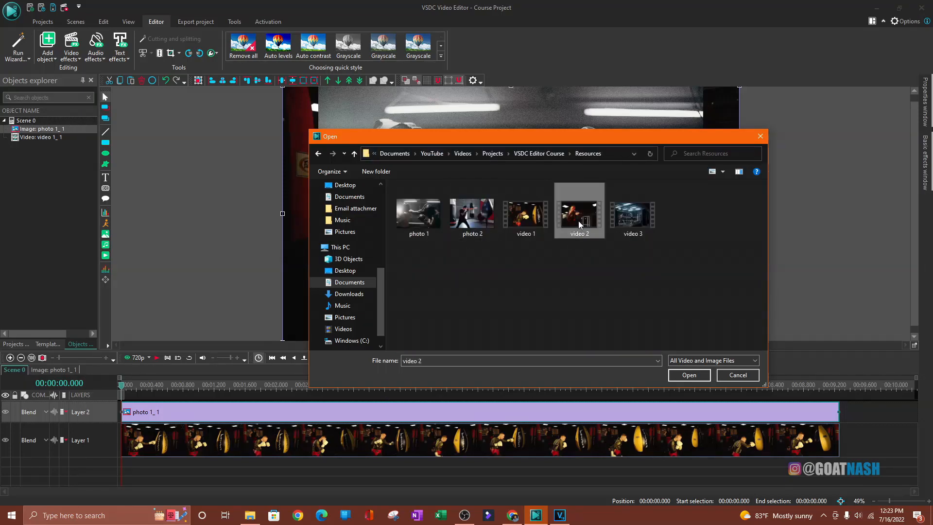
click(689, 375)
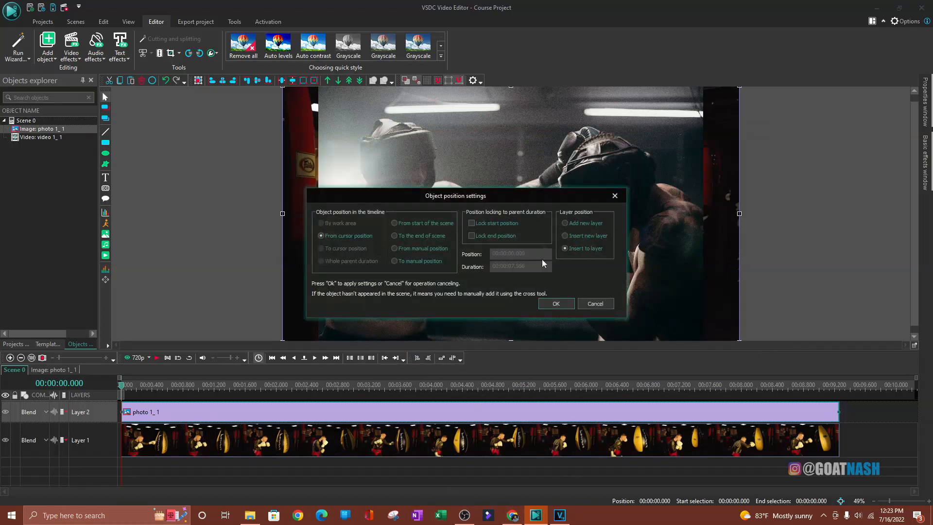
drag(500, 193, 556, 183)
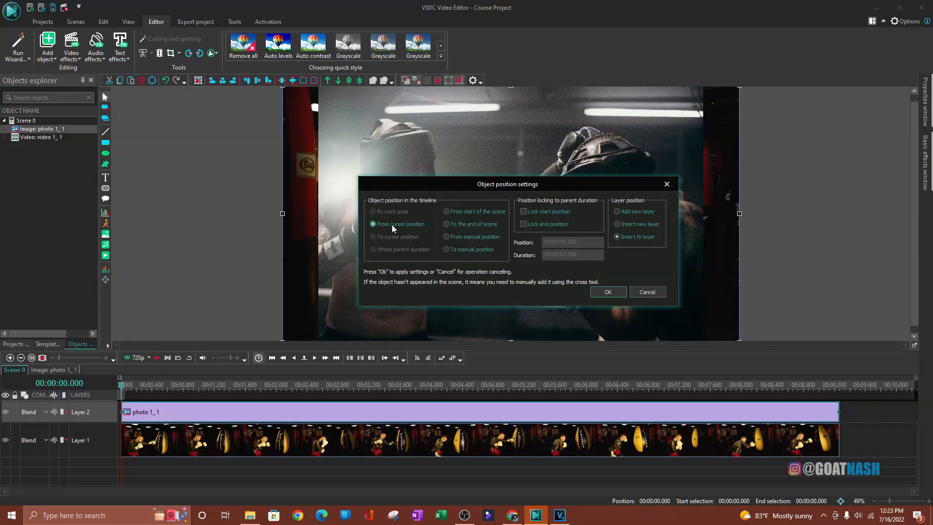
click(121, 386)
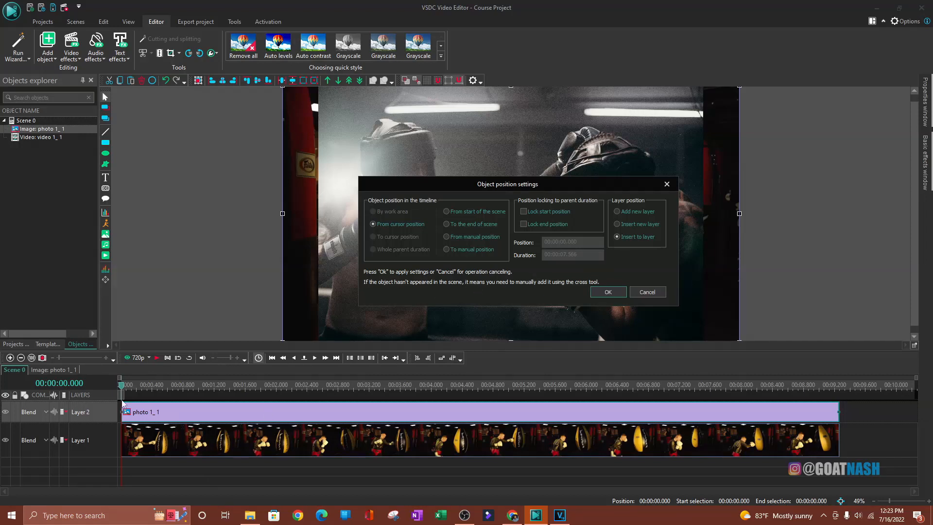
click(619, 212)
click(617, 237)
click(608, 292)
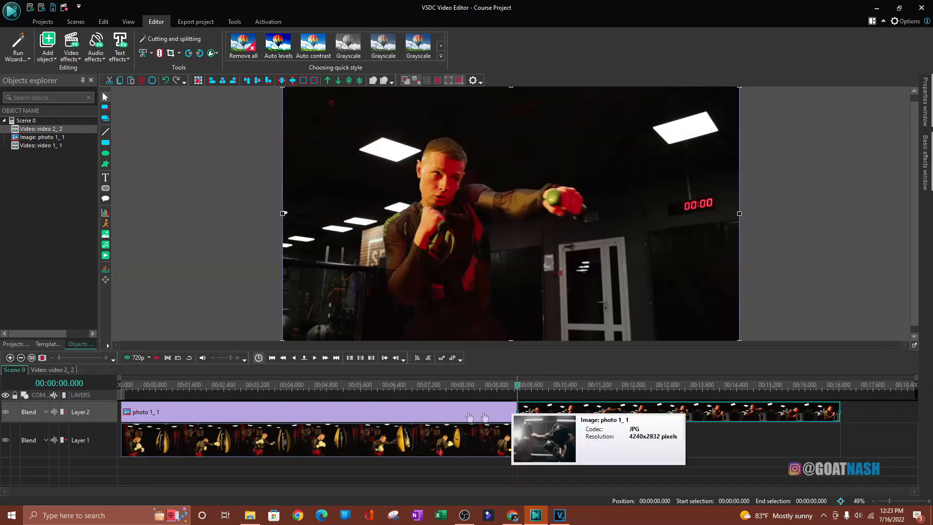
key(Delete)
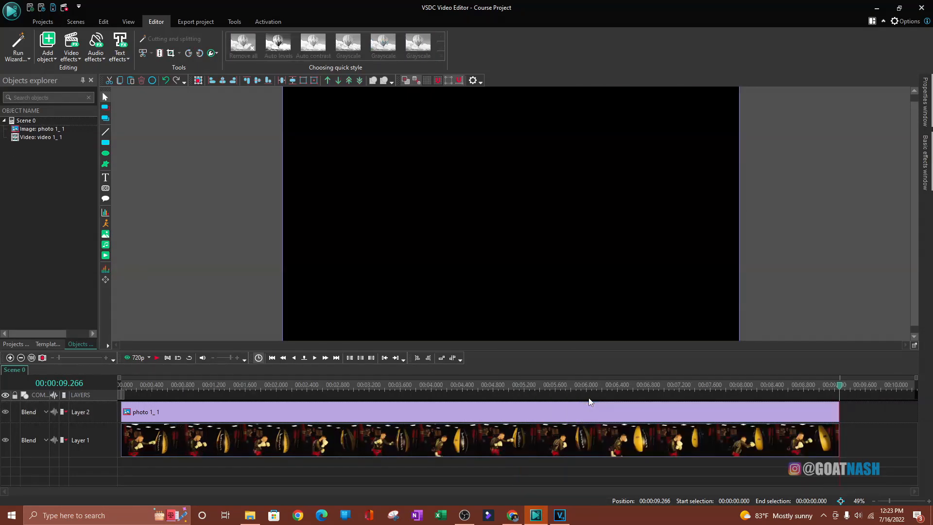
Add video 2 from the Resources folder on a new layer, using the To cursor position option
click(48, 59)
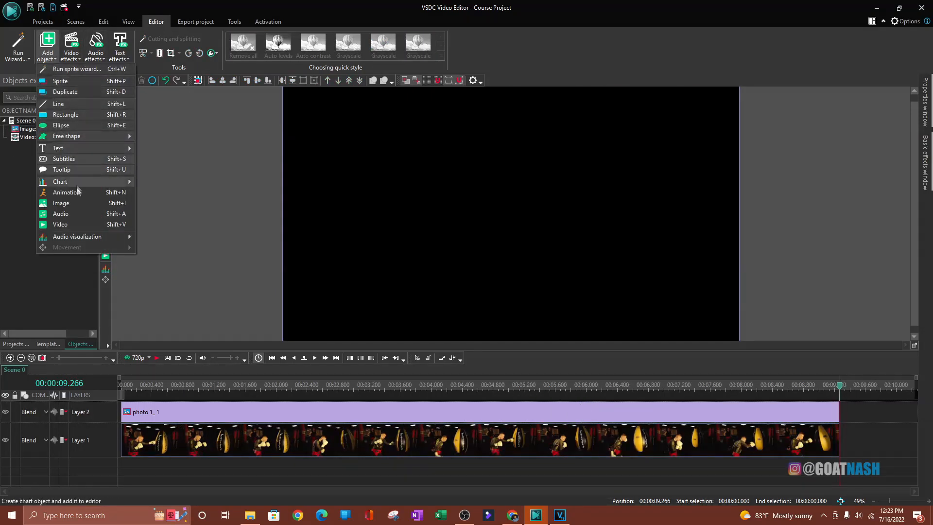
click(70, 223)
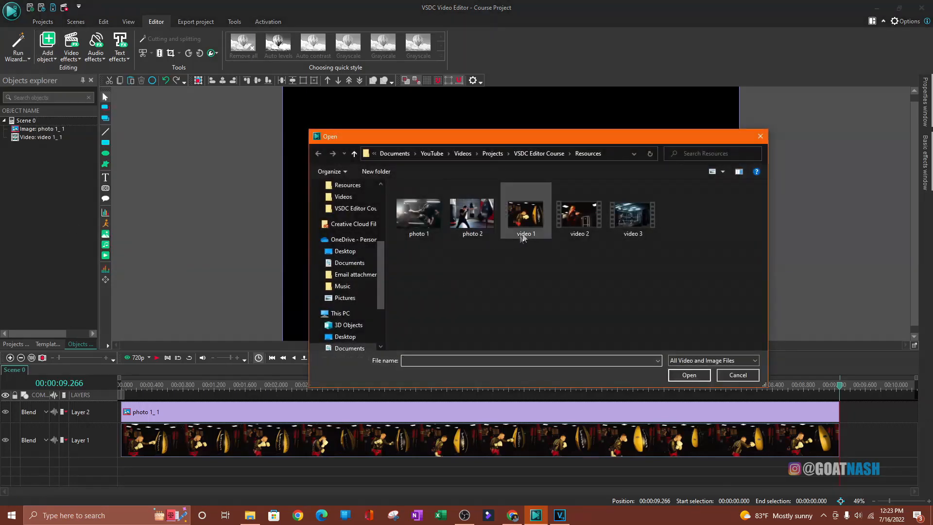
double_click(579, 210)
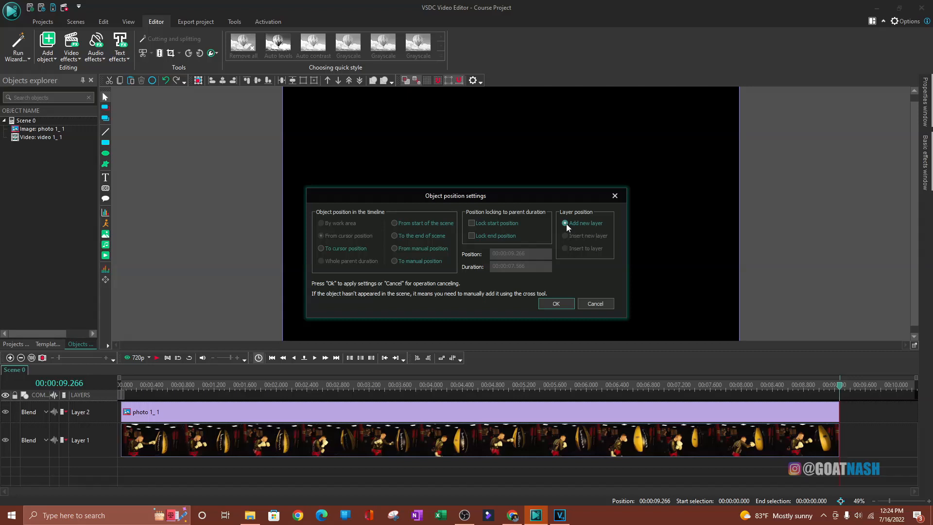
click(322, 248)
click(555, 304)
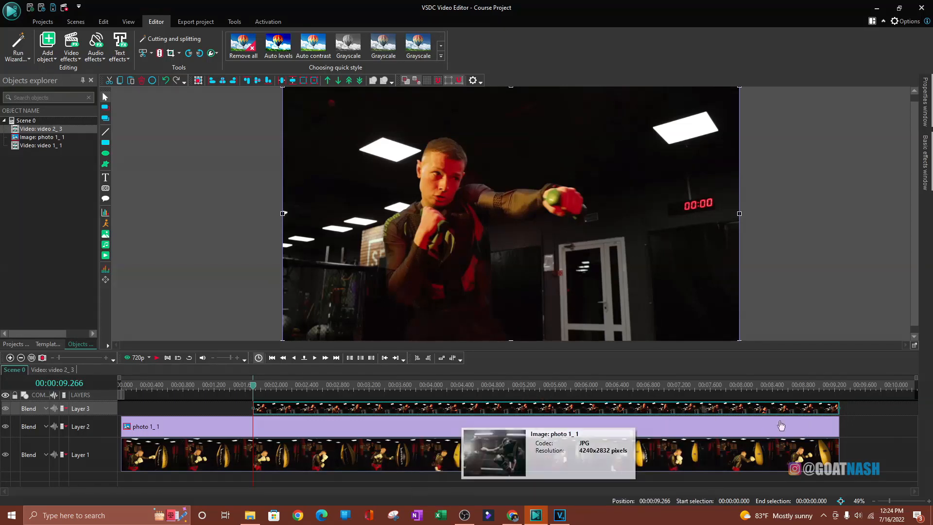
Try reordering the video 2 and photo 1 layers, and increase the height of Layer 3
drag(94, 413, 93, 431)
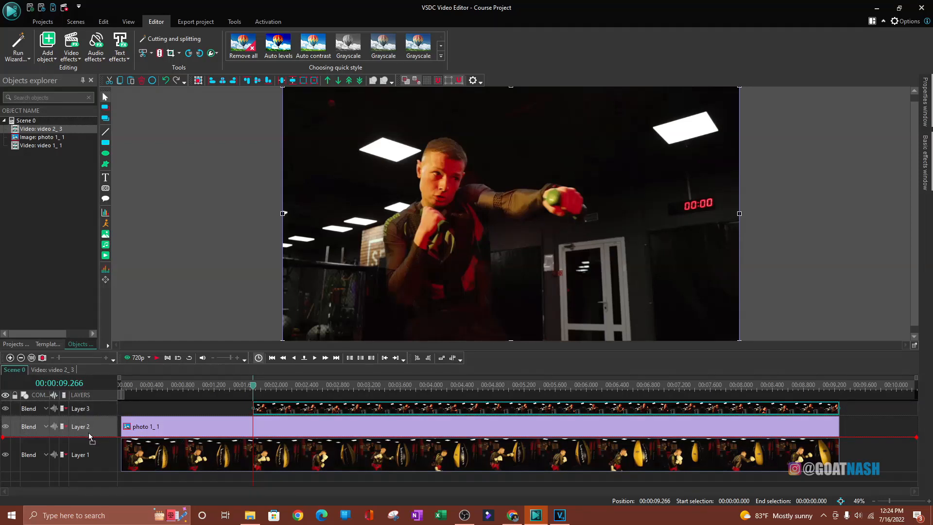
drag(89, 435, 87, 423)
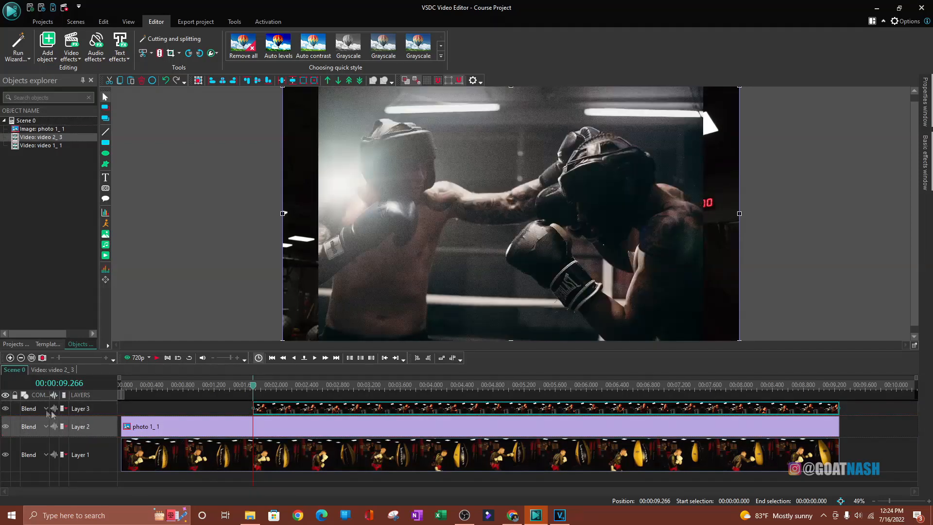
drag(97, 413, 96, 419)
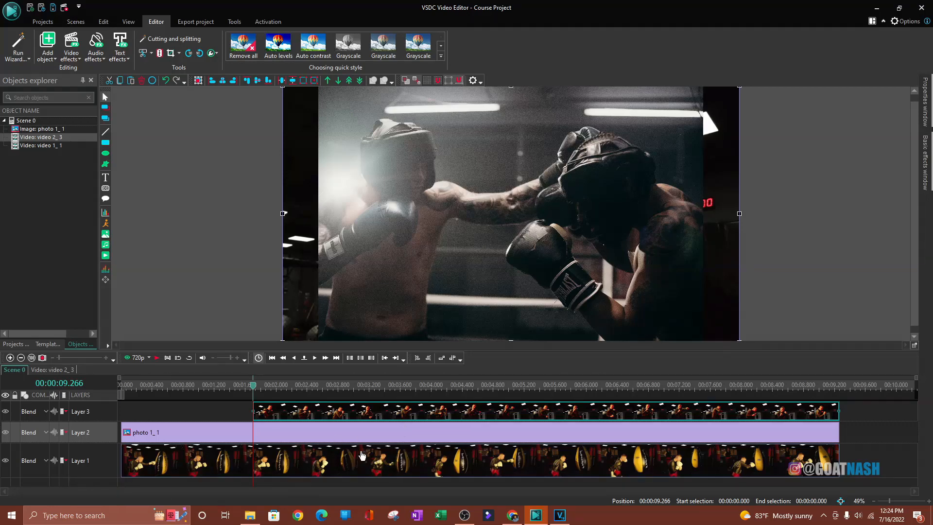
Examine the scene and its objects one by one in the Objects explorer, and open photo 1's available commands
click(38, 122)
click(34, 130)
click(31, 138)
click(31, 146)
click(33, 138)
click(40, 130)
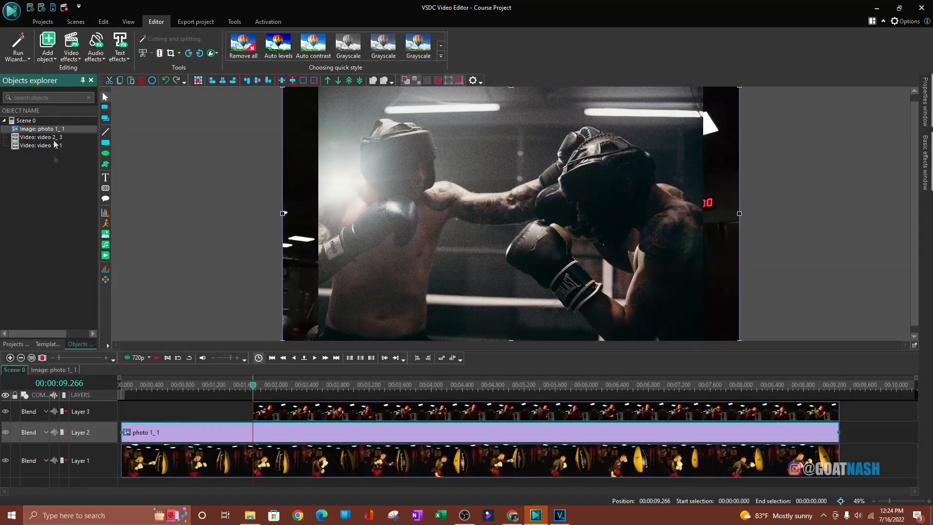
right_click(40, 130)
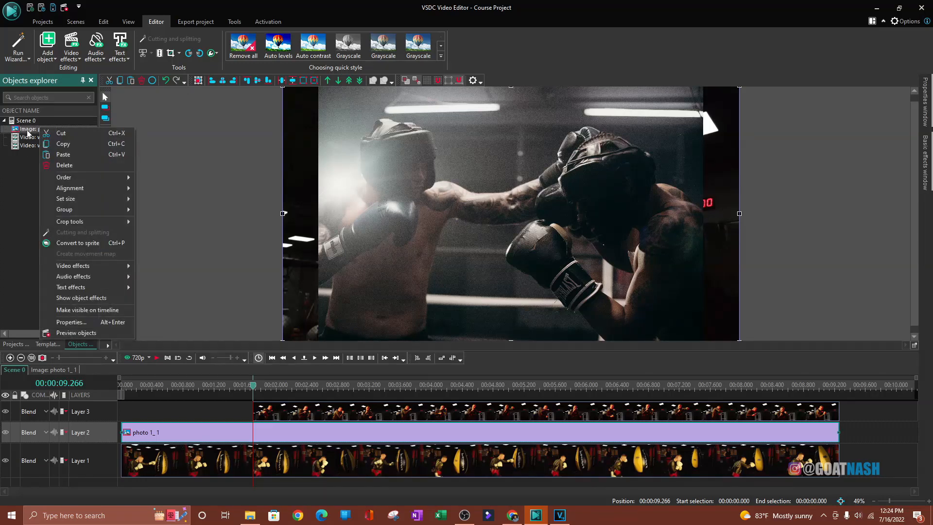
Delete the video 2 clip and the photo 1 image from the scene
click(23, 145)
click(45, 138)
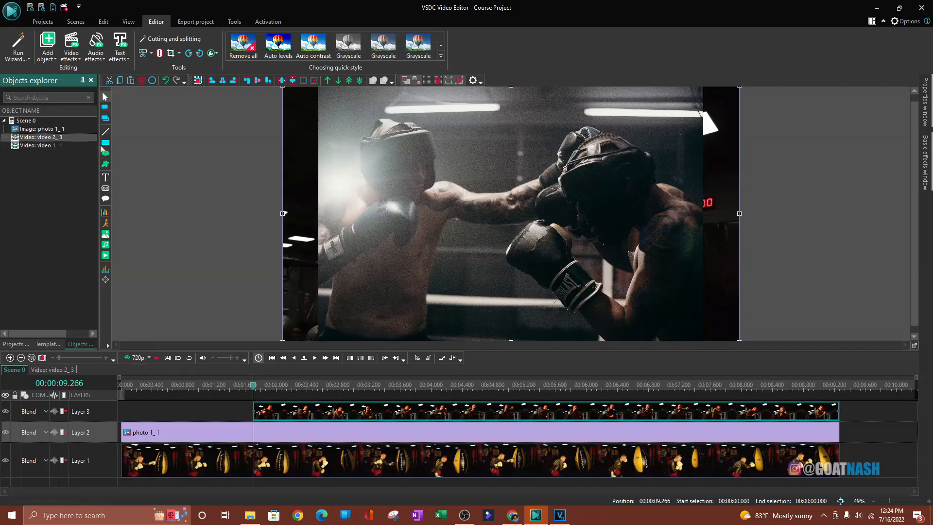
right_click(55, 140)
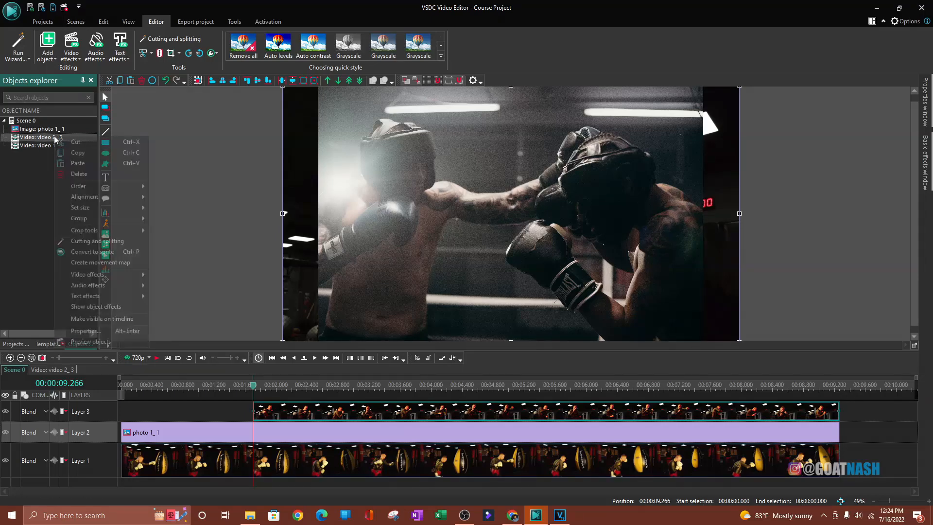
click(78, 174)
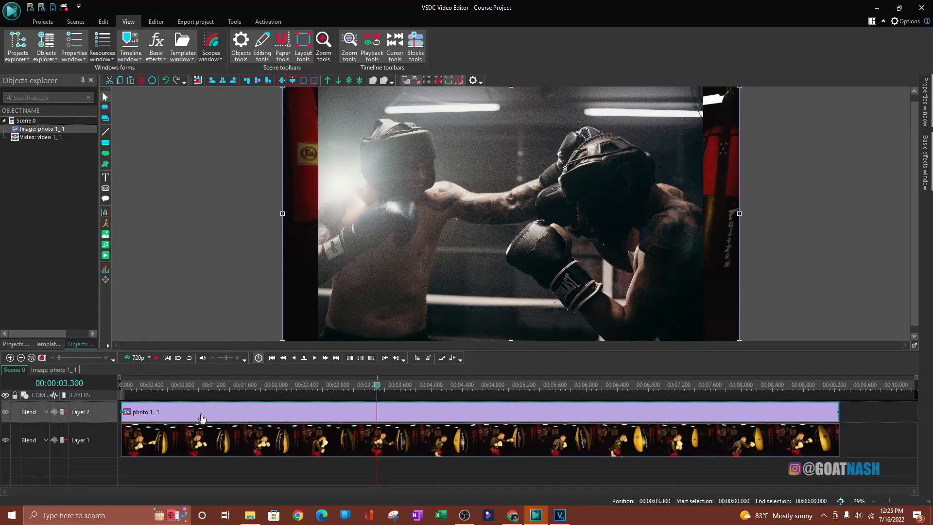
key(Delete)
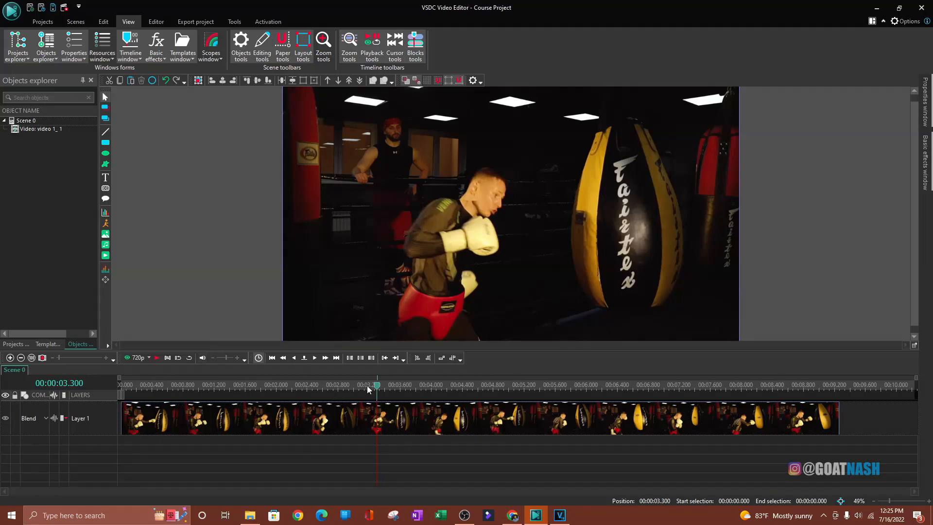
Play video 1 in the scene from 00:00:02.100, stop it, and check the scene in the 720p preview player
drag(377, 388, 284, 403)
click(322, 421)
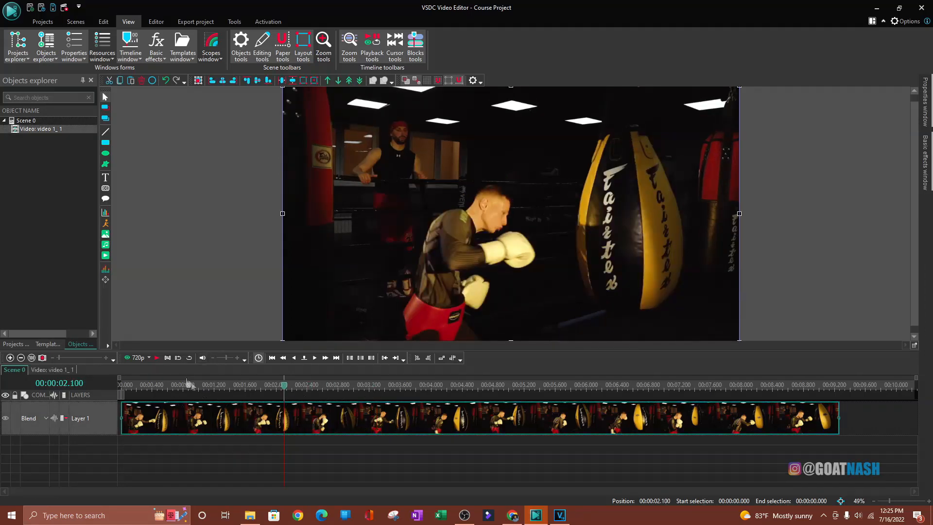
click(156, 359)
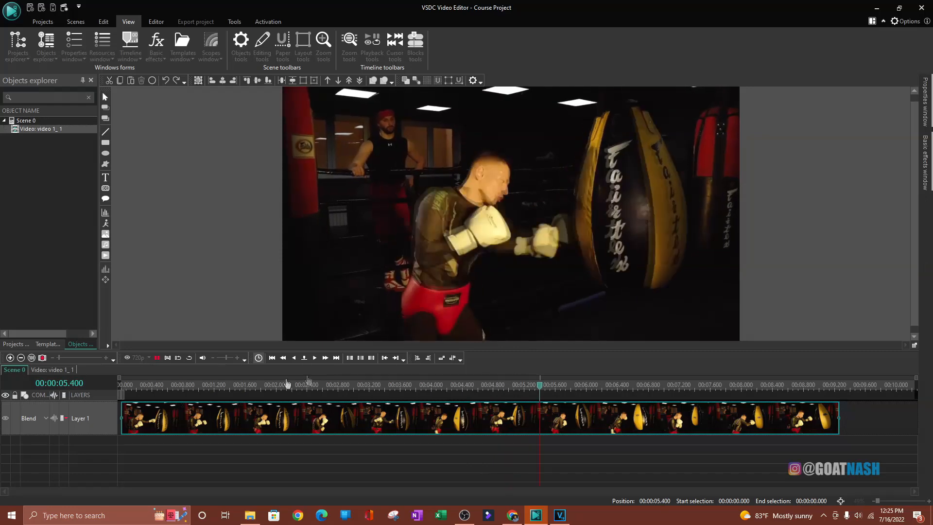
click(156, 358)
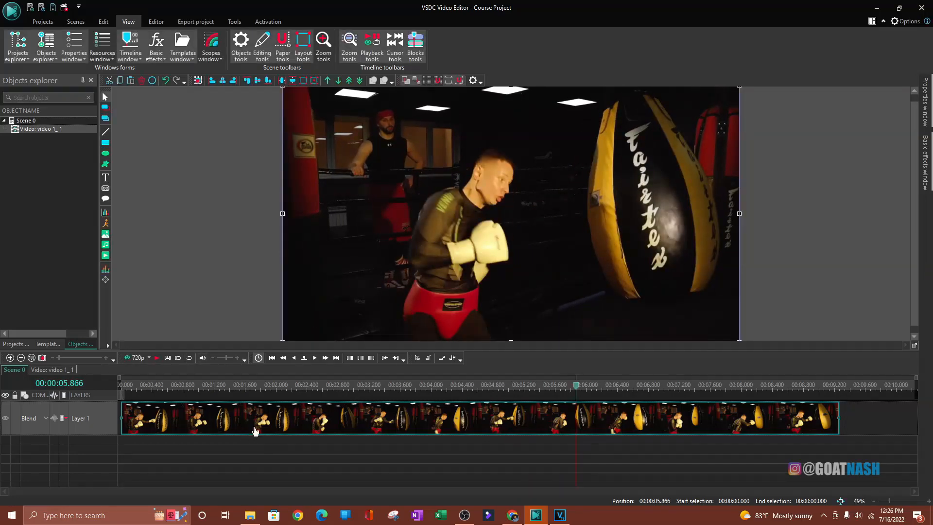
click(137, 360)
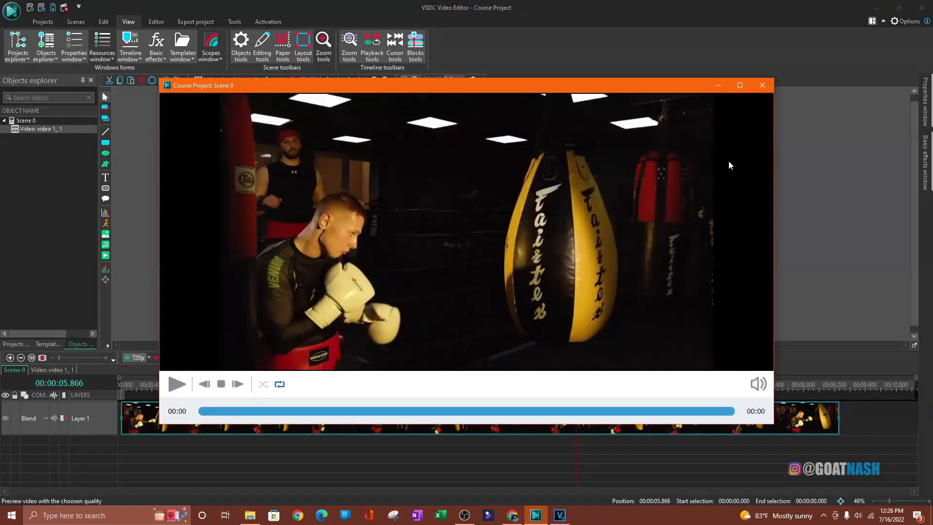
click(761, 86)
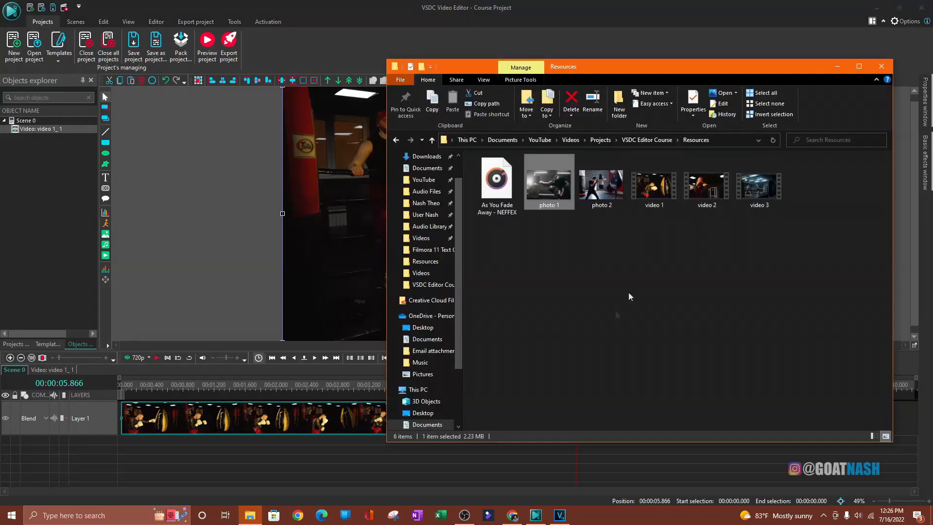
click(156, 22)
click(48, 46)
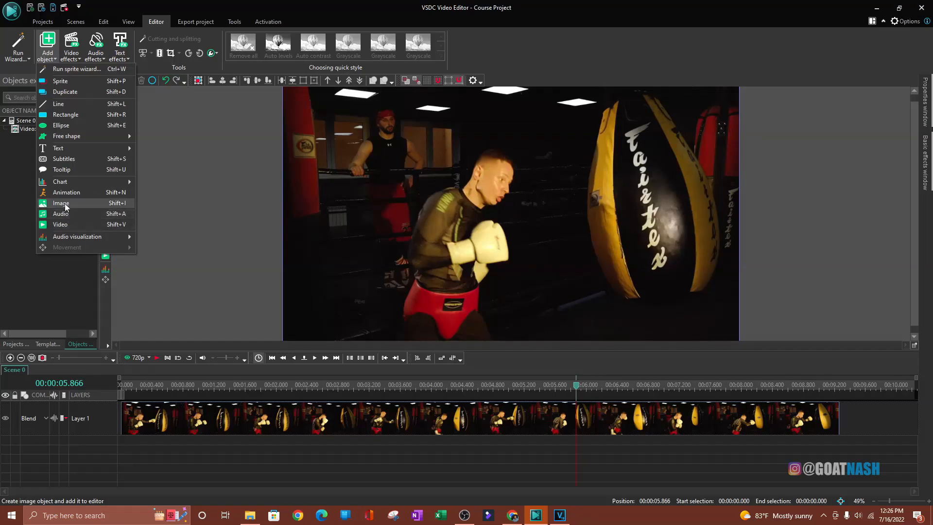
click(69, 302)
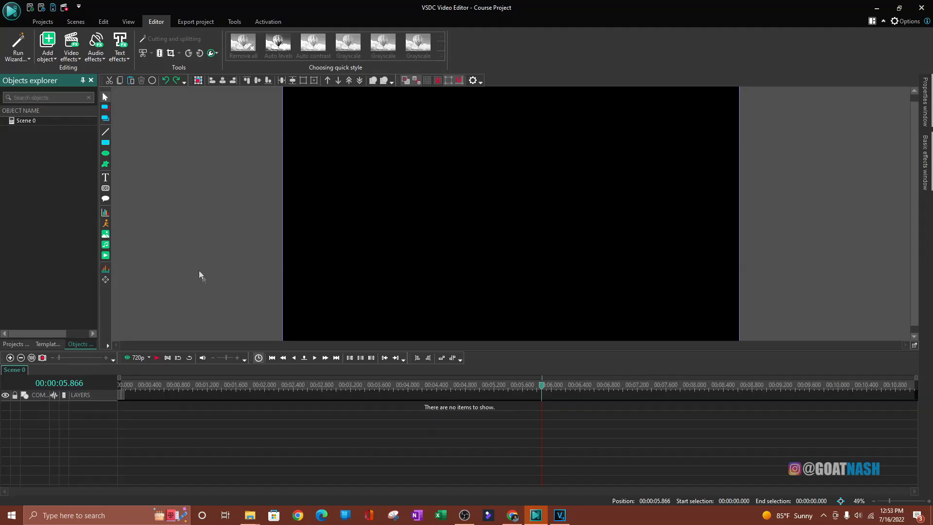
Bring video 1, video 2 and video 3 together from the Resources folder onto the timeline, adding them to one layer
click(252, 517)
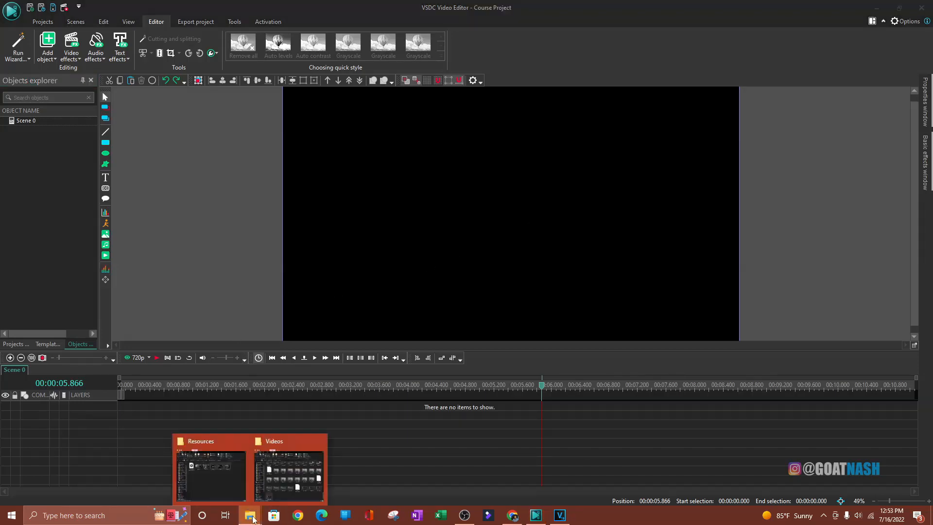
click(233, 481)
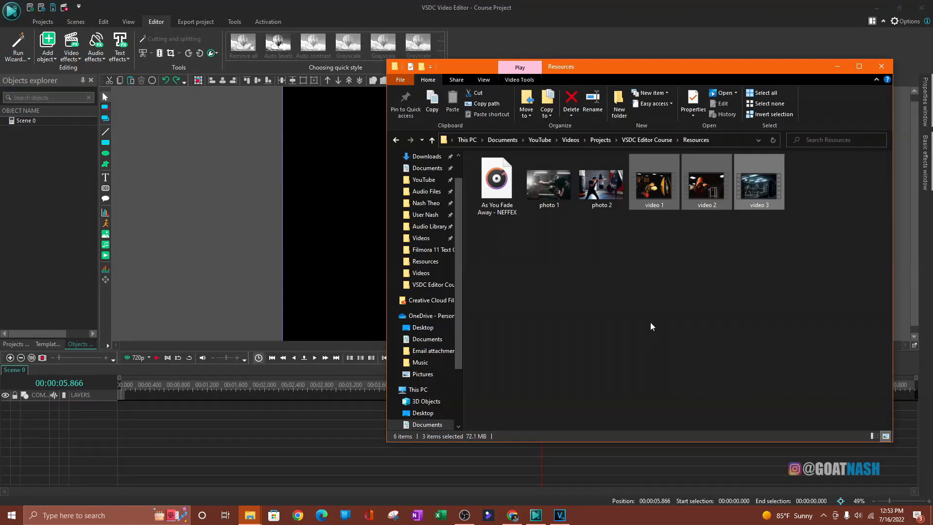
click(650, 290)
drag(820, 196, 178, 426)
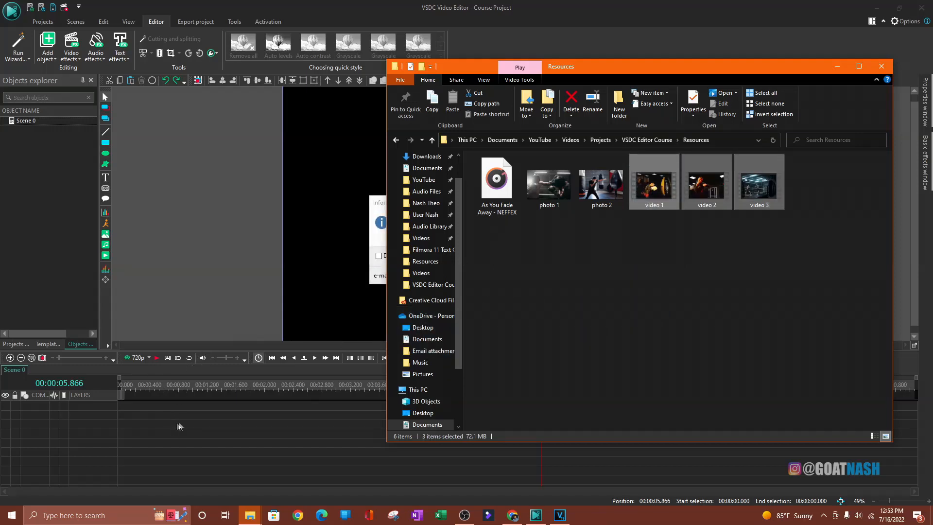
click(380, 209)
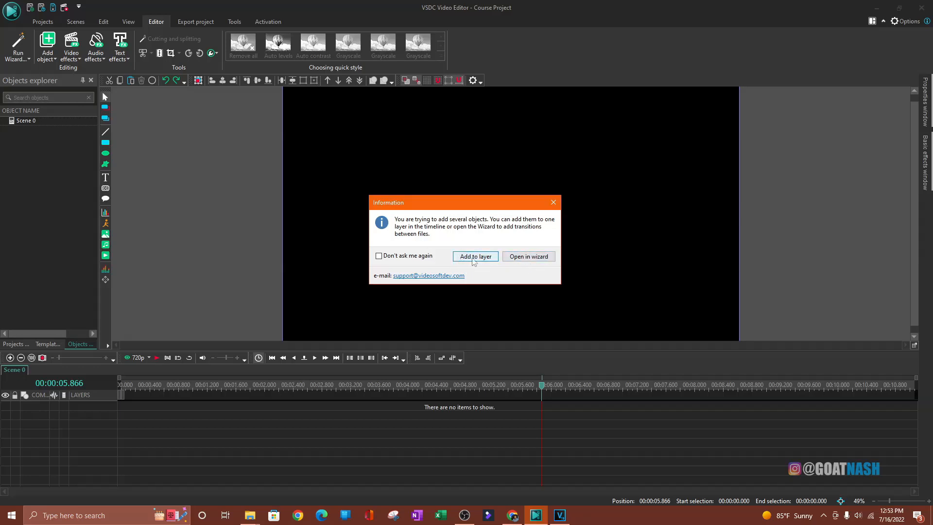
click(469, 258)
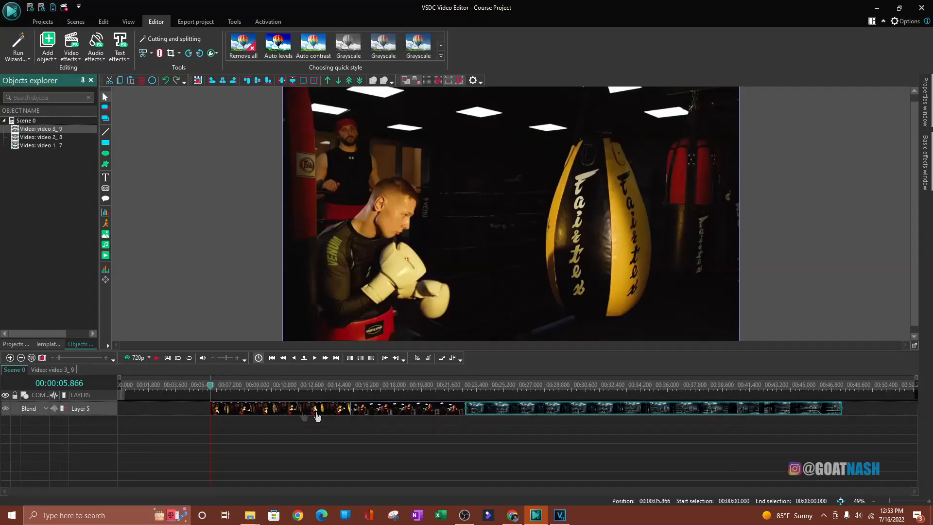
Move video 1 to the timeline start, video 2 onto Layer 6 at about 7 seconds, and video 3 to about 15 seconds
click(282, 410)
click(402, 413)
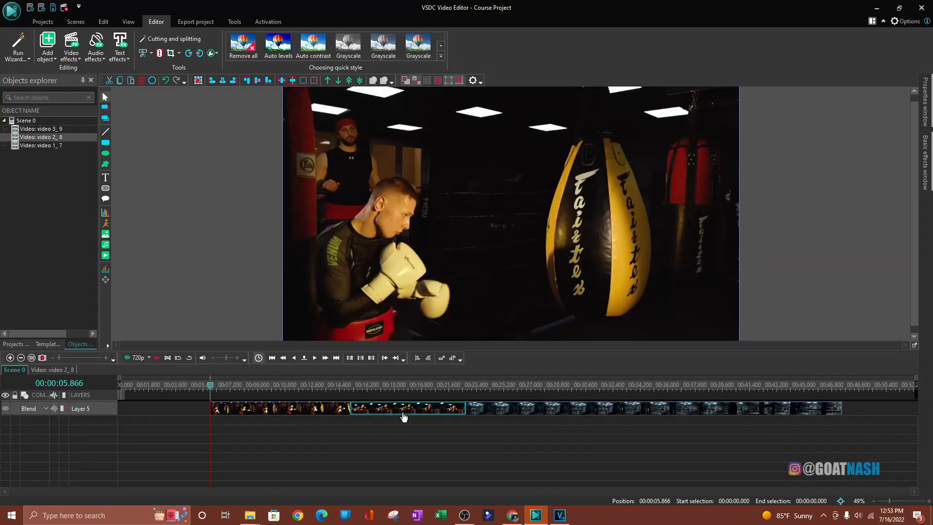
click(545, 412)
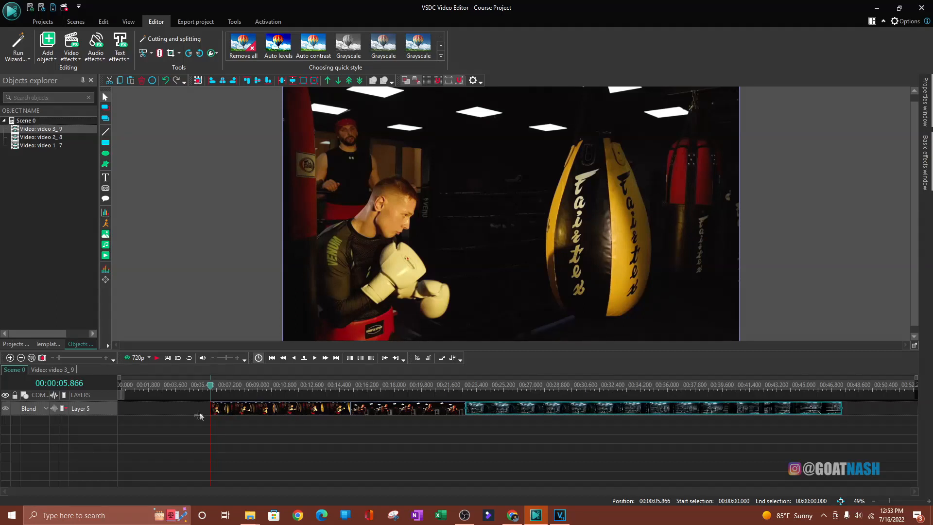
drag(276, 414, 174, 413)
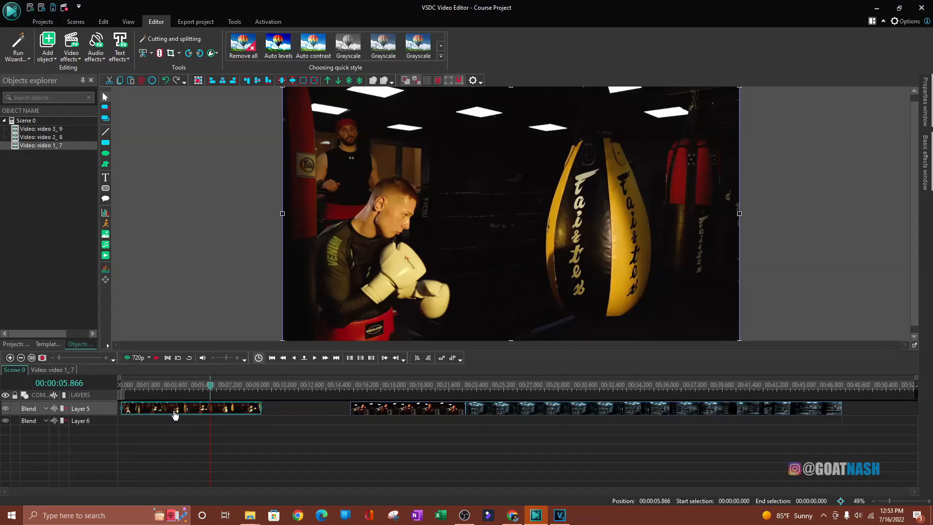
click(394, 413)
drag(386, 412, 264, 442)
drag(505, 412, 359, 415)
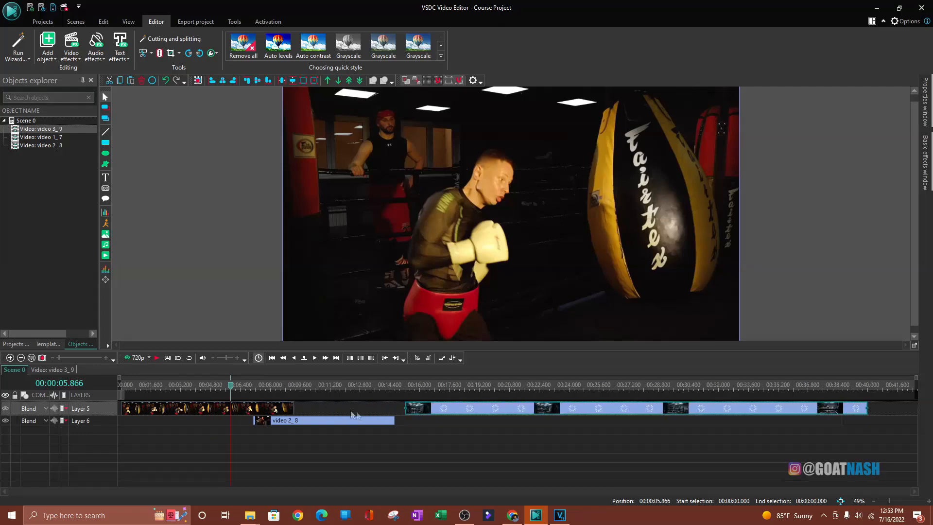
Play the scene from 00:00:05.866 through the video 2 section, stop it, and delete all three video clips
click(157, 357)
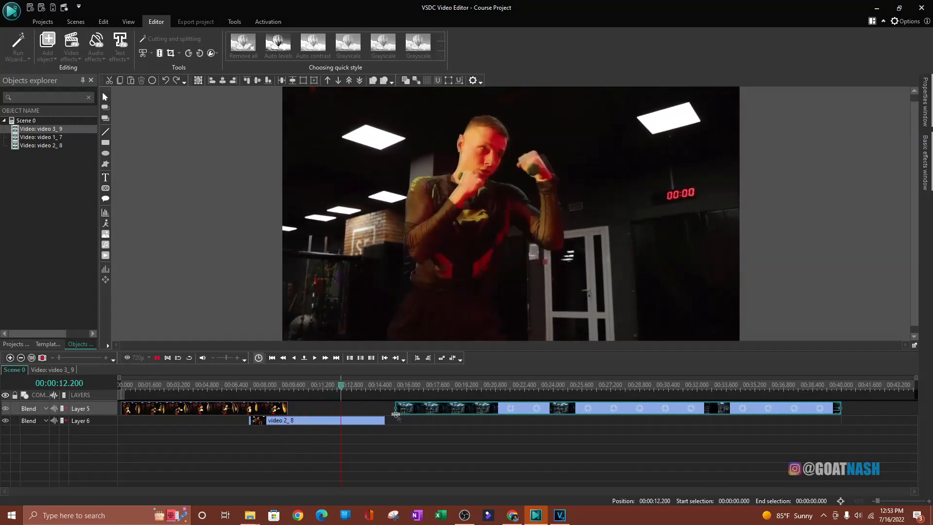
key(space)
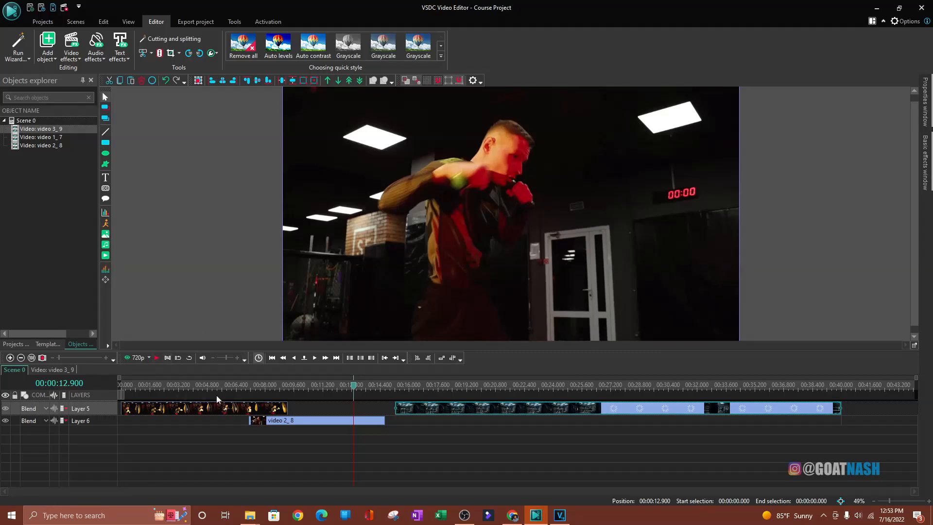
key(ctrl+a)
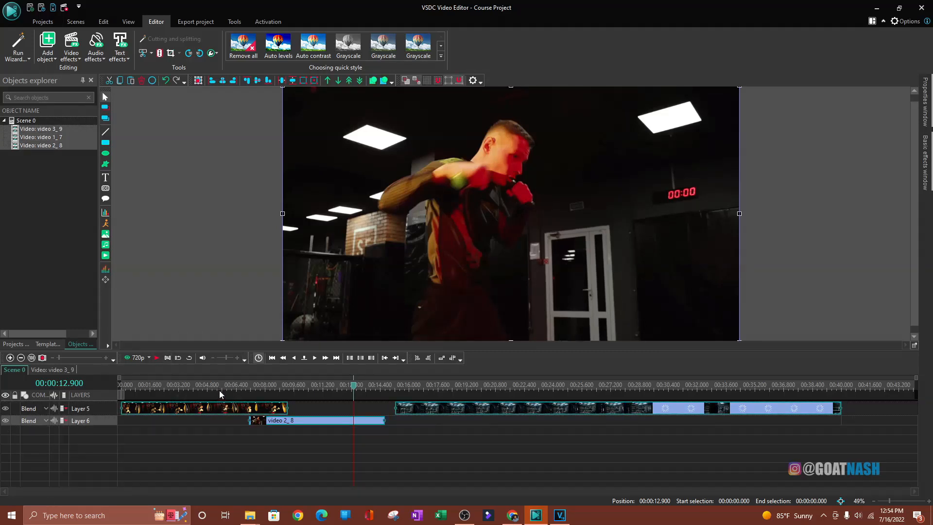
key(Delete)
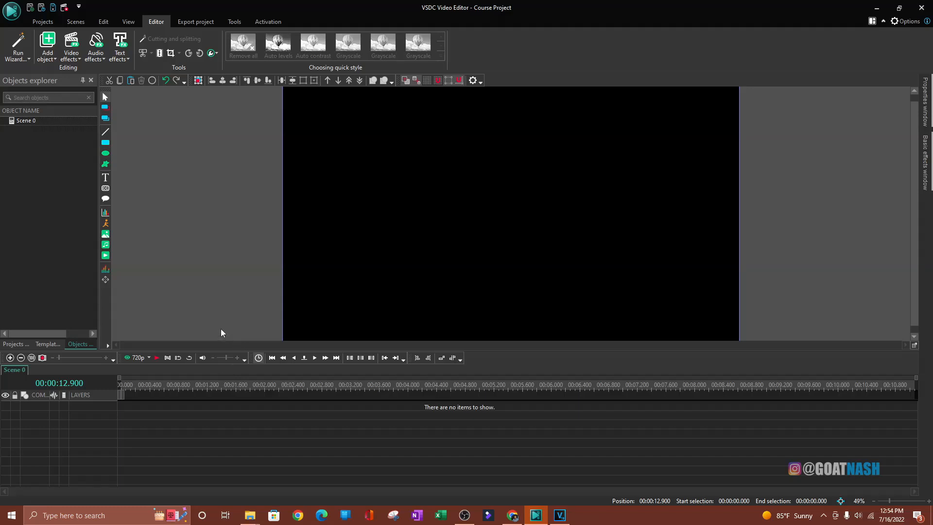
Bring video 1, video 2 and video 3 together from the Resources folder onto the timeline, opening them in the wizard
click(249, 515)
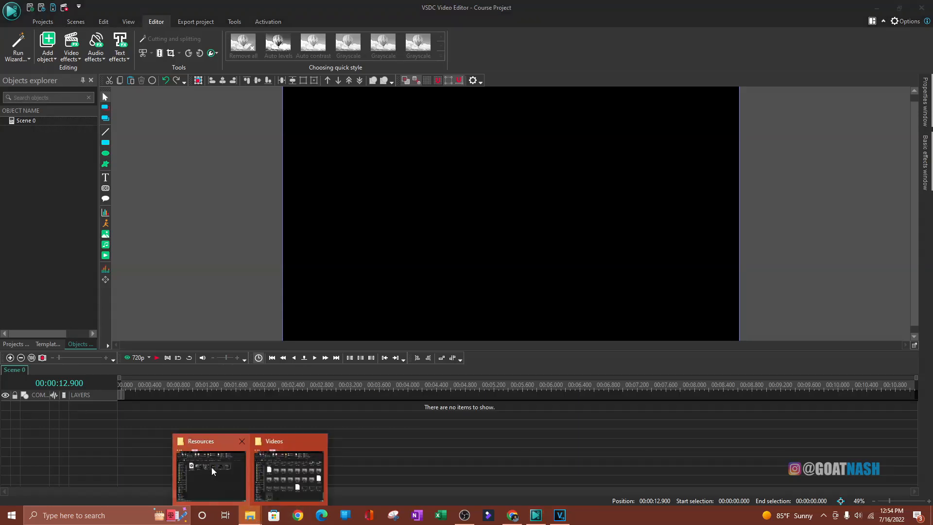
click(218, 475)
drag(651, 196, 196, 416)
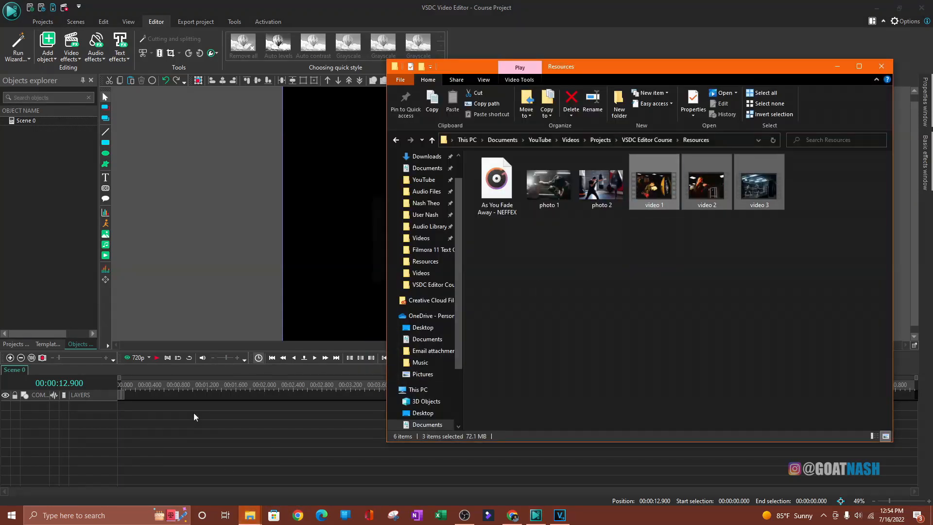
click(378, 220)
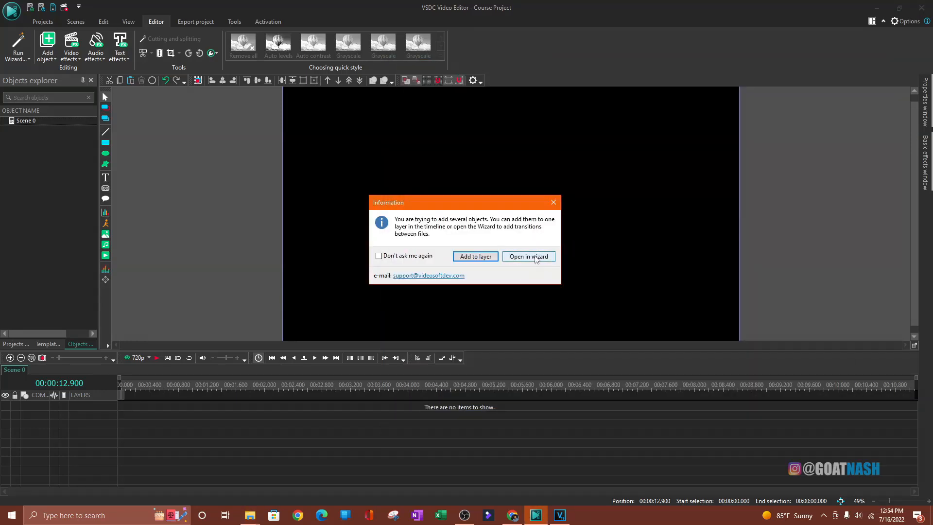
click(536, 257)
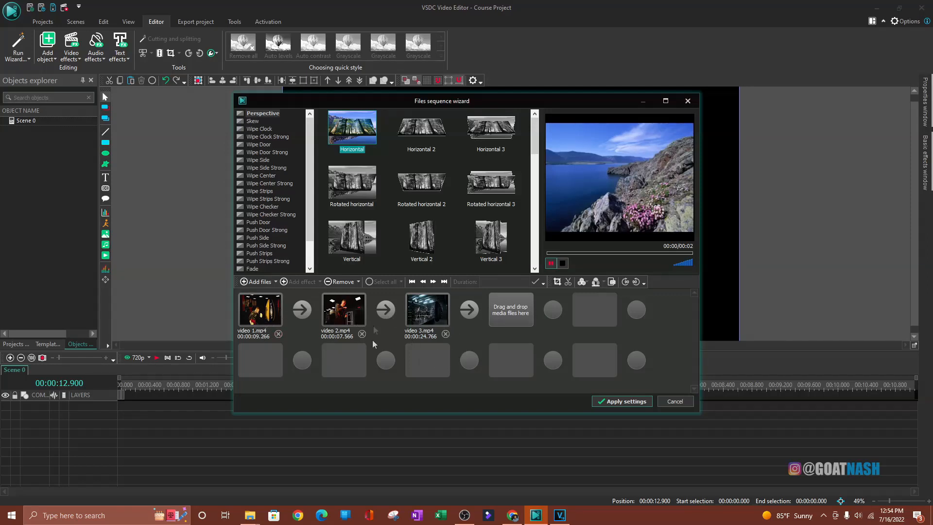
Preview the three videos in the files sequence wizard and add photo 2 after video 3
click(254, 314)
click(343, 315)
click(430, 320)
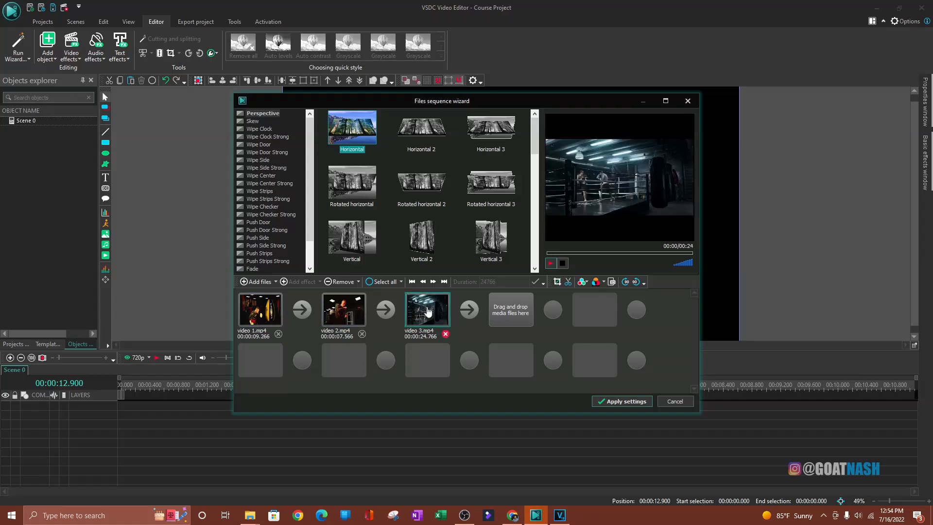
click(513, 315)
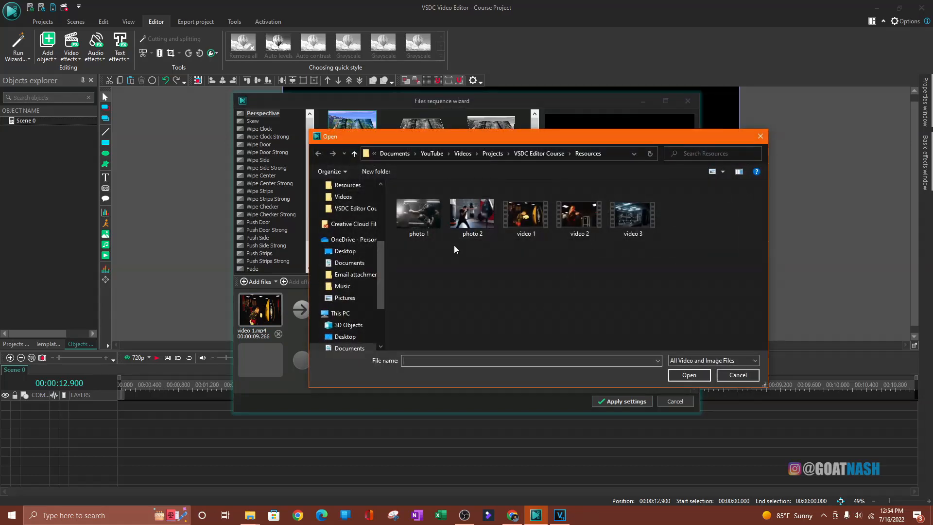
double_click(472, 224)
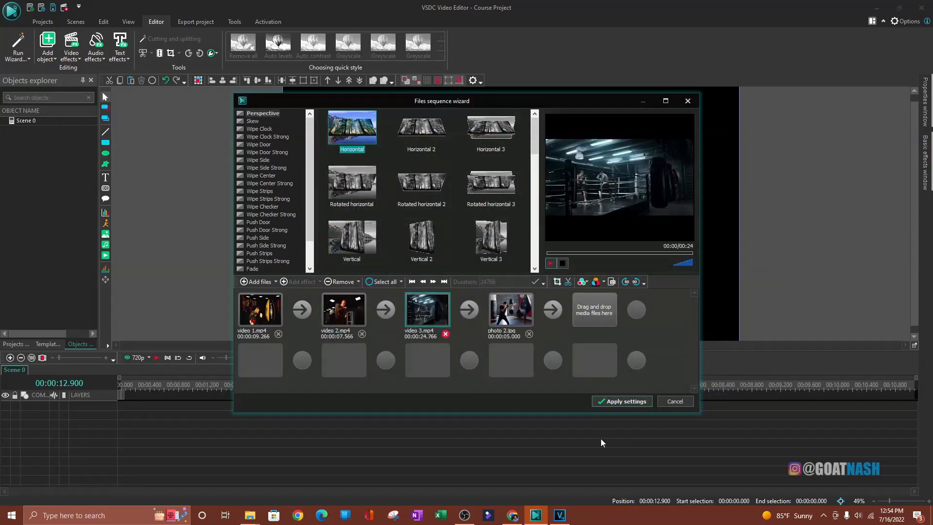
Compare the transition categories and add the Push Door Vertical In effect between video 2 and video 3
click(298, 315)
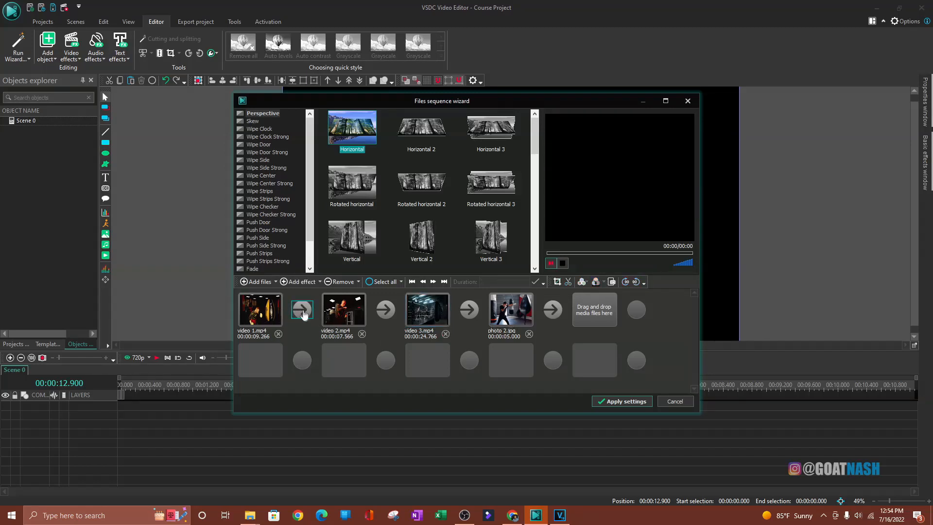
click(387, 312)
click(561, 264)
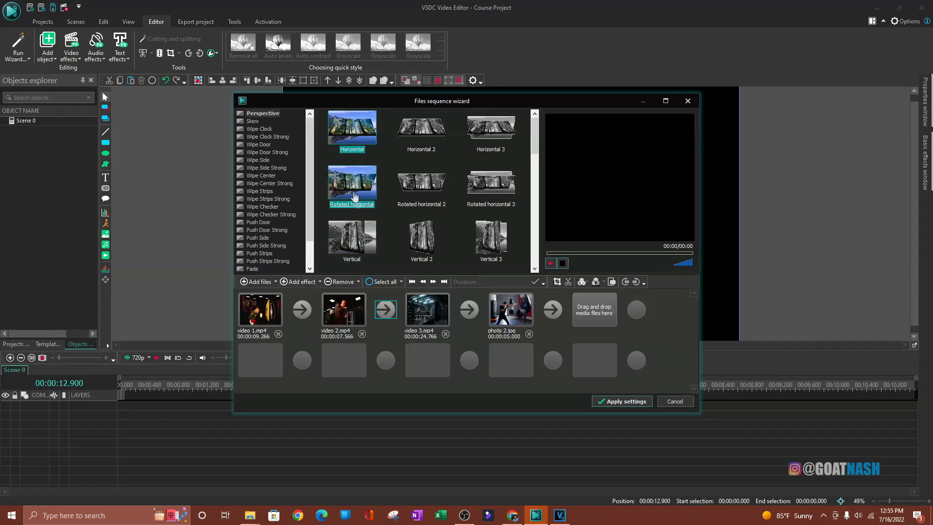
click(421, 184)
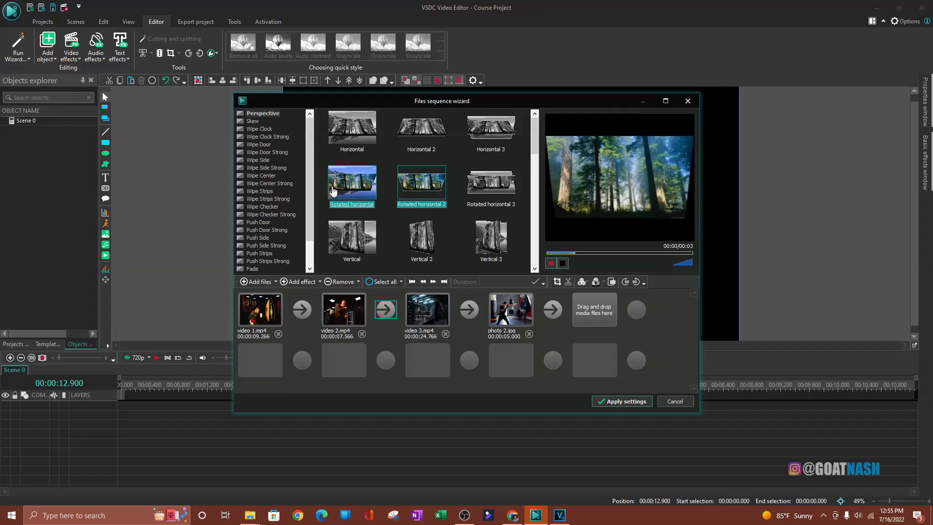
click(251, 123)
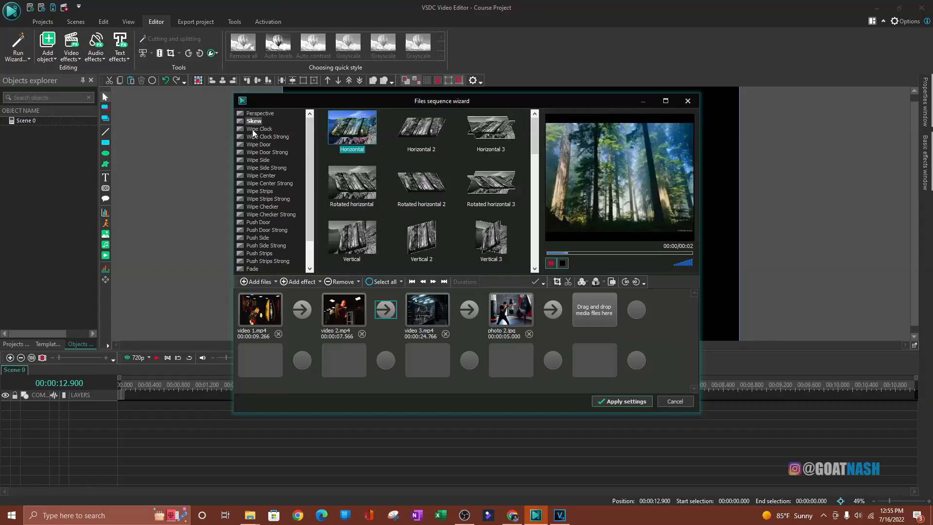
click(254, 130)
click(259, 136)
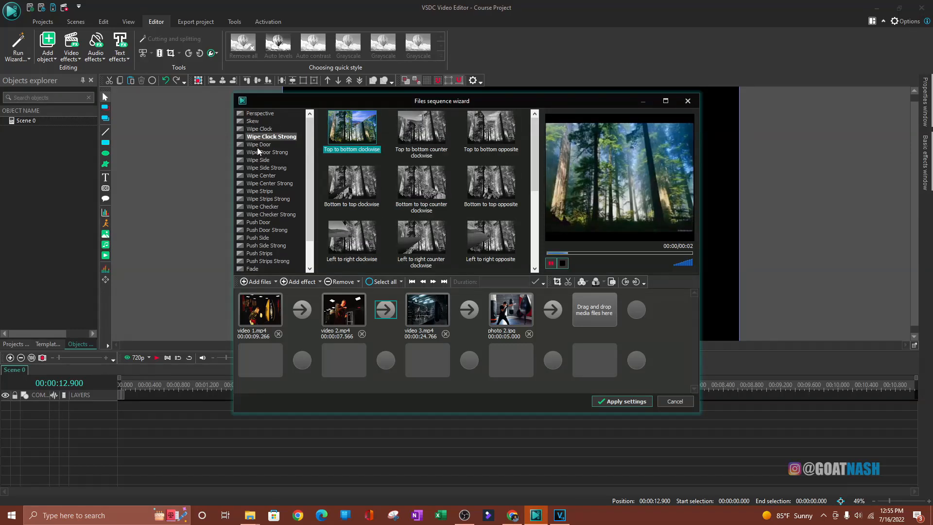
click(259, 145)
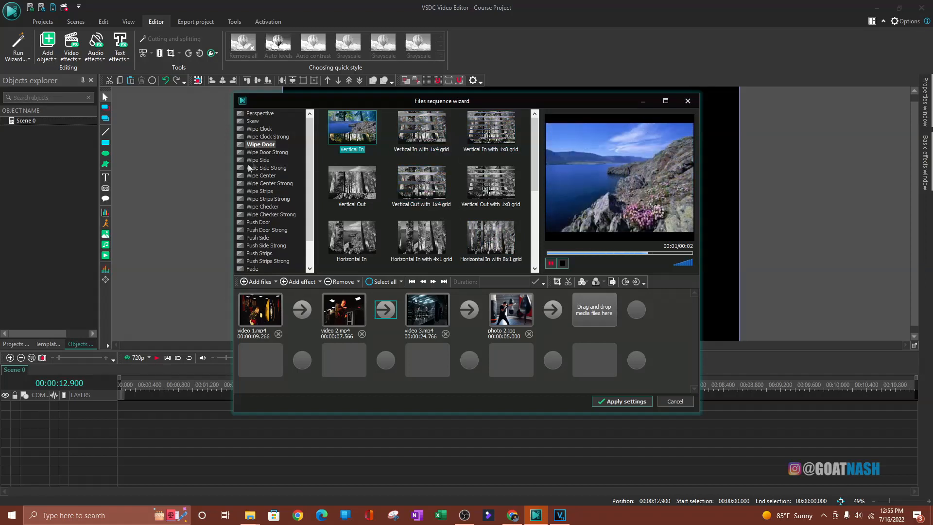
click(262, 222)
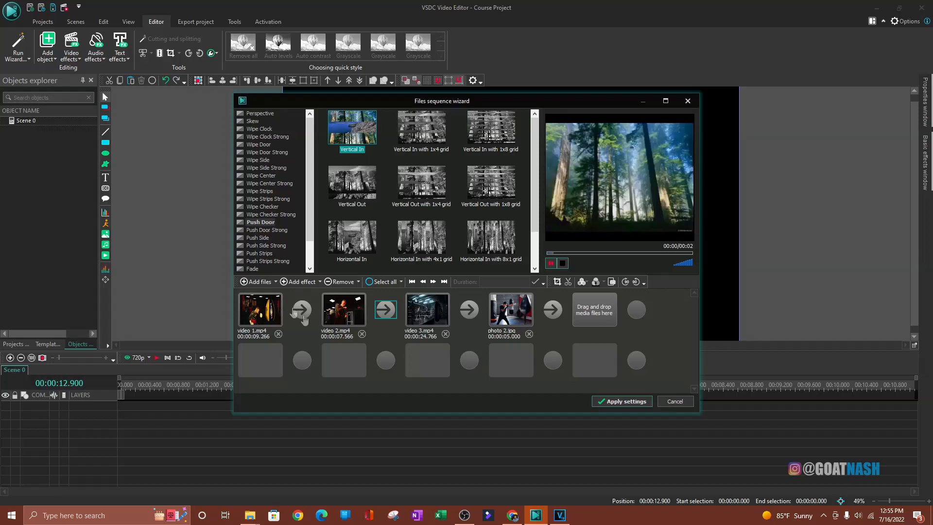
click(297, 281)
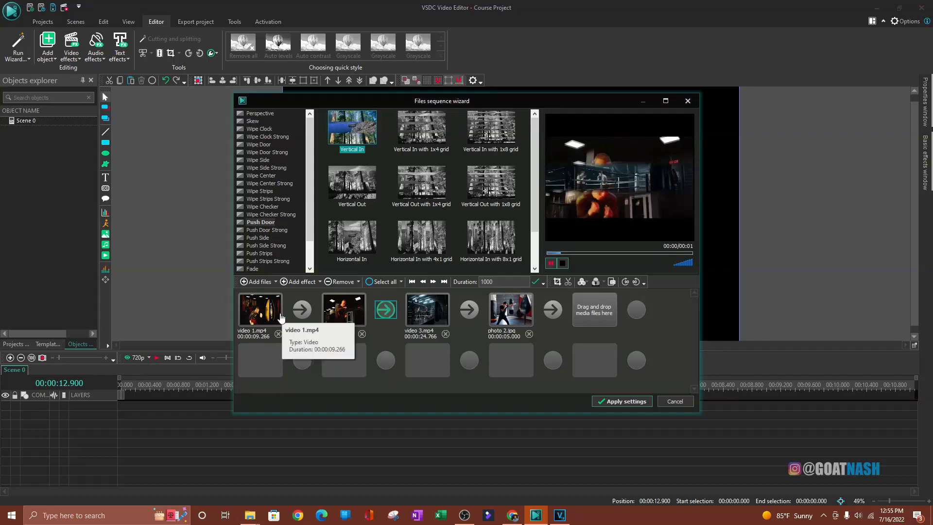
Add the Perspective Horizontal transition between video 1 and video 2
click(301, 310)
click(263, 113)
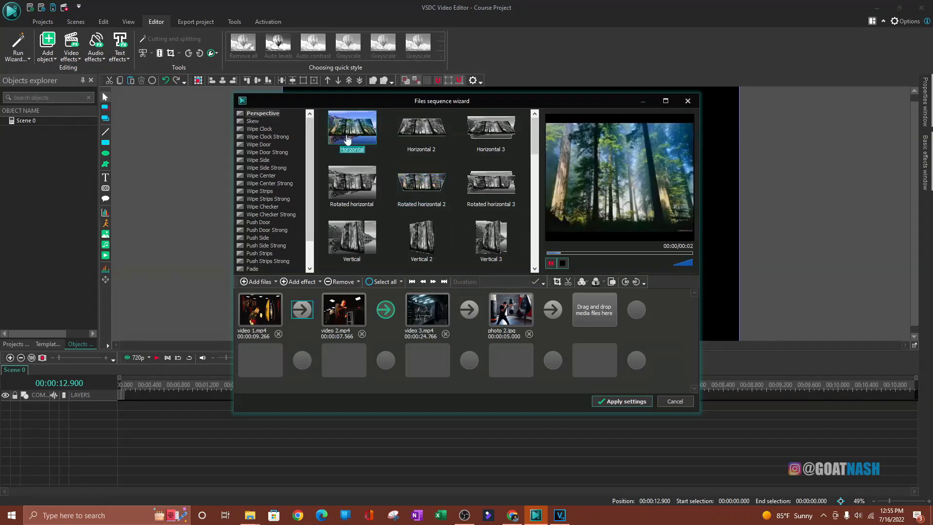
click(285, 283)
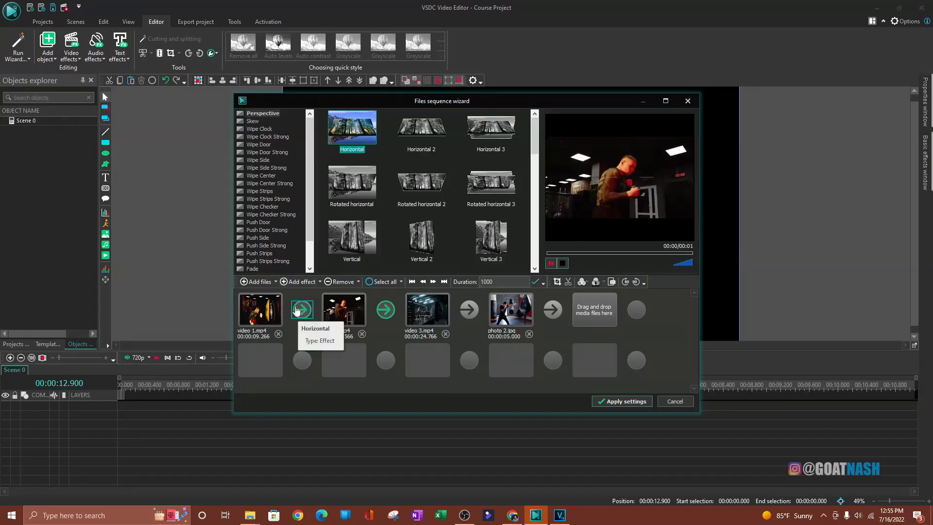
Select all transition slots in the sequence and apply the Perspective Horizontal 3 effect to them
click(471, 310)
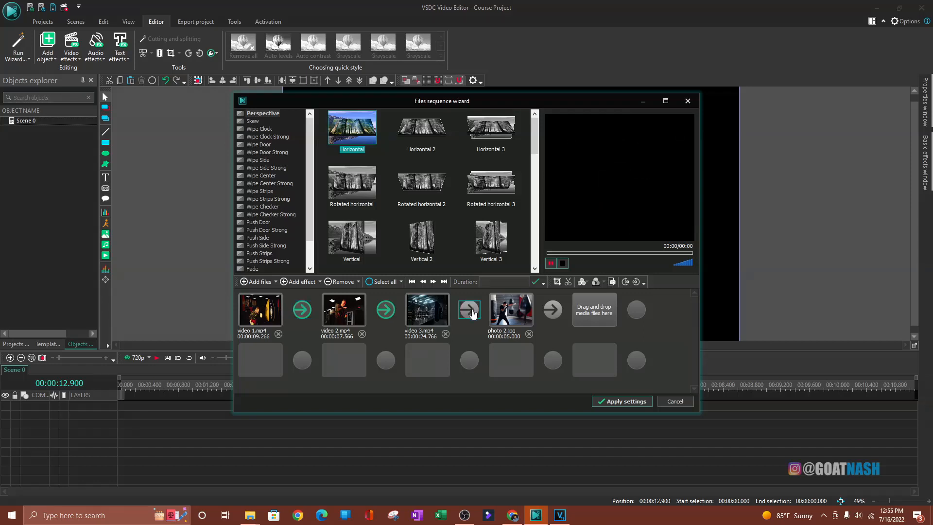
click(382, 283)
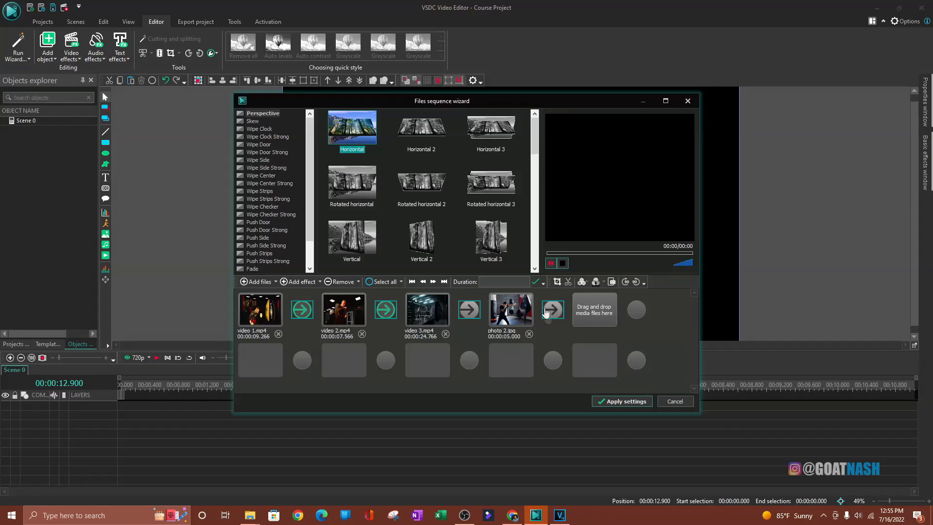
click(352, 183)
click(477, 135)
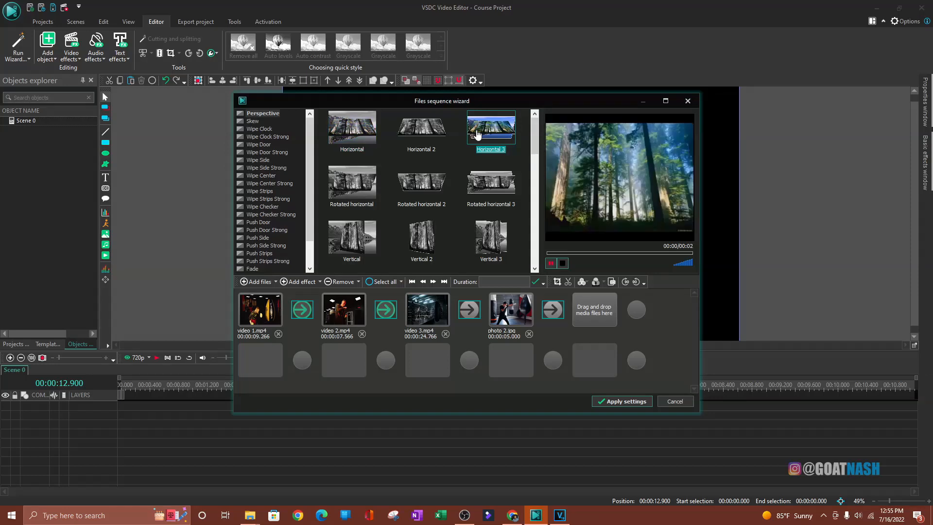
click(297, 282)
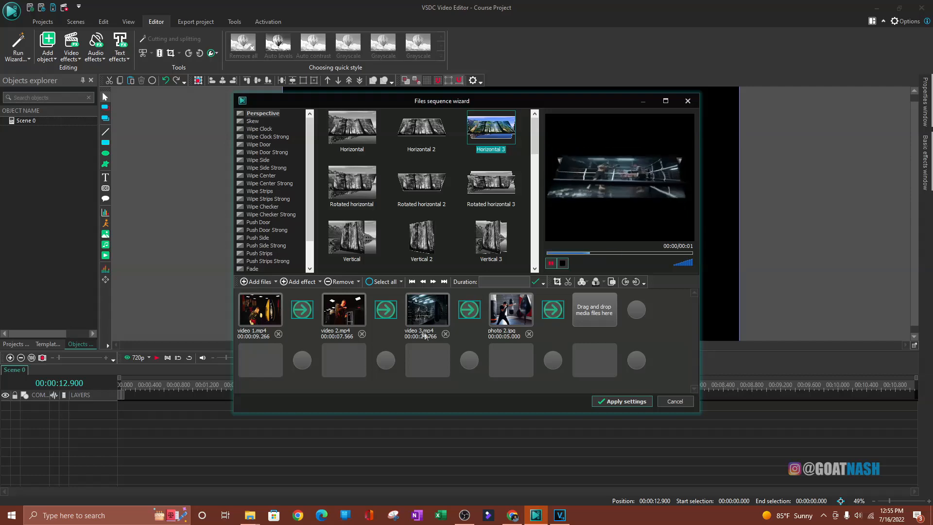
Apply the files sequence wizard settings without adding more files, placing the clips with their transitions in the scene
click(257, 282)
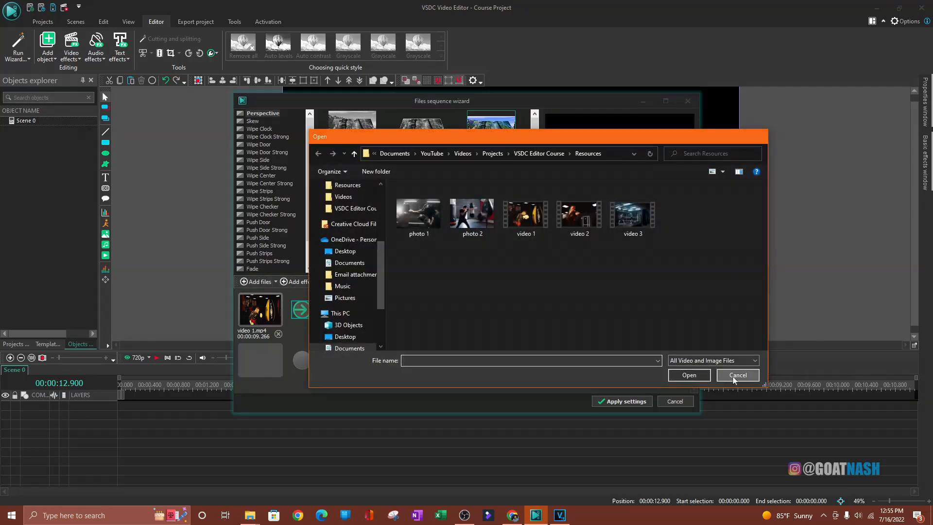
click(737, 375)
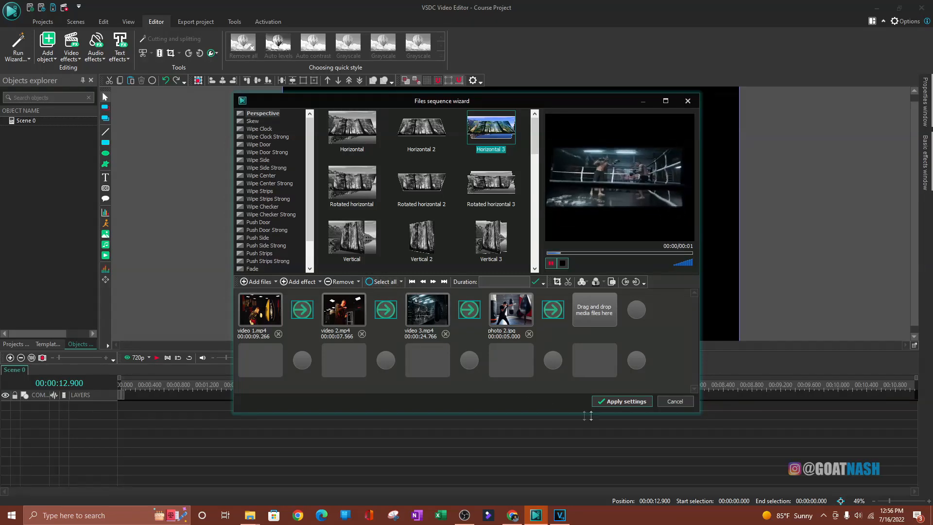
click(626, 401)
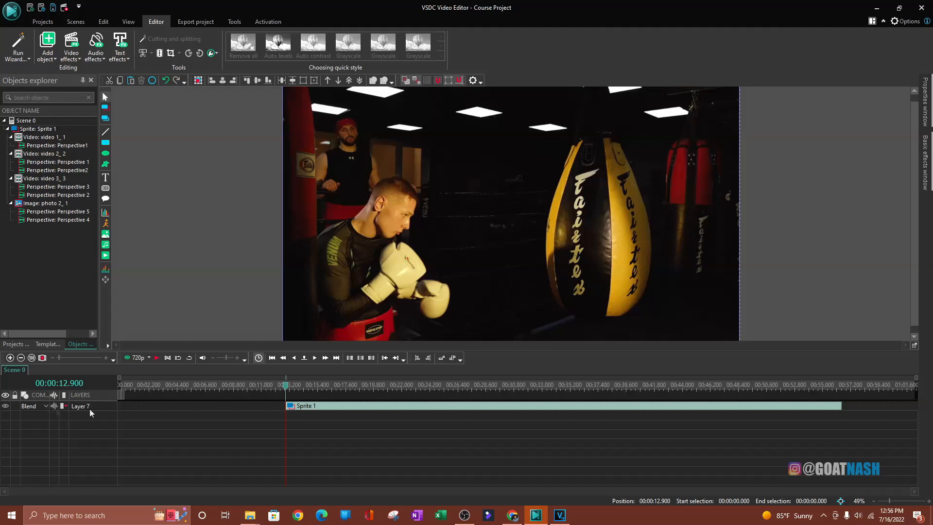
Move Sprite 1 to the start of the timeline and increase the track height of Layer 7
double_click(327, 407)
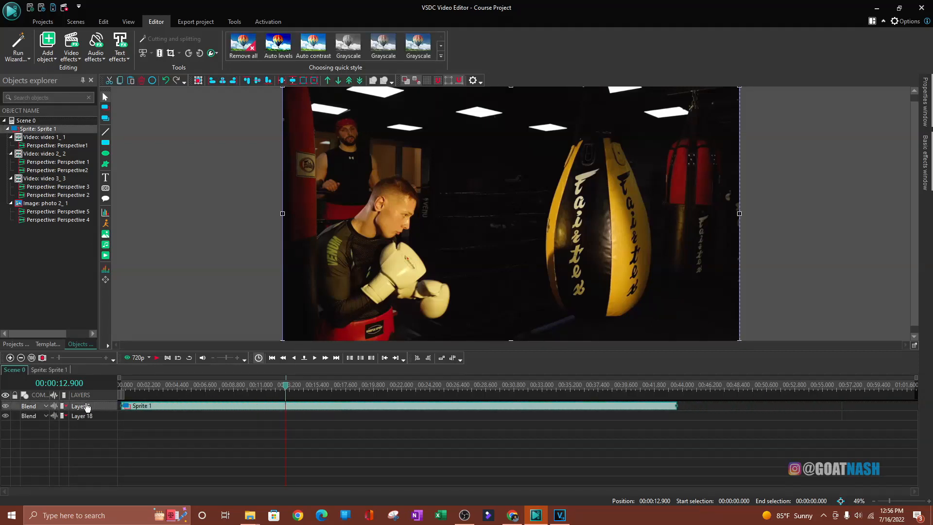
drag(85, 409, 86, 432)
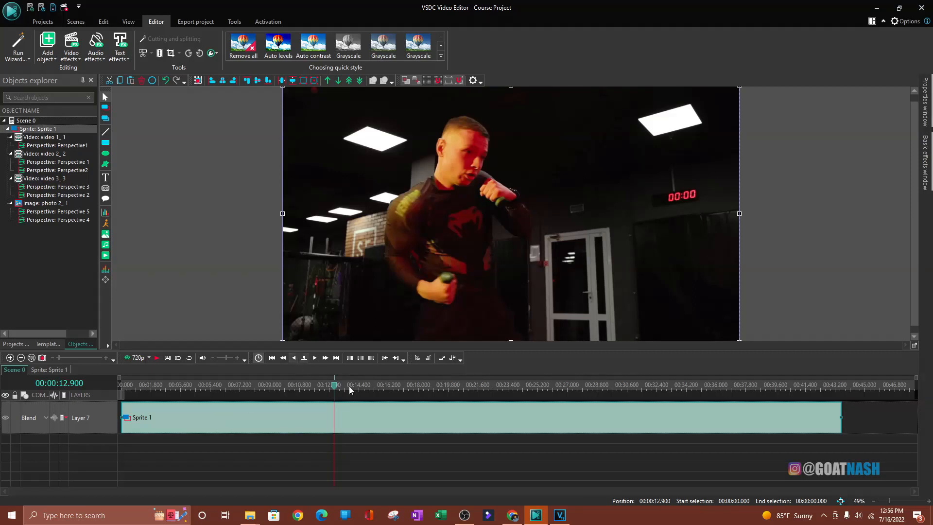
Set the playhead to 00:00:01.766, check the transitions in the 720p preview player, and close the player
click(333, 387)
drag(333, 387, 151, 387)
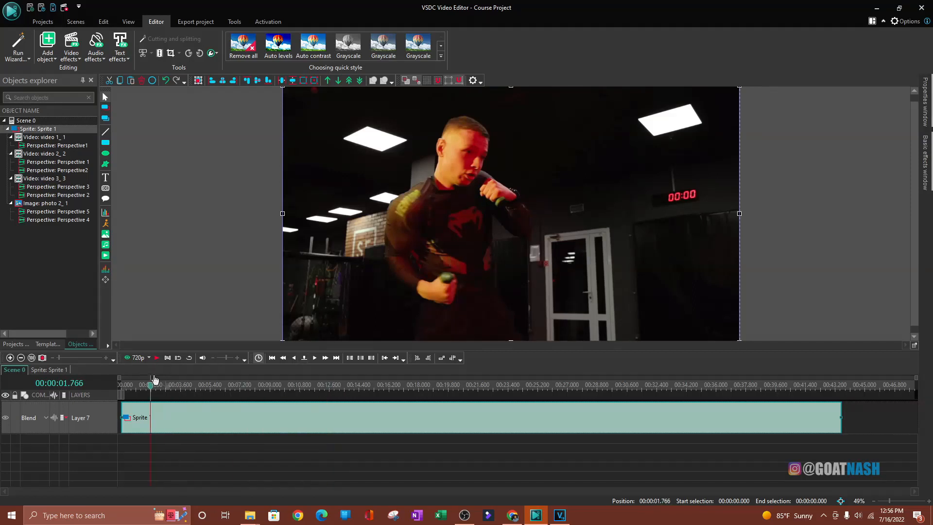
click(136, 358)
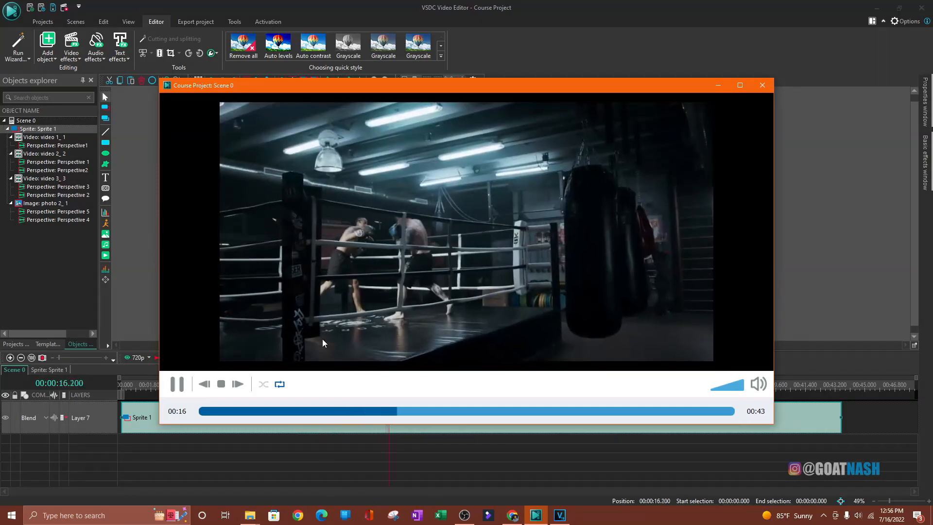
click(762, 85)
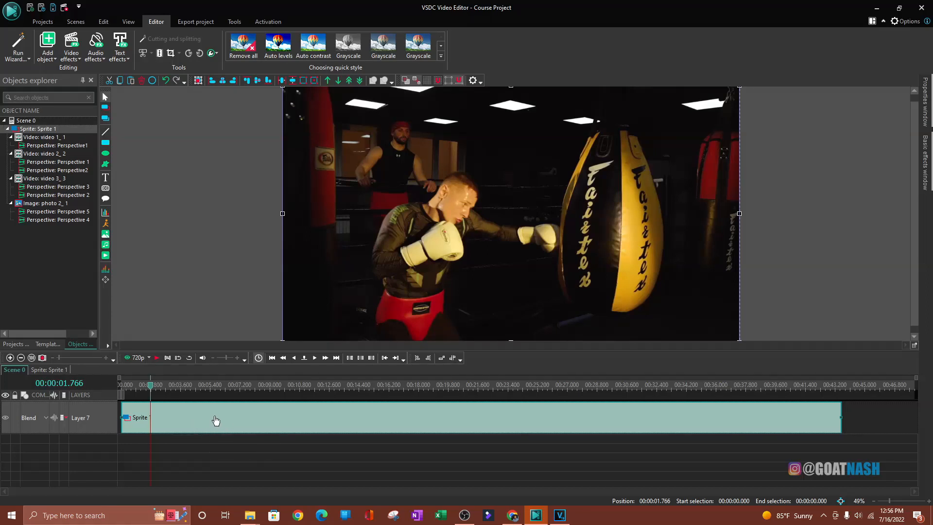
Open Sprite 1 to examine its clips on their separate layers and return to Scene 0
double_click(215, 420)
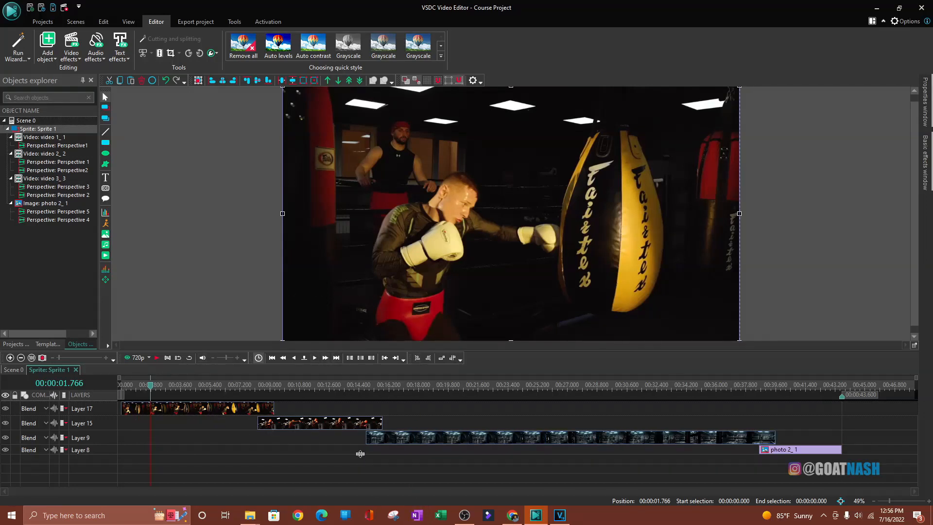
mouse_move(266, 428)
click(13, 370)
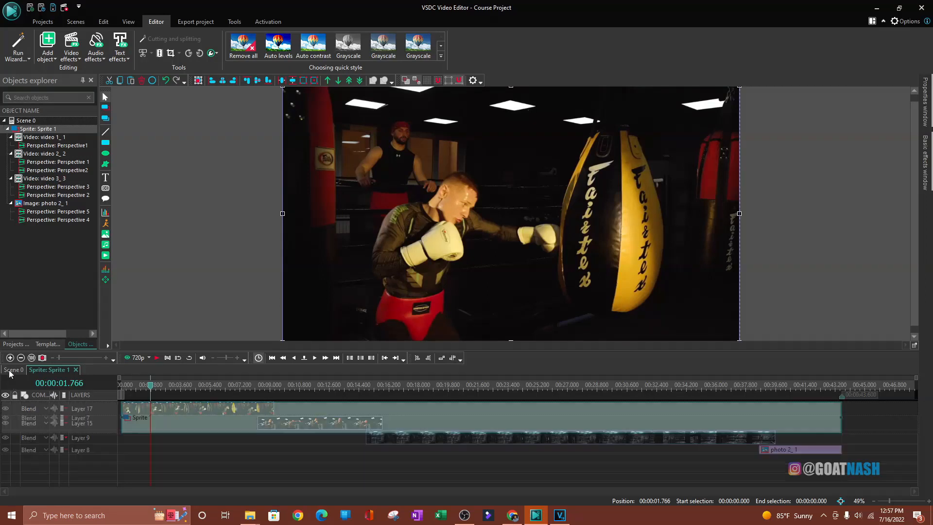
Compare the Scene 0 timeline with the contents of Sprite 1, ending inside Sprite 1
click(41, 372)
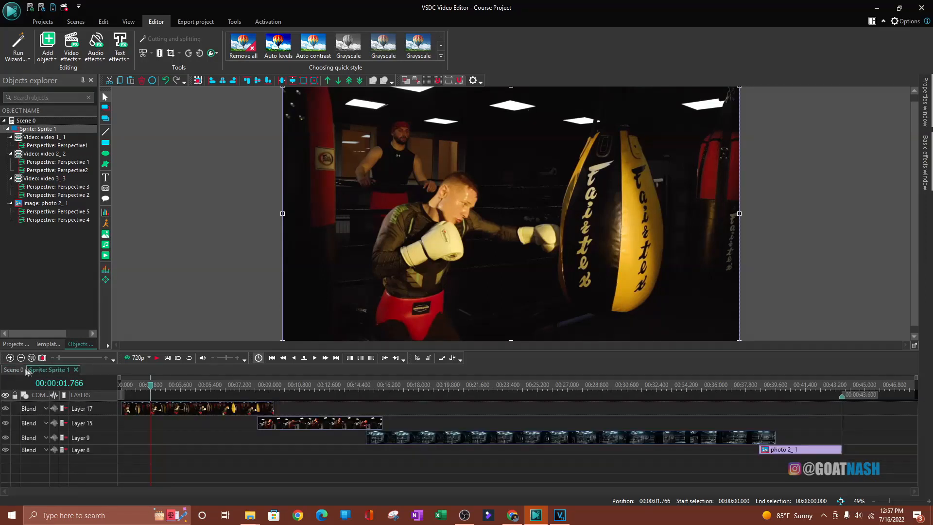
click(13, 370)
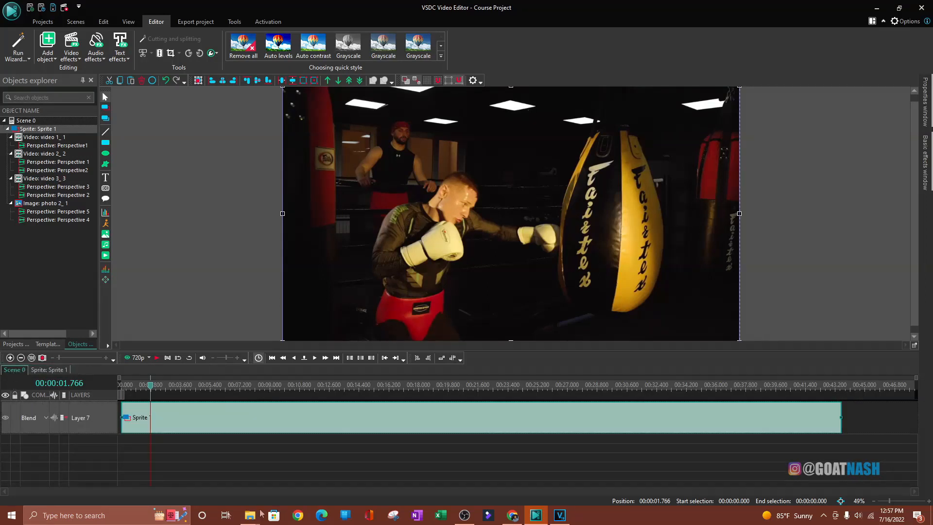
click(50, 372)
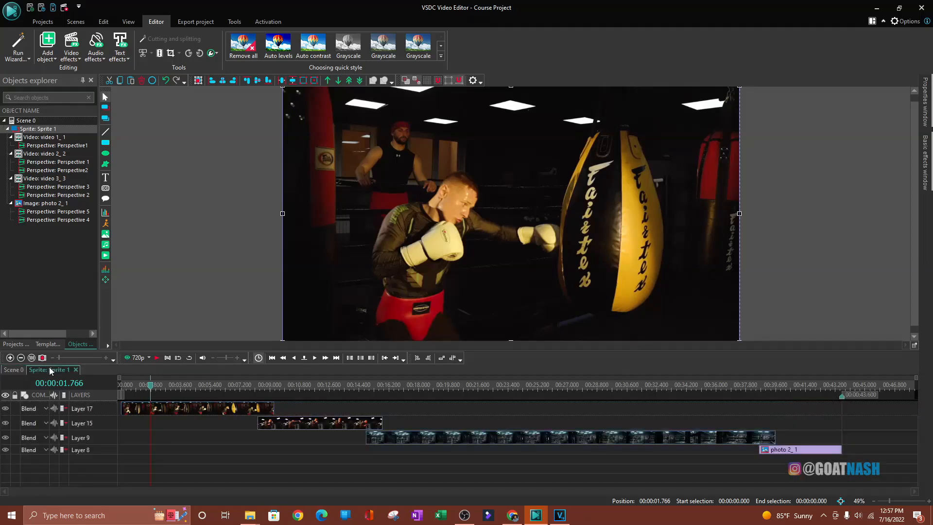
click(75, 371)
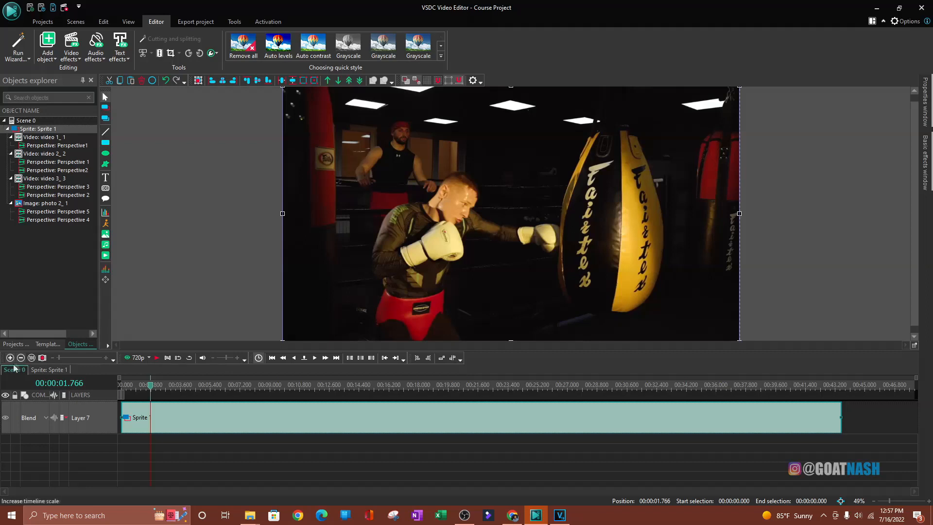
double_click(159, 415)
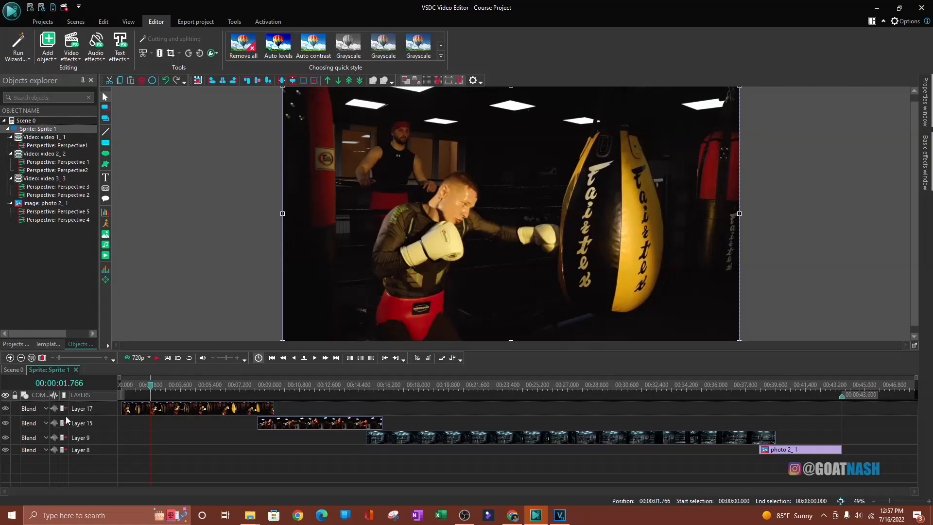
Hide and show Layer 17 again, and look through its blending modes without changing the mode
click(6, 409)
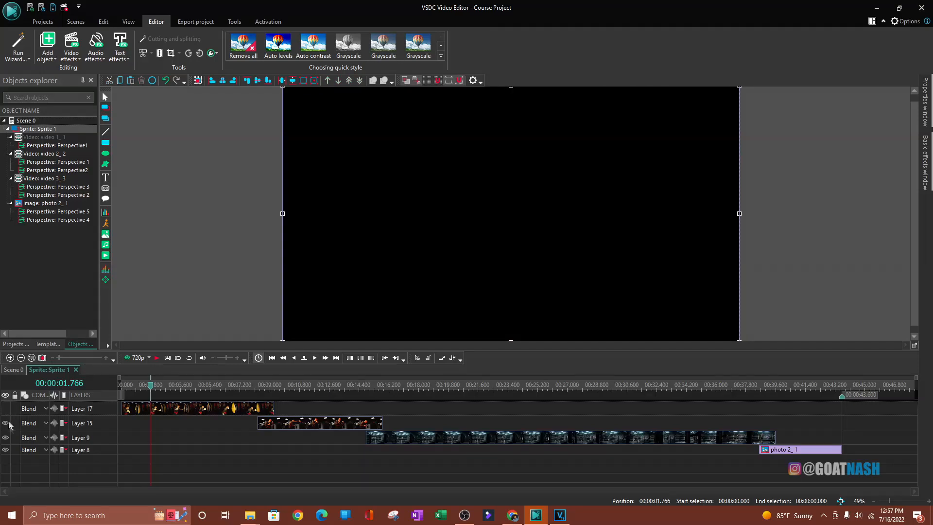
click(5, 409)
click(46, 408)
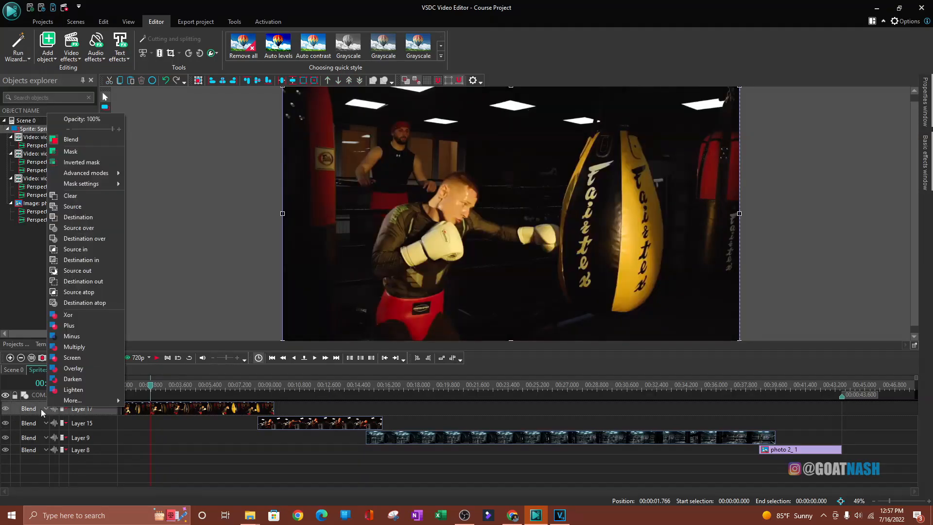
click(41, 409)
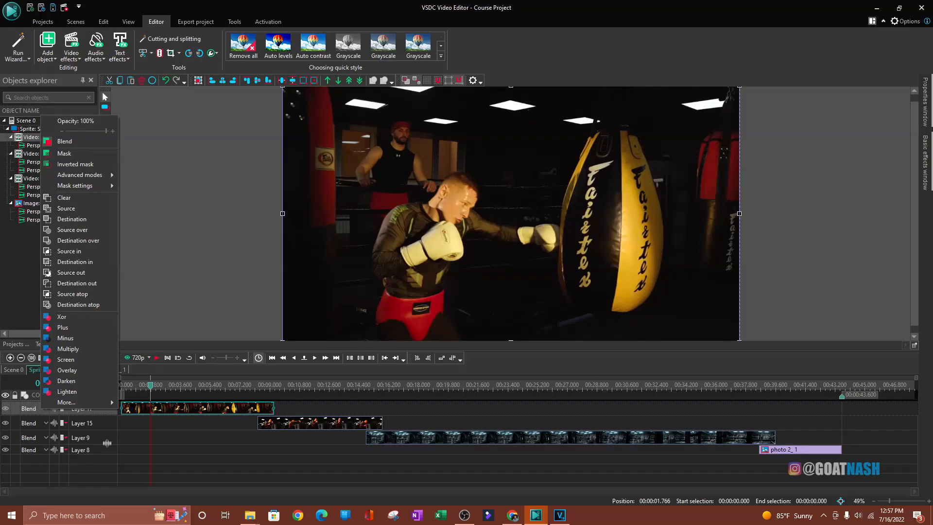
click(144, 436)
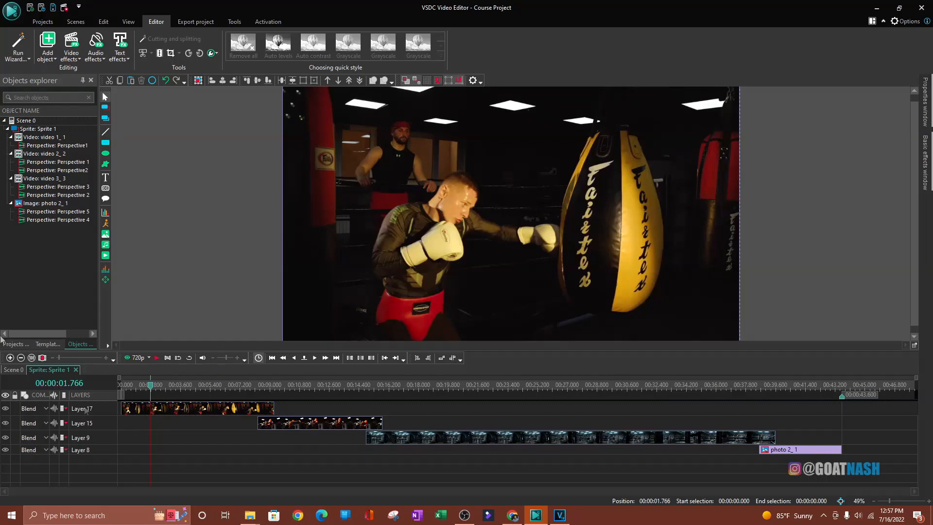
Return to Scene 0 and examine the object tree, collapsing and expanding Sprite 1 and its clips to inspect their Perspective effects
click(14, 369)
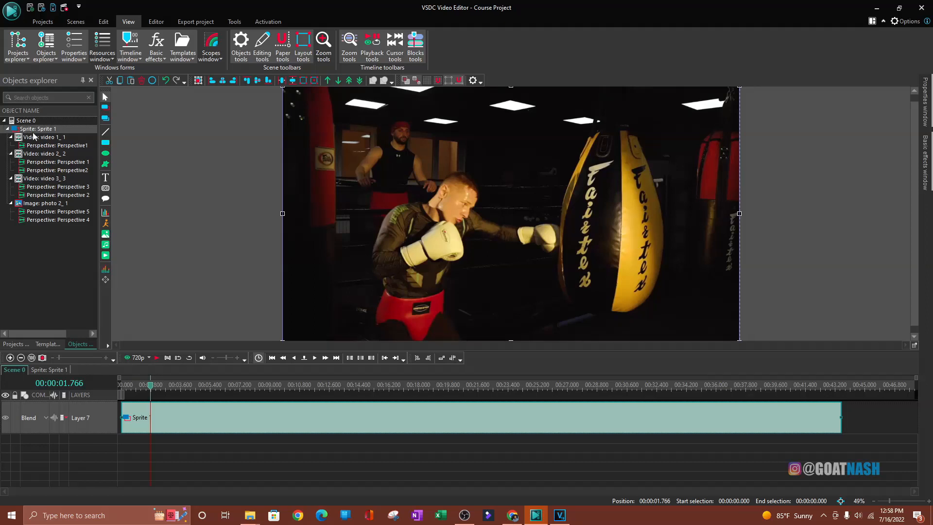
click(8, 128)
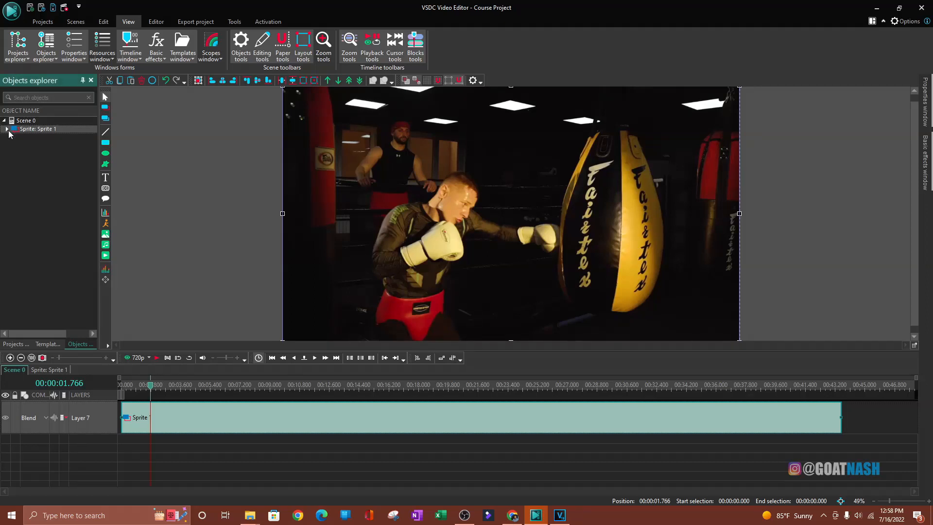
click(8, 129)
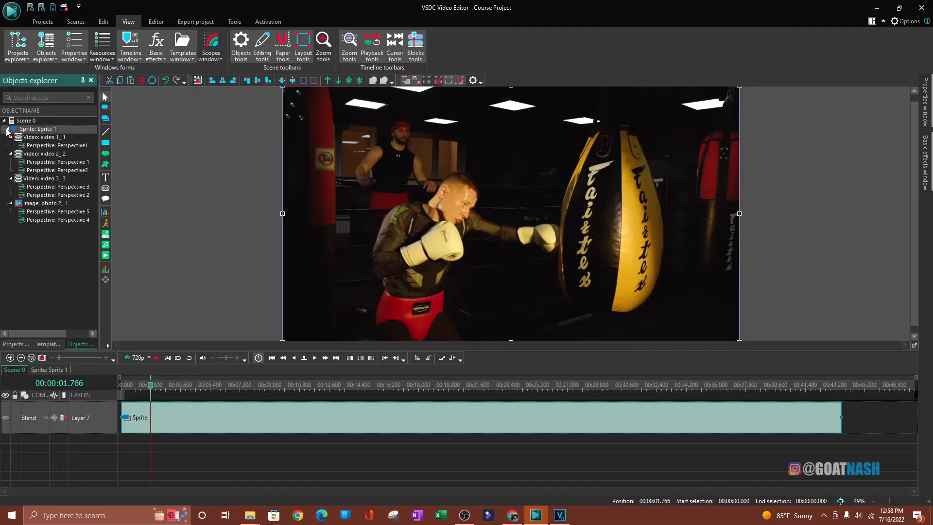
click(11, 138)
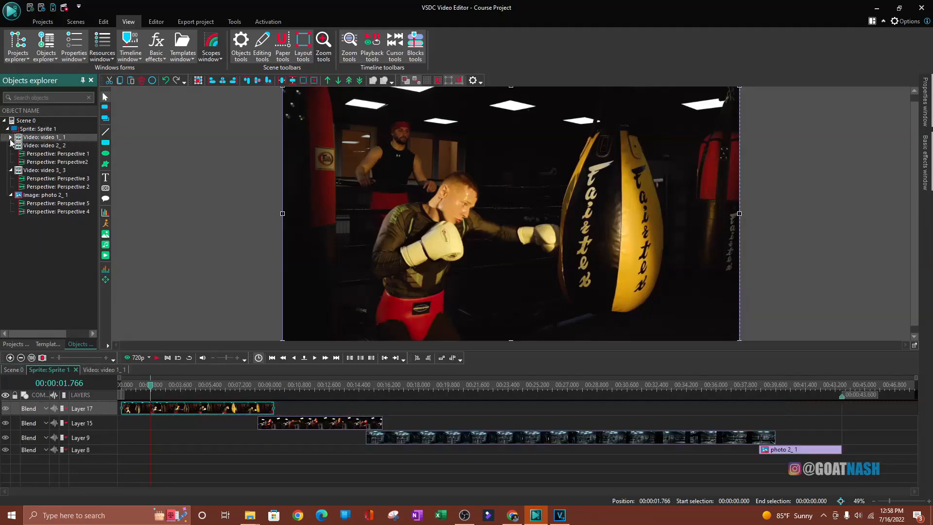
click(11, 145)
click(10, 154)
click(11, 164)
click(10, 164)
click(10, 138)
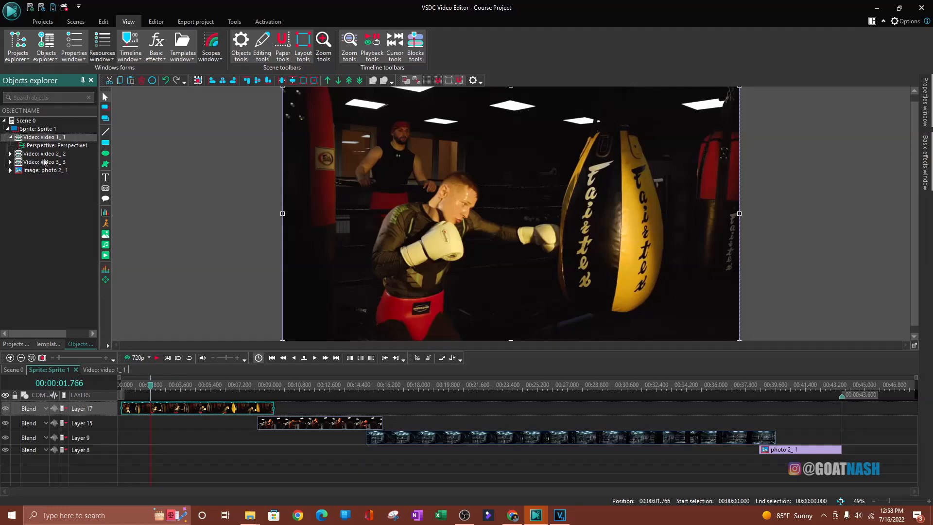
click(10, 154)
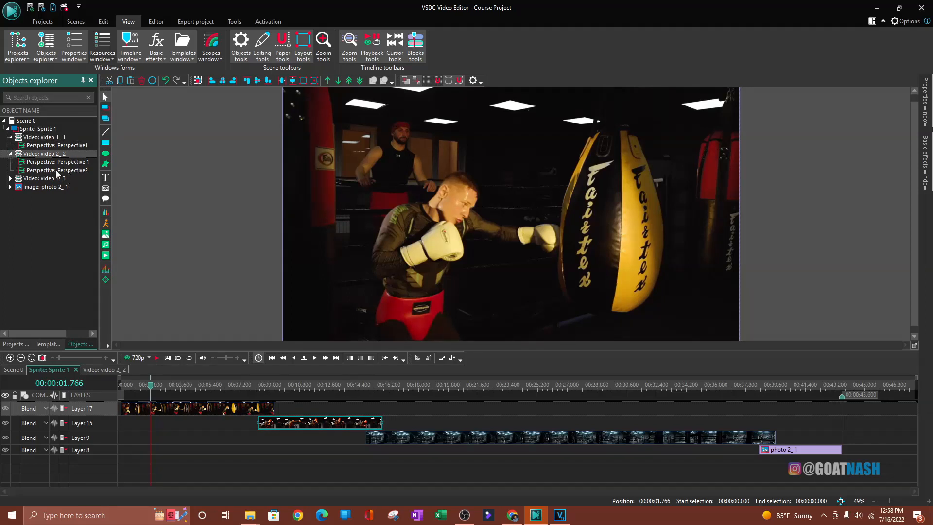
click(10, 178)
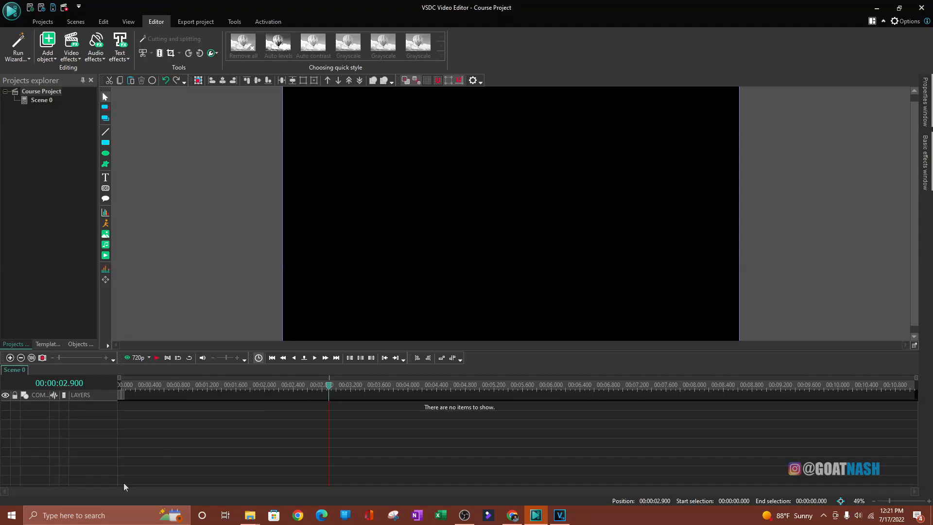
Add video 1 and video 2 from the Resources folder to the empty Scene 0 timeline, suppressing and dismissing the information message
mouse_move(245, 514)
click(229, 467)
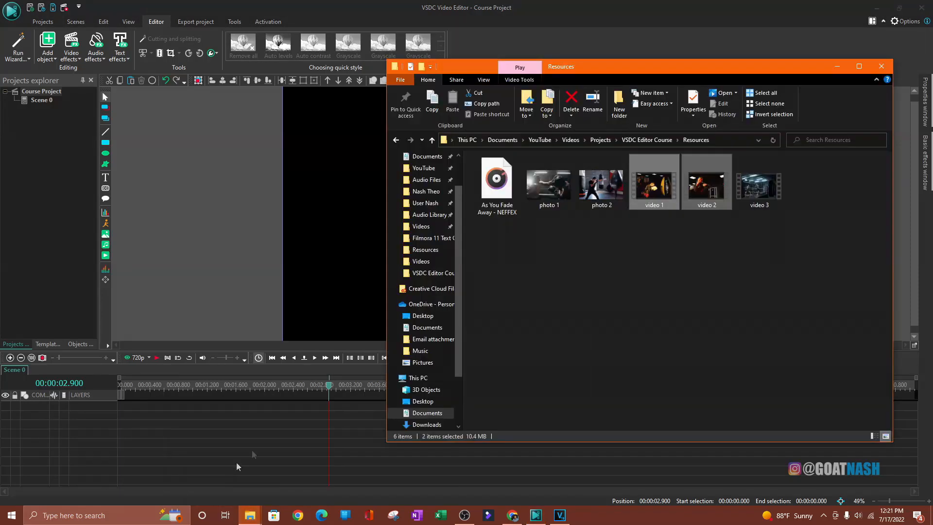
drag(710, 198, 151, 421)
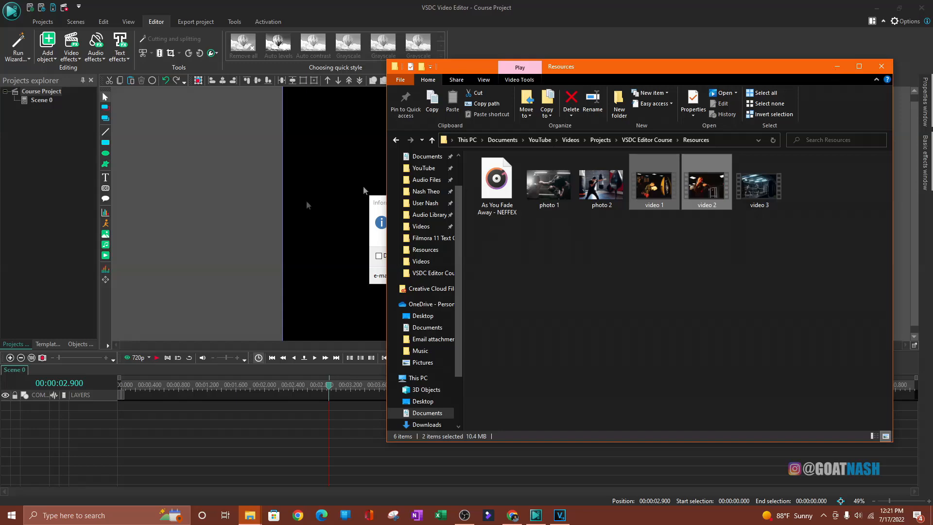
click(373, 249)
click(475, 256)
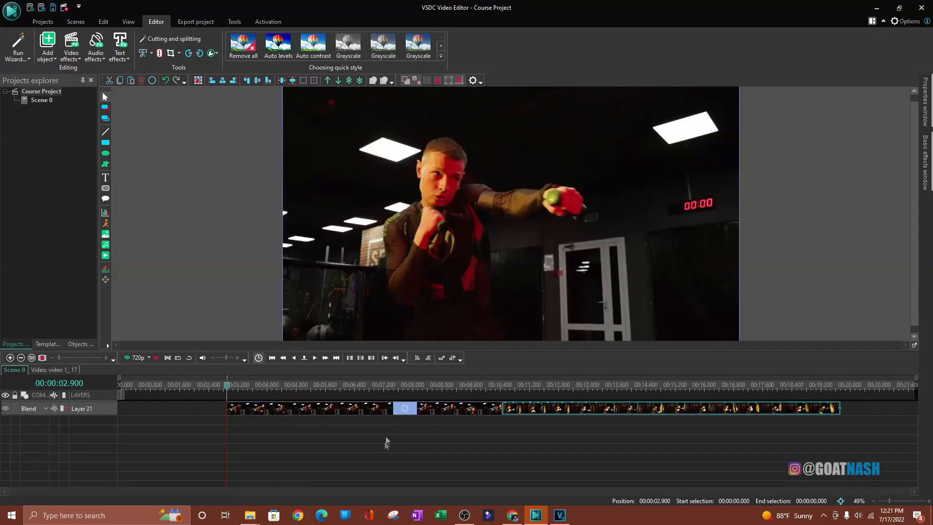
Place video 2 at the timeline's start and video 1 on a layer below overlapping its end, and increase both track heights
drag(369, 418, 262, 417)
drag(573, 412, 433, 437)
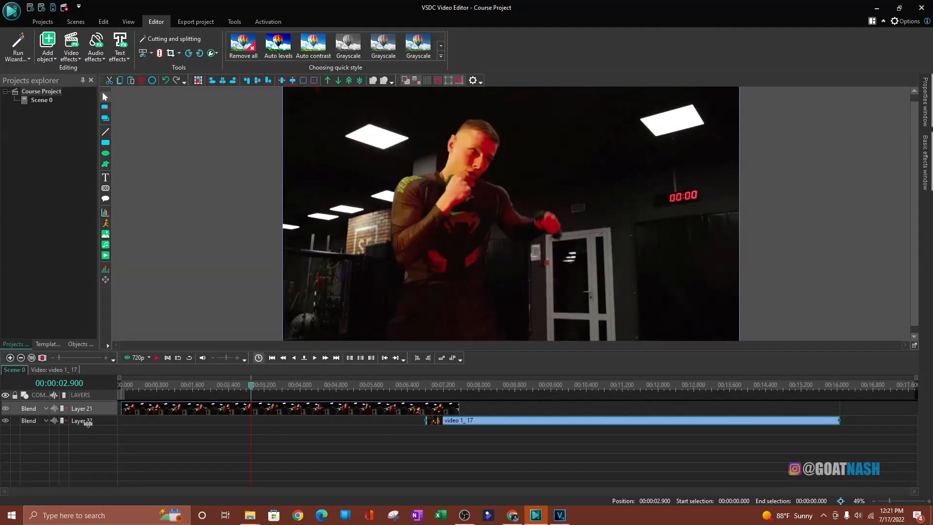
drag(90, 425, 90, 439)
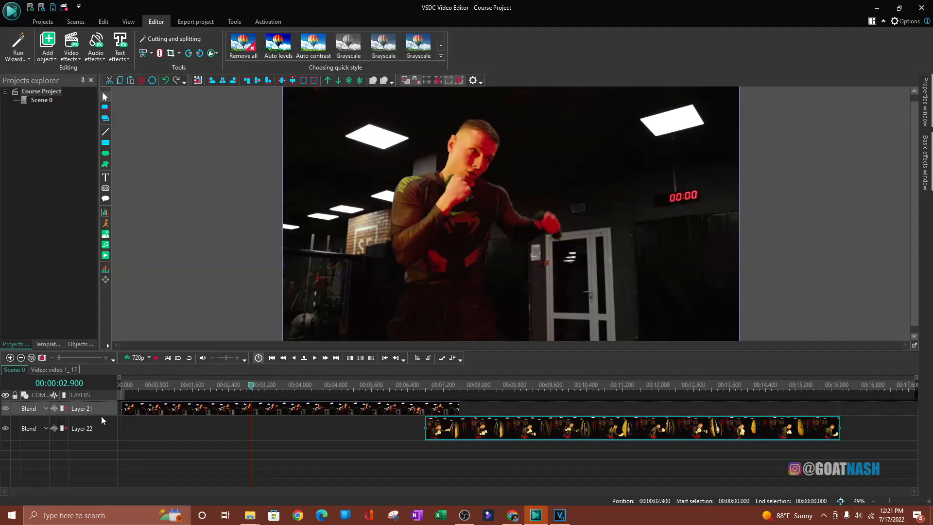
drag(102, 415, 102, 420)
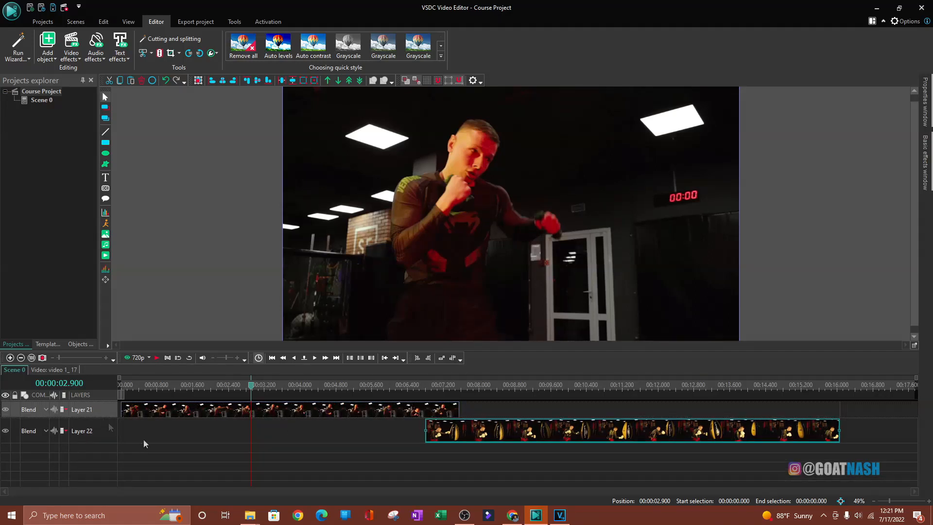
Trim the end of the video 2 clip back to about 5.5 seconds and extend it out to about 9.6 seconds
click(270, 415)
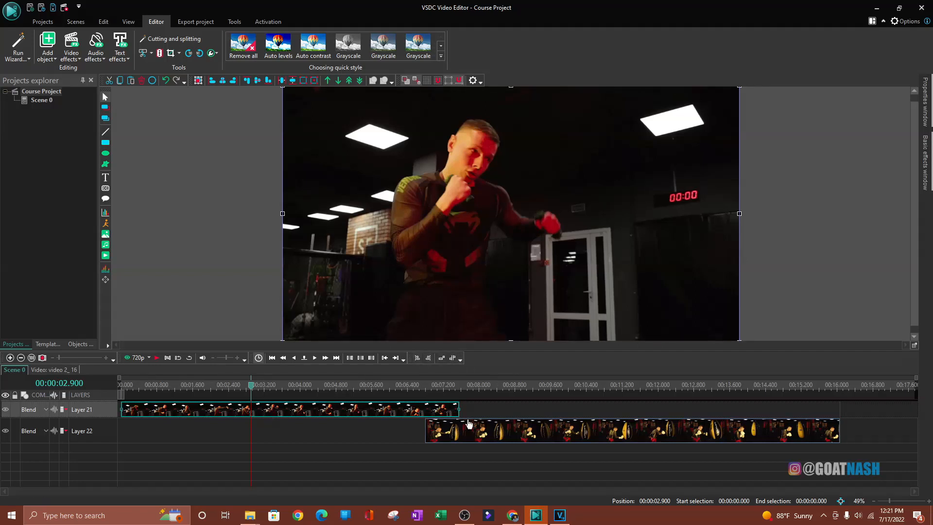
drag(460, 412, 368, 401)
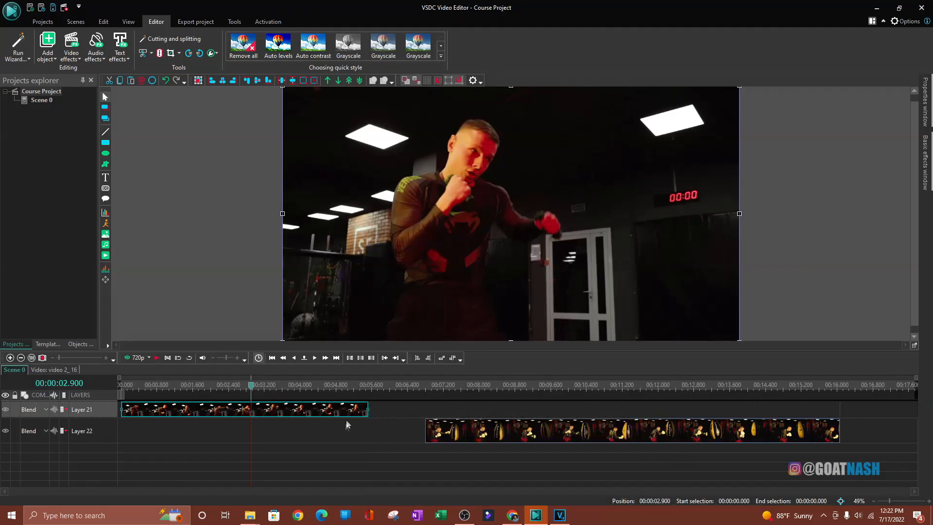
click(389, 410)
click(343, 411)
drag(367, 407, 554, 417)
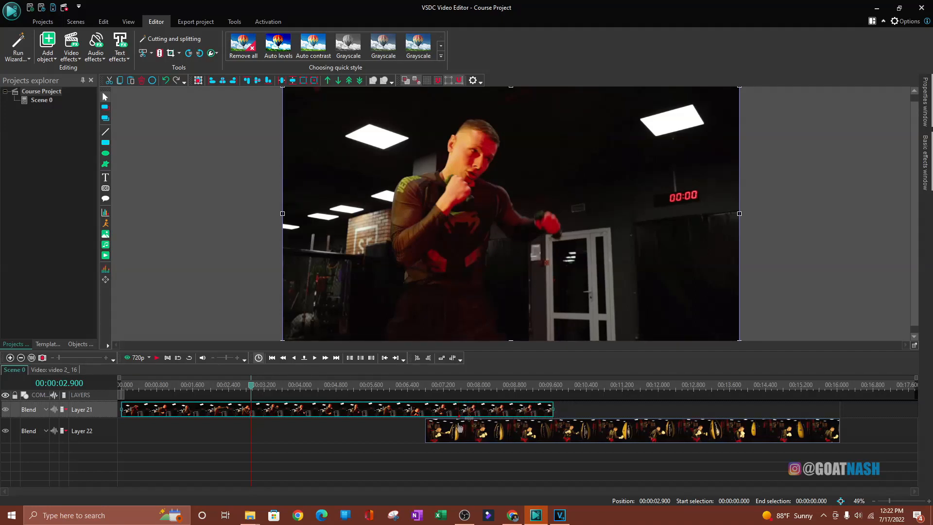
Trim the end of video 2 to about 6.3 seconds and the start of video 1 to about 9.4 seconds
click(429, 385)
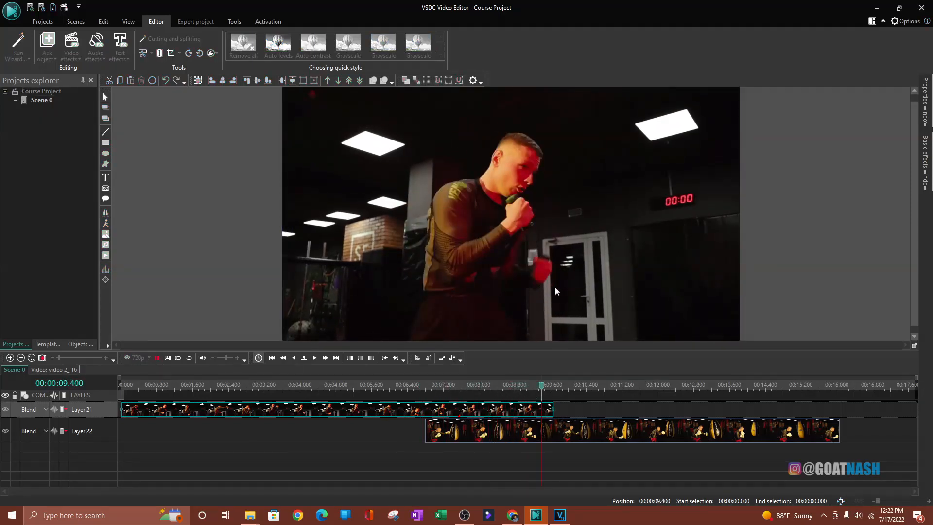
click(550, 414)
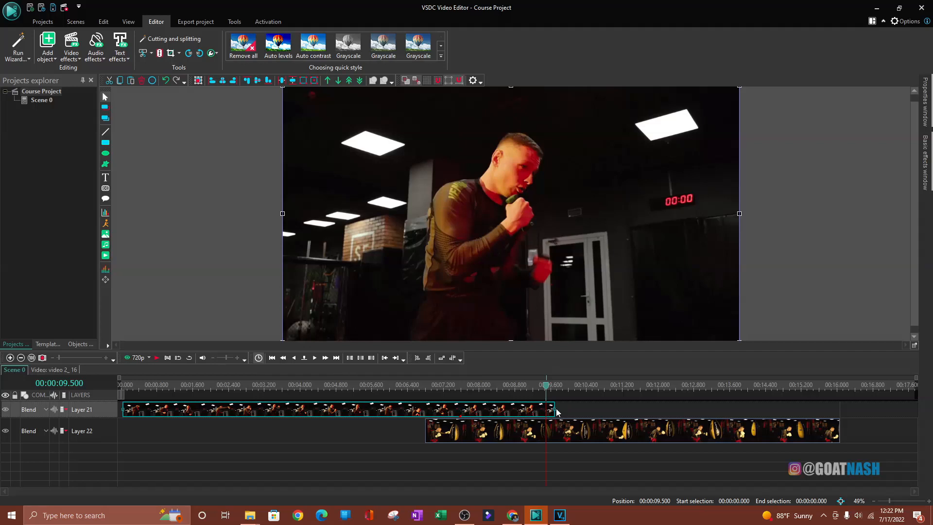
drag(553, 409, 510, 410)
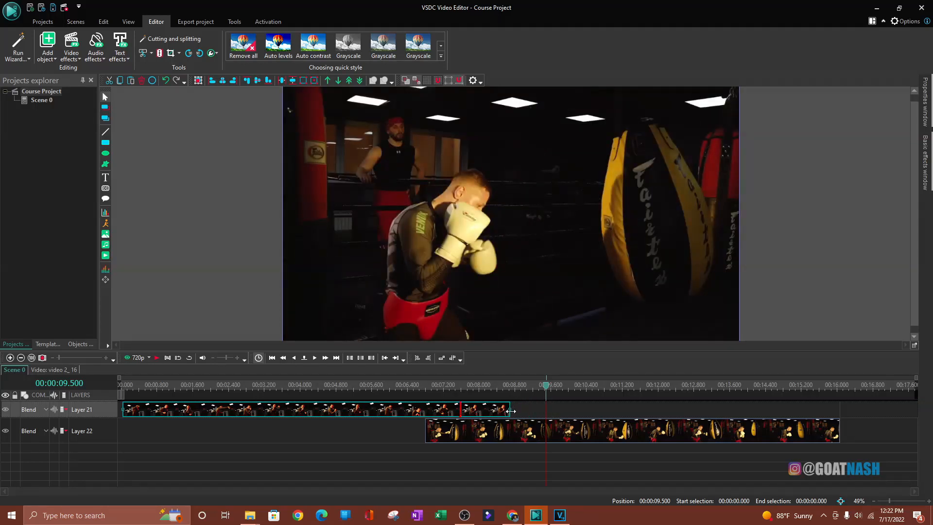
drag(511, 411, 542, 432)
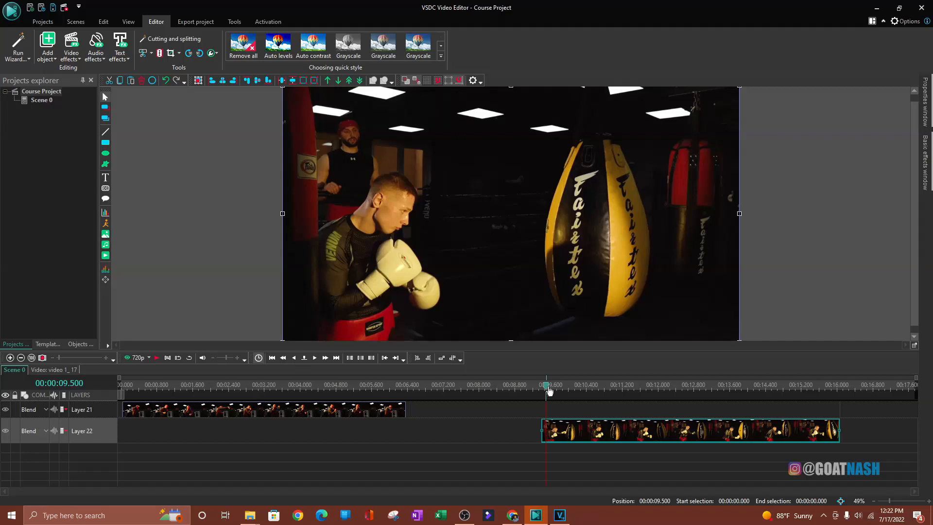
Split the video 2 clip at 00:00:02.466 and move its second part to Layer 22, starting at about 3.6 seconds
click(238, 394)
click(256, 415)
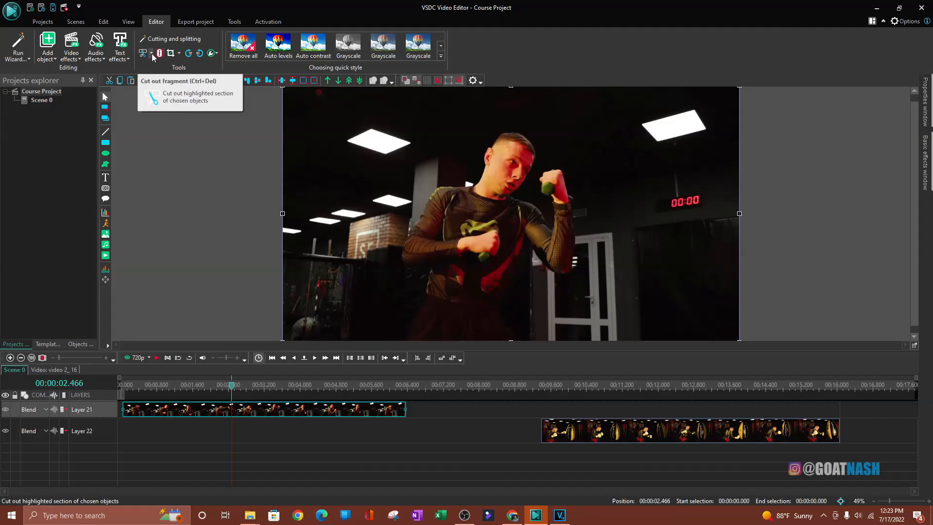
mouse_move(285, 419)
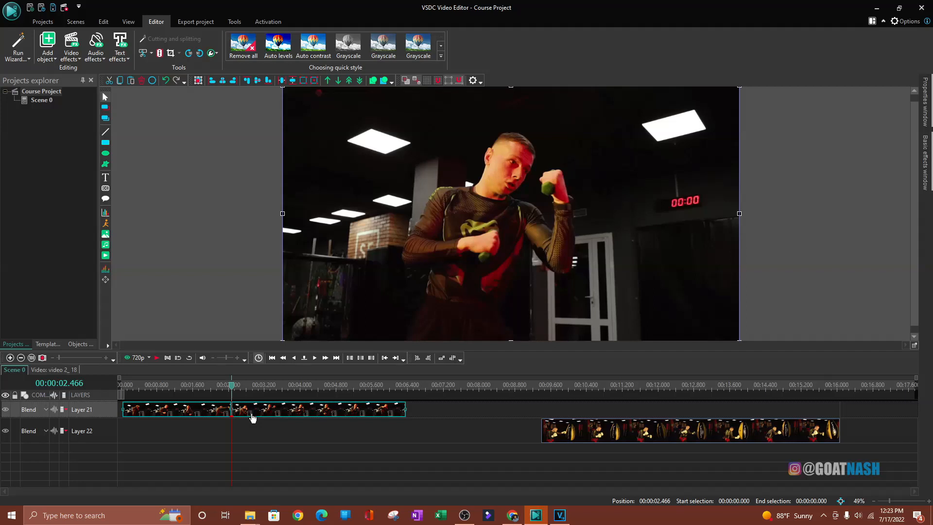
click(671, 432)
drag(288, 416, 339, 433)
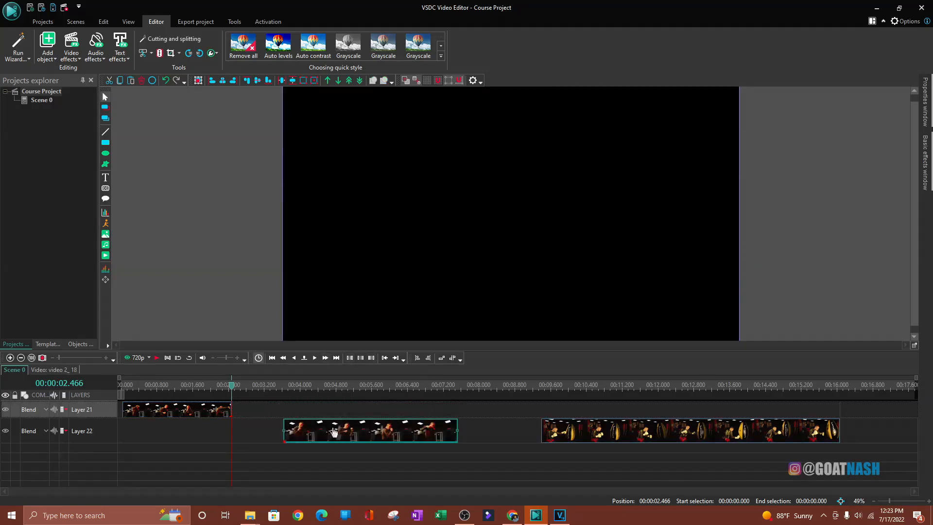
Split the video 2 part on Layer 22 at 00:00:04.933 and move its later part to Layer 21, starting at about 5 seconds
drag(234, 390, 342, 416)
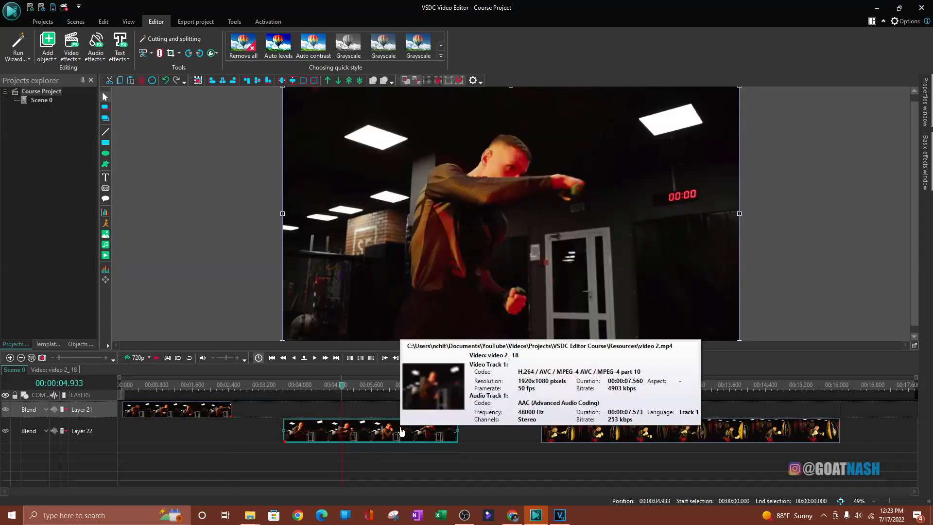
key(ctrl+k)
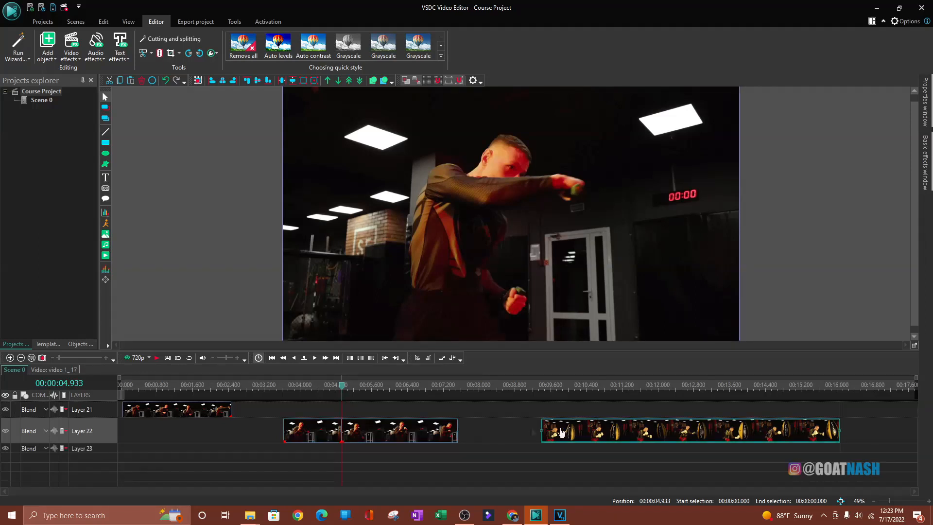
drag(396, 436, 402, 413)
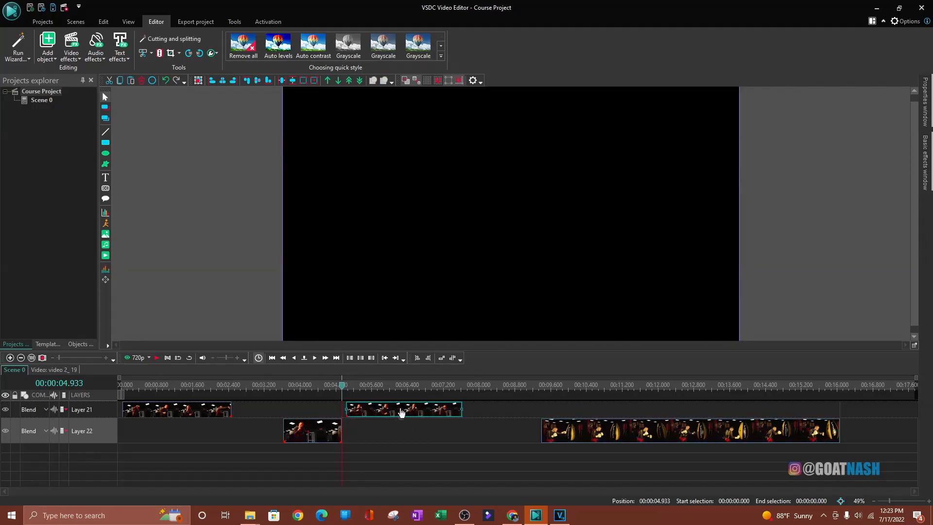
Open the video 1 clip on Layer 22 in Cutting and splitting and add a marker at 00:00:01.600
drag(344, 393, 311, 393)
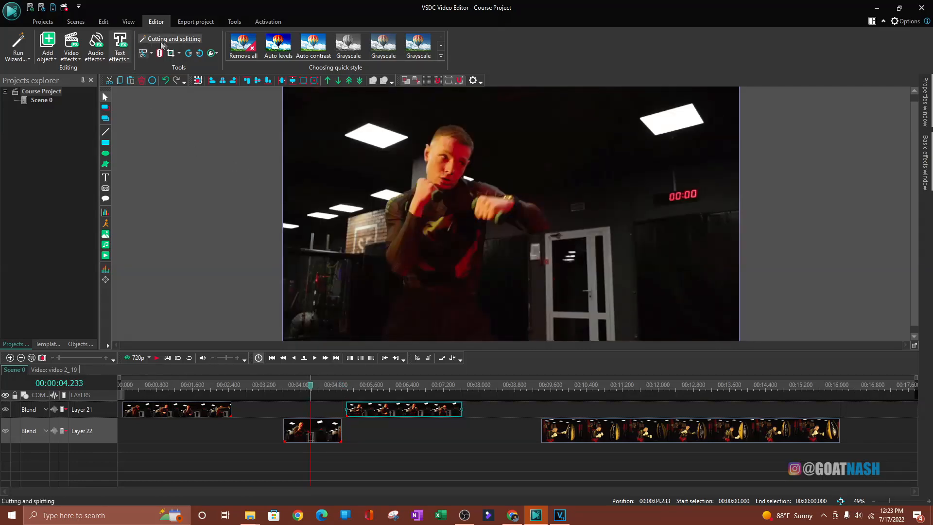
click(642, 427)
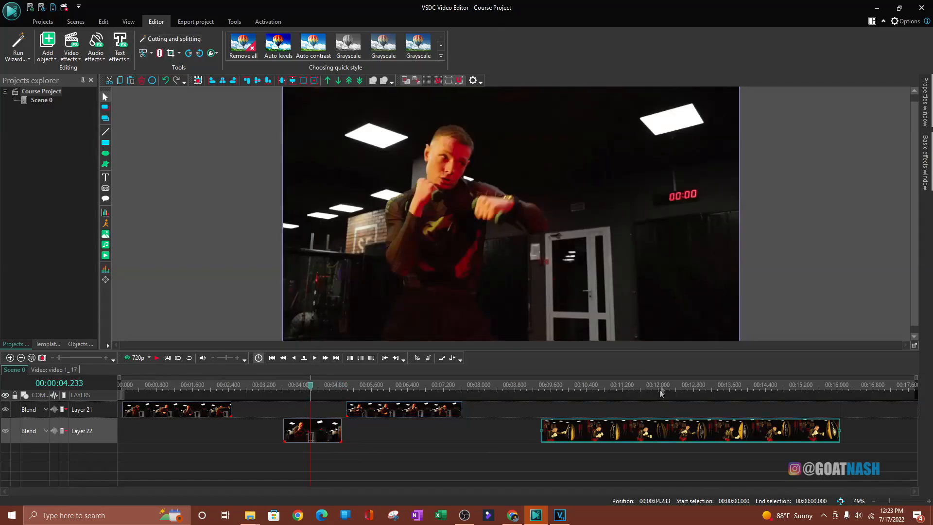
click(627, 389)
right_click(633, 433)
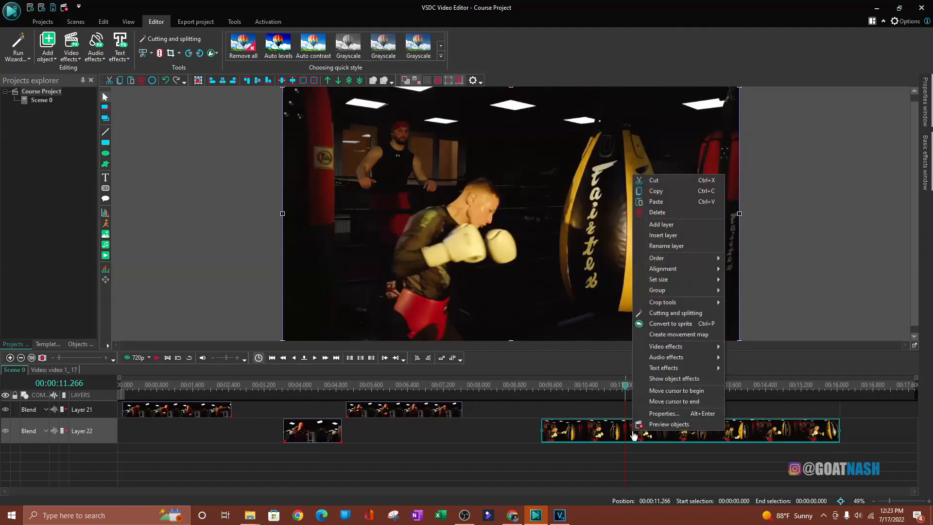
click(694, 314)
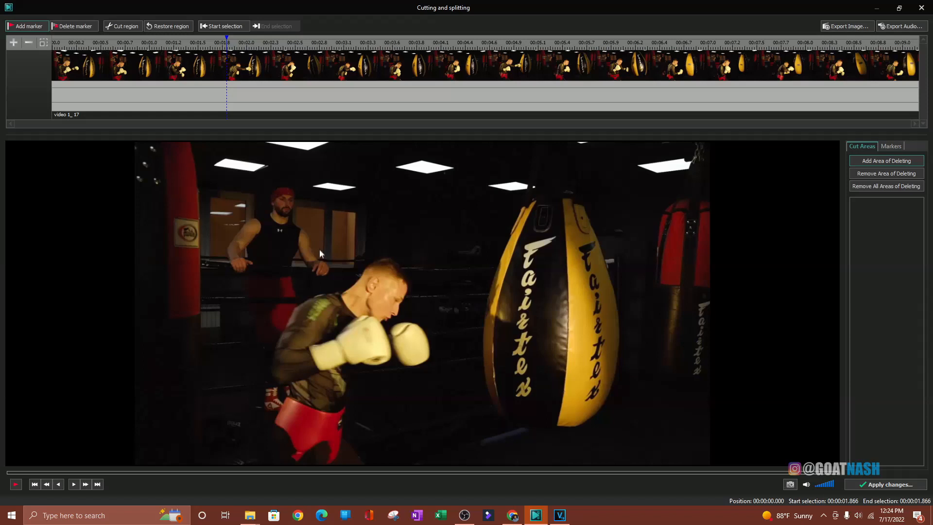
click(890, 146)
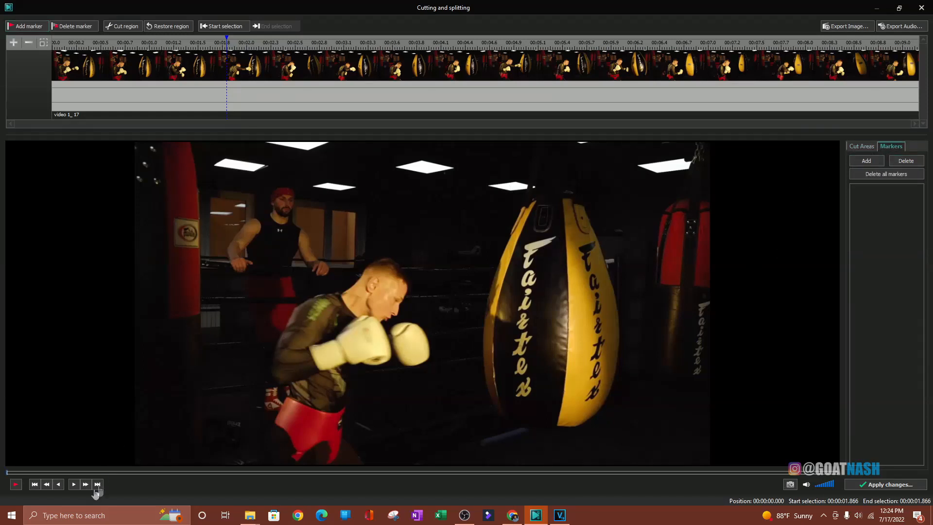
drag(10, 475, 150, 472)
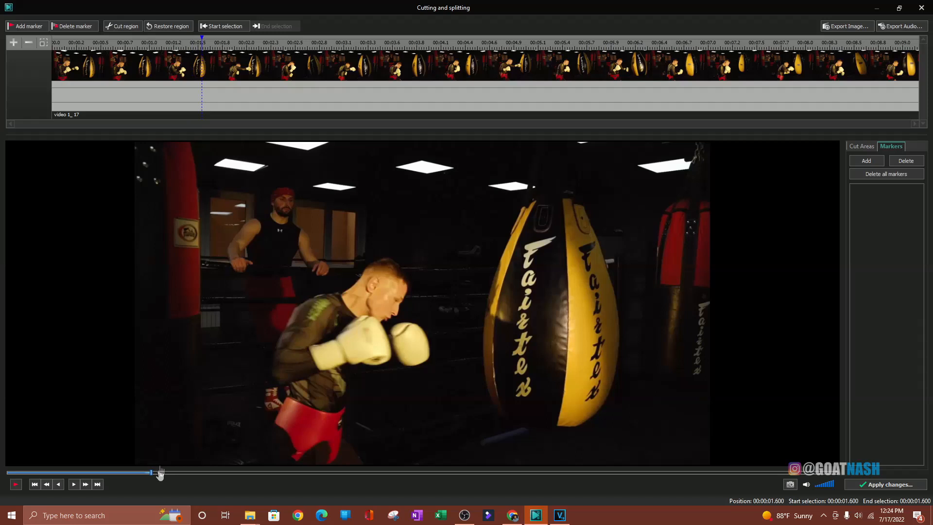
click(25, 26)
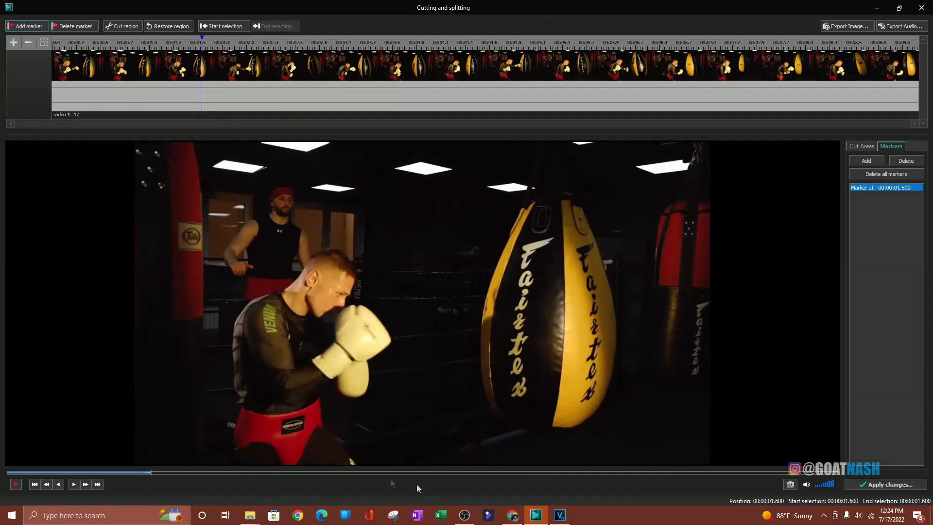
Add a second marker at 00:00:07.900 and split video 1 by the markers, removing the source object
click(728, 471)
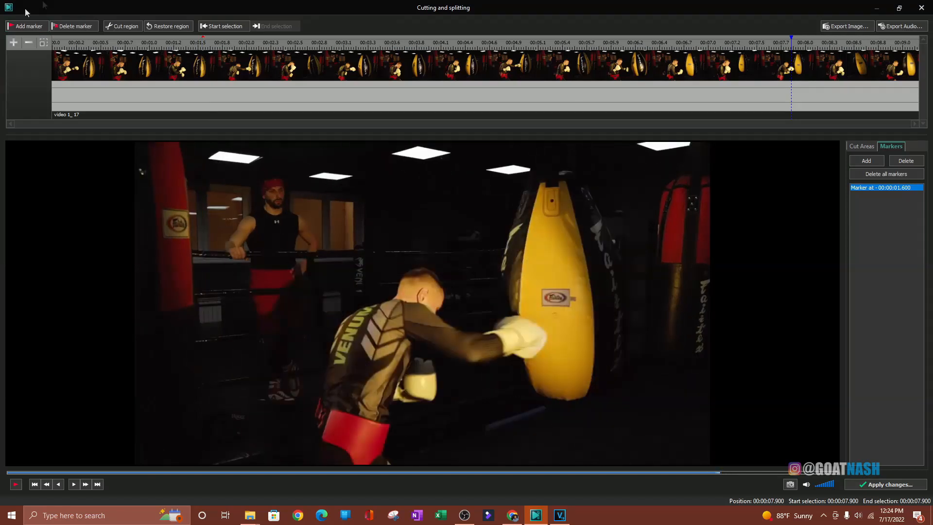
click(27, 27)
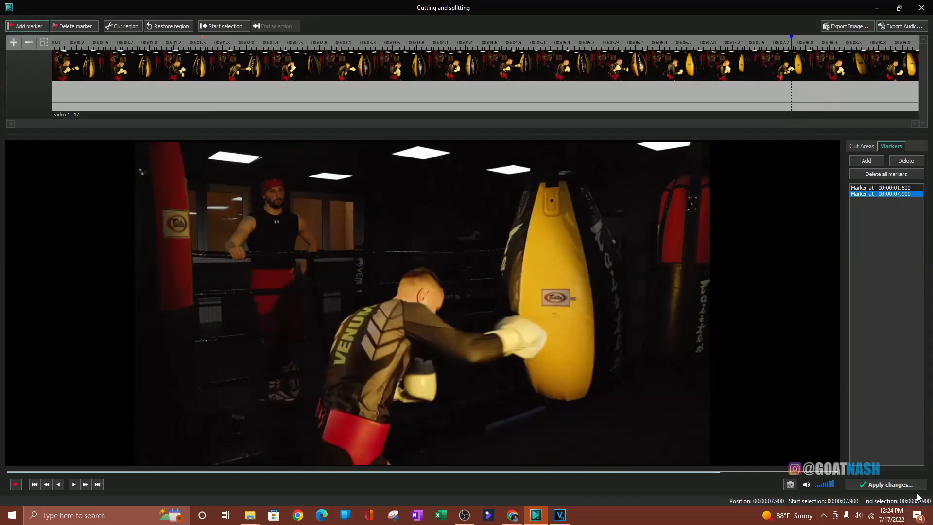
click(890, 488)
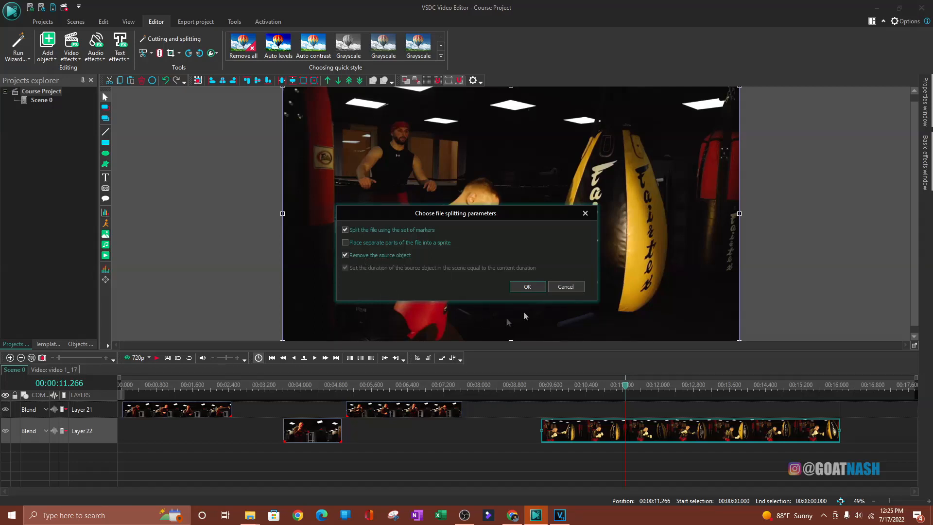
click(528, 286)
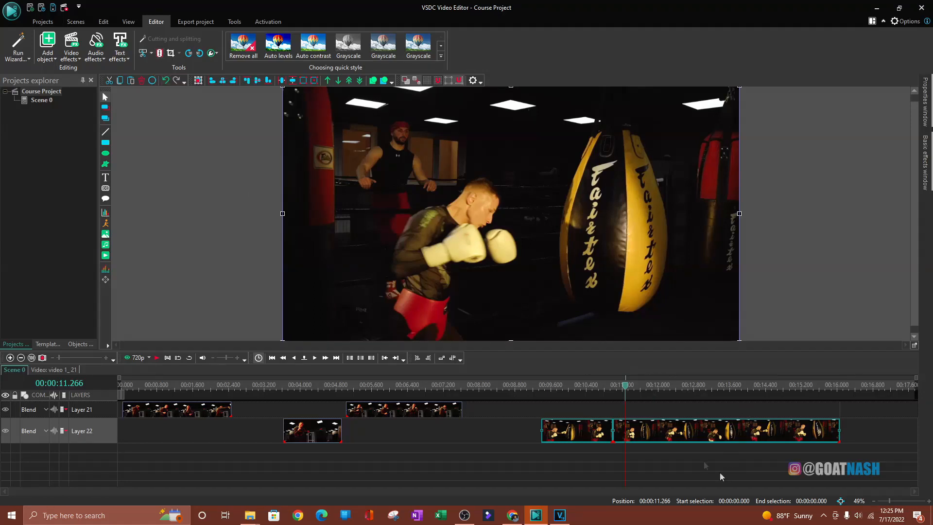
Mark a timeline selection from 00:00:06.400 to 00:00:11.166
click(359, 412)
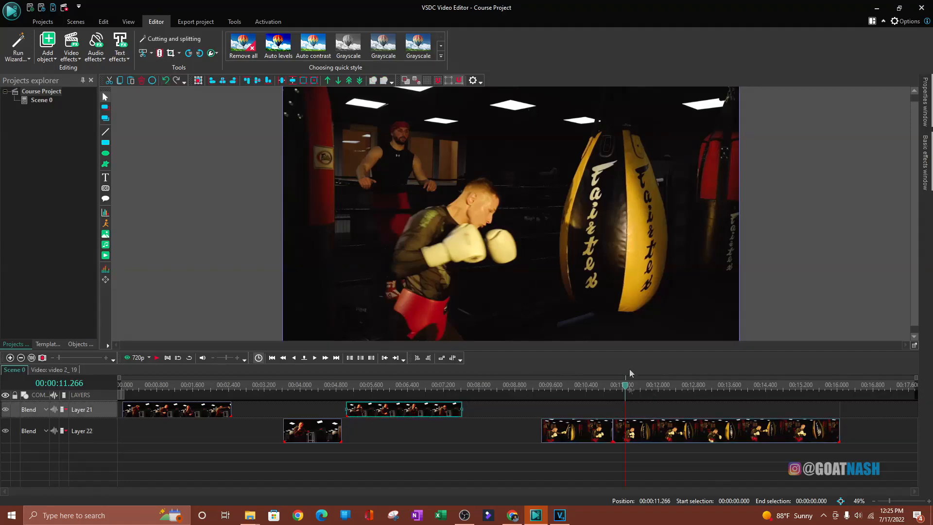
drag(623, 377, 407, 378)
Add a red comment marker to the second video 1 part at 00:00:11.966, with its name shown in the timeline
click(659, 441)
click(656, 383)
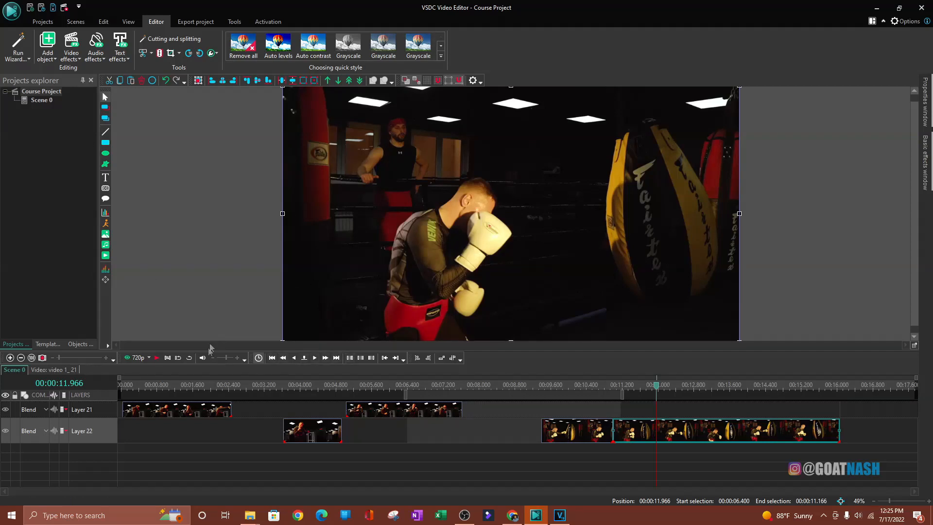
click(305, 360)
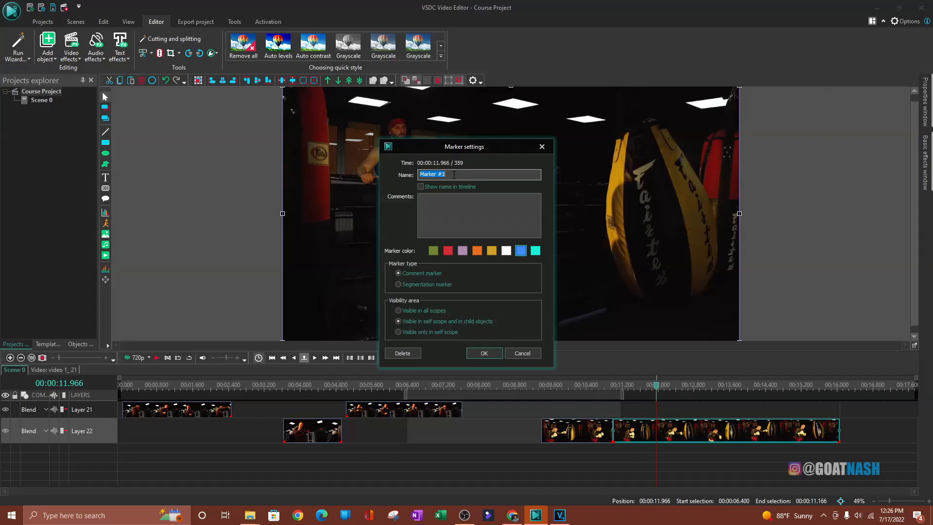
click(421, 187)
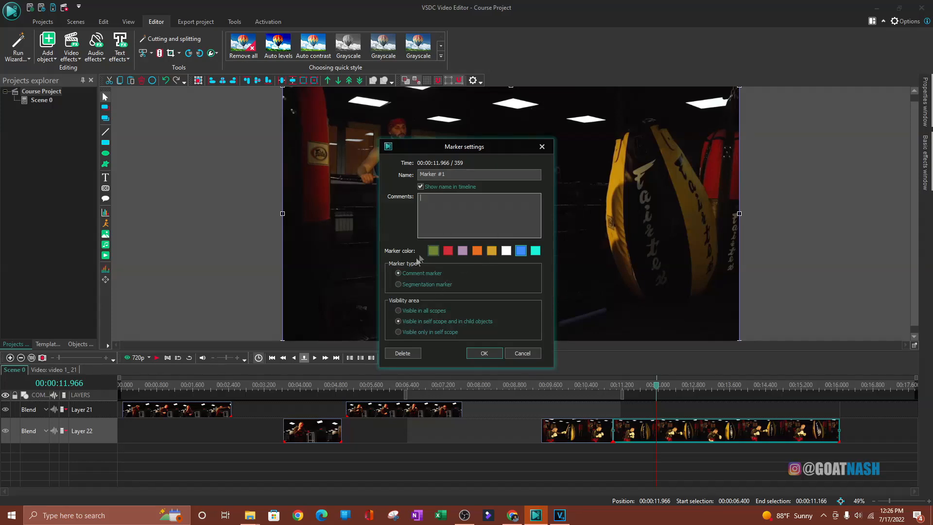
click(448, 251)
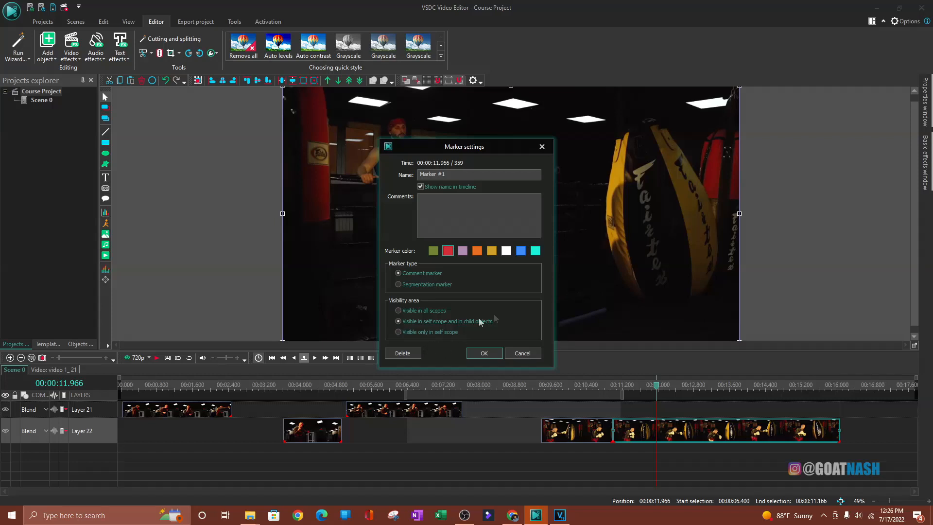
click(483, 354)
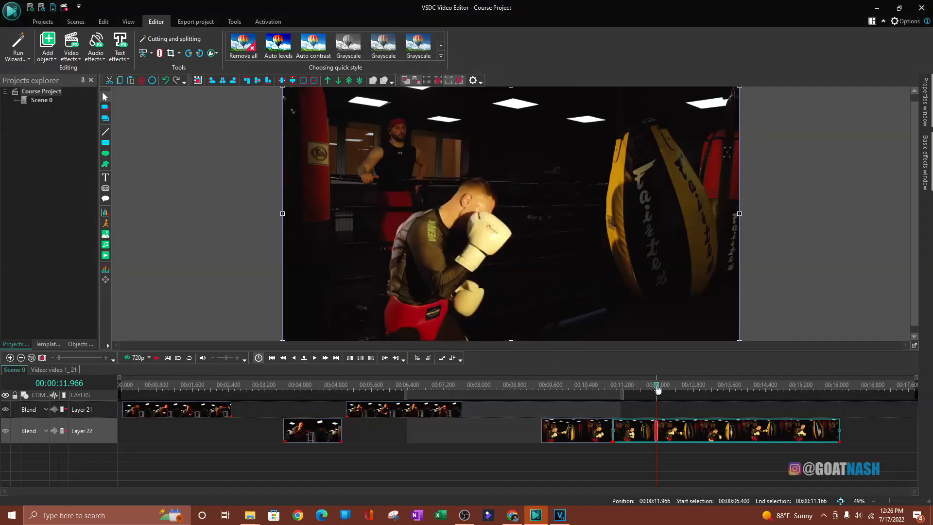
Add an orange comment marker to the same video 1 part at 00:00:12.866
click(696, 389)
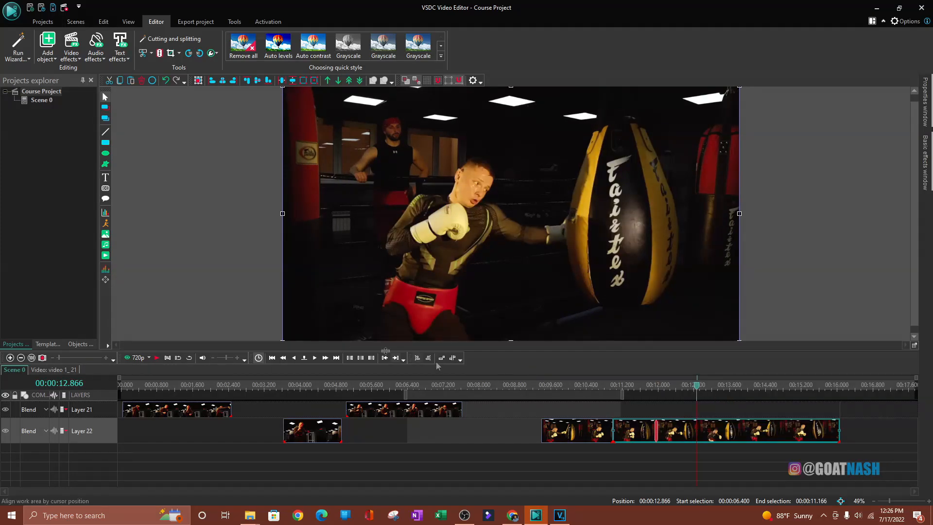
click(304, 358)
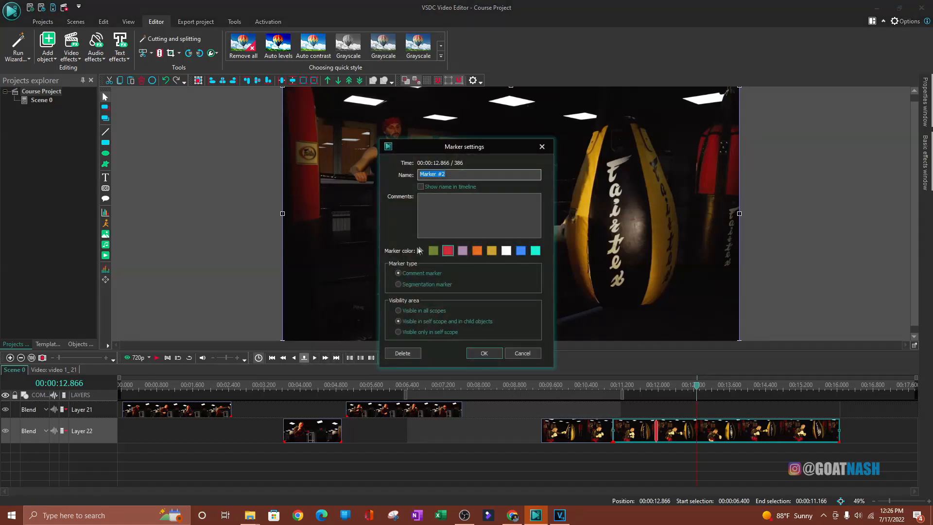
click(475, 251)
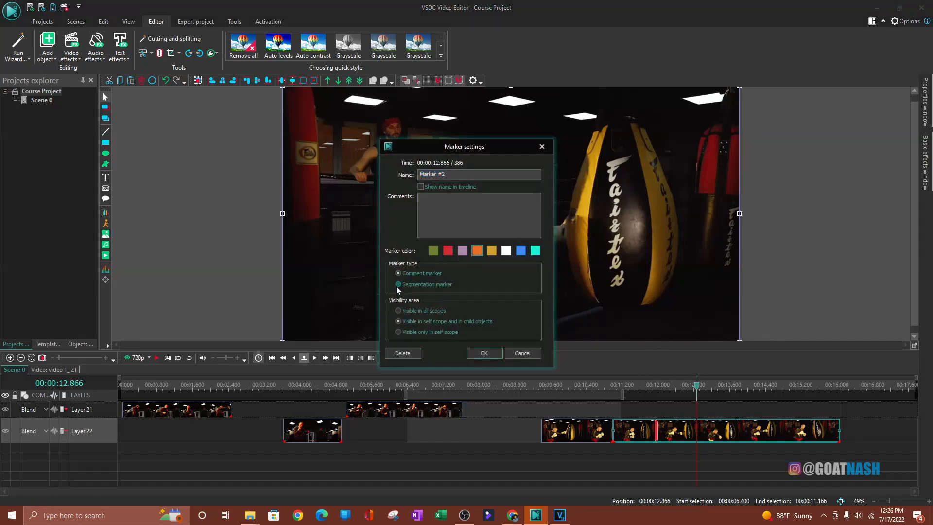
click(491, 354)
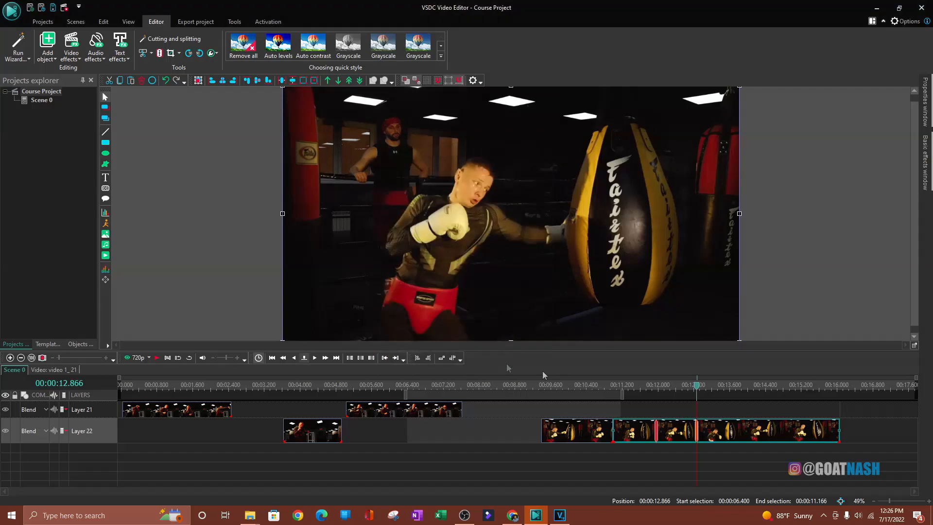
Select the first video 2 clip on Layer 21 and place the playhead at 00:00:00.966
click(733, 387)
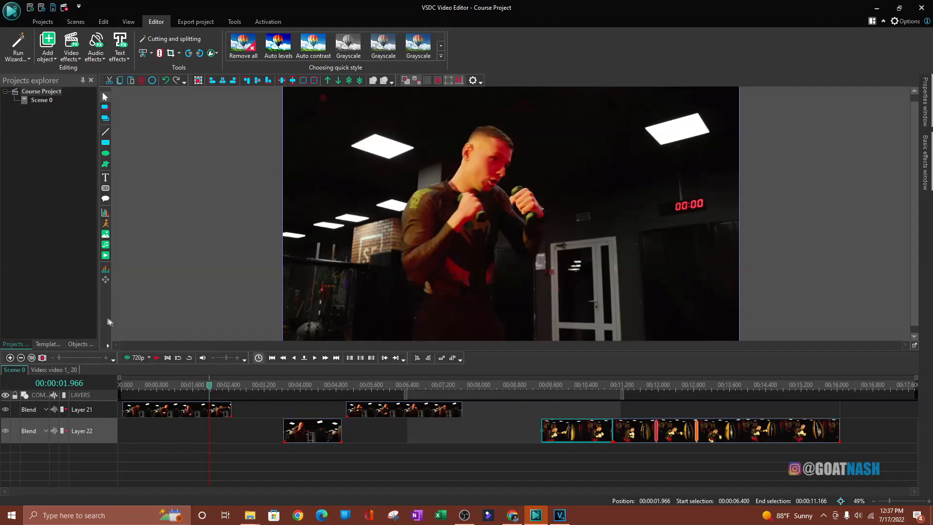
click(182, 416)
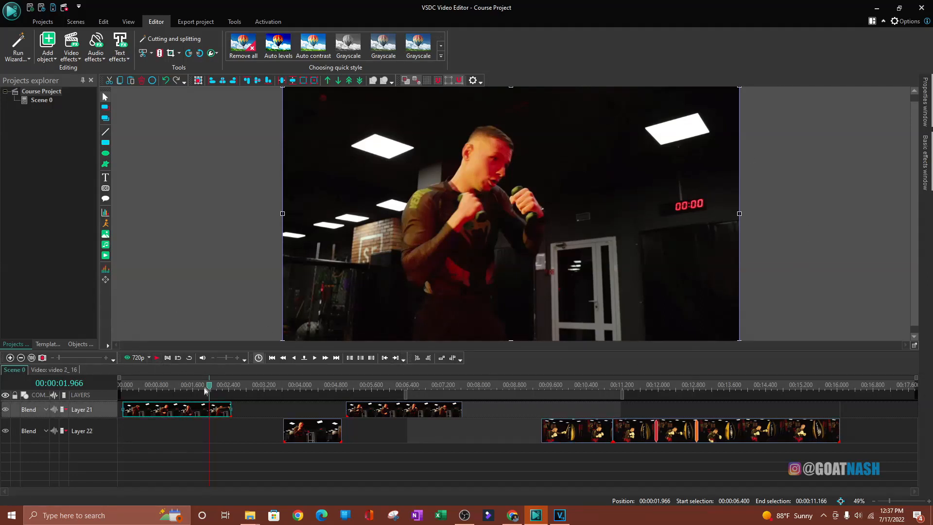
drag(208, 389, 167, 389)
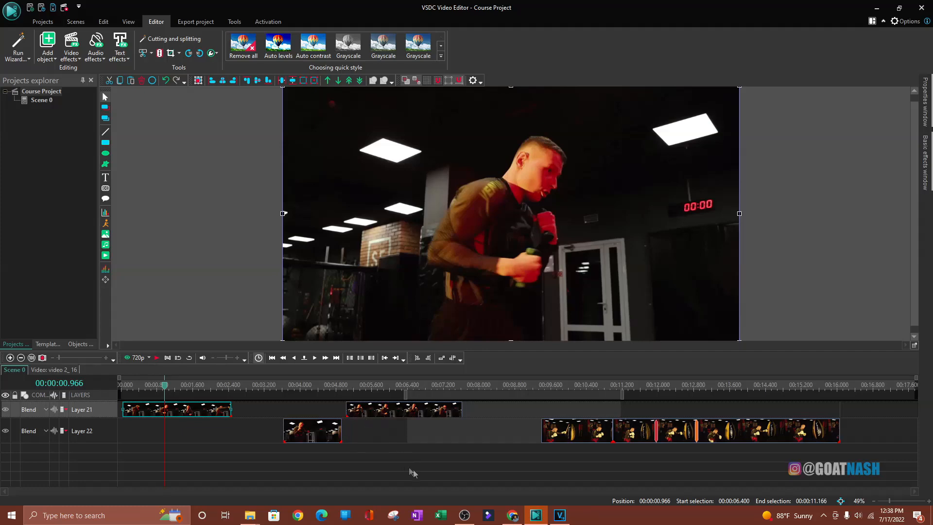
Import video 3 from the Resources folder onto a new layer below Layer 22 and align it with the timeline's start
click(250, 515)
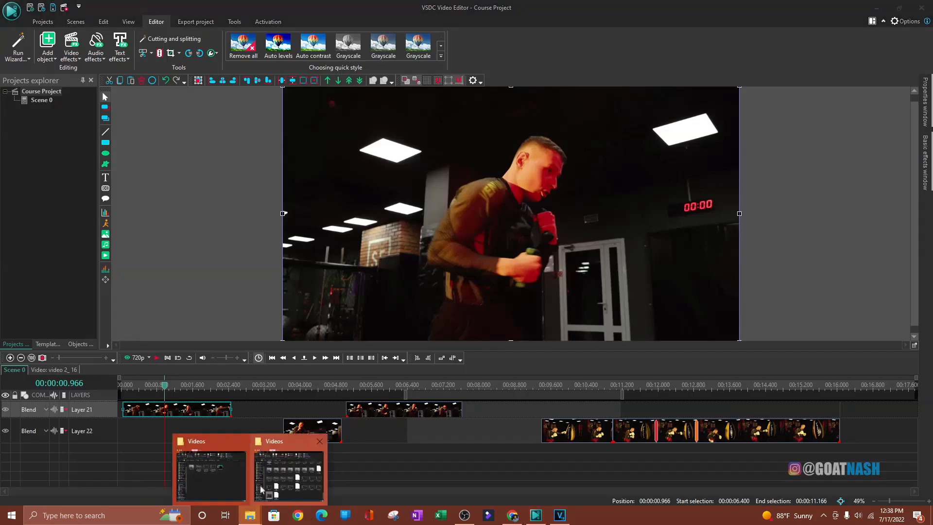
click(211, 469)
click(632, 140)
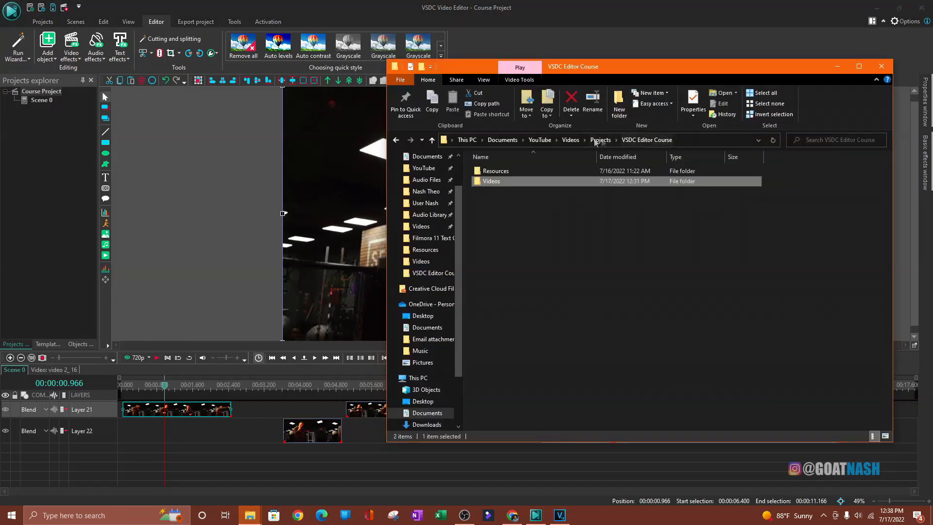
double_click(515, 171)
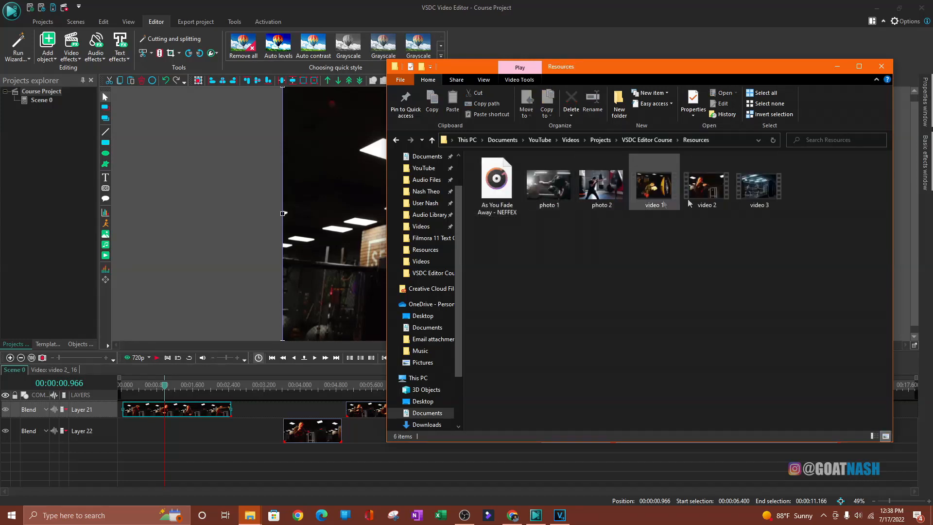
drag(763, 208, 220, 459)
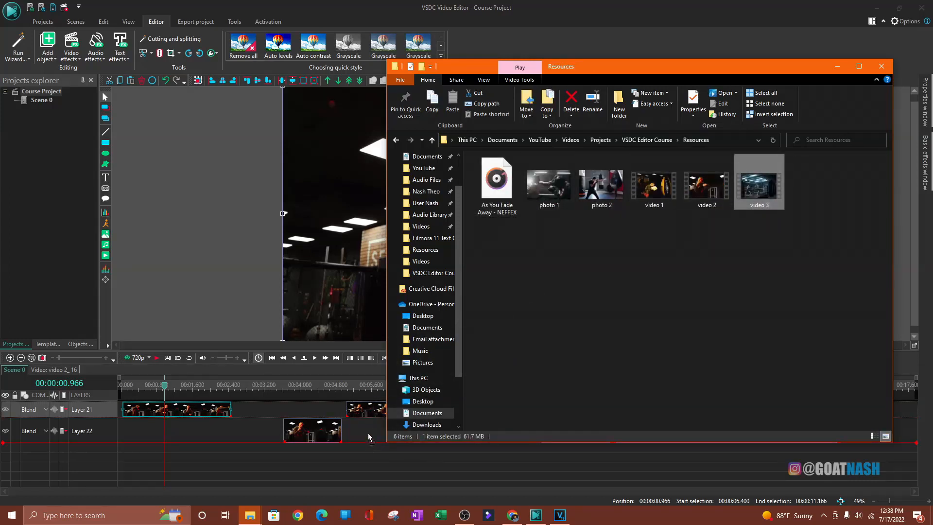
drag(368, 436, 775, 304)
click(837, 66)
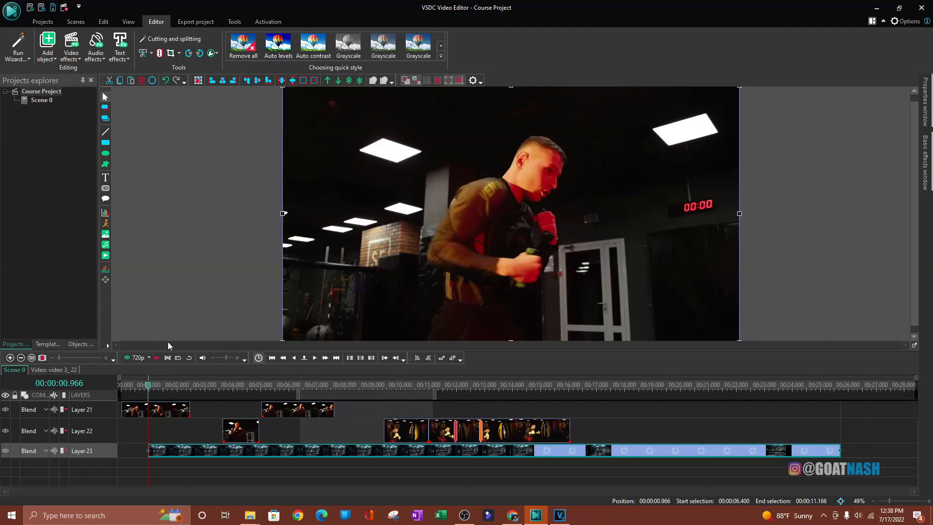
click(148, 414)
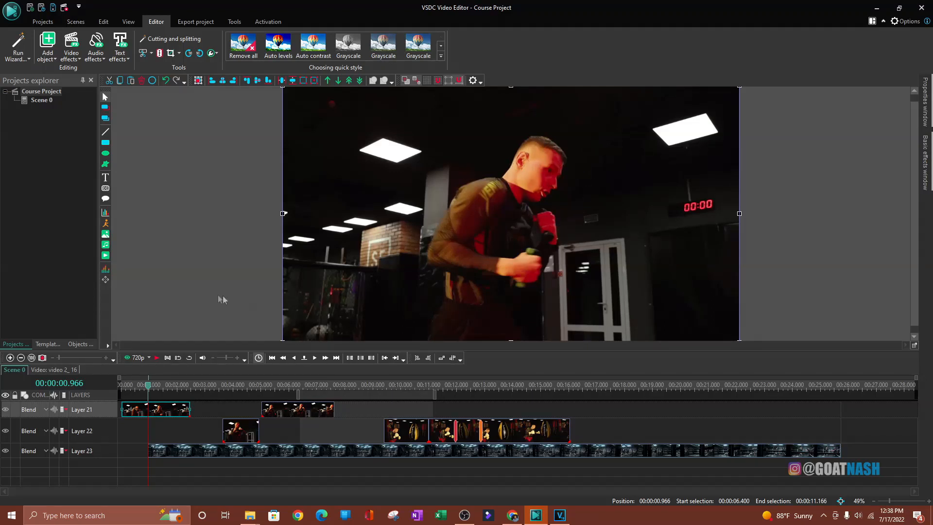
drag(175, 454, 148, 454)
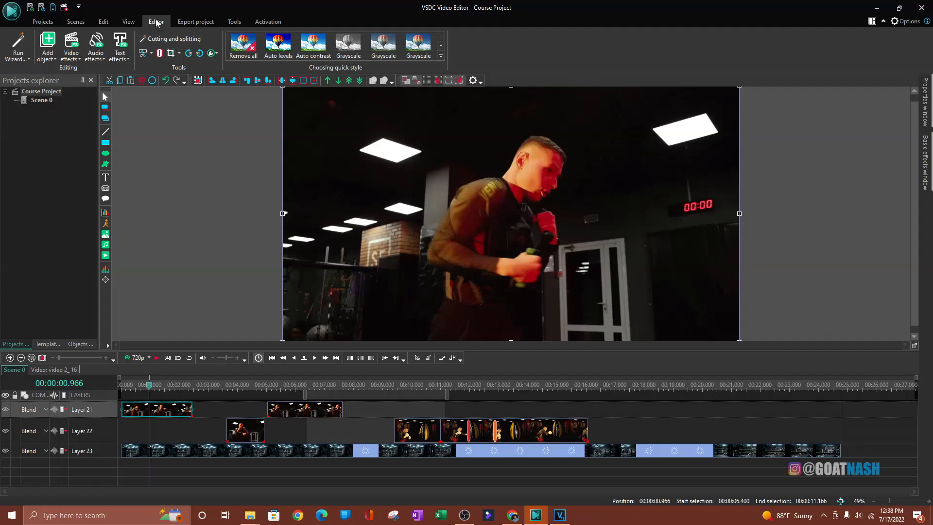
Crop the first video 2 clip on Layer 21 to about 1267x782, positioned at about 400, 142 around the boxer
click(170, 54)
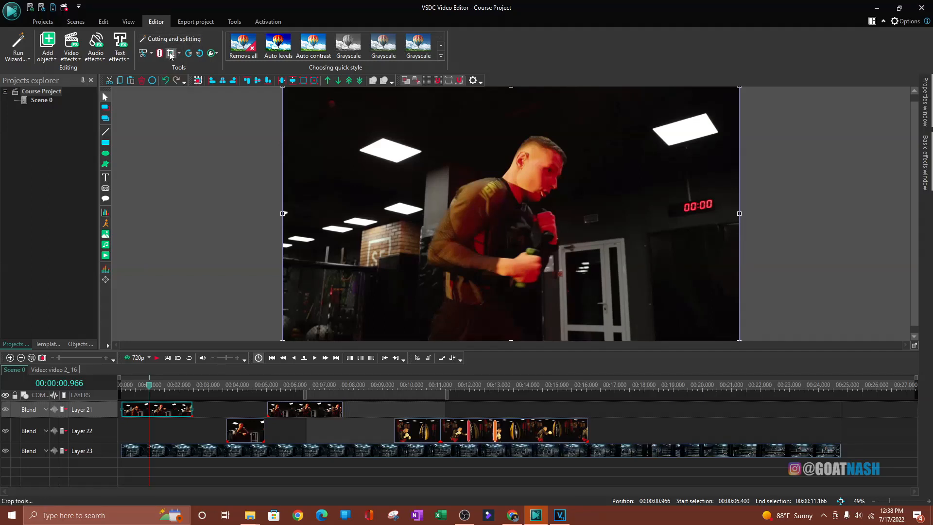
drag(472, 152, 470, 109)
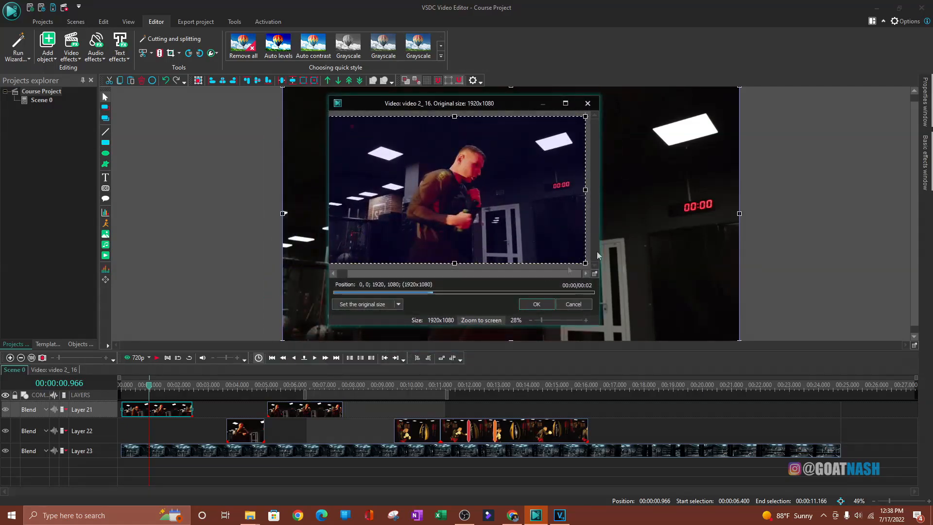
drag(587, 256, 486, 219)
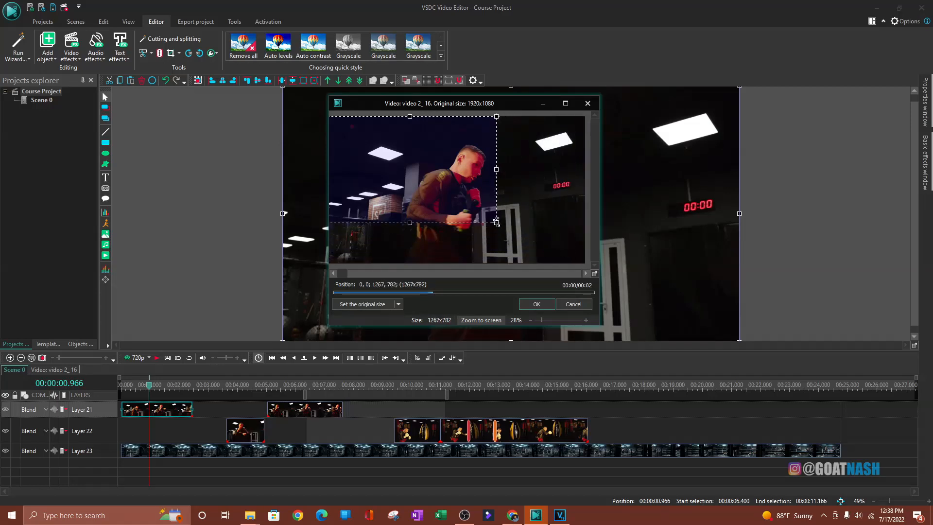
drag(421, 174, 474, 189)
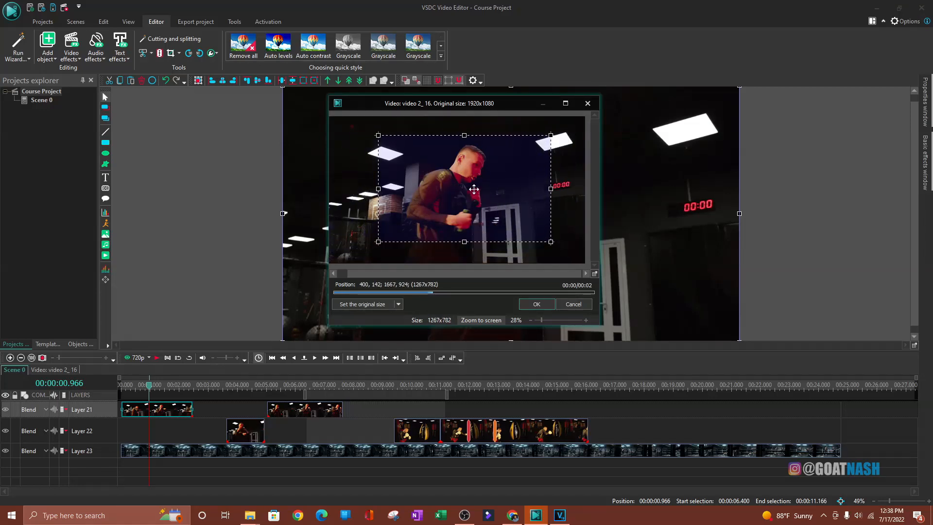
click(536, 305)
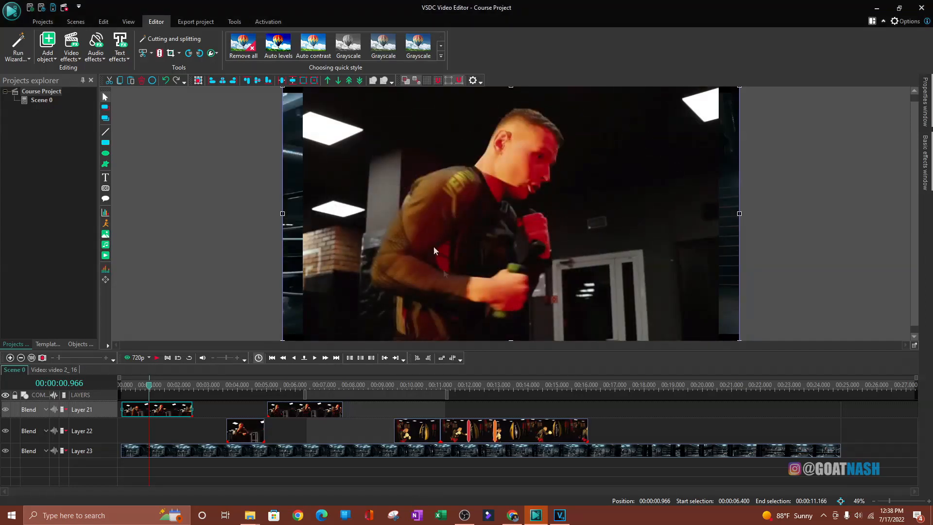
Move the video 3 clip forward along Layer 23 and return it to the timeline's start
click(156, 453)
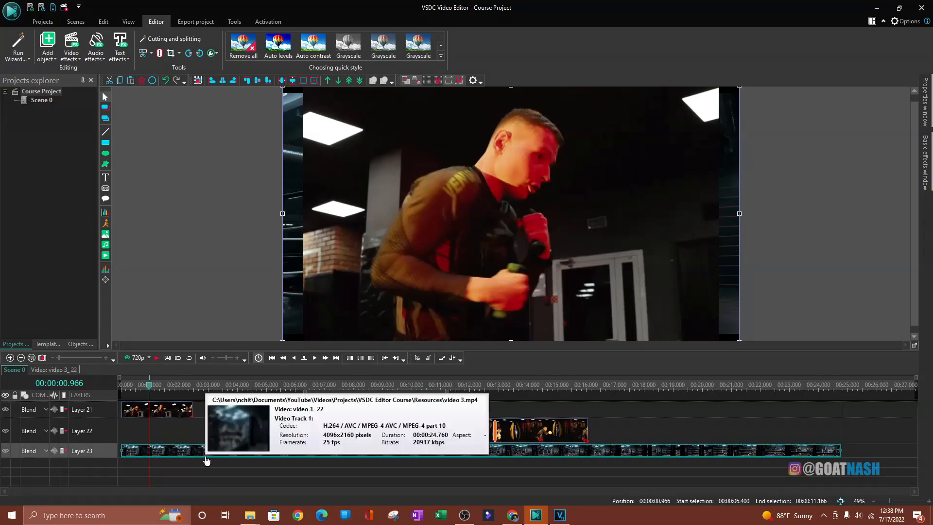
drag(196, 458, 286, 458)
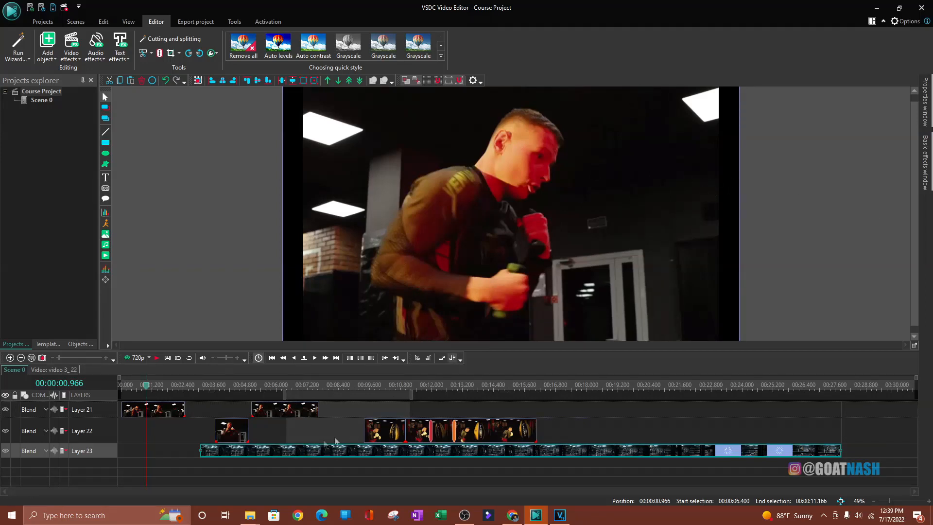
drag(305, 455, 202, 453)
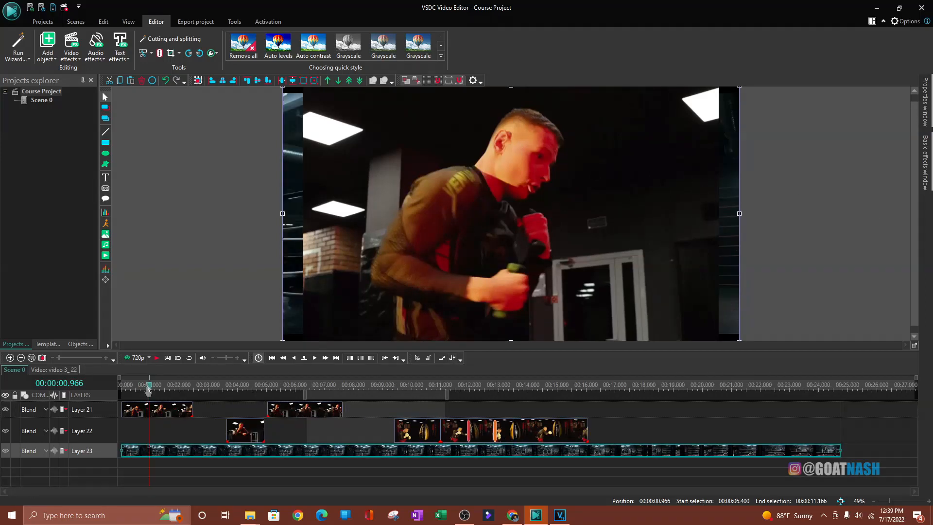
Select the first video 2 clip on Layer 21, preview the scene and close the preview
click(155, 409)
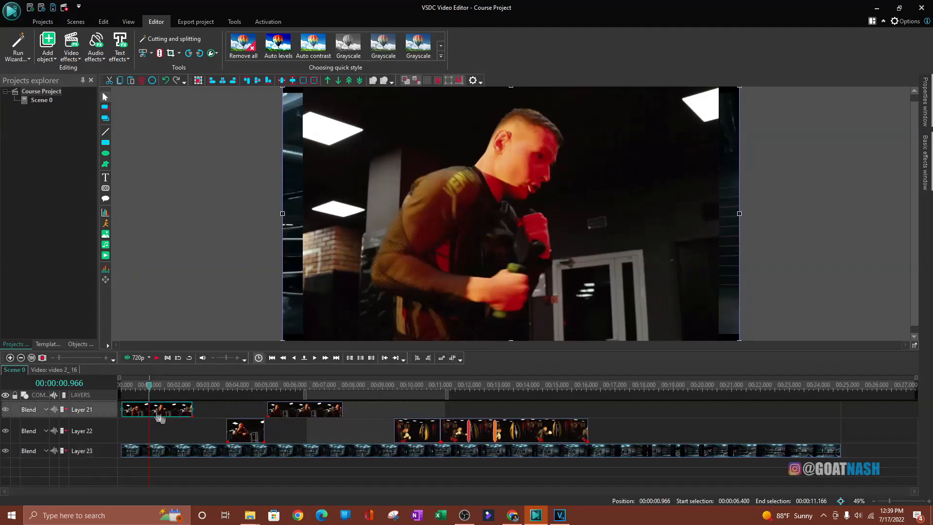
click(135, 359)
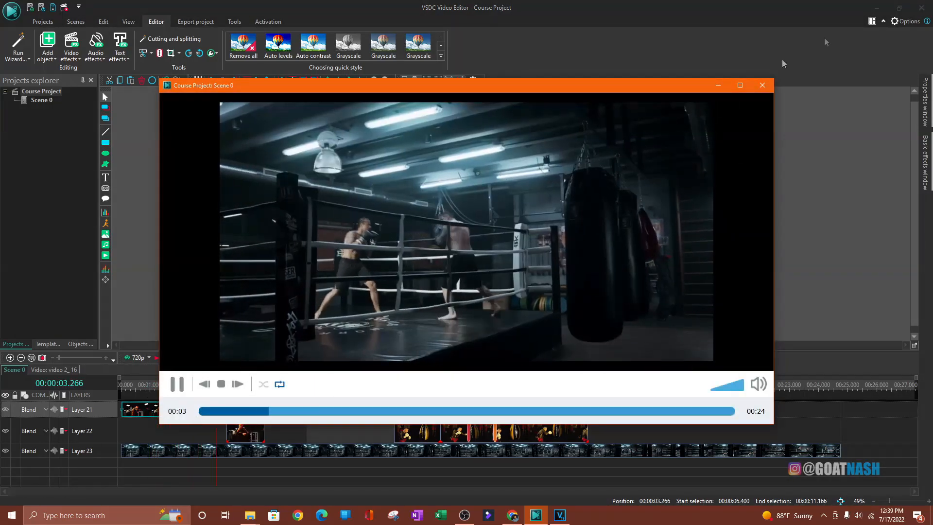
click(762, 86)
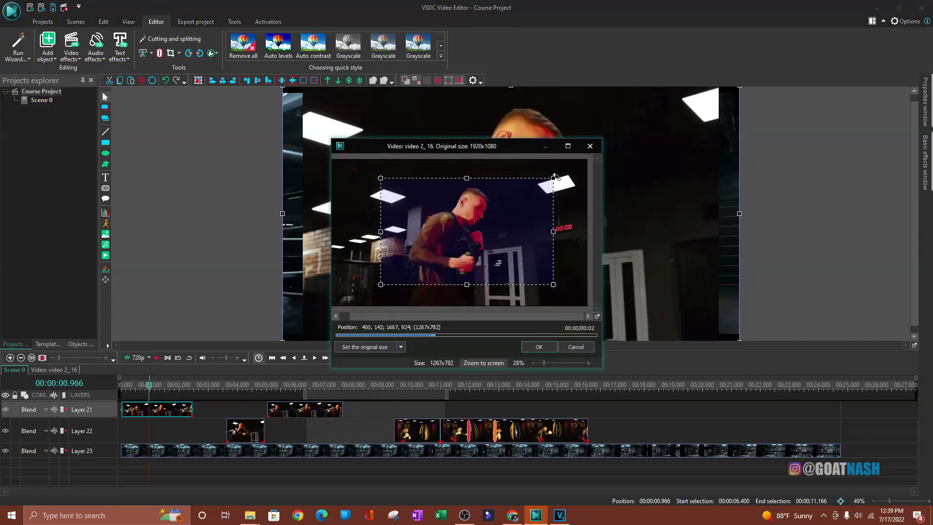
Enlarge the clip's crop area to about 1520x924 starting at position 0, 0 and apply the crop
drag(553, 178, 613, 155)
drag(445, 219, 385, 211)
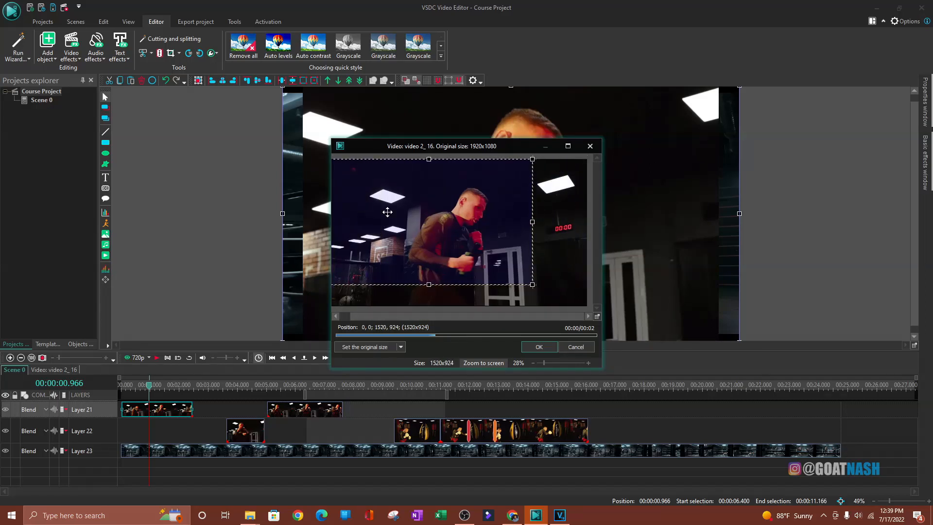
click(403, 346)
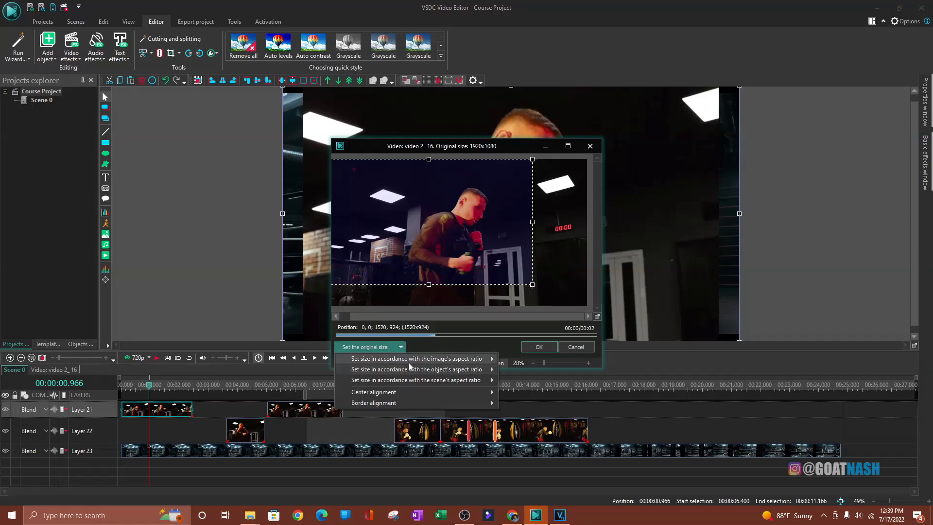
mouse_move(409, 361)
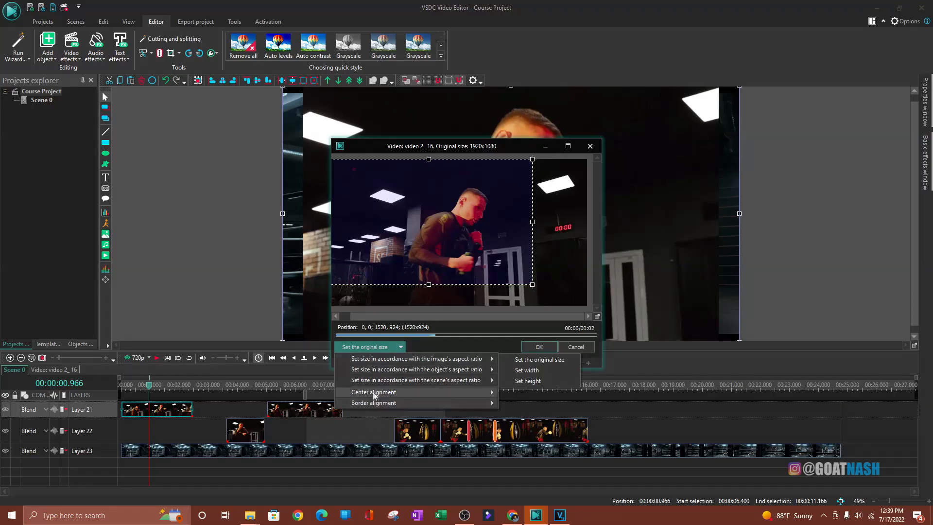
mouse_move(391, 397)
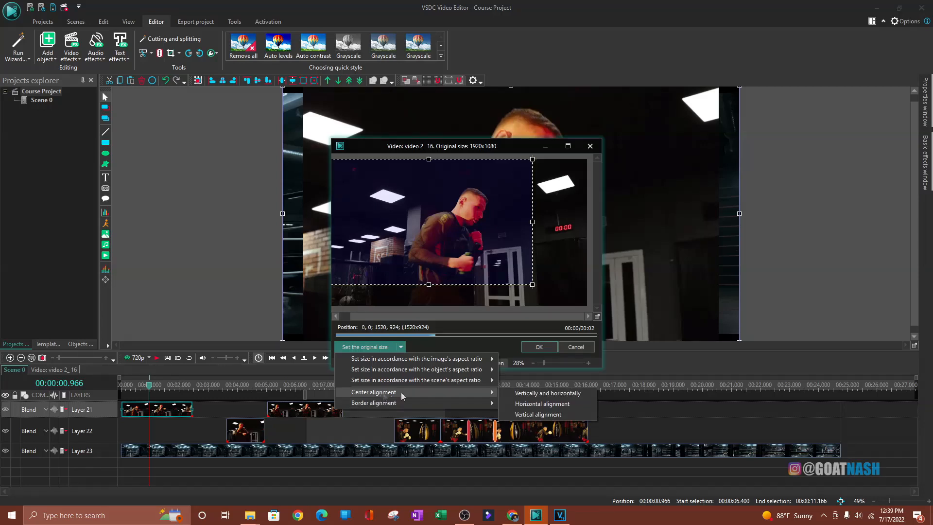
click(421, 346)
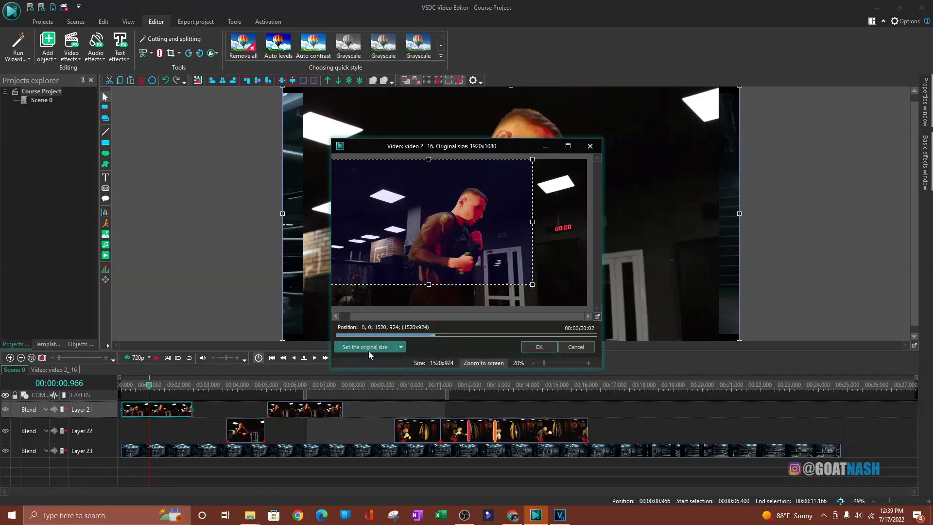
click(538, 346)
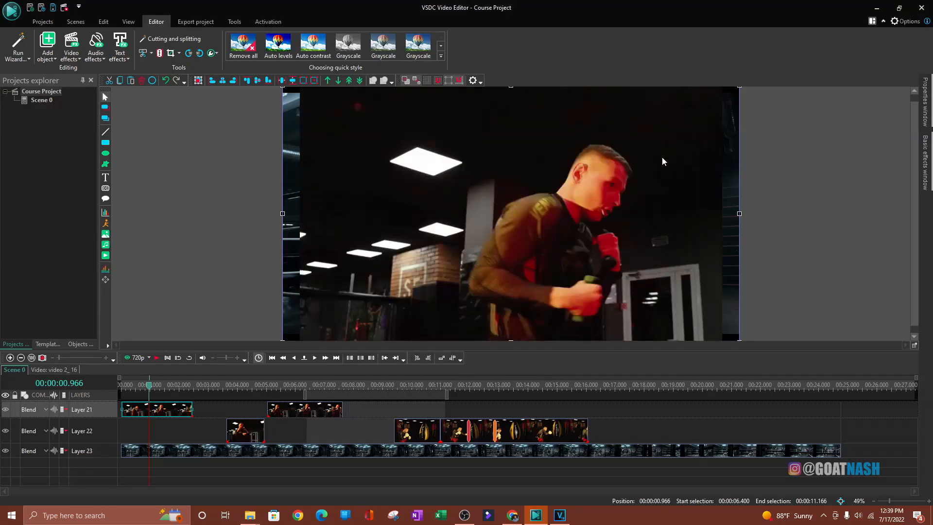
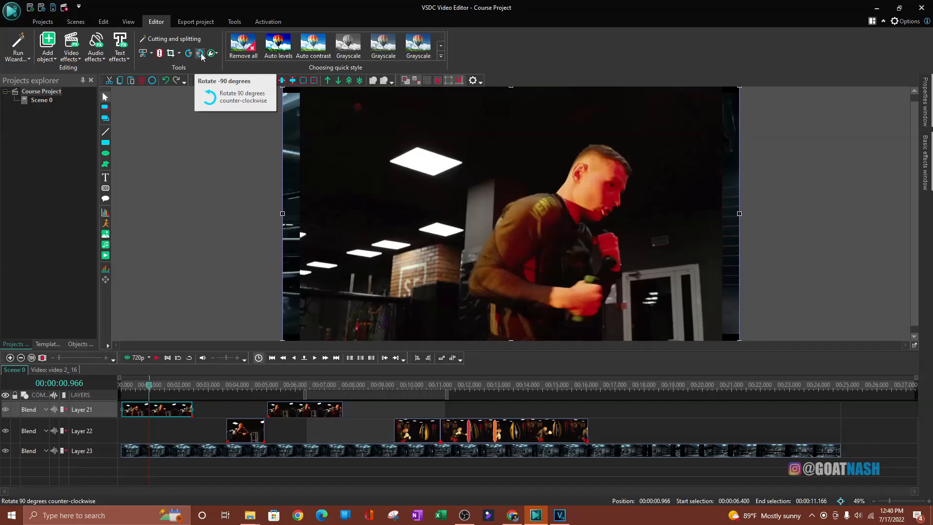
Try 90-degree rotations of the clip in both directions, bringing it back to its upright orientation
click(189, 53)
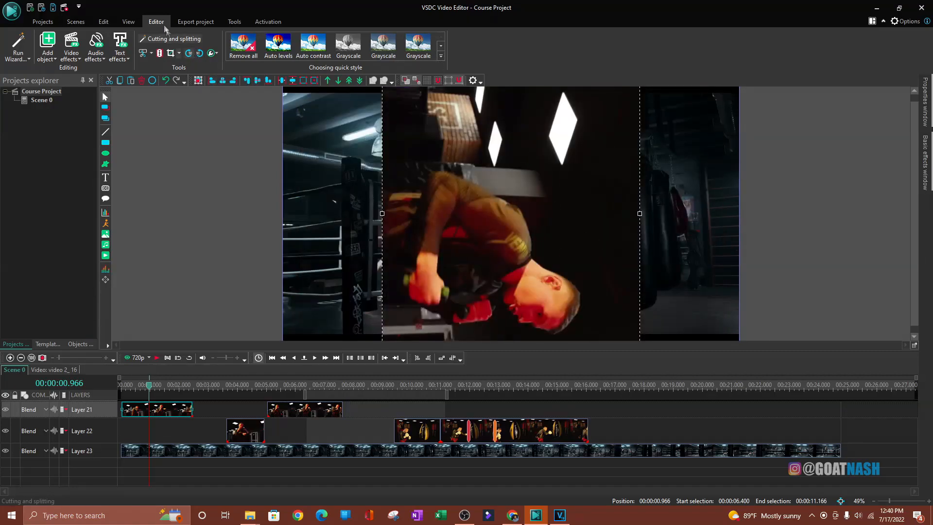
click(199, 55)
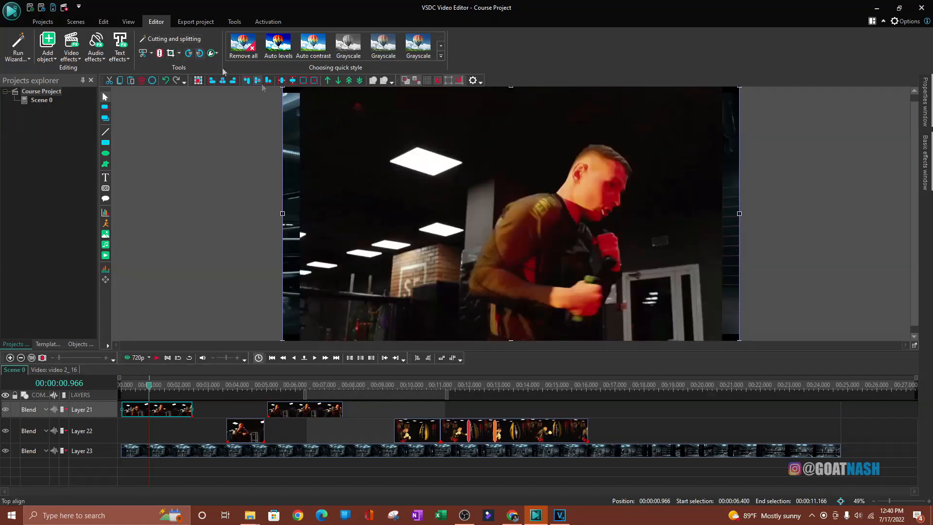
click(200, 55)
click(203, 56)
click(203, 56)
click(203, 57)
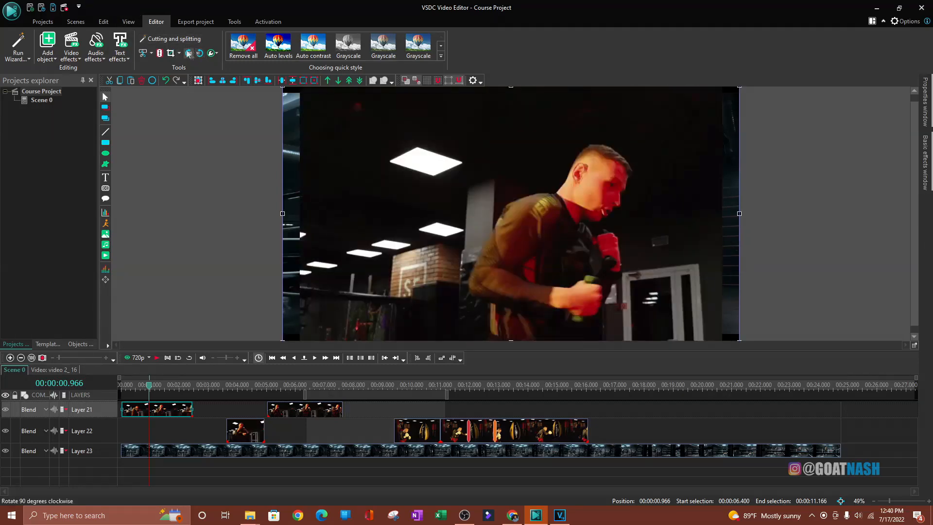
click(192, 53)
click(191, 53)
click(191, 53)
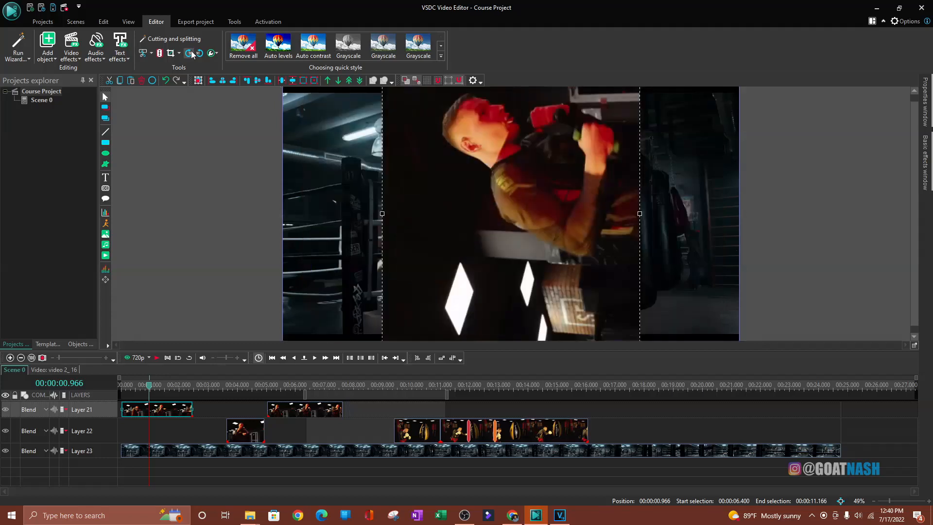
click(192, 54)
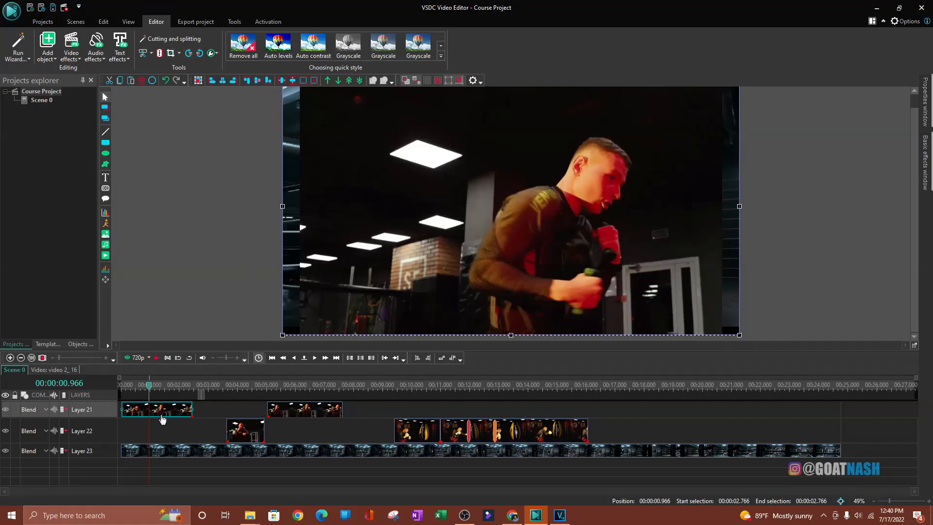
Shrink the first video 2 clip to a small overlay and place it between the boxing ring and the punching bags
drag(283, 335, 531, 206)
drag(591, 176, 370, 225)
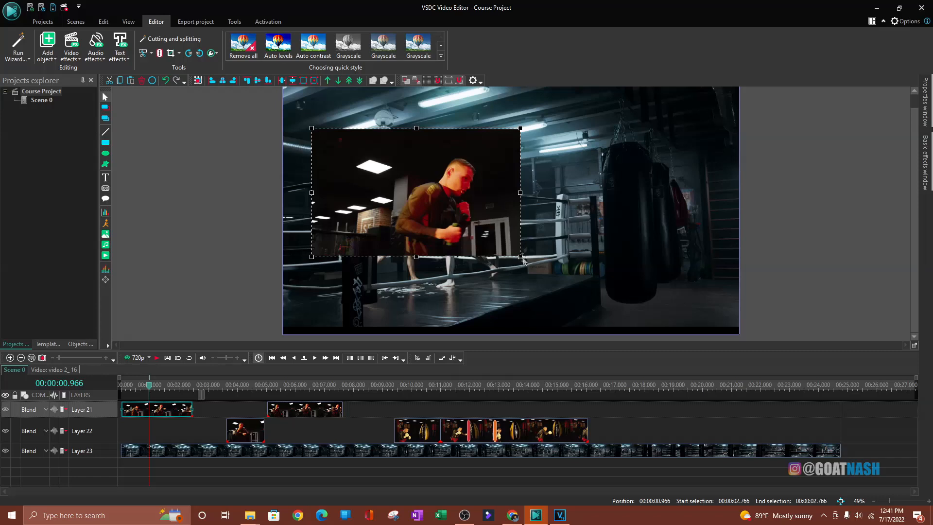
drag(515, 256, 422, 195)
drag(359, 179, 578, 246)
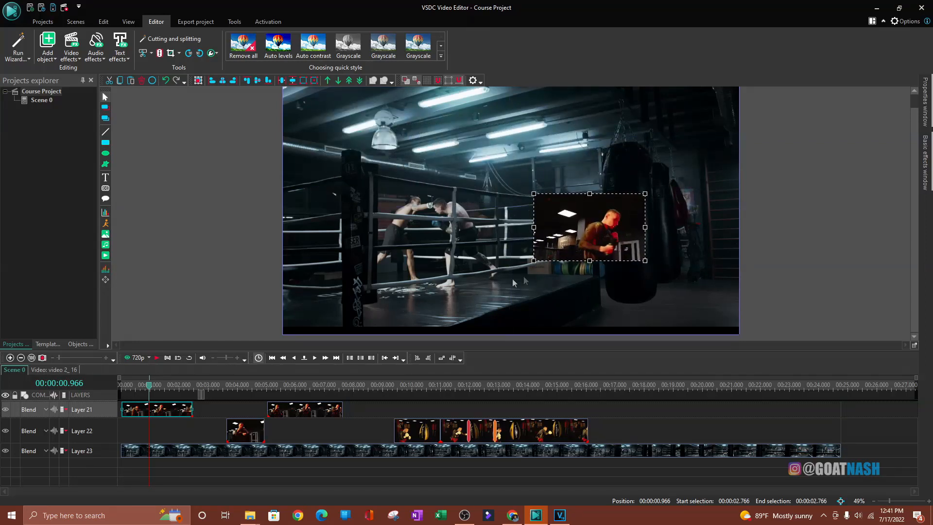
Set the overlay clip's opacity to 48% and flip it horizontally
click(212, 57)
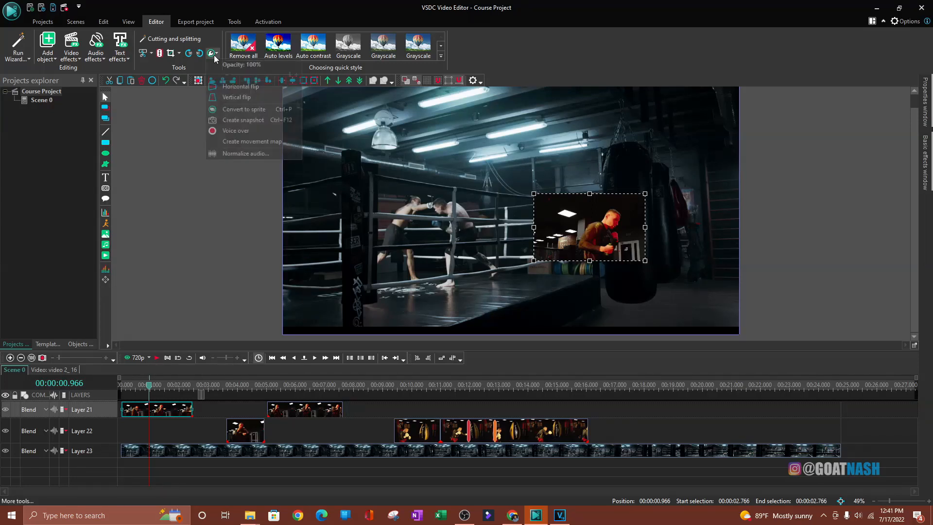
click(217, 54)
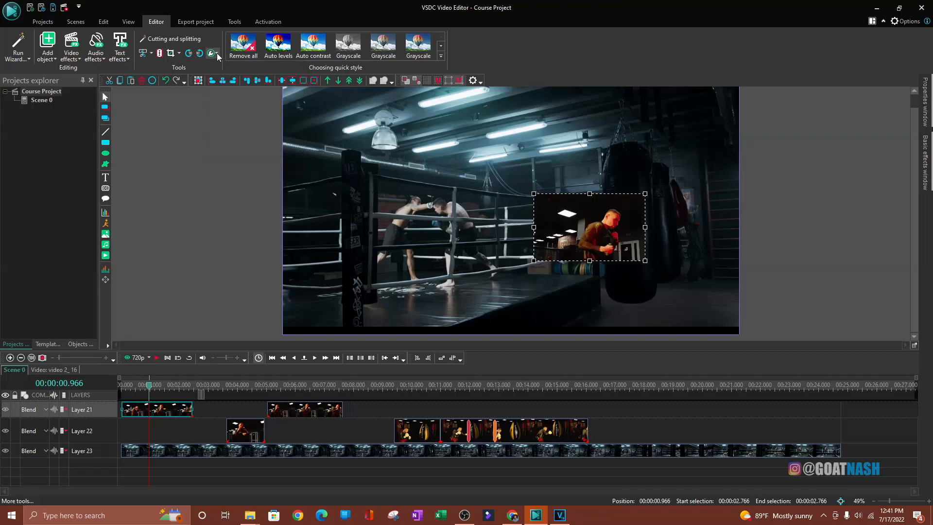
click(217, 53)
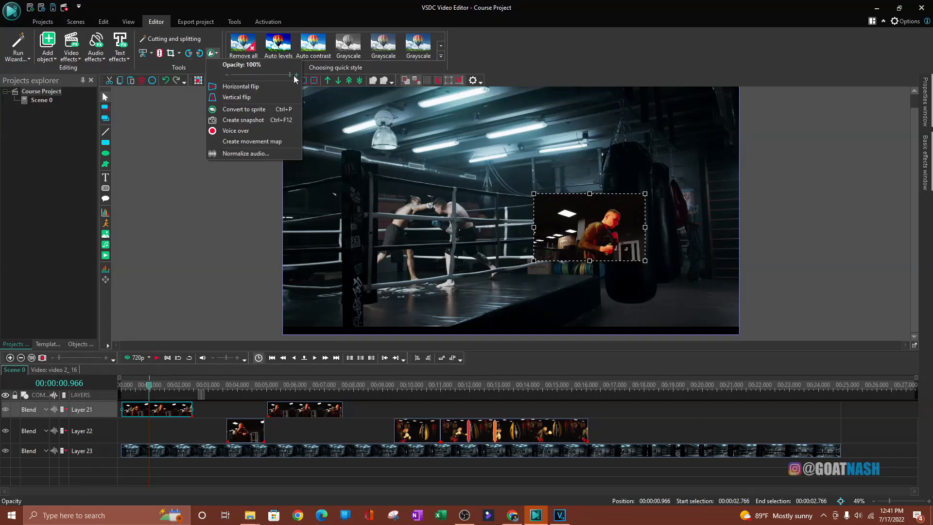
drag(288, 74, 259, 73)
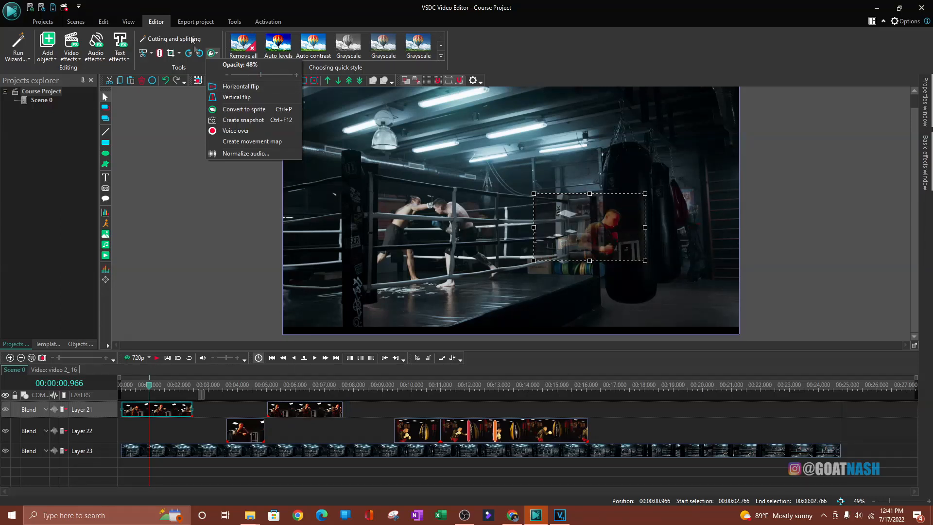
click(232, 86)
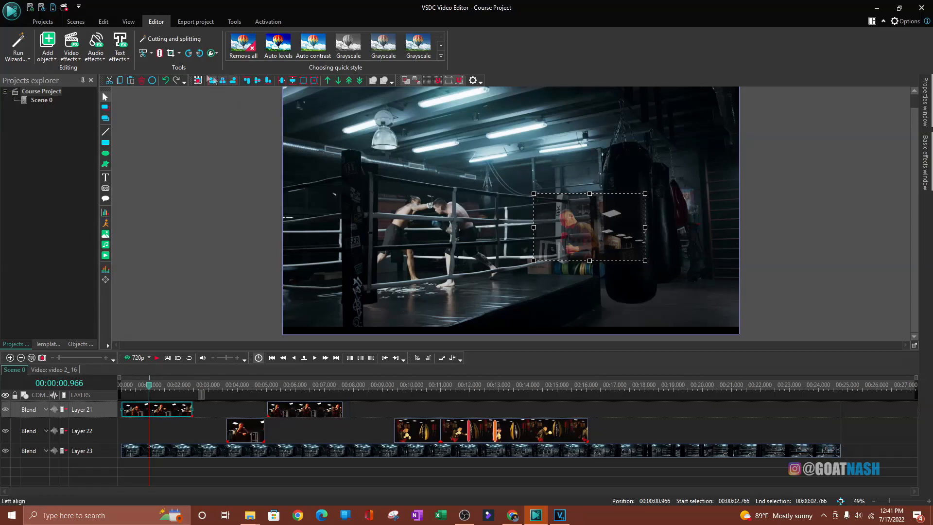
Flip the overlay clip vertically and flip it back upright
click(217, 53)
click(244, 98)
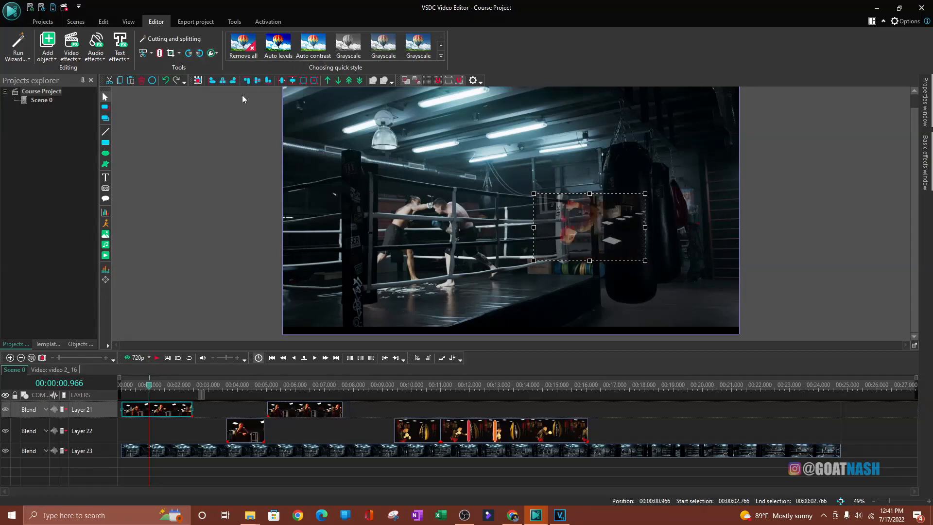
click(217, 53)
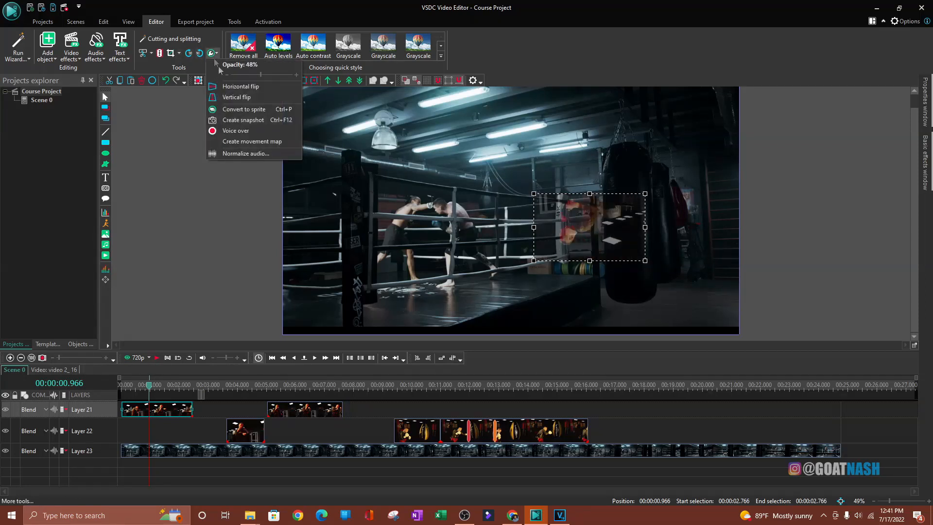
click(236, 99)
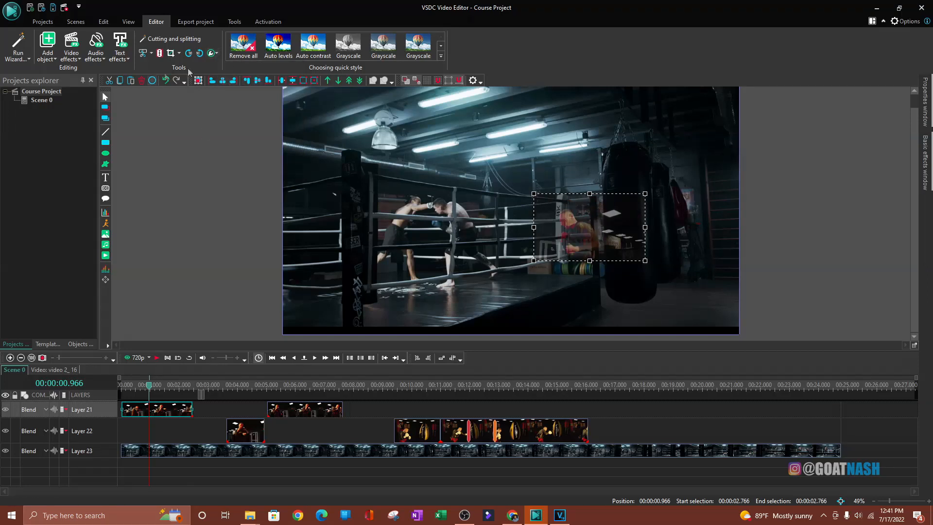
Set the overlay clip's opacity to 72%, preview the scene from the start and return the playhead to 00:00:00.000
click(216, 53)
drag(268, 74, 276, 74)
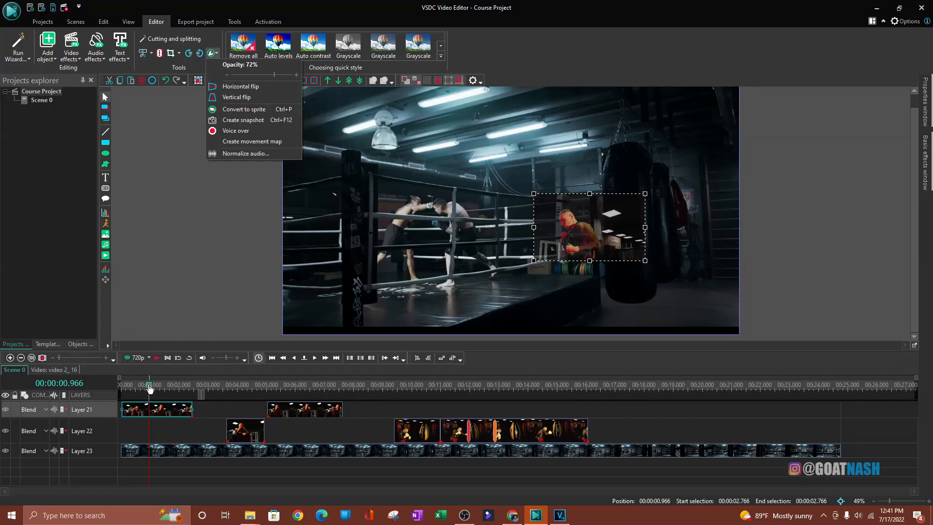
drag(149, 388, 97, 394)
click(156, 358)
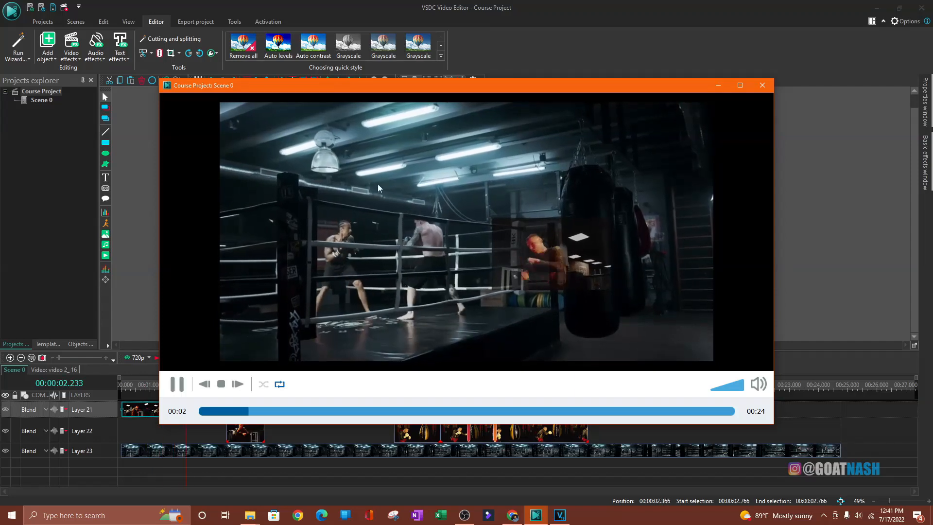
click(762, 85)
click(273, 358)
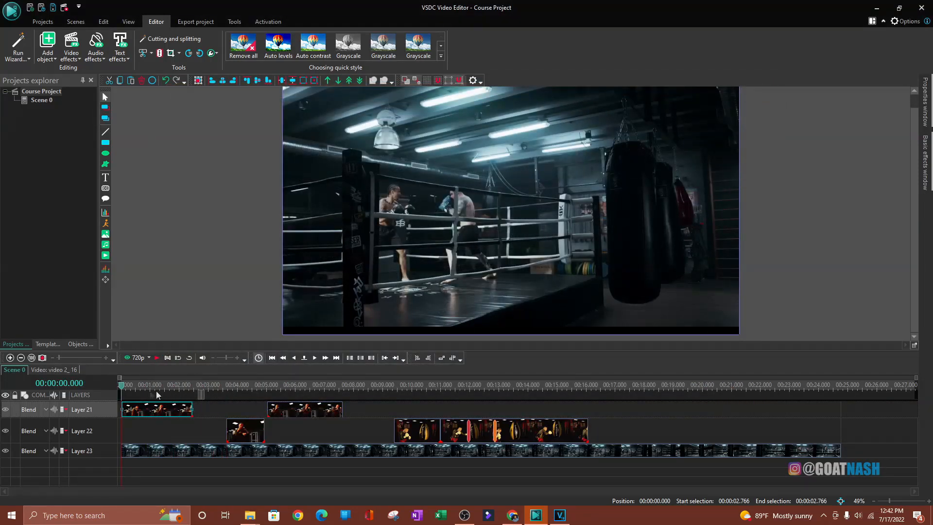
Place the playhead at 00:00:05.533 and select the second video 2 clip on Layer 21
drag(122, 388, 283, 411)
click(294, 415)
click(287, 413)
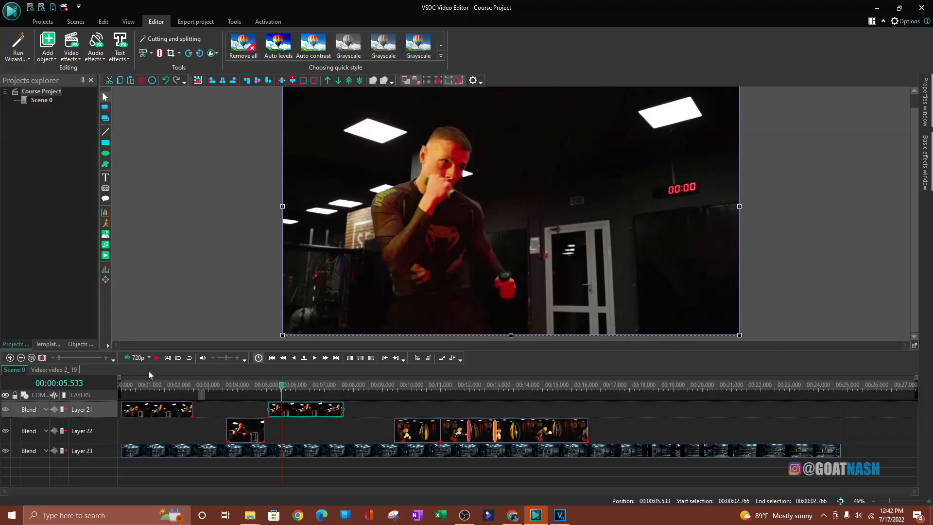
Play back the scene around the second Layer 21 clip and move the playhead to 00:00:01.900
click(156, 357)
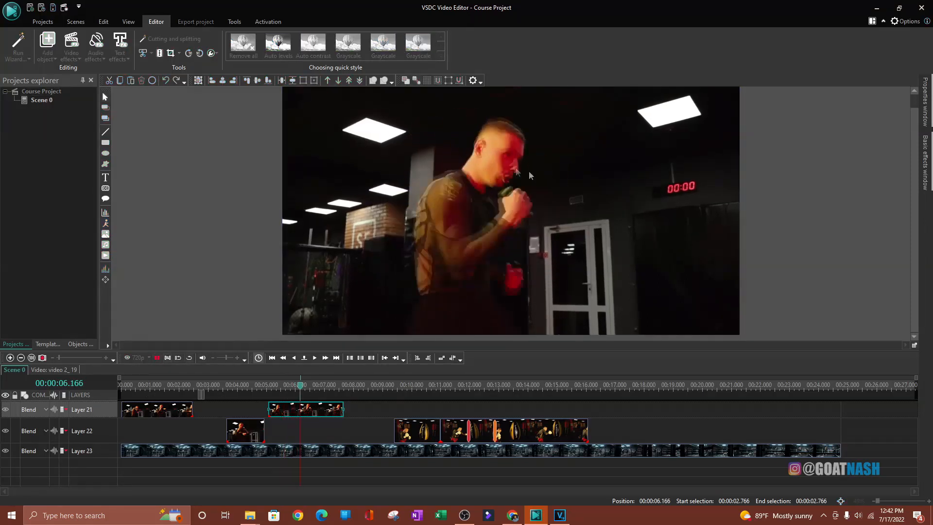
click(327, 389)
drag(327, 388, 176, 386)
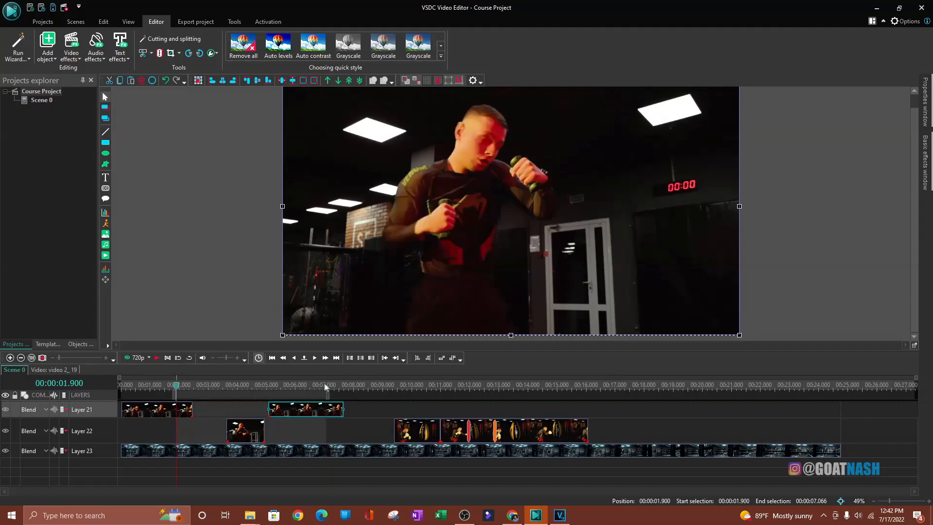
Try to shift the boxing-ring clip to a later start time on its timeline layer, and undo the move
click(157, 410)
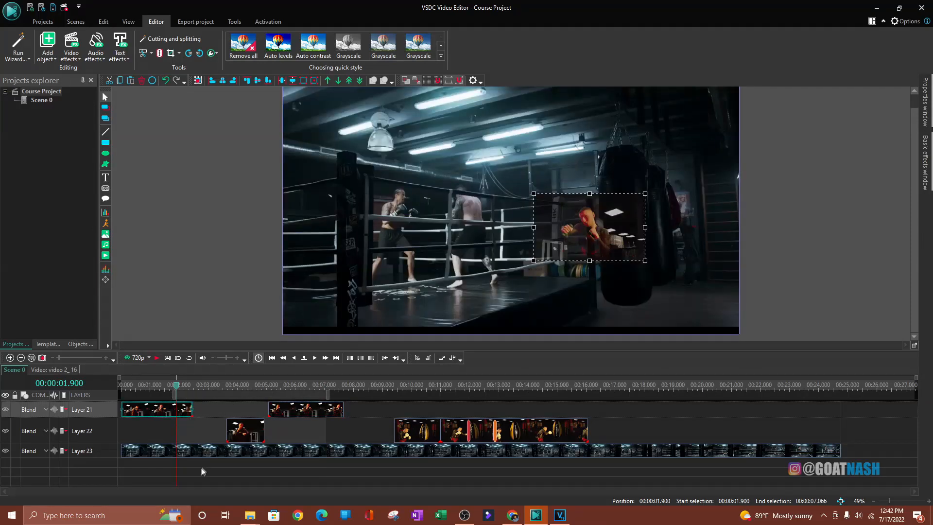
click(197, 450)
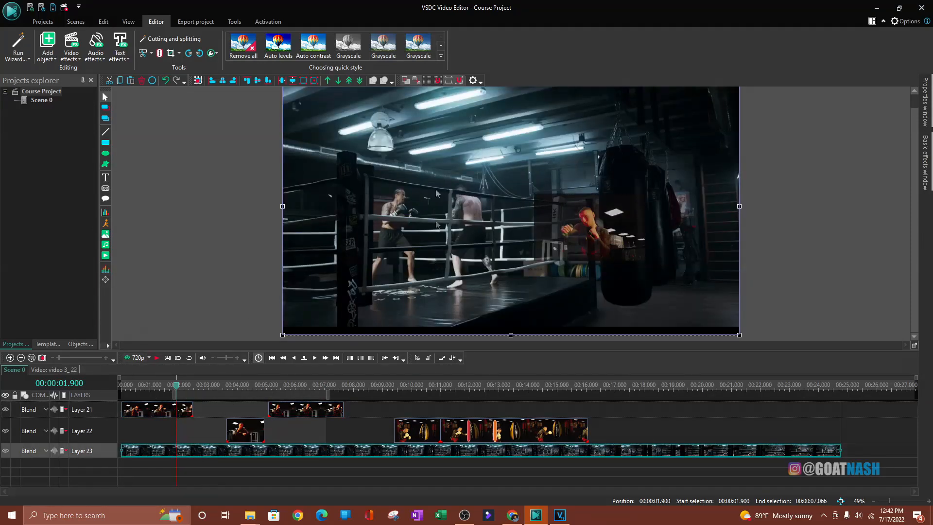
drag(189, 452, 320, 459)
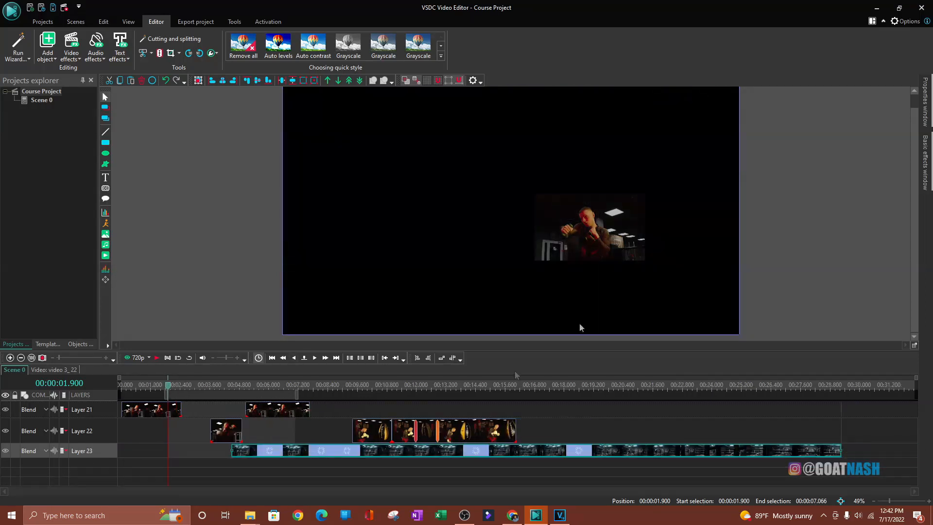
key(ctrl+z)
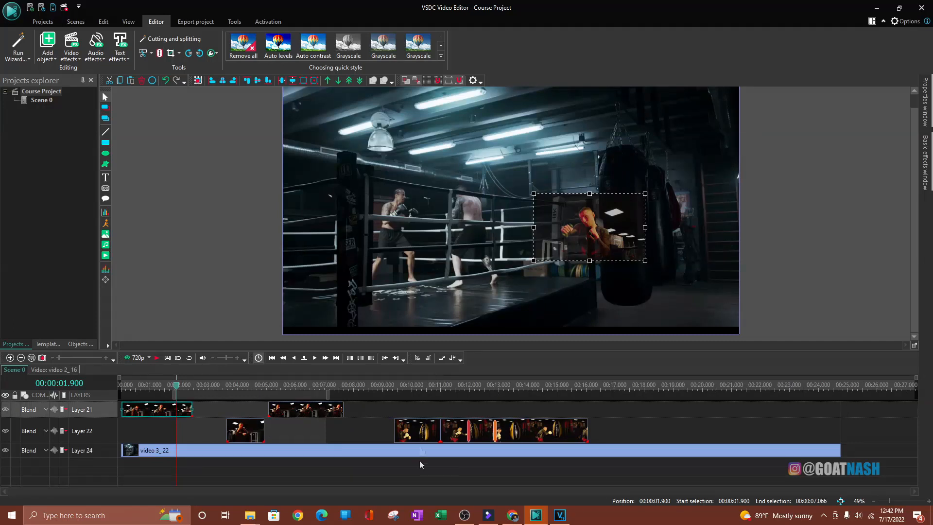
Select the boxing-ring clip, inspect its properties and close the Properties window
click(232, 453)
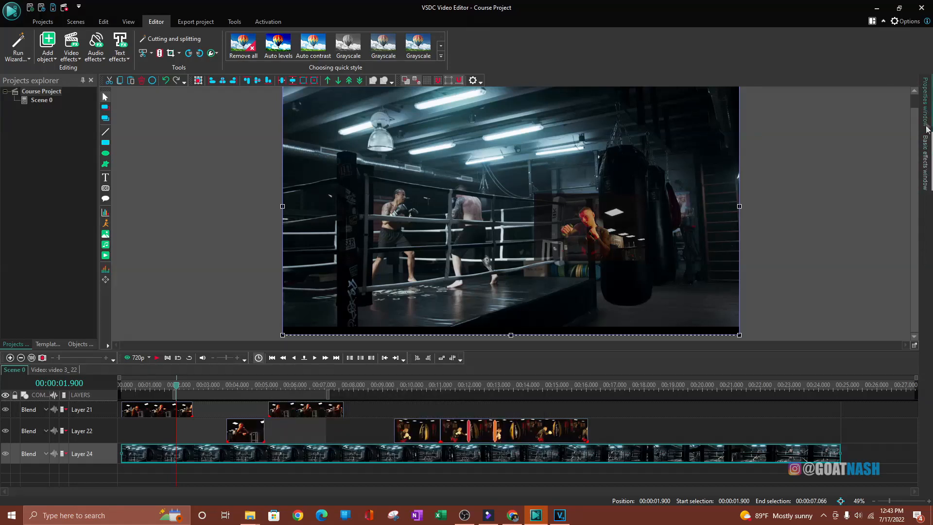
mouse_move(926, 100)
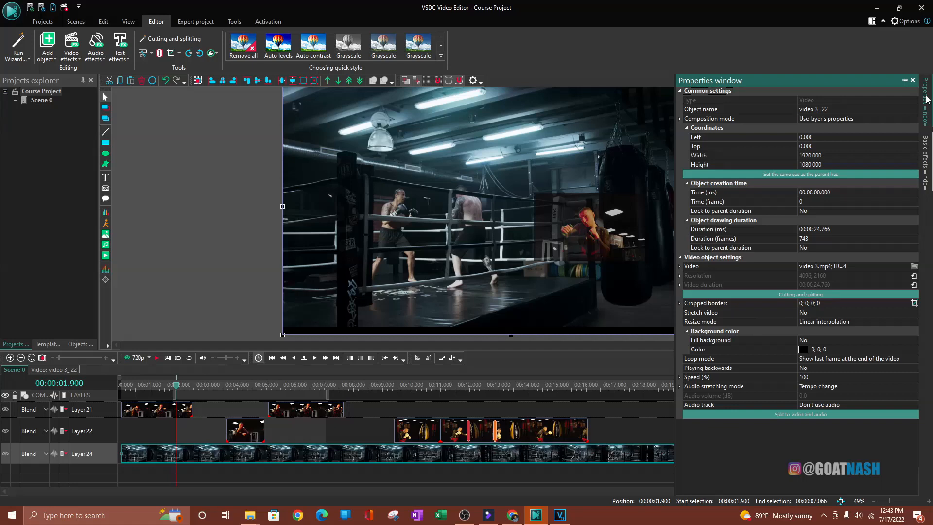
mouse_move(929, 163)
click(913, 80)
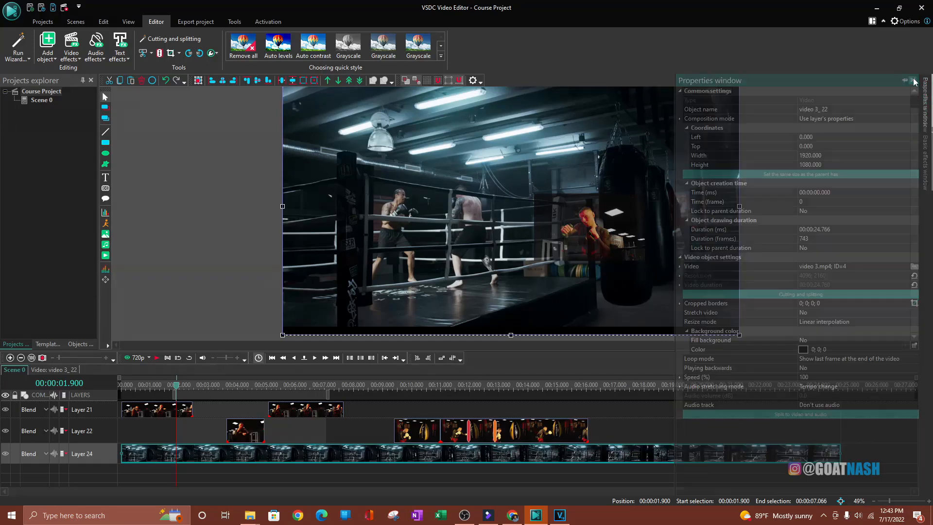
Restore the Properties window, set it to auto-hide and reveal it for the selected boxing-ring clip
click(129, 20)
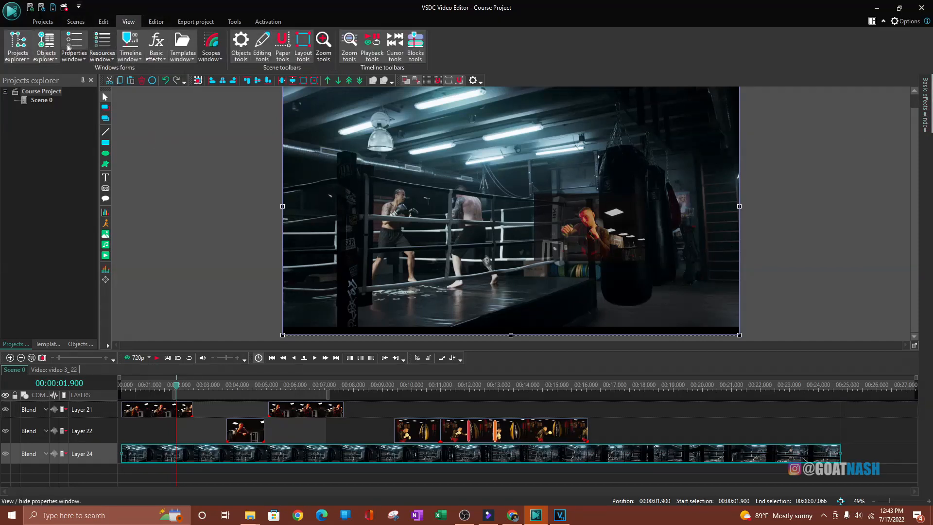
click(72, 41)
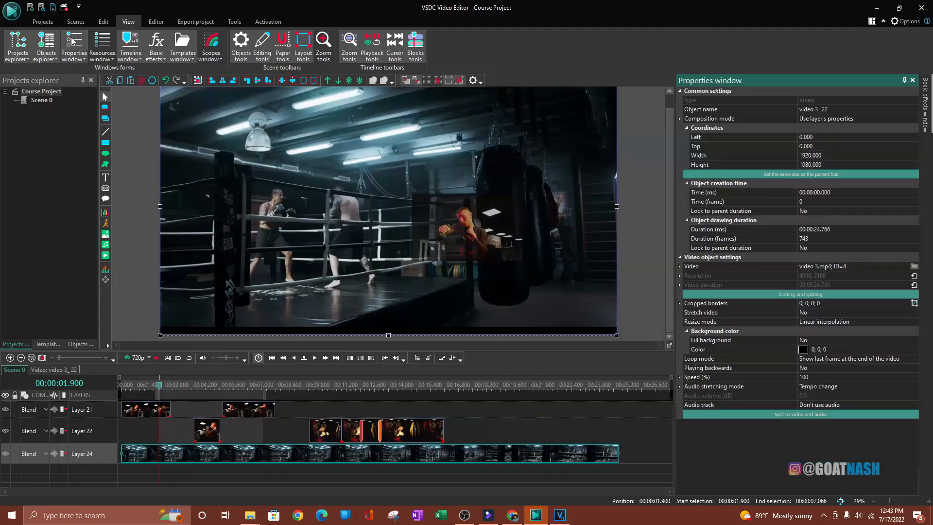
click(904, 81)
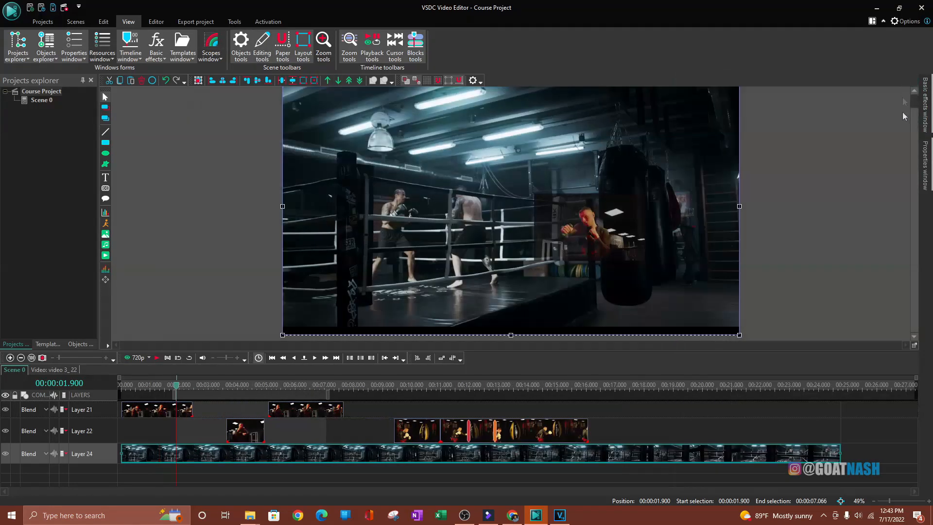
click(926, 156)
click(926, 165)
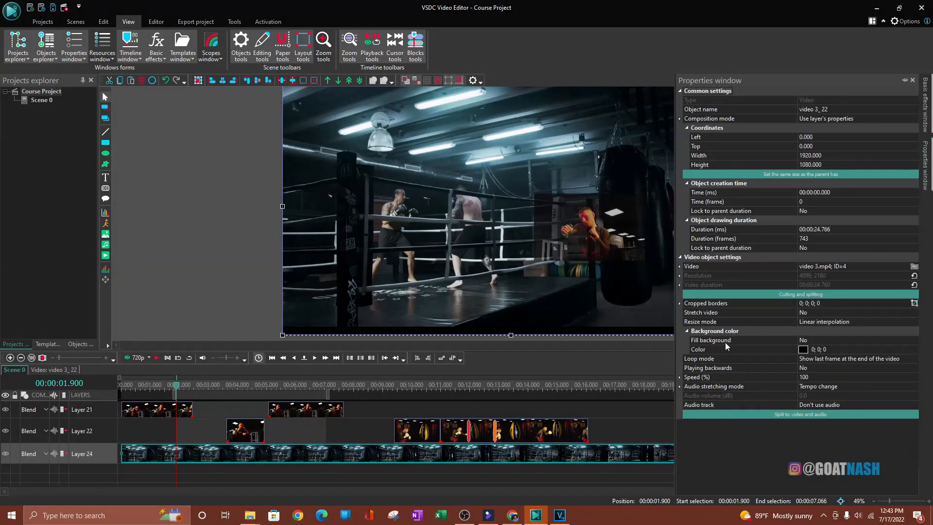
Set the boxing-ring clip's playback speed to 200%
click(680, 378)
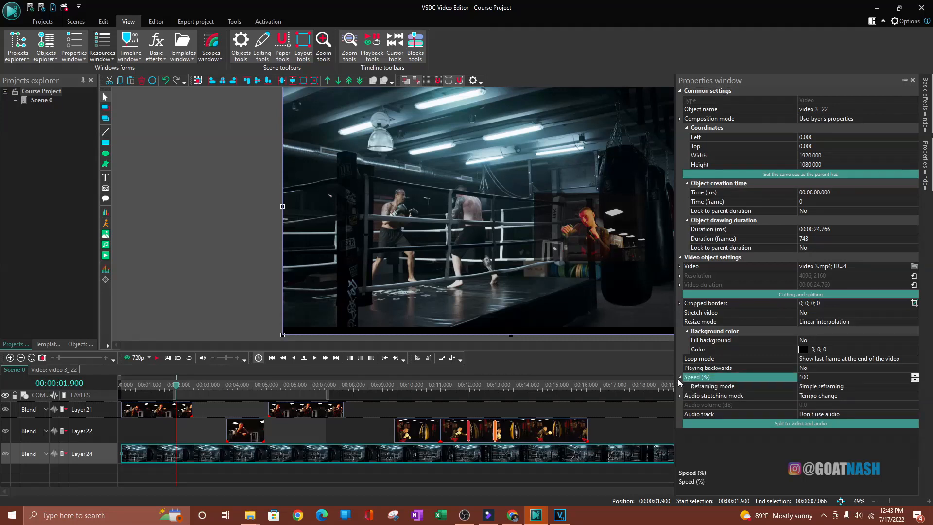
click(680, 377)
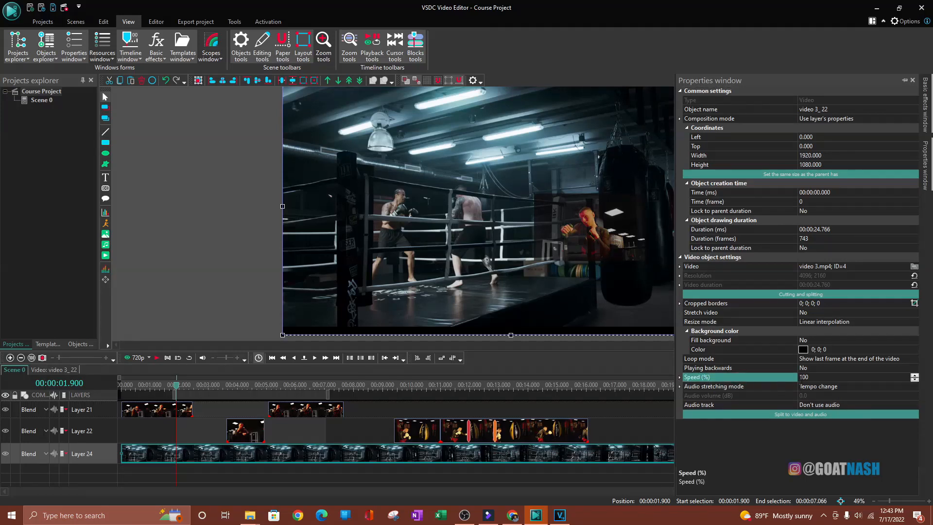
click(797, 379)
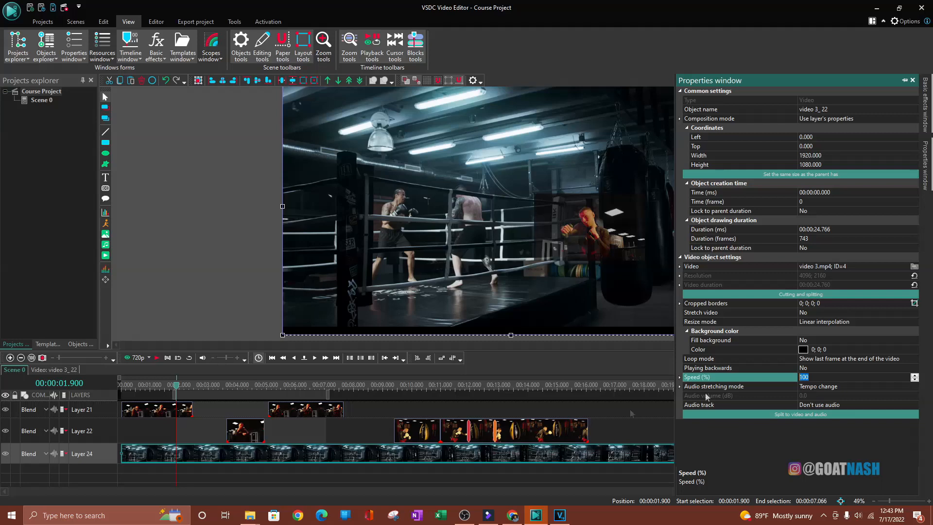
mouse_move(448, 426)
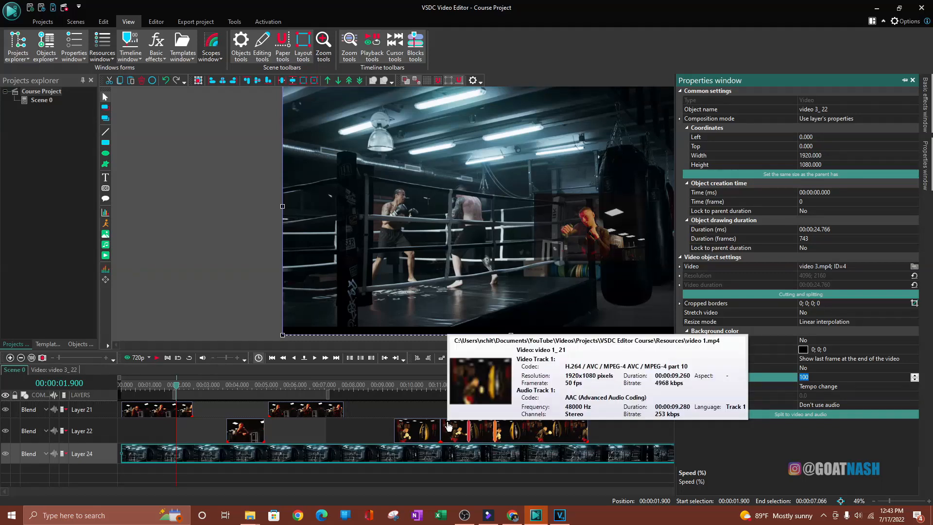
text(2)
key(Return)
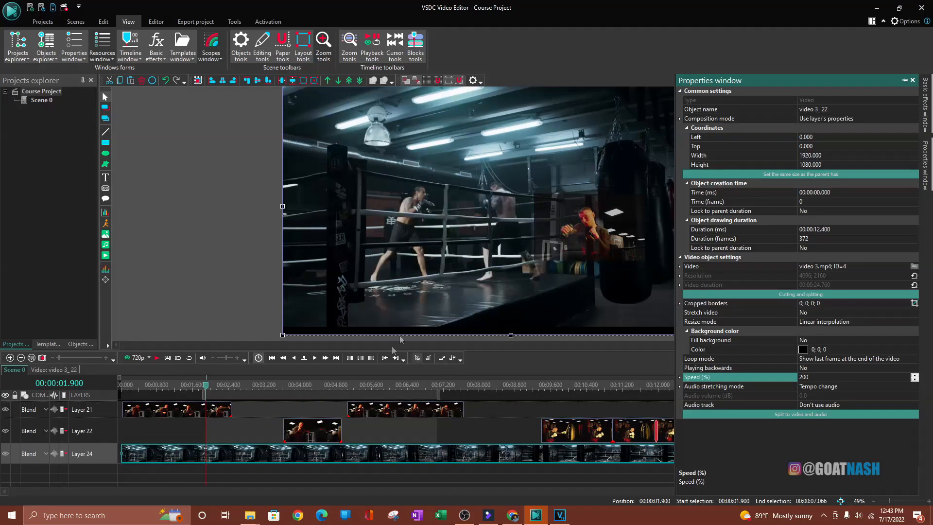
Preview the sped-up scene from 00:00:00.833 and close the preview
drag(206, 386, 158, 387)
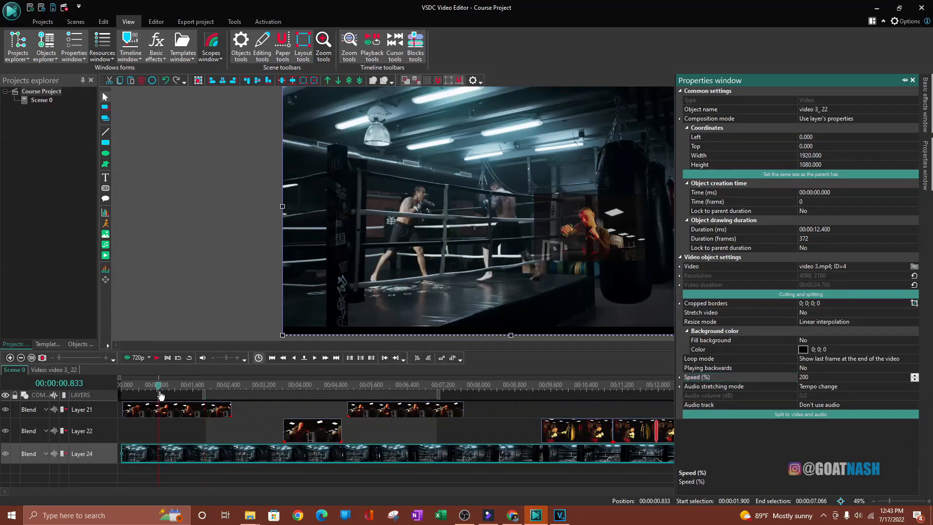
click(127, 359)
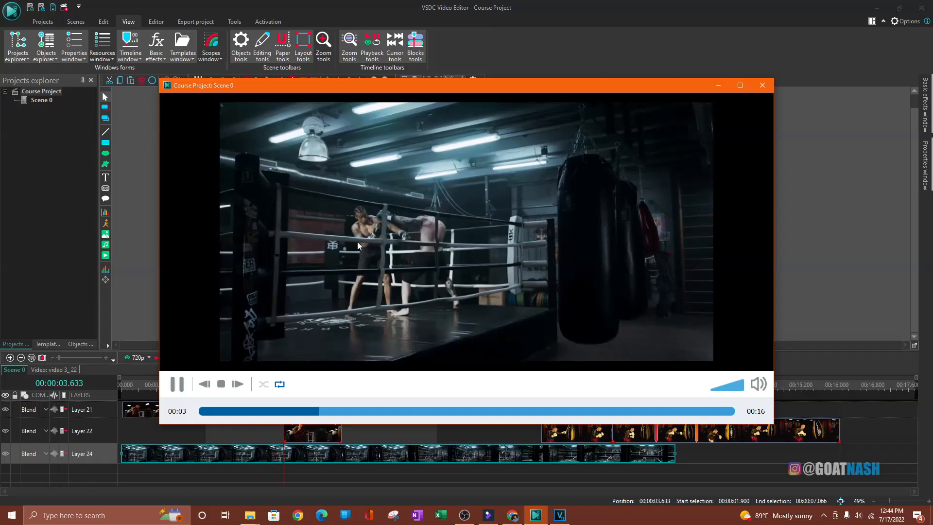
click(761, 87)
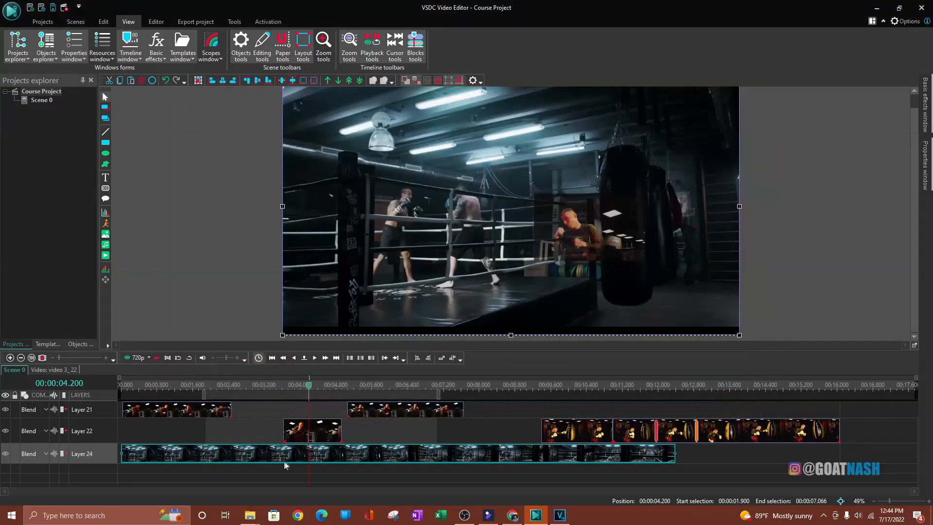
Delete all clips on Layers 21 and 22, keeping only the boxing-ring video on the timeline
click(192, 414)
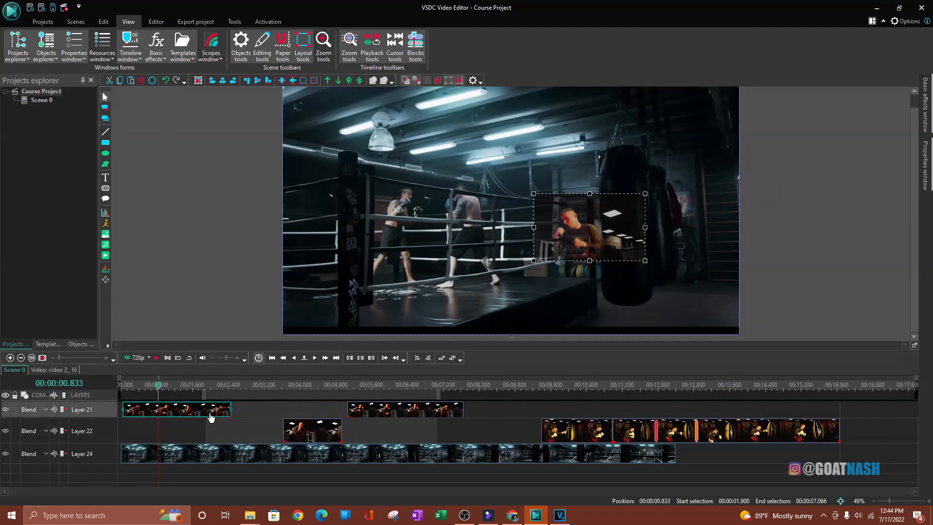
key(Delete)
click(302, 431)
key(Delete)
click(393, 416)
key(Delete)
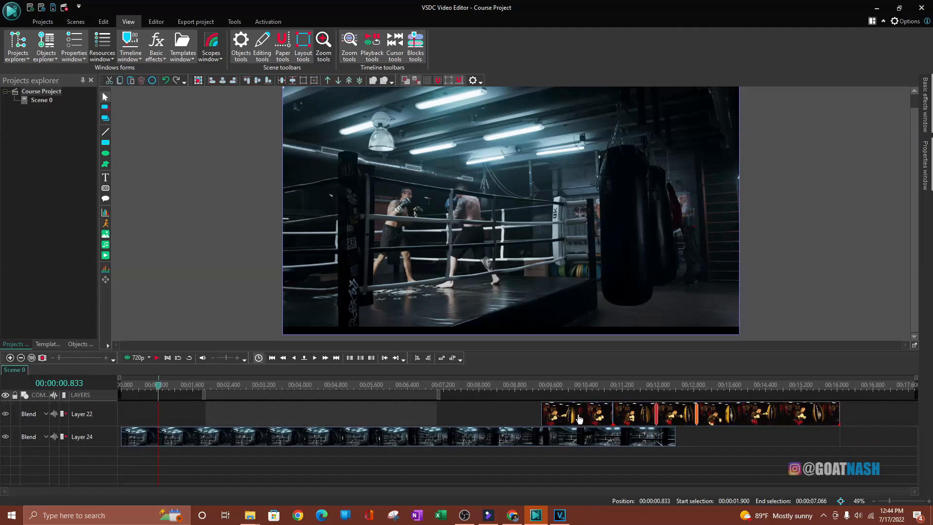
click(579, 419)
key(Delete)
click(680, 420)
key(Delete)
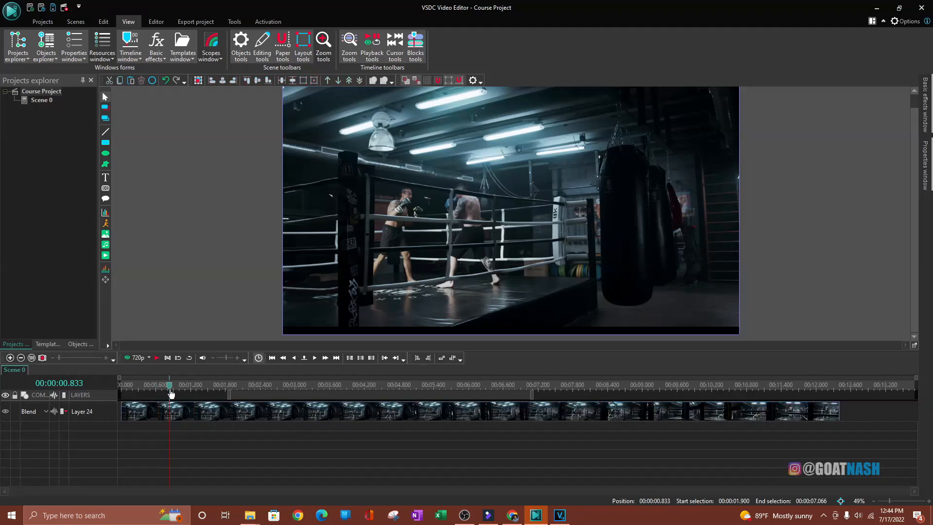
Set the boxing-ring clip's speed to 500% and preview it from near the beginning of the timeline
click(125, 386)
click(163, 411)
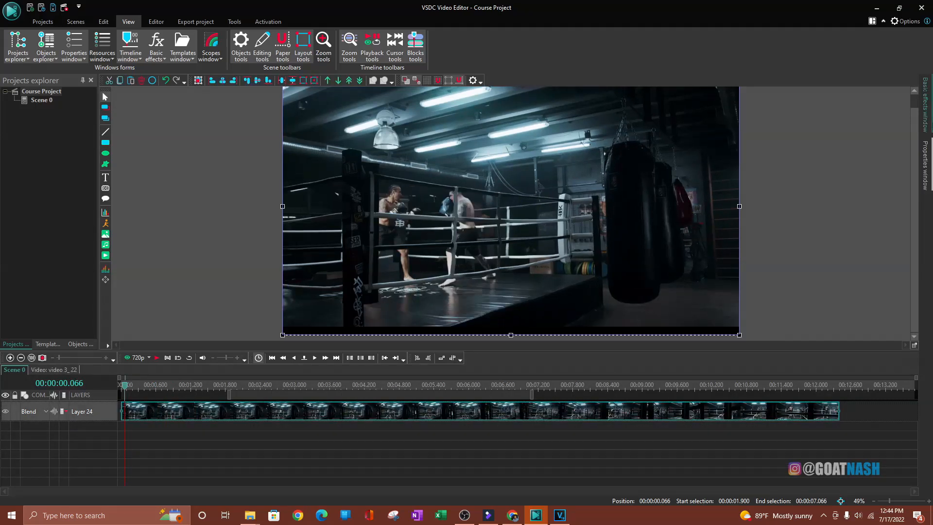
mouse_move(929, 165)
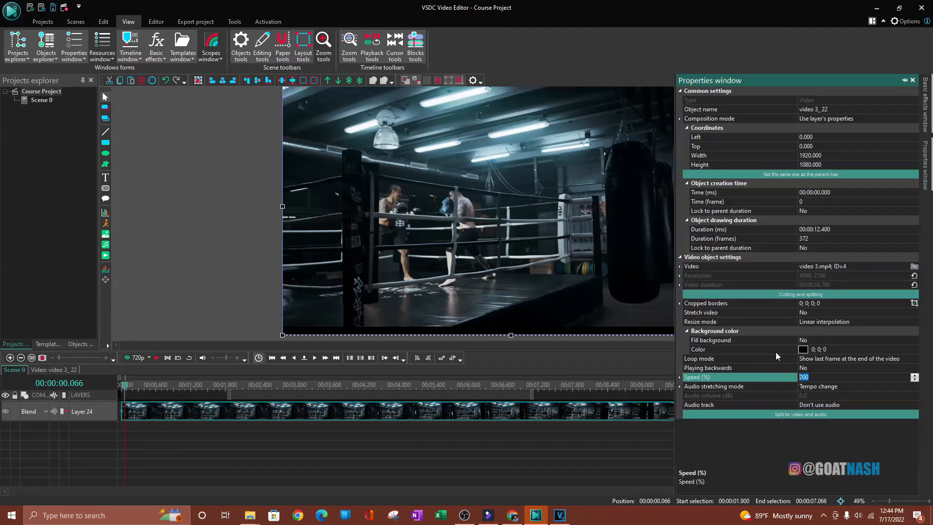
key(Return)
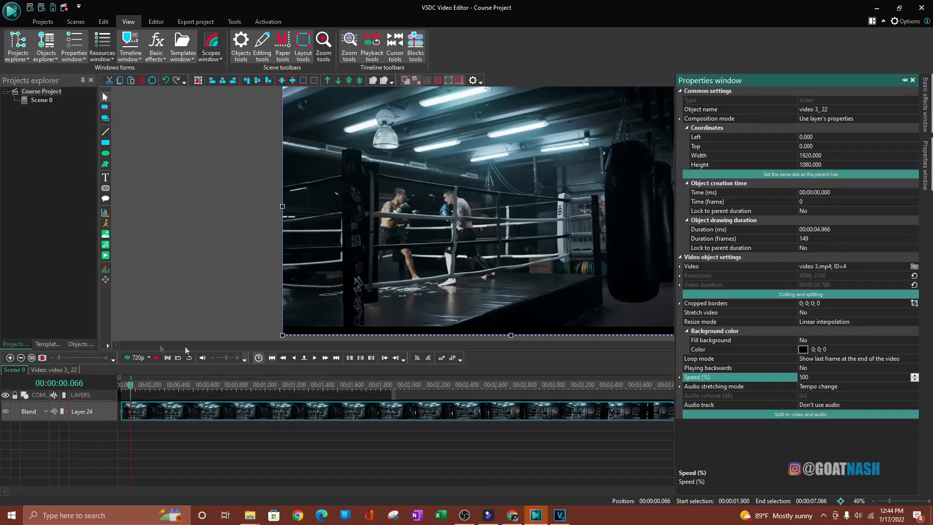
click(128, 358)
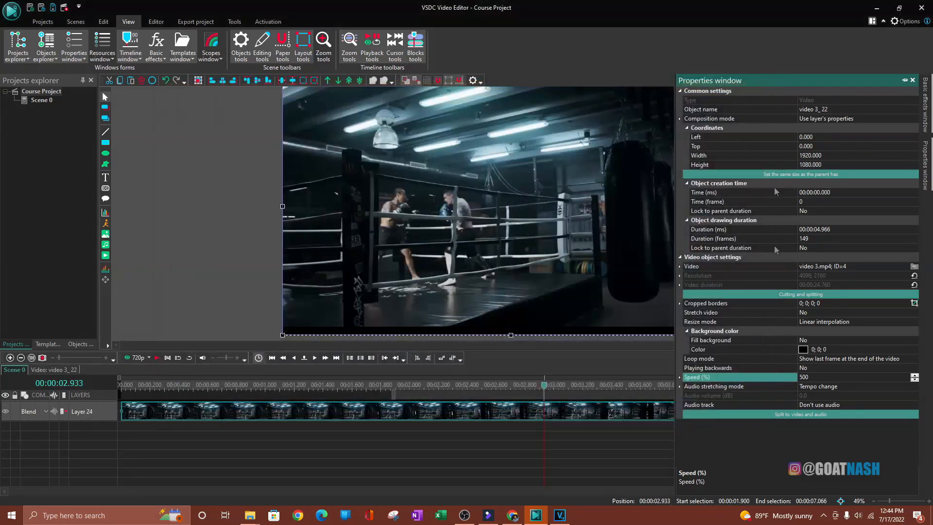
click(761, 85)
Slow the boxing-ring clip to 50% speed and preview the slow motion
key(Return)
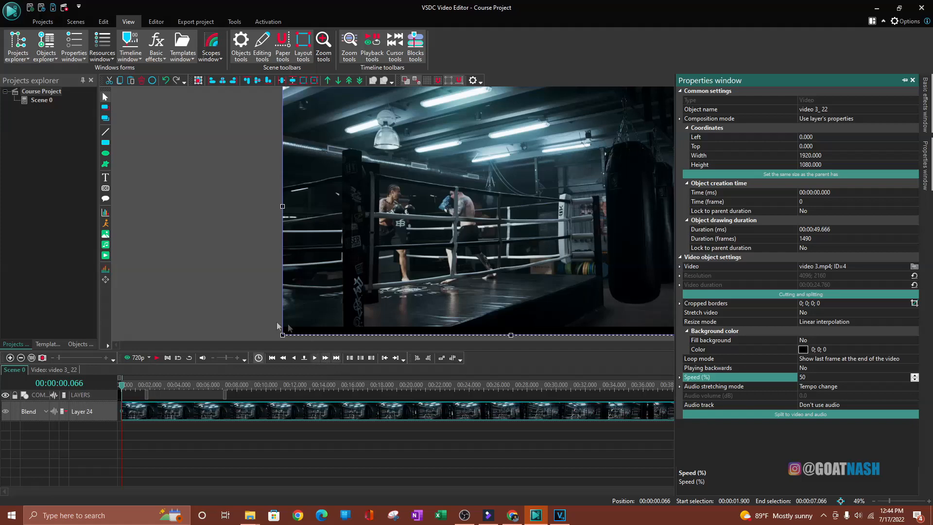
click(136, 358)
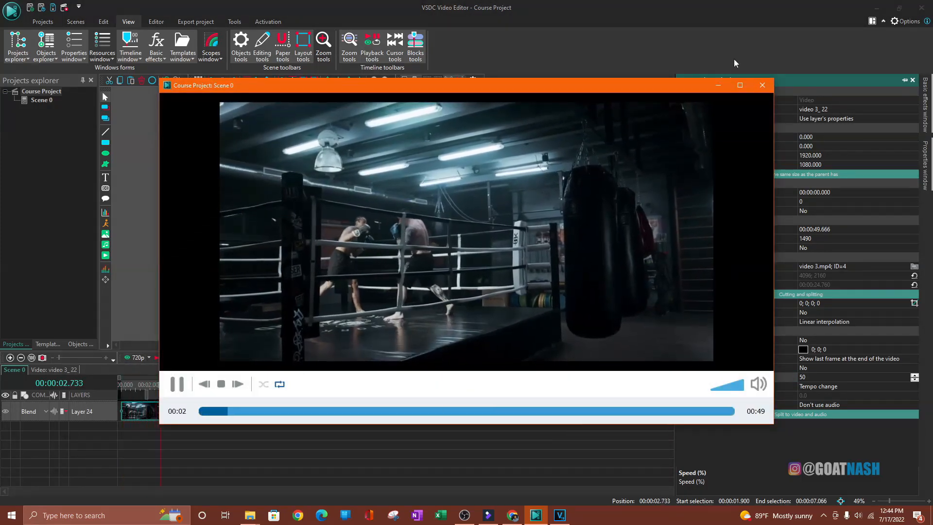
click(762, 86)
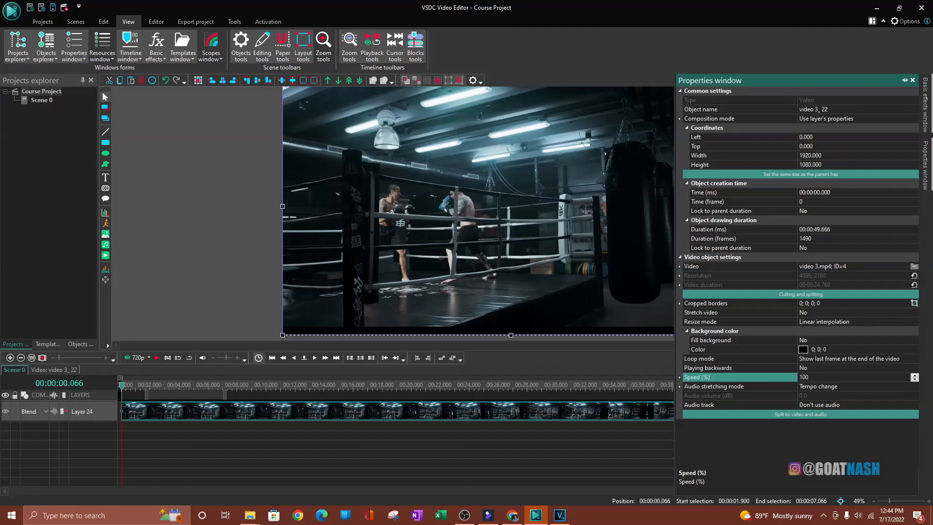
Reset the boxing-ring clip's speed to 100% and close the Properties window
key(Return)
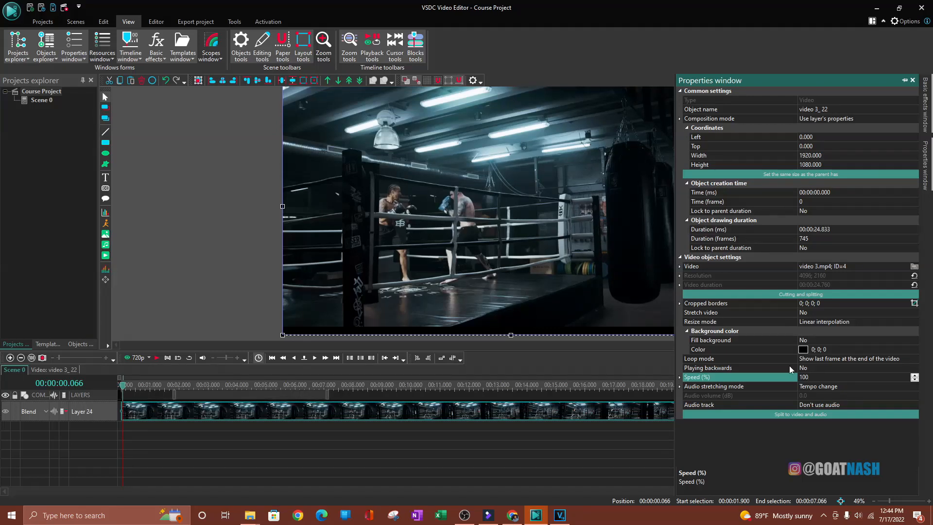
click(912, 80)
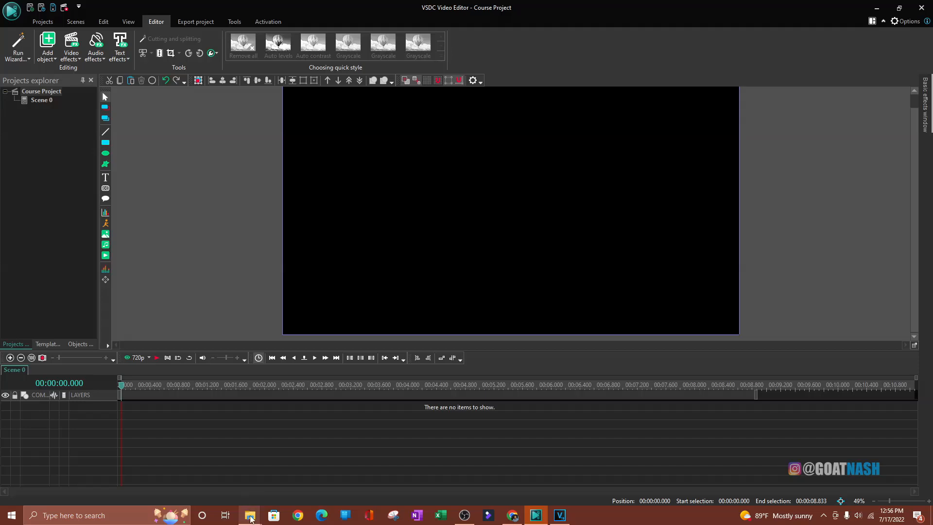
Add video 1, video 2 and video 3 from the Resources folder in File Explorer to the empty timeline
mouse_move(250, 515)
click(223, 477)
drag(790, 219, 204, 432)
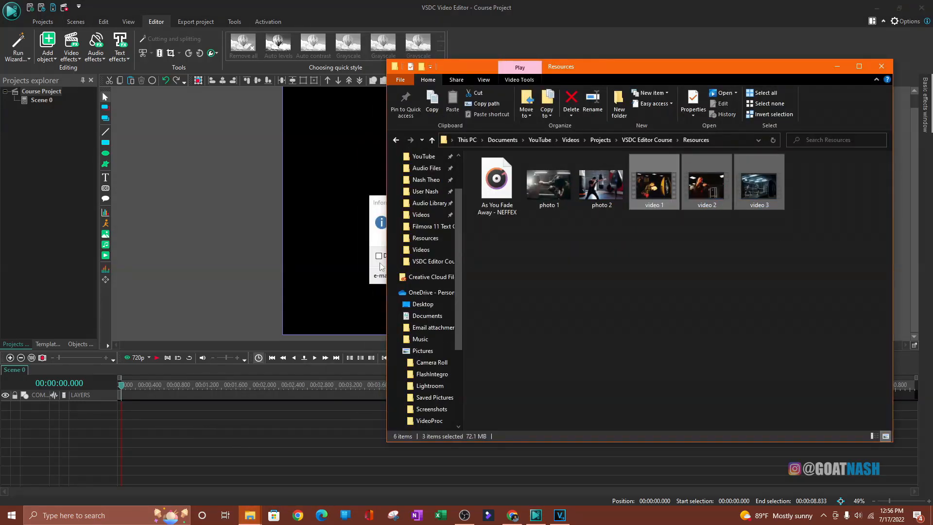
click(379, 264)
click(477, 258)
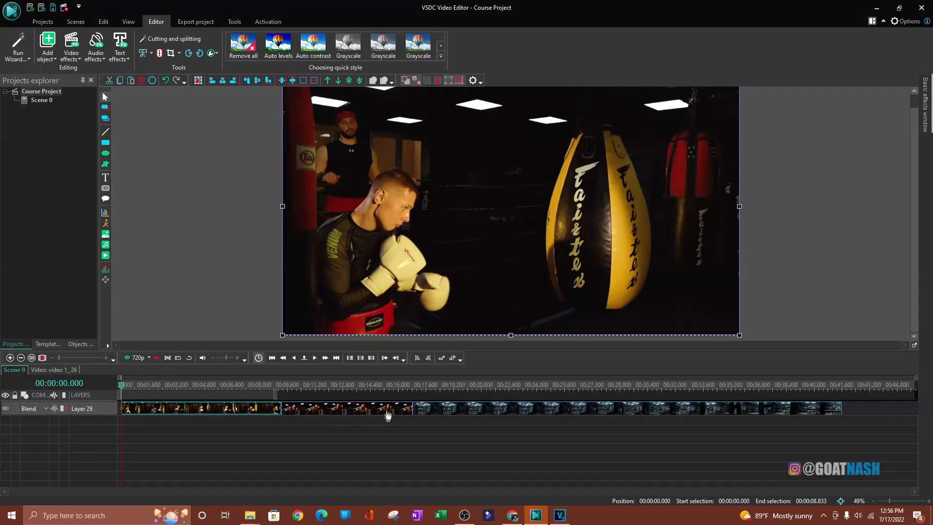
Move video 3 onto its own layer above the others, starting at zero, and shift video 2 to start at about 14.5 s
drag(483, 412, 198, 426)
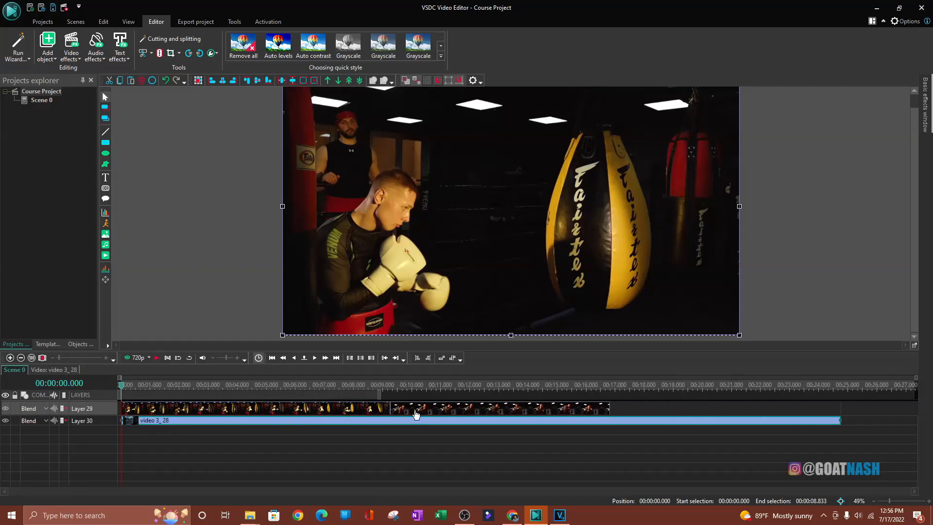
drag(439, 413, 597, 410)
click(443, 423)
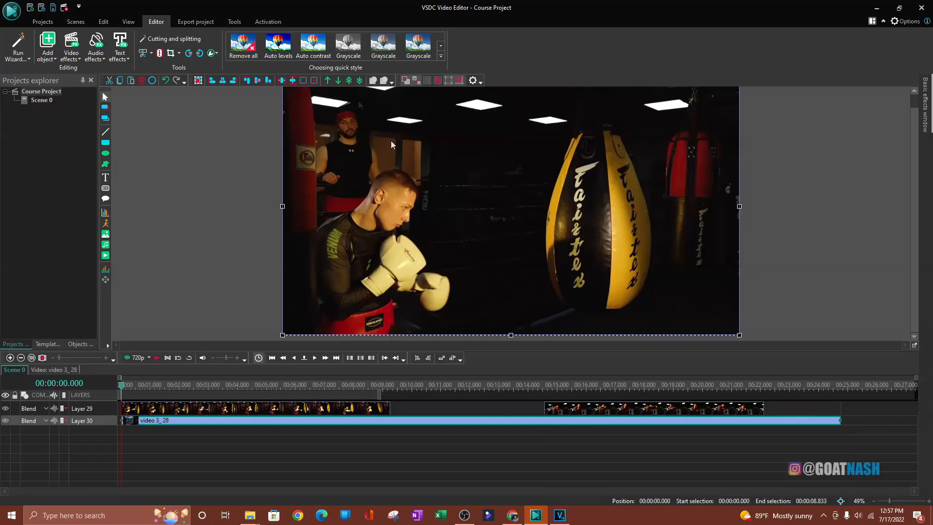
click(105, 22)
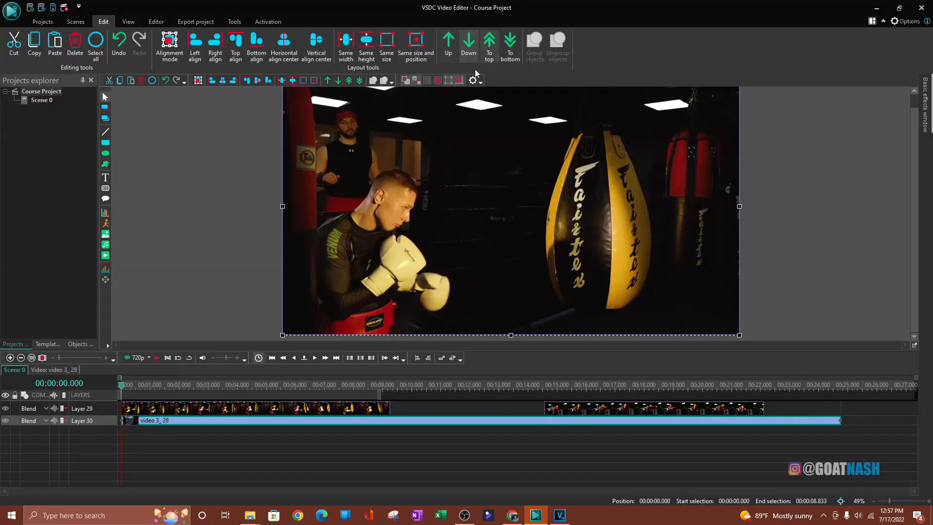
click(448, 49)
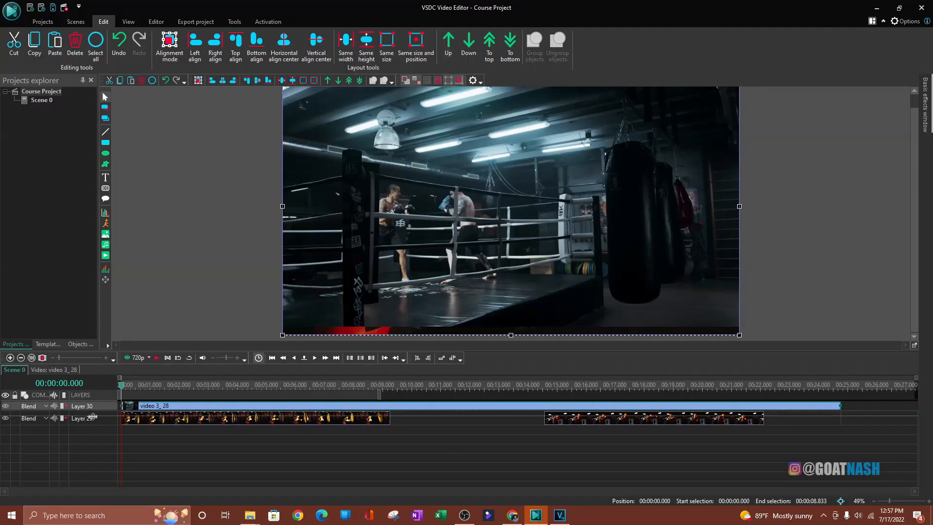
Split video 3 at 00:00:08.700 and 00:00:14.900
click(374, 407)
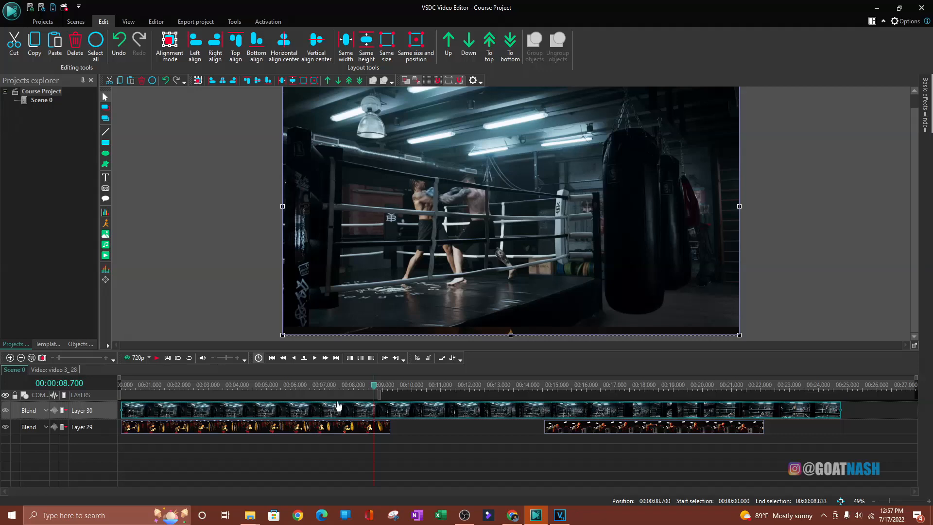
key(shift+s)
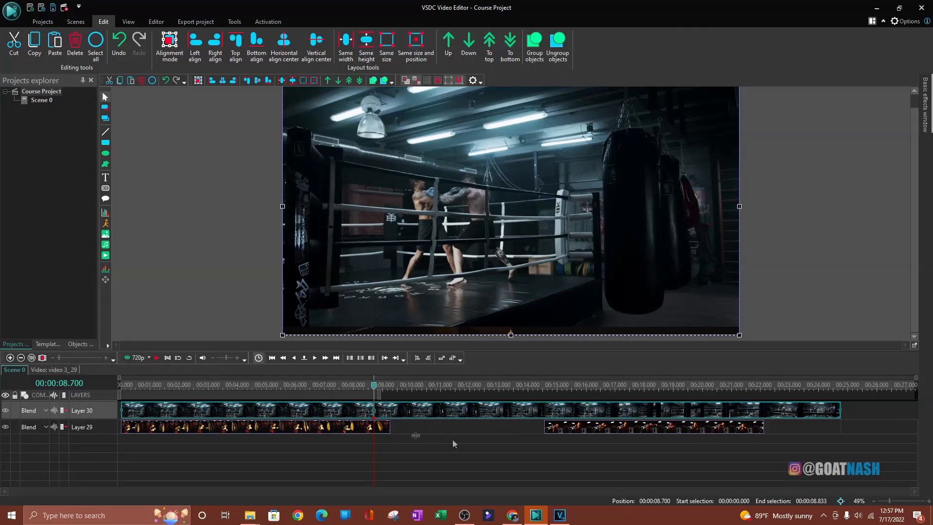
click(555, 388)
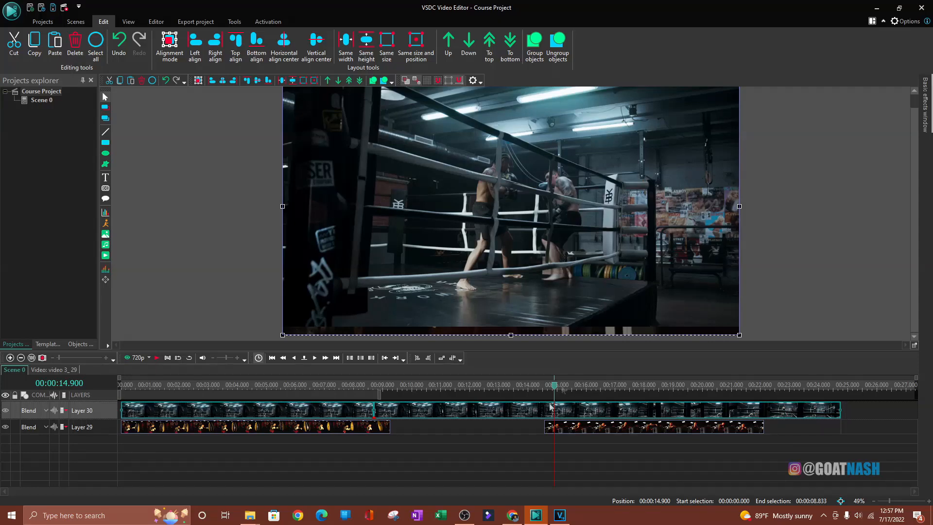
key(shift+s)
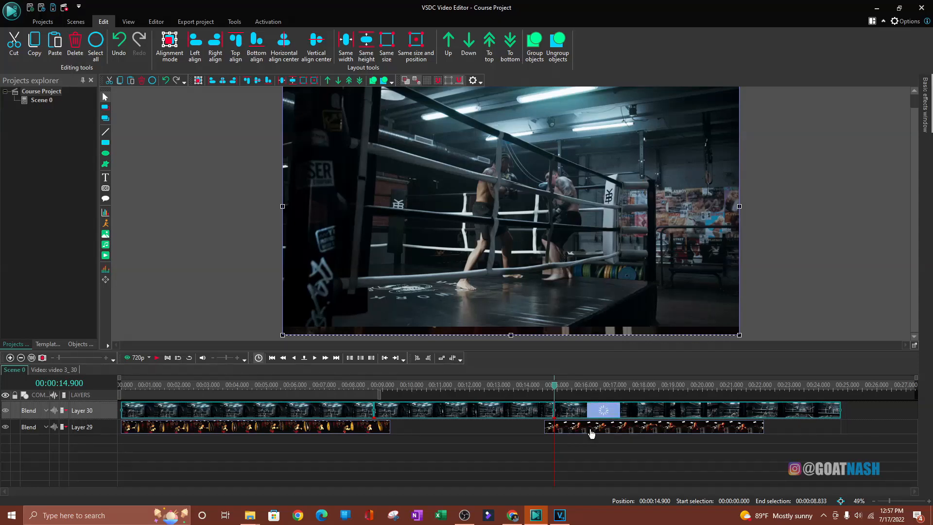
Delete the first and last pieces of video 3, keeping only the middle section
click(591, 432)
click(603, 413)
key(Delete)
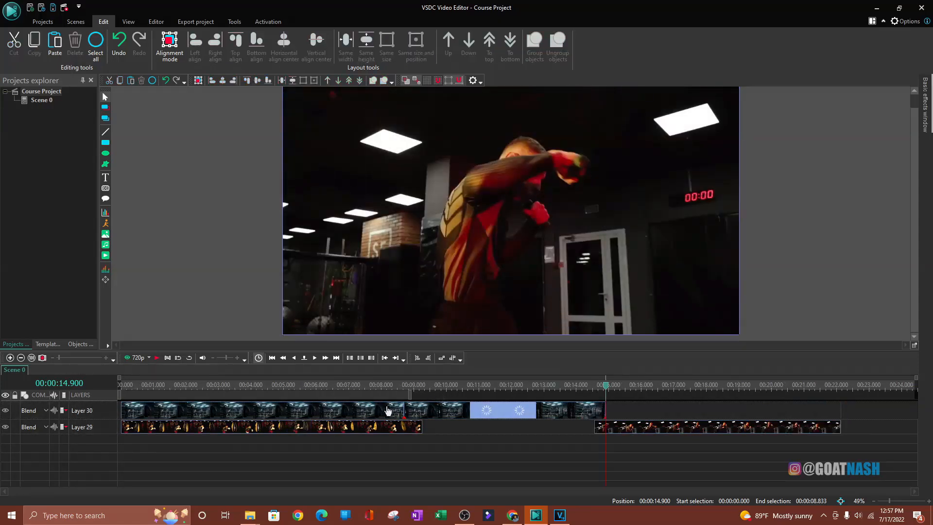
click(337, 409)
key(Delete)
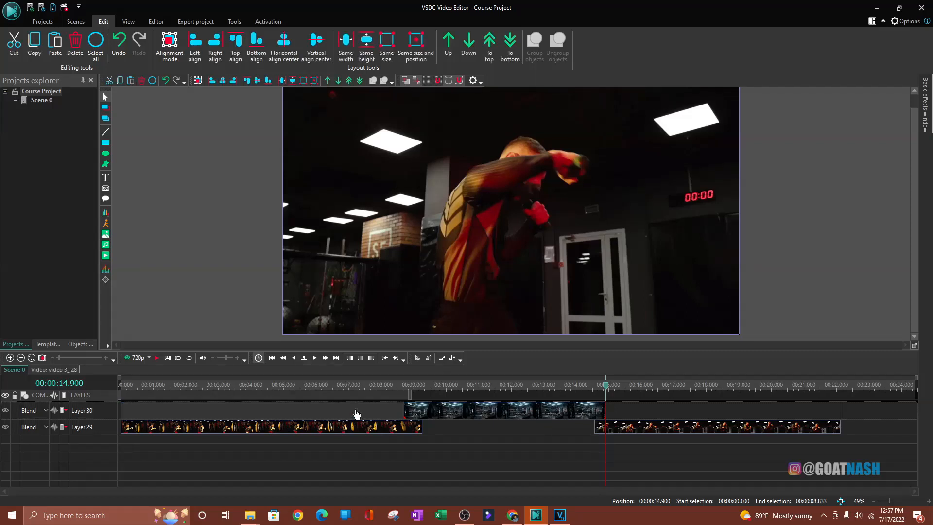
Shift the trimmed video 3 clip back and forth to compare how its ends overlap video 1 and video 2
mouse_move(487, 414)
mouse_down()
mouse_move(549, 412)
mouse_move(437, 399)
mouse_move(482, 396)
mouse_up()
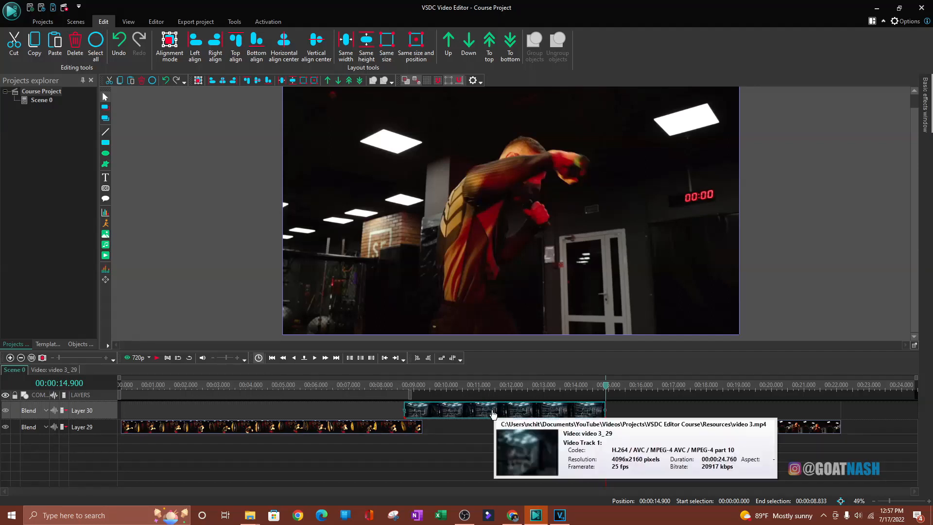
mouse_move(494, 409)
mouse_down()
mouse_move(502, 413)
mouse_move(478, 414)
mouse_move(498, 418)
mouse_up()
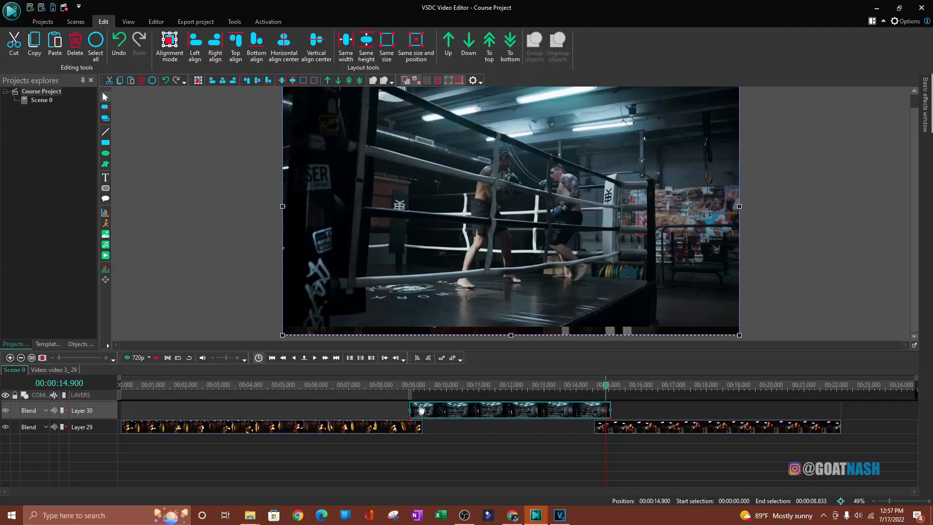
drag(438, 416, 422, 417)
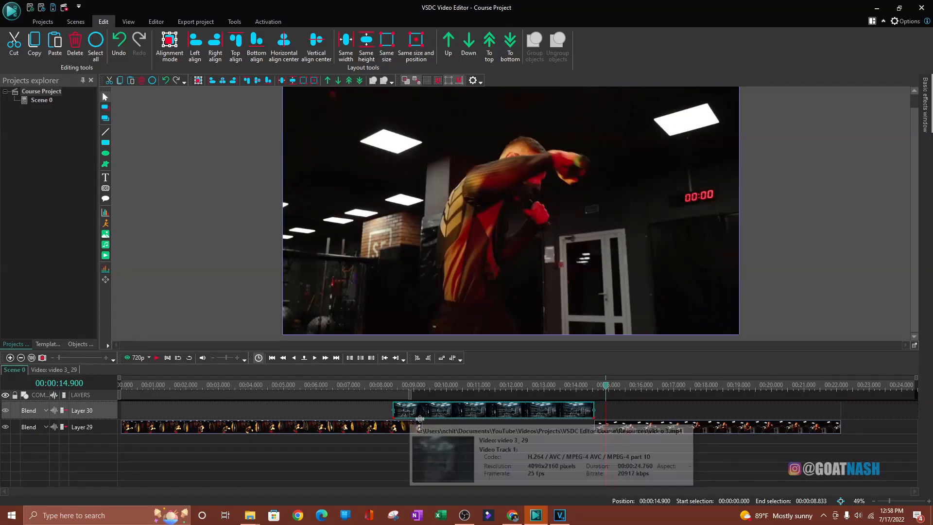
drag(431, 416, 446, 418)
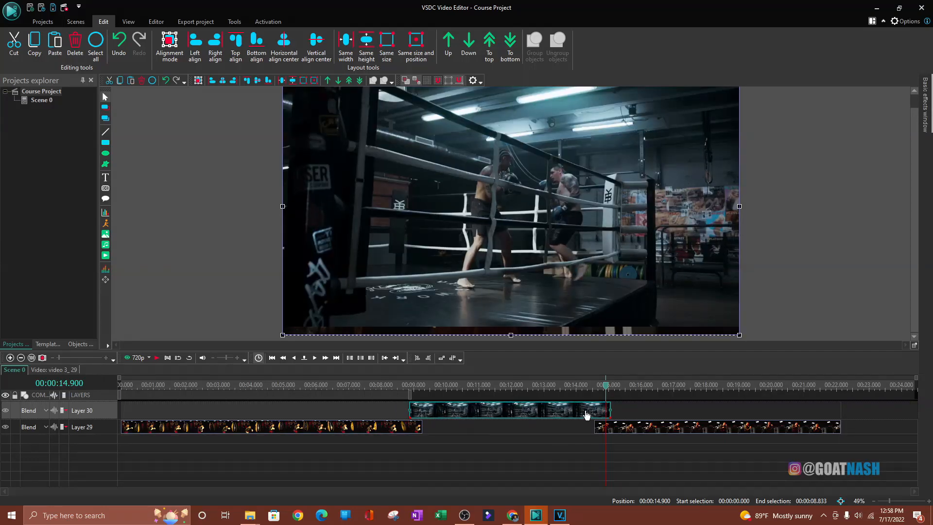
drag(586, 414, 581, 415)
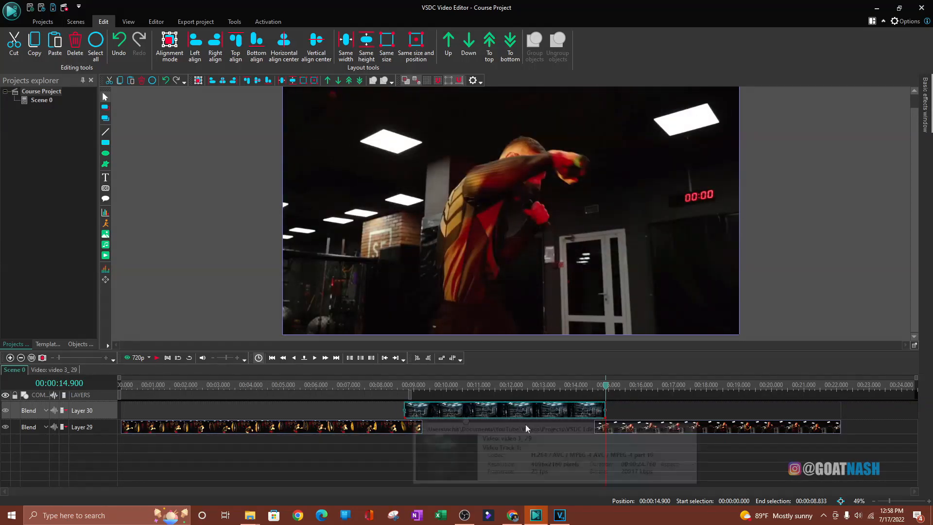
Add a Shattered glass transition at the end of the trimmed video 3 clip and open the clip's effects timeline
click(742, 430)
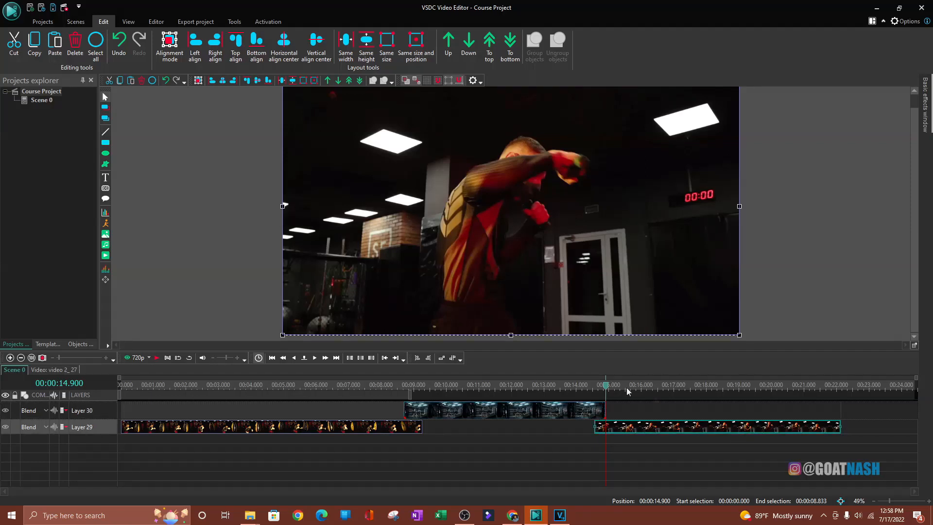
drag(603, 387, 508, 387)
click(534, 417)
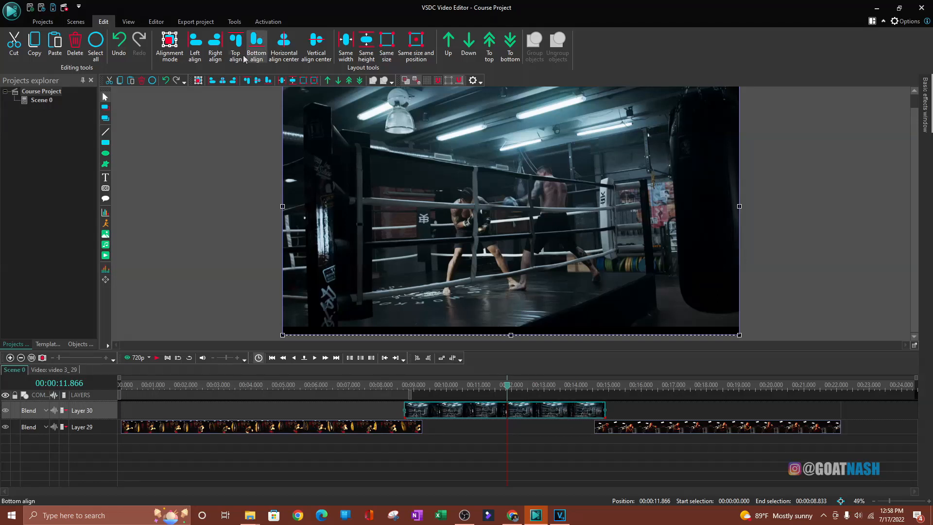
click(159, 19)
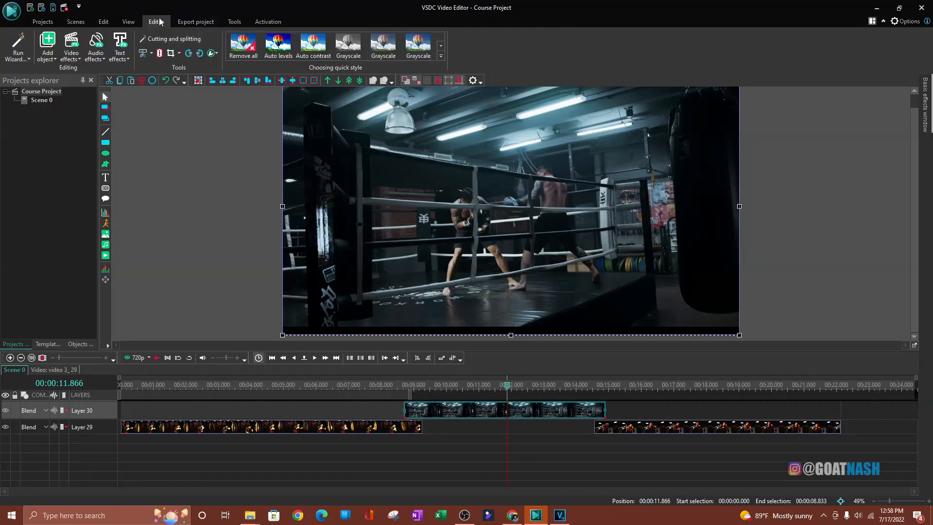
click(41, 370)
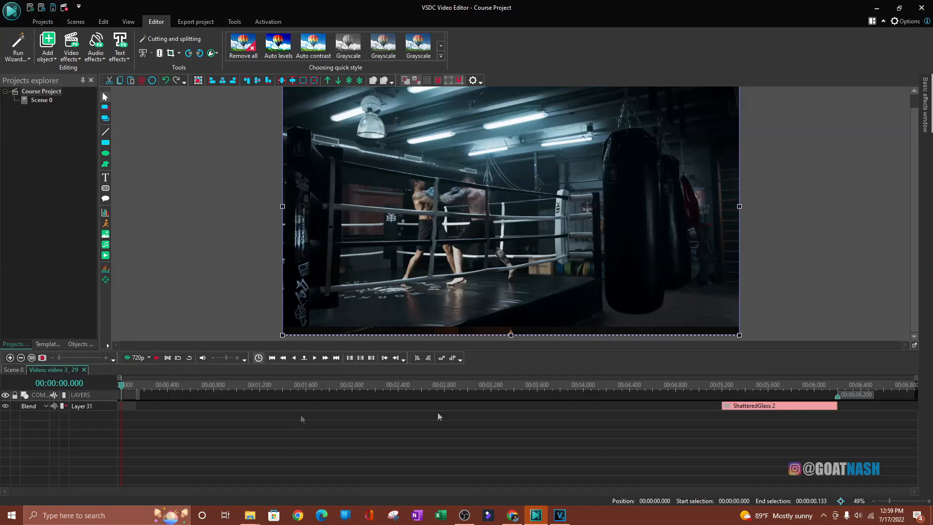
Move the Shattered glass transition to the very start of the video 3 clip and return to Scene 0
double_click(768, 411)
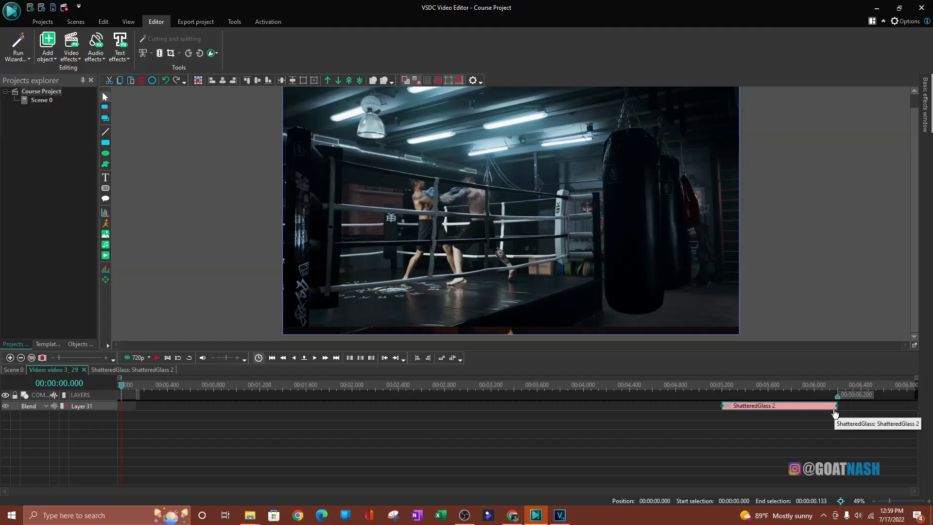
drag(822, 411, 187, 413)
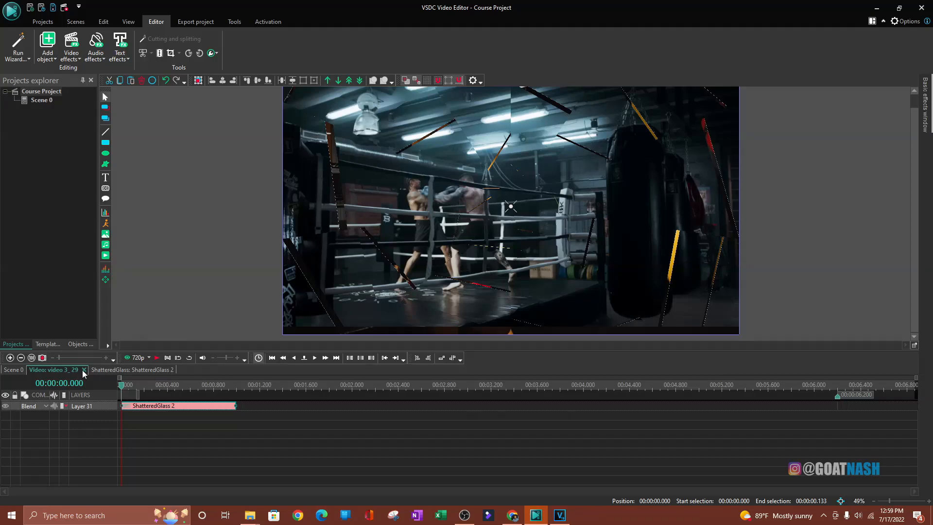
click(83, 369)
Preview the scene from about 7.5 s, close the preview, and lower the preview quality to 480p
drag(404, 390, 365, 388)
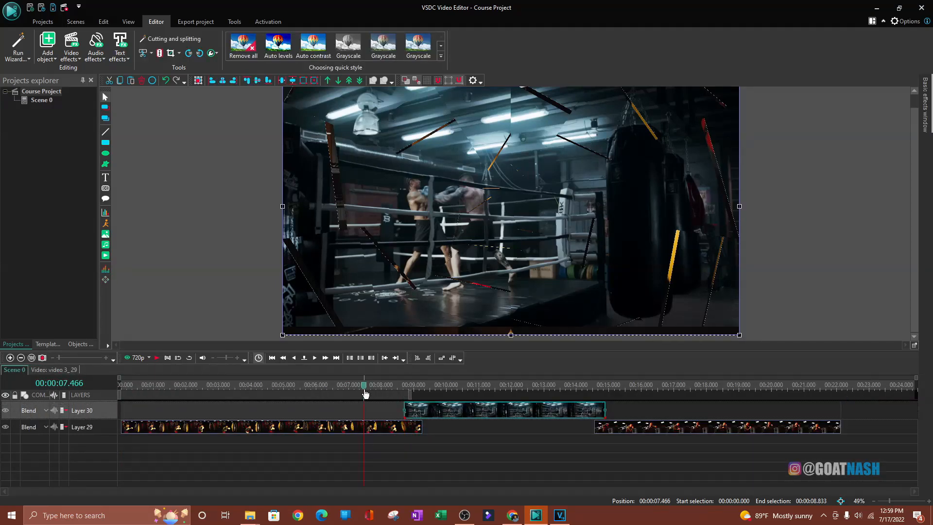
click(137, 358)
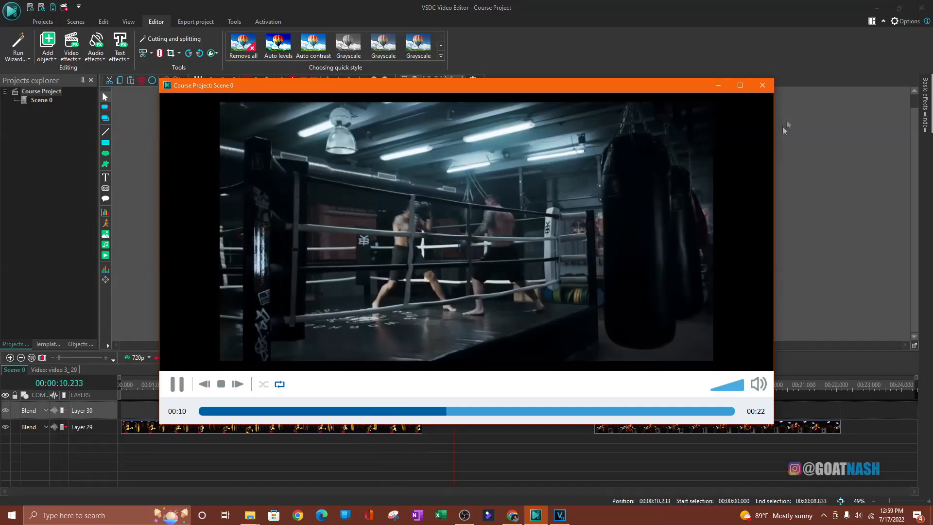
click(762, 85)
click(149, 358)
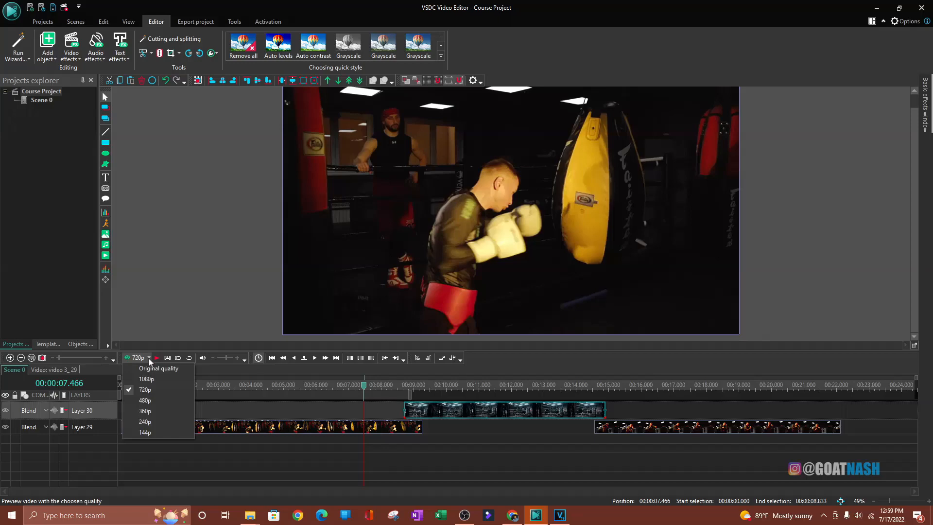
click(158, 401)
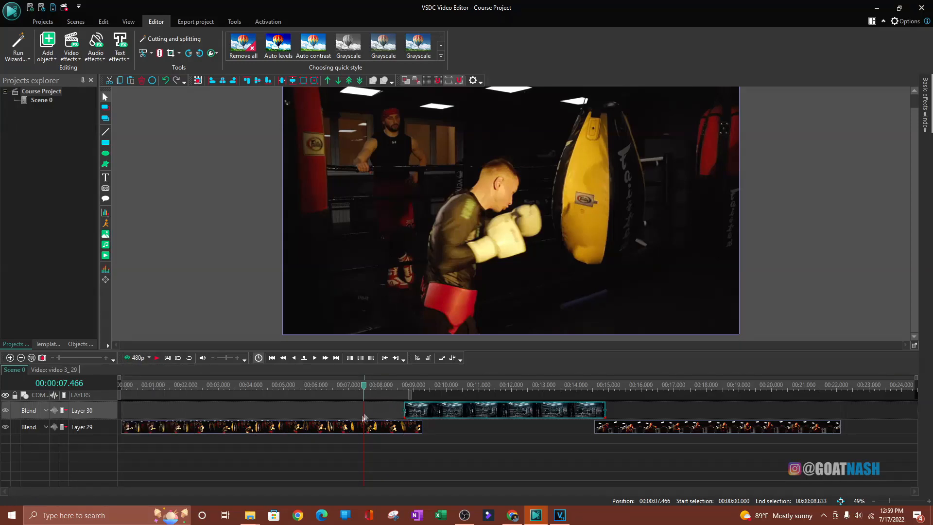
Add a Page turn transition at the end of the video 3 clip, placed on a new layer
double_click(422, 413)
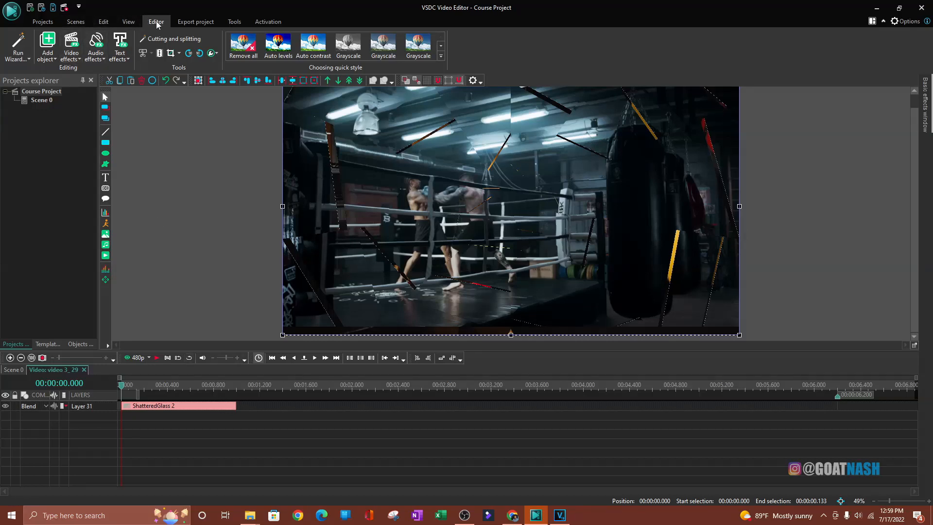
click(73, 57)
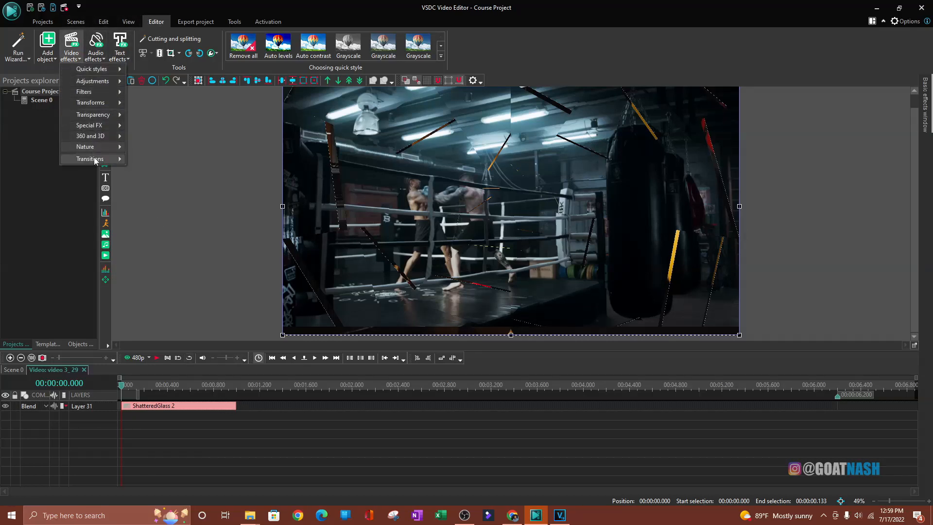
mouse_move(97, 158)
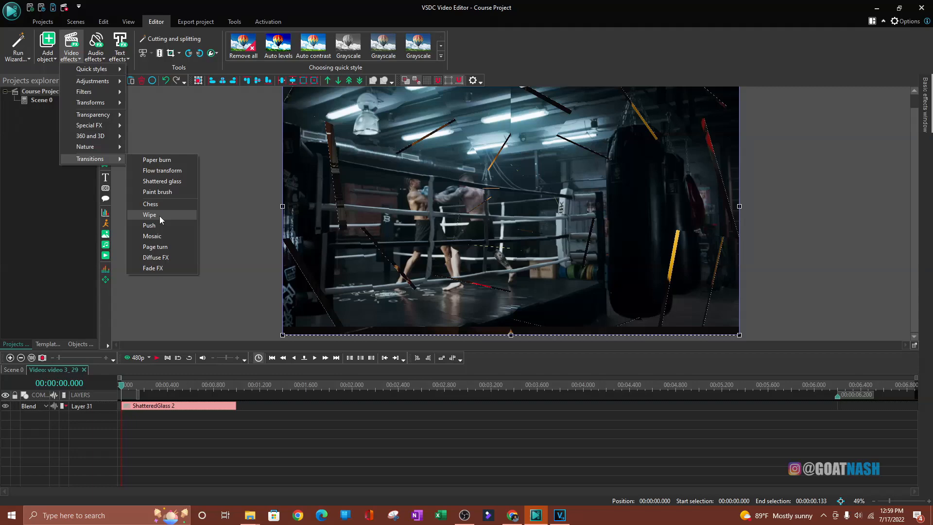
click(167, 248)
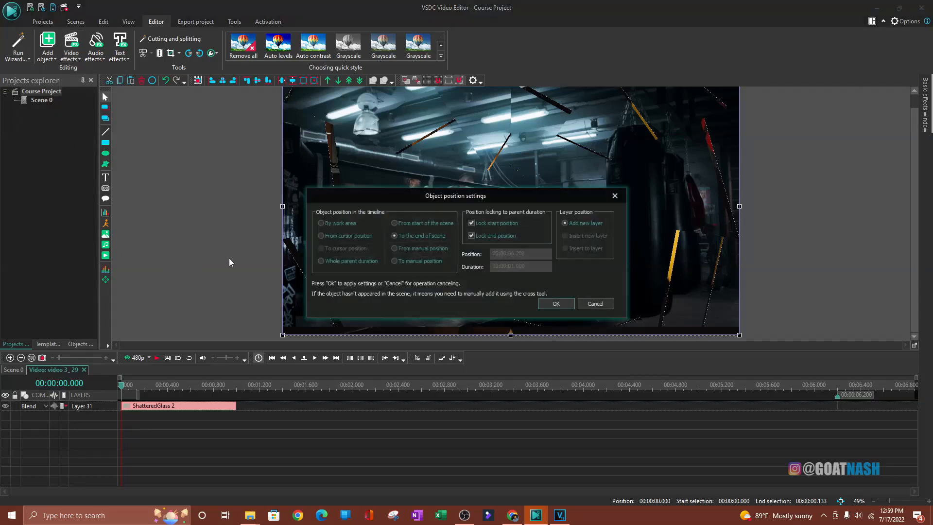
click(556, 305)
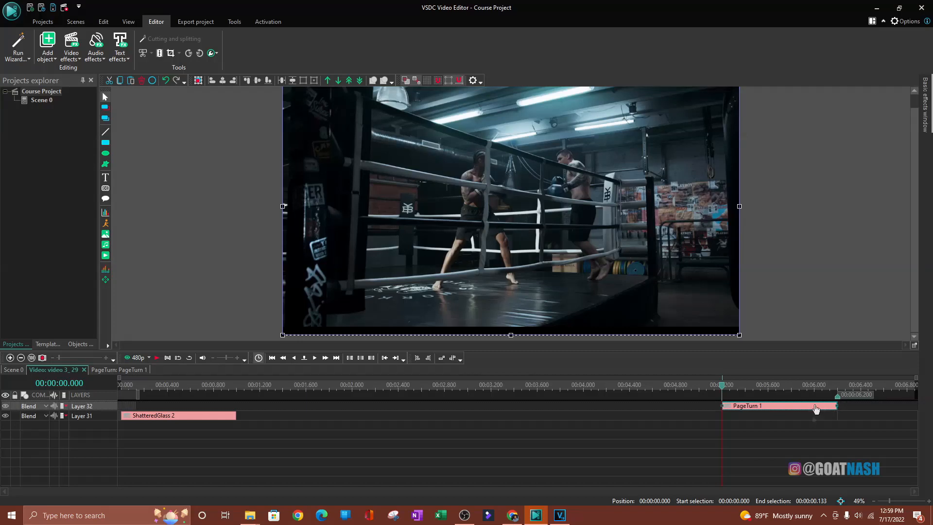
Preview both transitions in Scene 0 from about 5.5 s and close the preview
click(14, 370)
drag(574, 390, 298, 386)
click(136, 358)
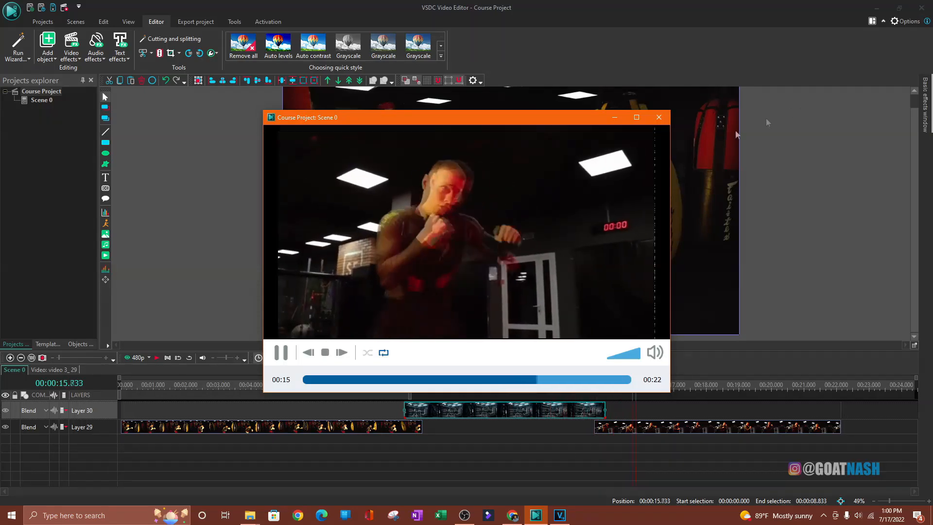
click(658, 117)
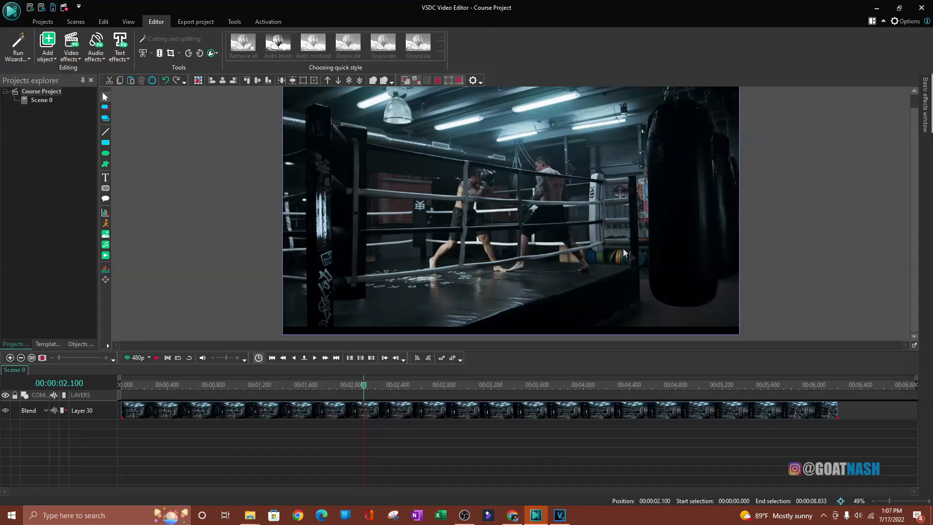
Play the shattered glass opening of the lone video 3 clip from about 0.4 s, stop playback, and select the clip
drag(364, 389, 164, 386)
key(space)
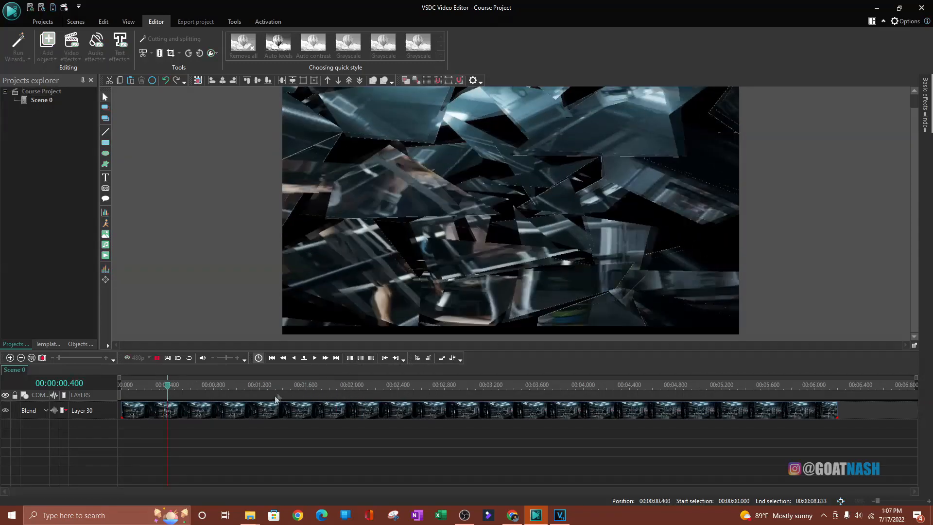
key(space)
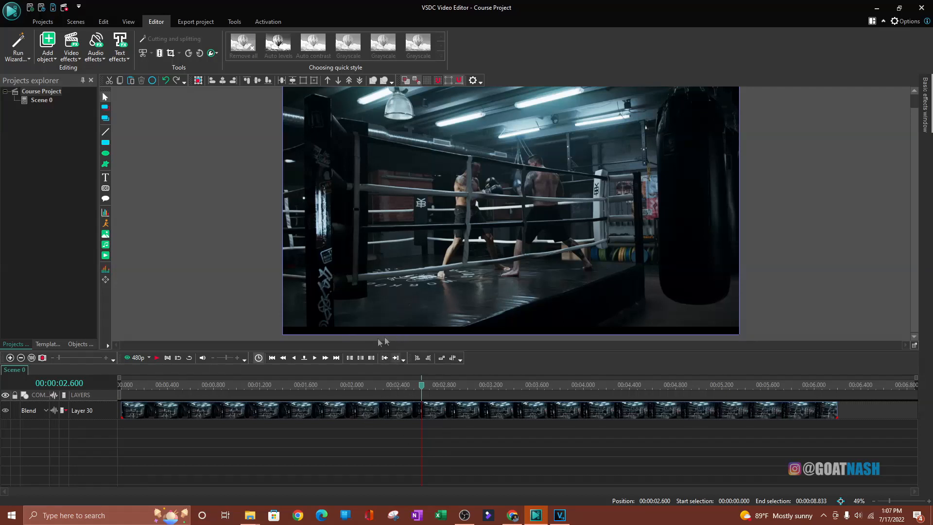
click(388, 414)
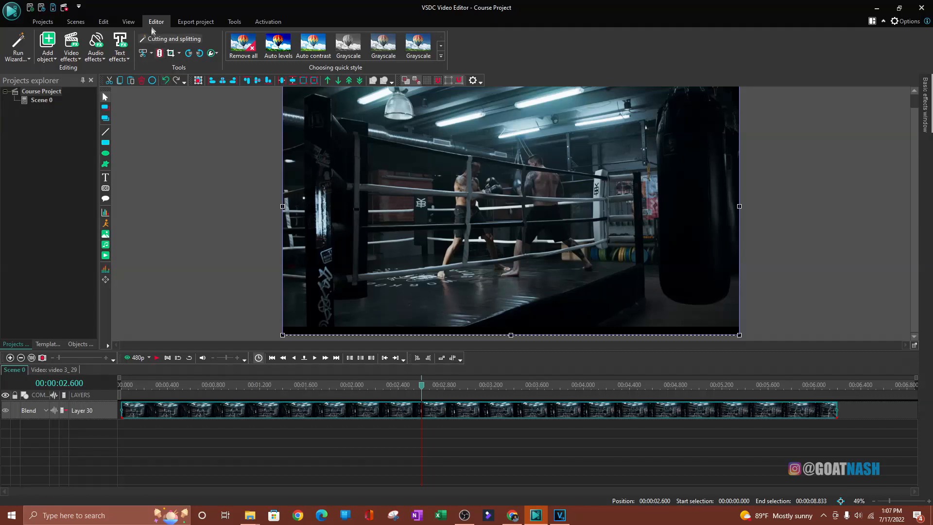
Try the Hefe Instagram style on the video 3 clip and remove all effects from it
click(71, 58)
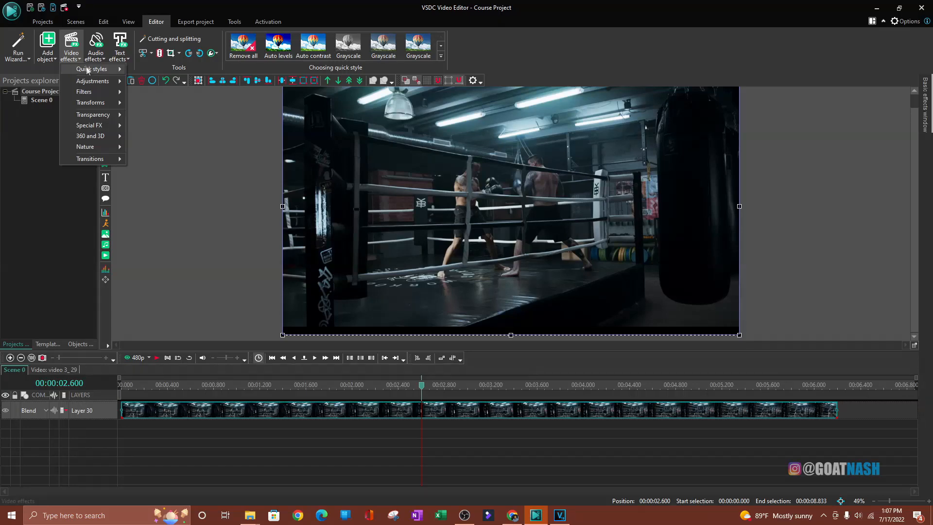
mouse_move(88, 73)
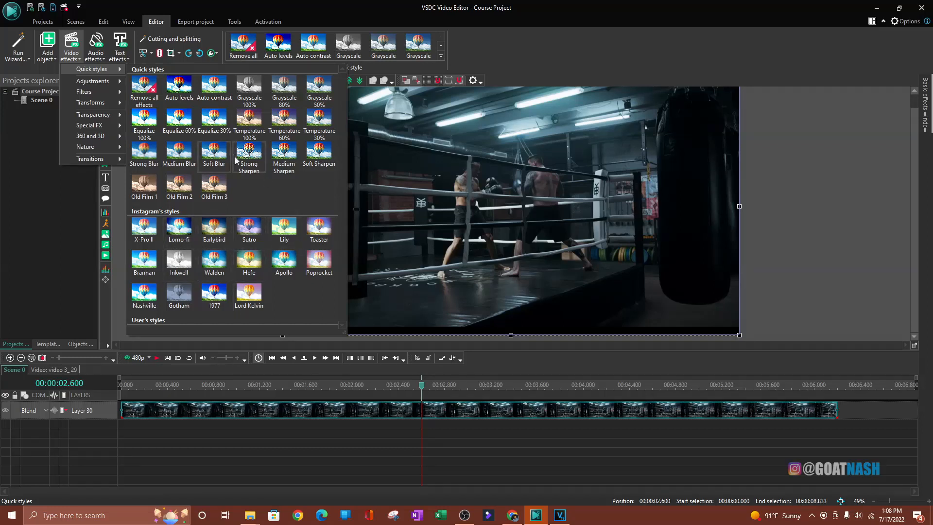
click(250, 262)
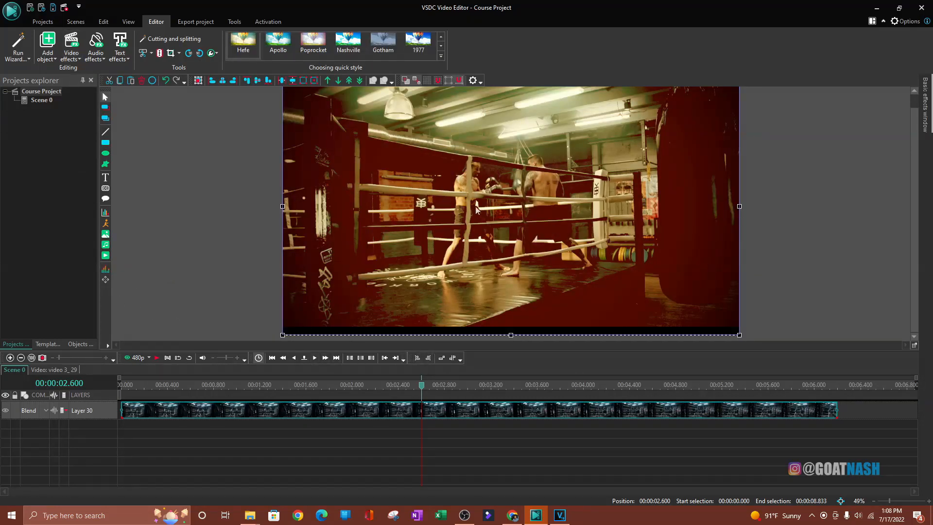
click(70, 64)
mouse_move(91, 69)
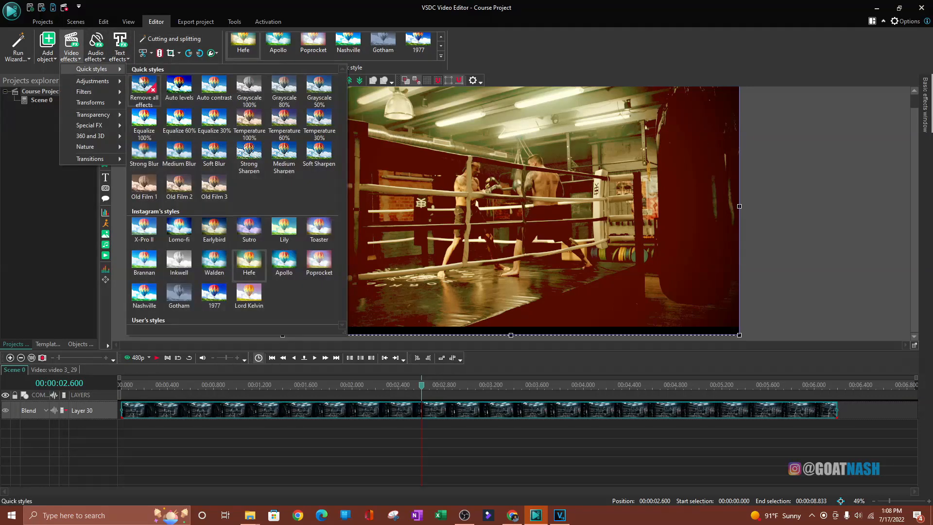
click(146, 92)
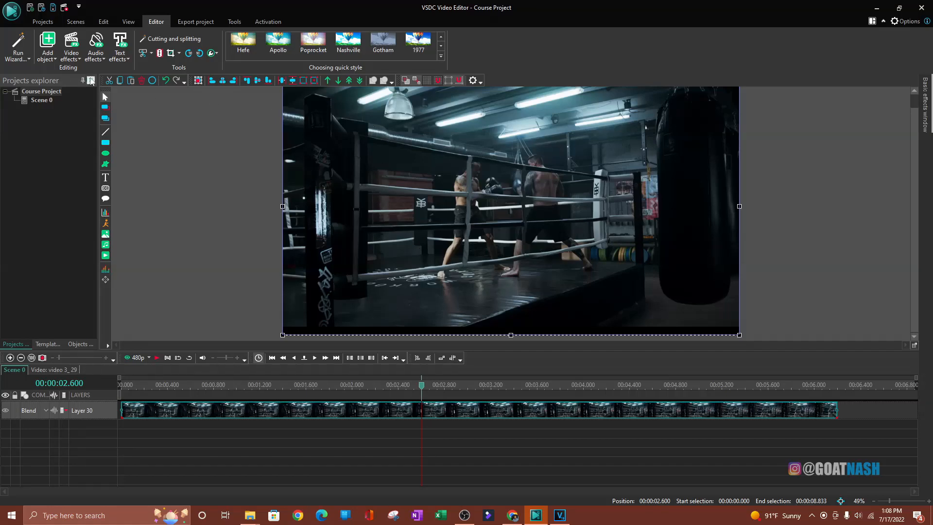
Try the Auto levels quick style on the video 3 clip, check it at about 1.5 s, and remove all effects
click(74, 58)
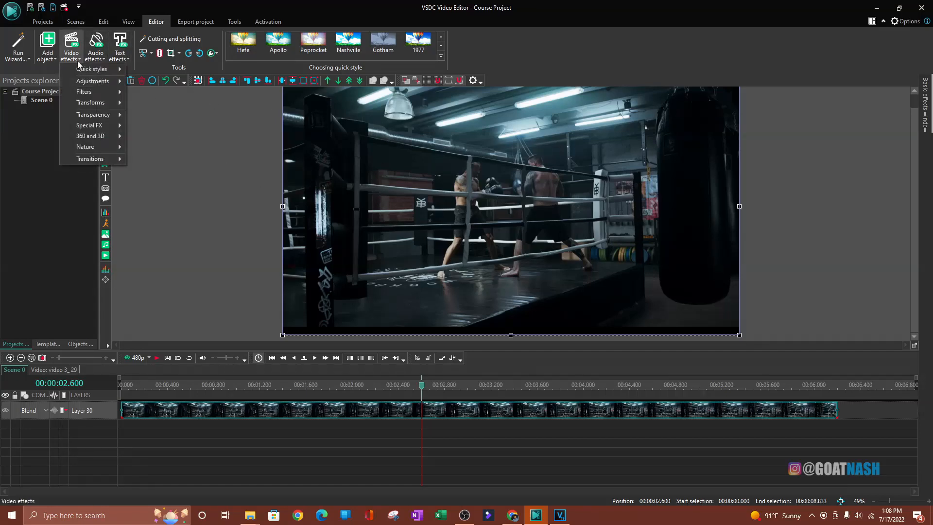
mouse_move(90, 72)
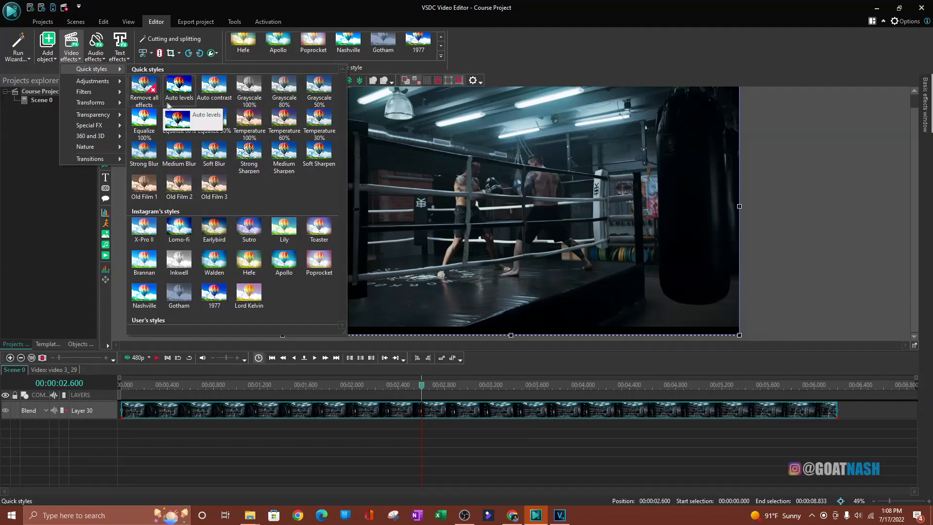
click(178, 92)
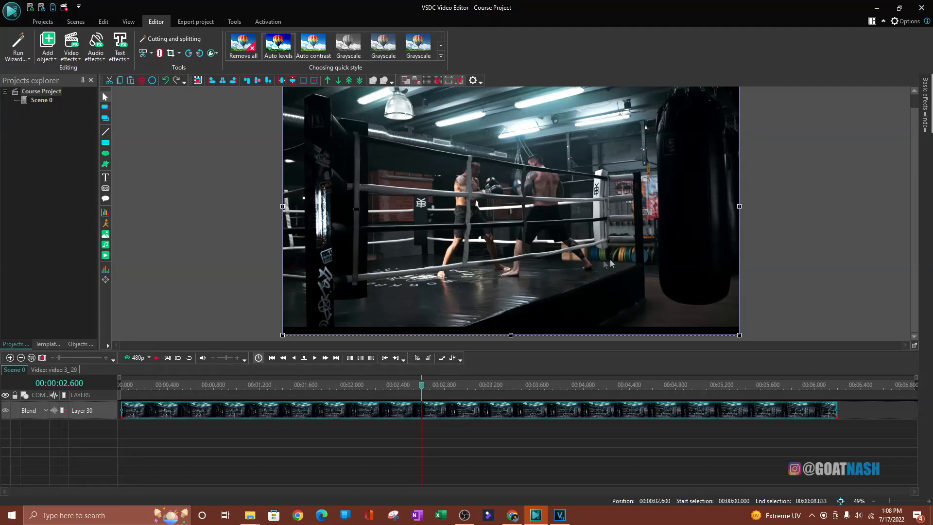
drag(422, 385, 302, 378)
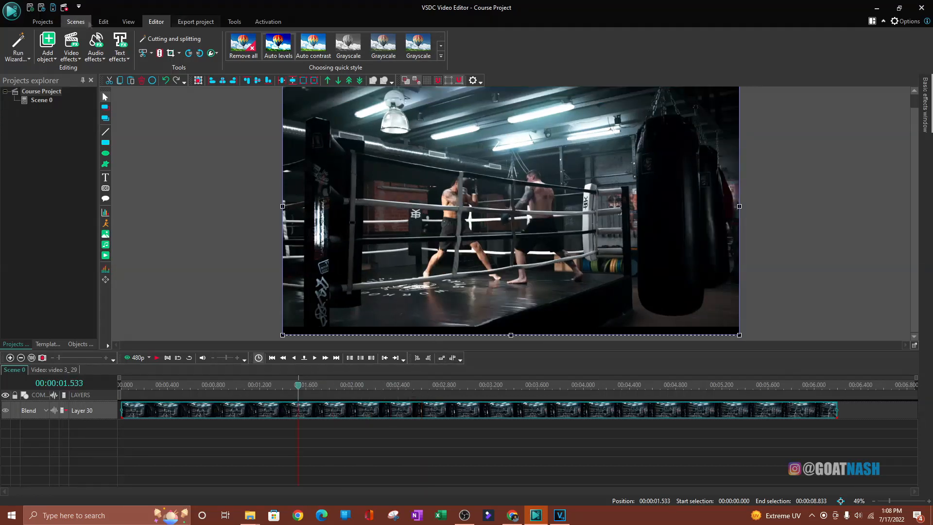
click(64, 59)
mouse_move(93, 69)
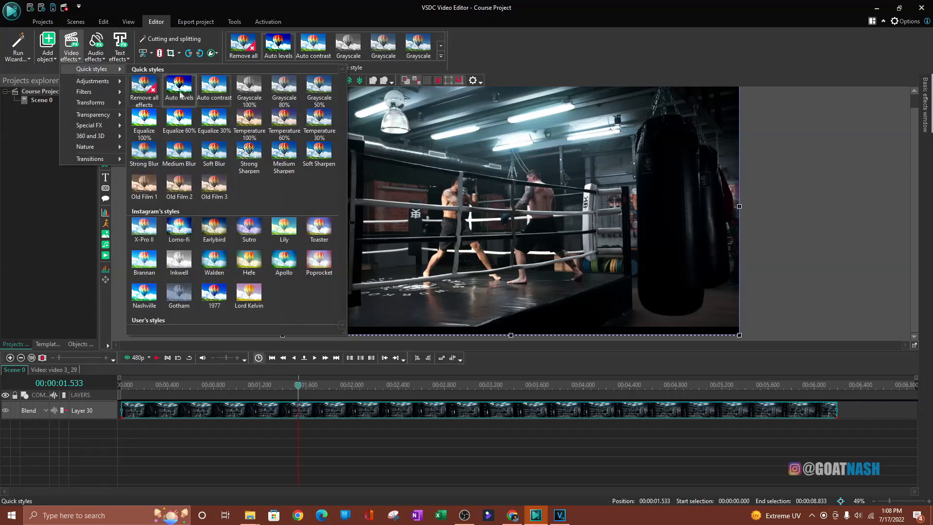
click(136, 95)
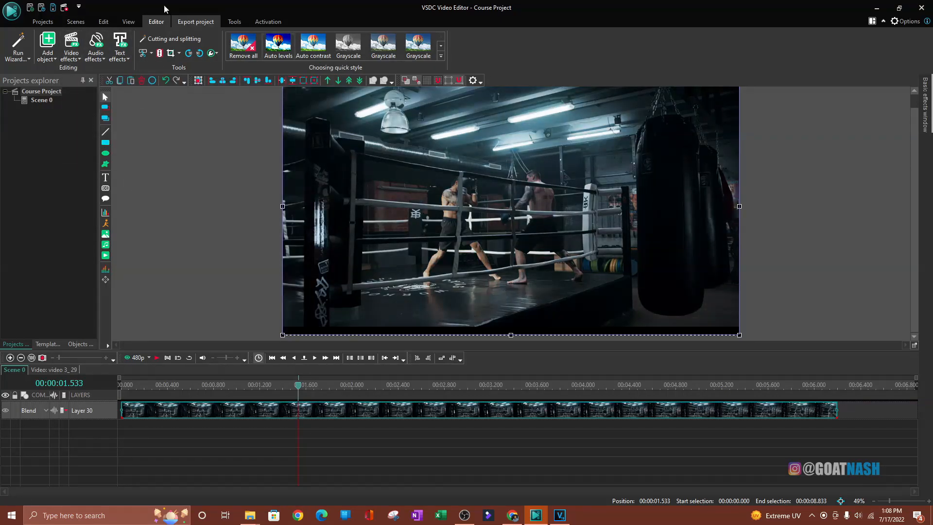
Add a Stack blur filter to the video 3 clip from the cursor position at 1.533 s, inserting a new layer
click(72, 55)
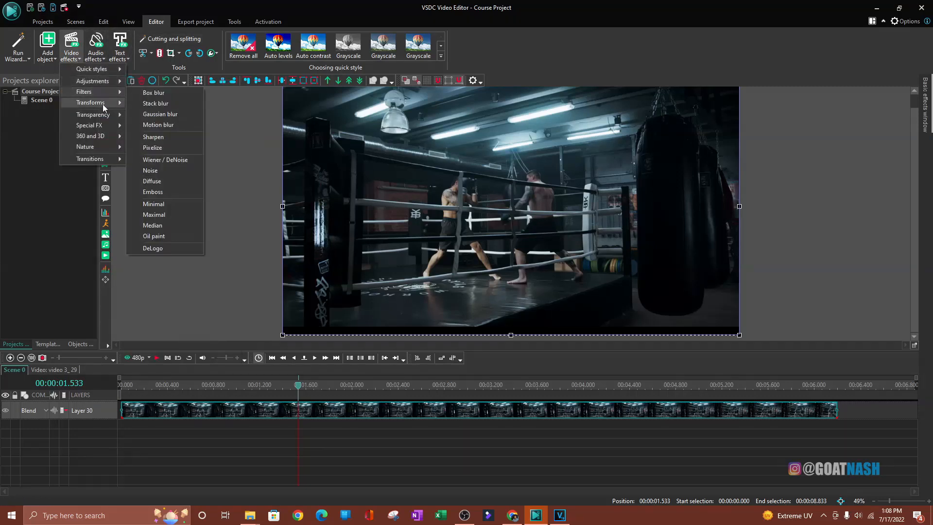
mouse_move(96, 94)
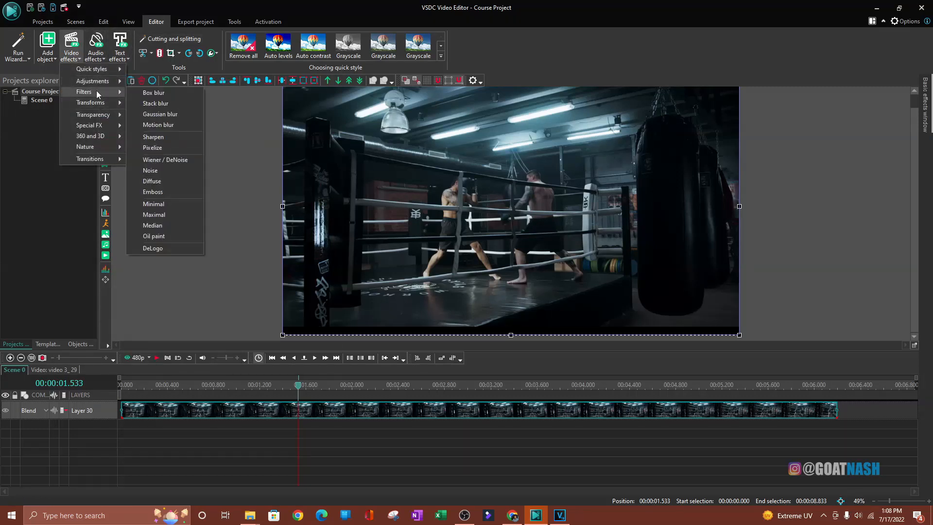
click(162, 107)
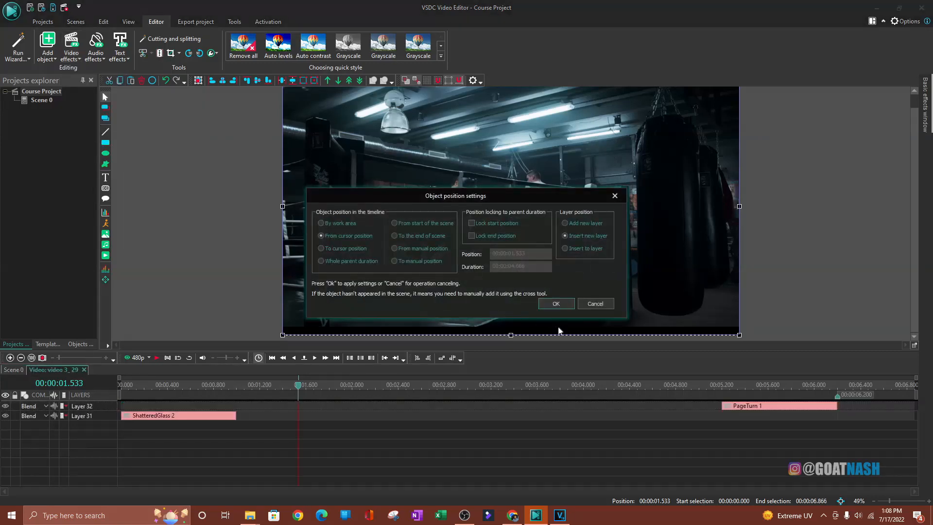
click(556, 304)
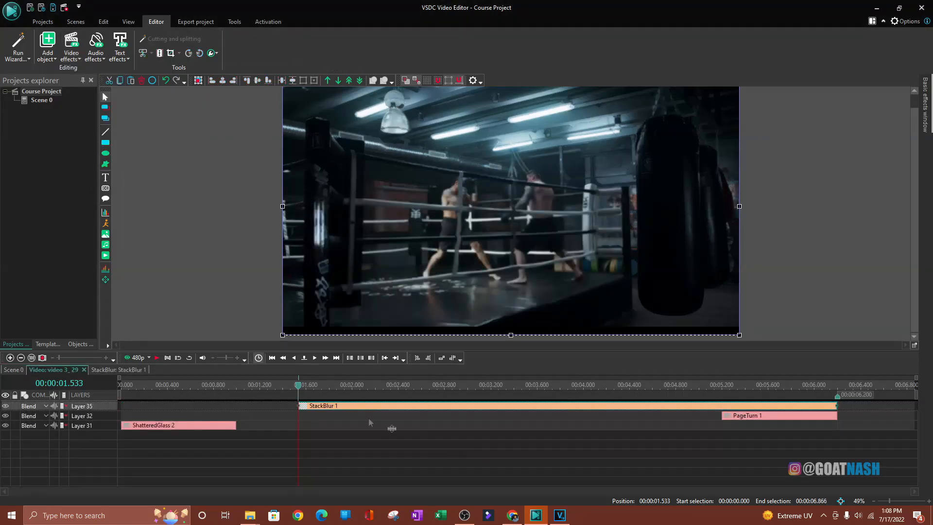
Scrub through the blurred part of the clip in its own timeline and in Scene 0
drag(300, 387, 476, 404)
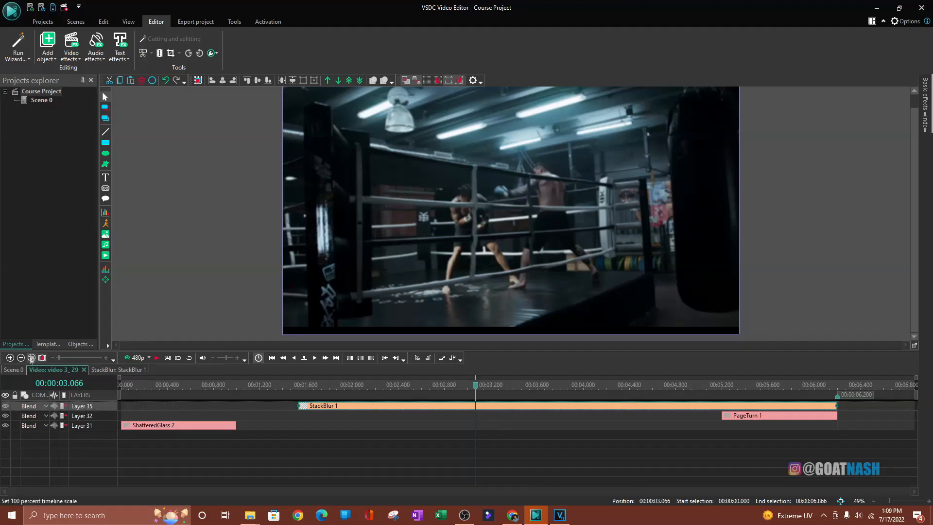
click(46, 369)
drag(477, 389, 161, 415)
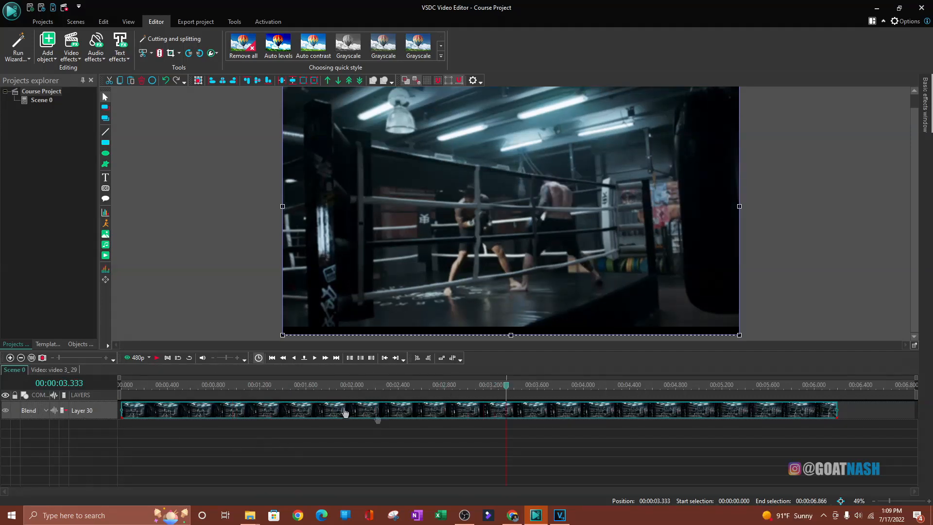
Delete the stack blur, shattered glass and page turn effects from the video 3 clip and return to Scene 0
click(42, 372)
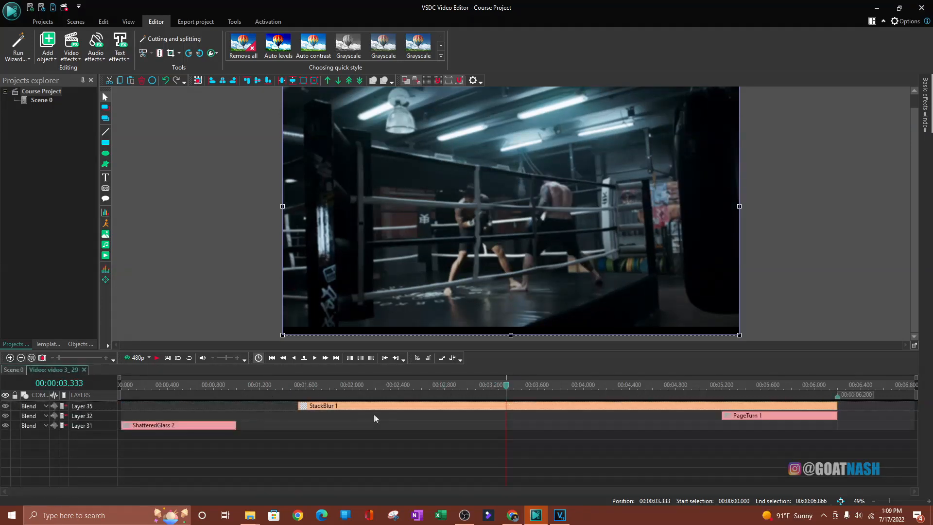
click(374, 413)
key(Delete)
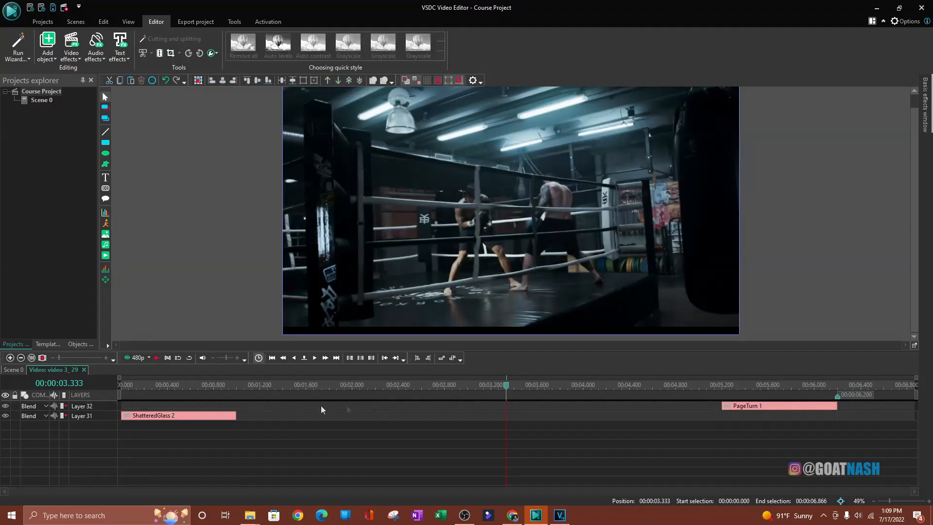
click(187, 417)
key(Delete)
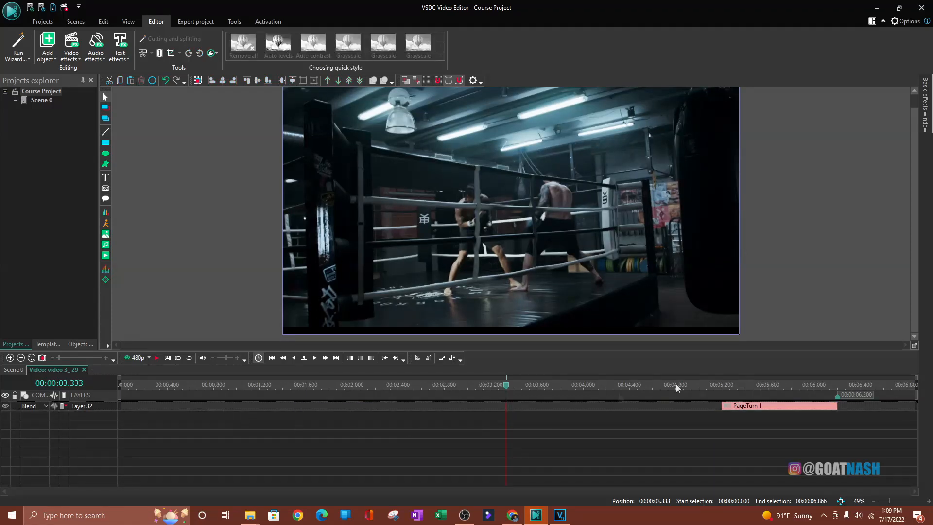
click(752, 407)
key(Delete)
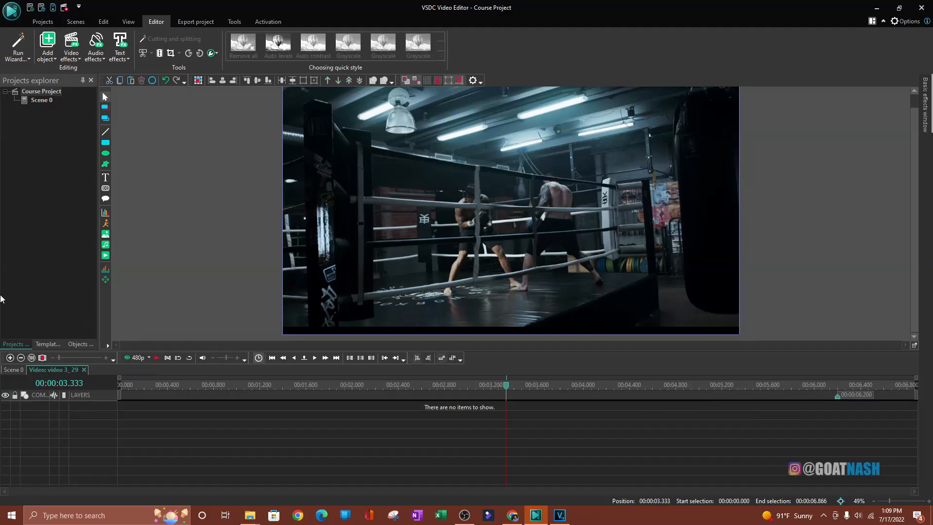
click(83, 370)
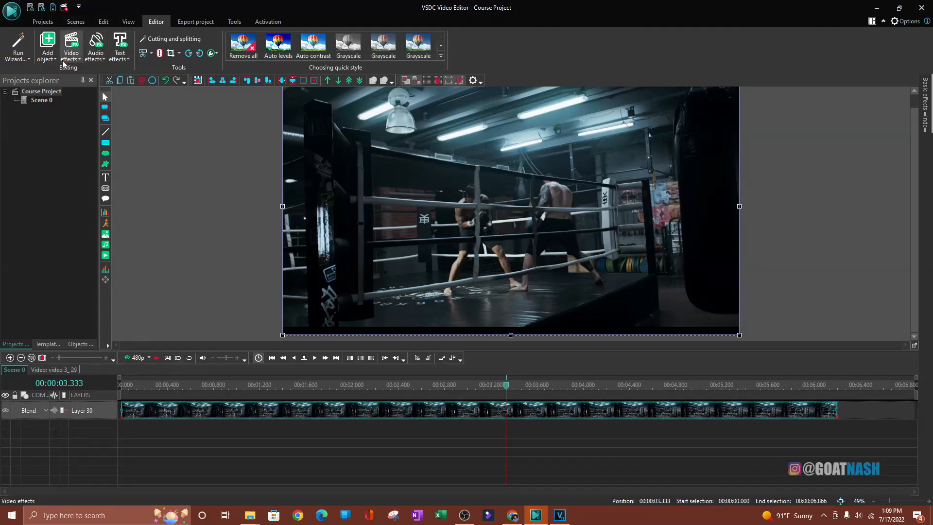
Add a Noise TV effect to the clip from the cursor position and scrub Scene 0 to about 4 s
click(71, 49)
mouse_move(88, 127)
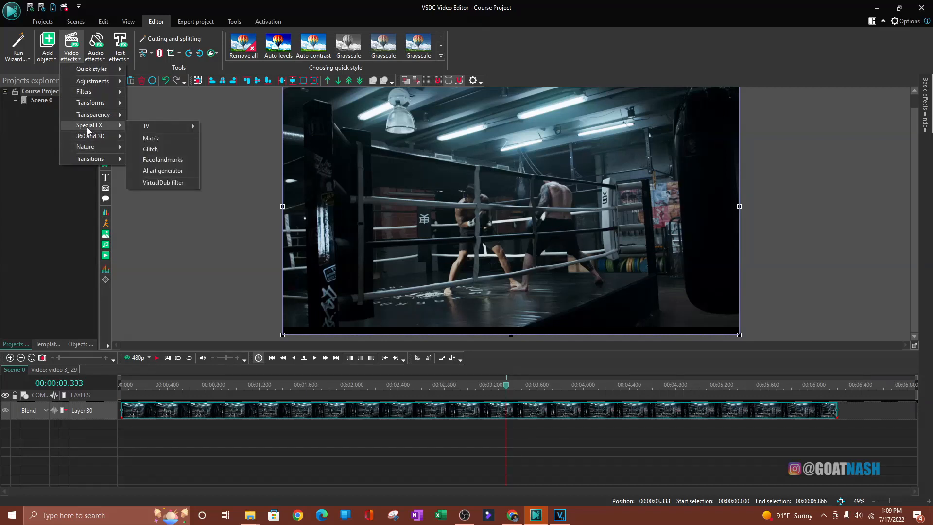
mouse_move(192, 128)
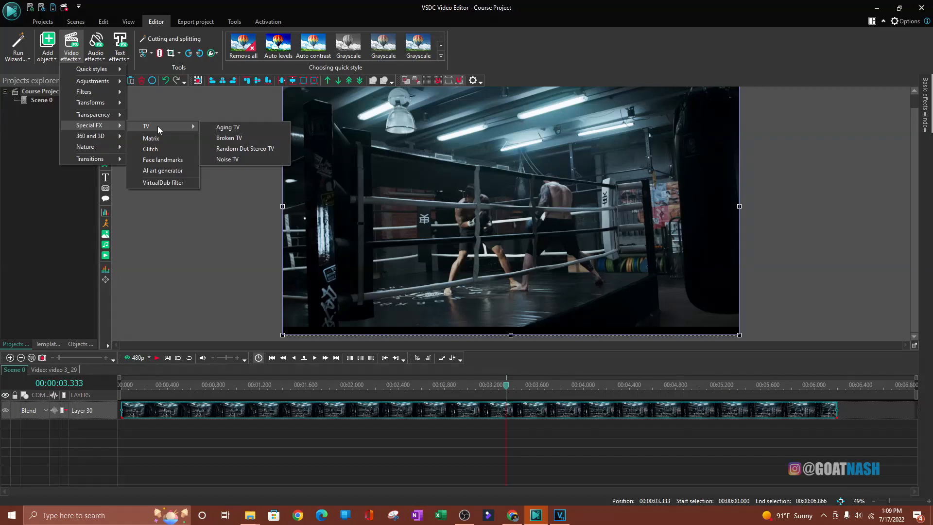
click(235, 158)
click(555, 303)
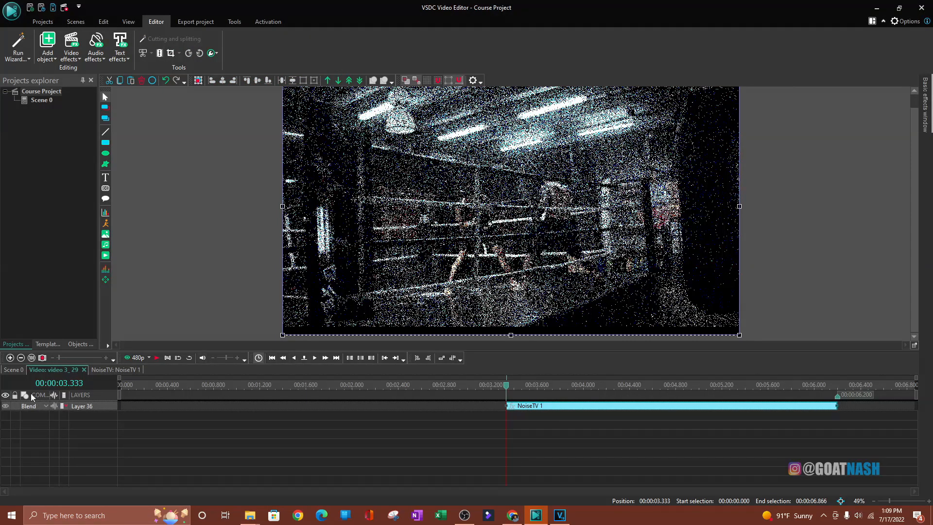
click(13, 370)
drag(509, 389, 591, 404)
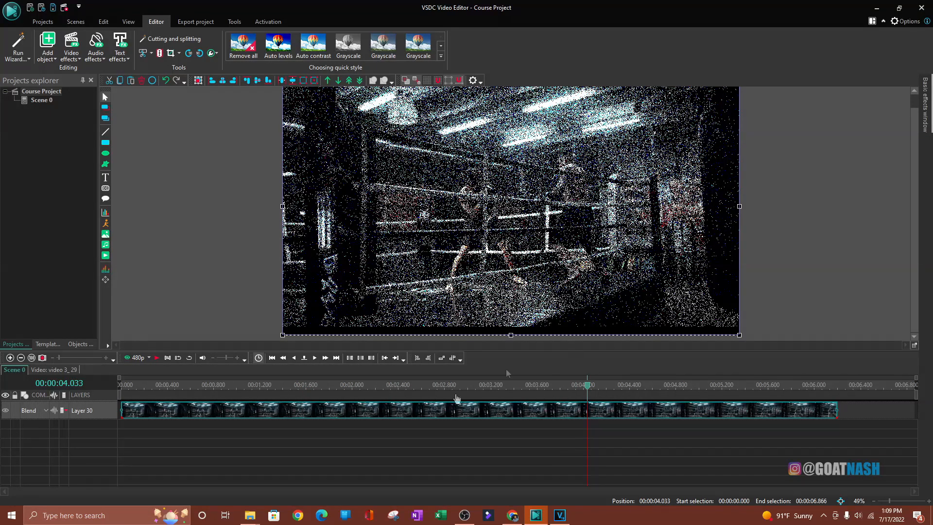
Delete the Noise TV effect from the video 3 clip and return to Scene 0
double_click(422, 415)
click(505, 407)
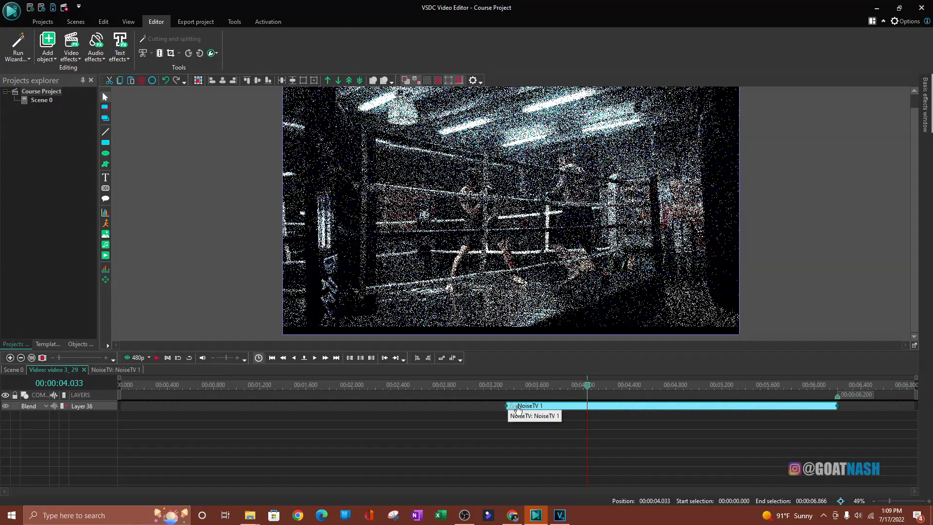
click(519, 409)
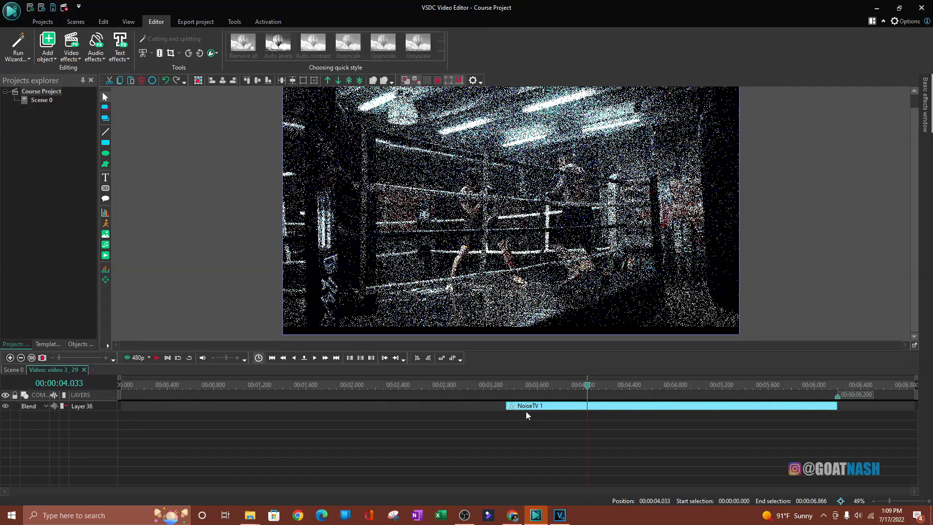
key(Delete)
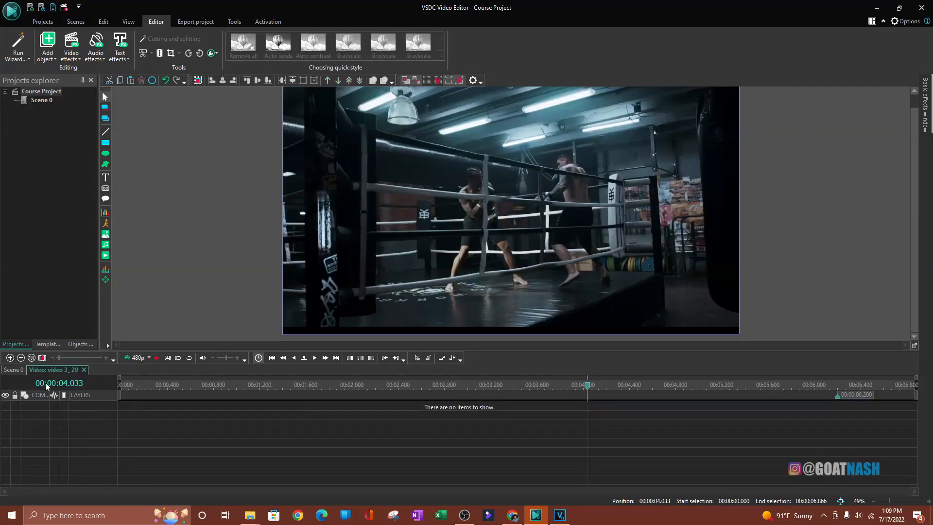
click(24, 369)
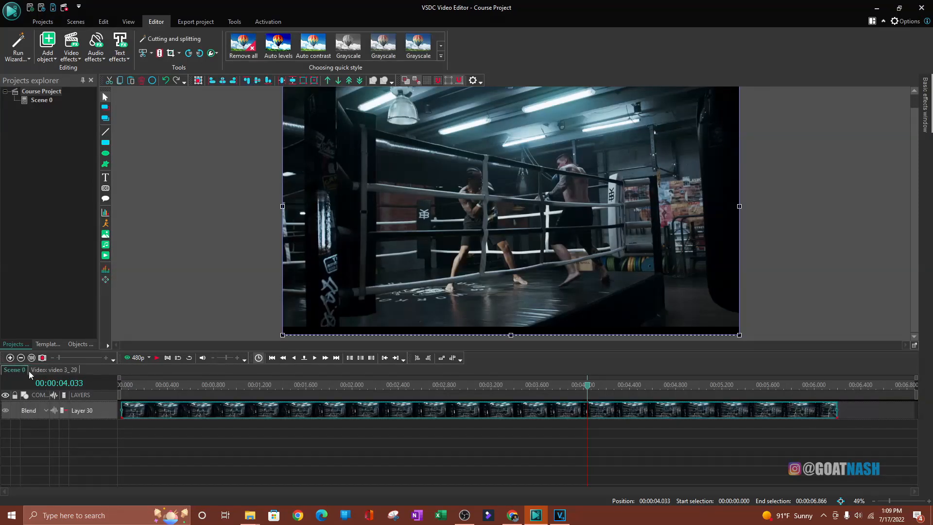
Add a Glitch effect to the clip on a new layer and trim its start to about 5.1 s
click(101, 61)
click(71, 58)
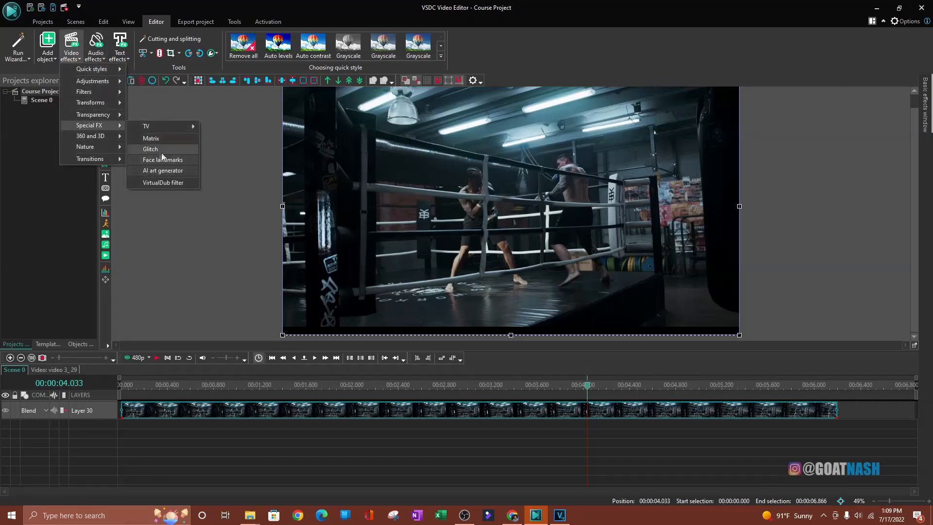
click(153, 150)
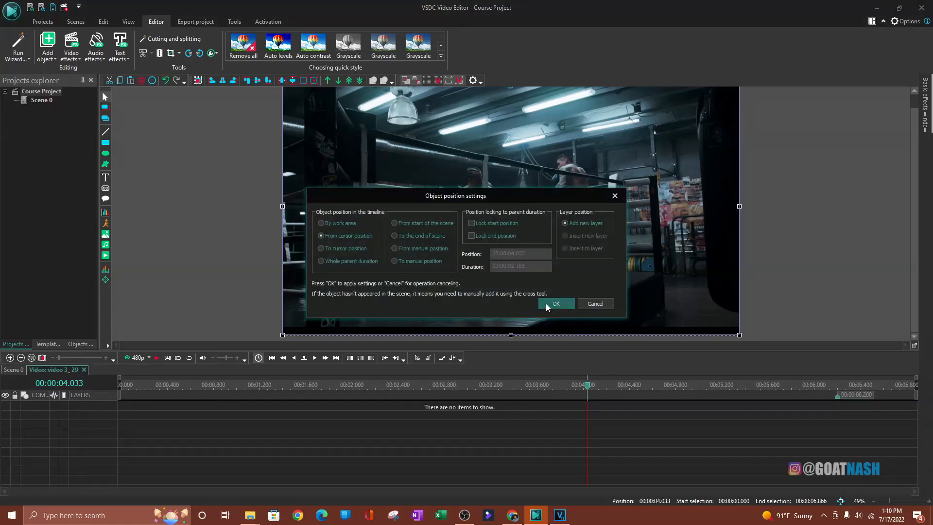
click(546, 305)
drag(588, 406, 121, 405)
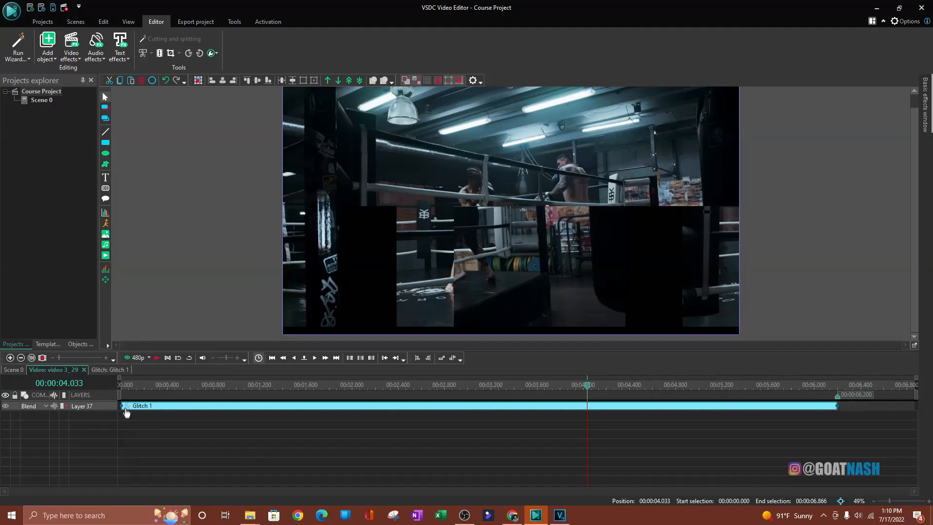
drag(120, 405, 714, 407)
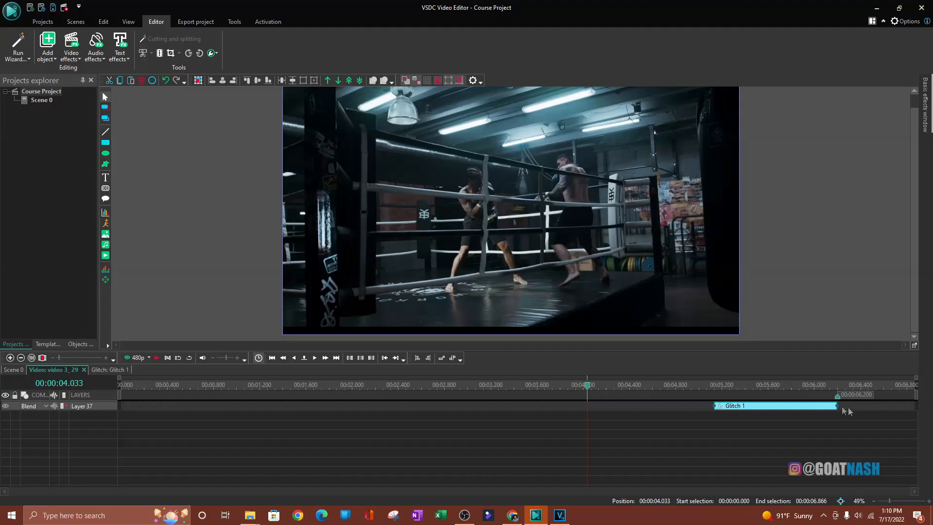
Preview the Glitch effect at the end of the clip in Scene 0
click(14, 369)
click(134, 357)
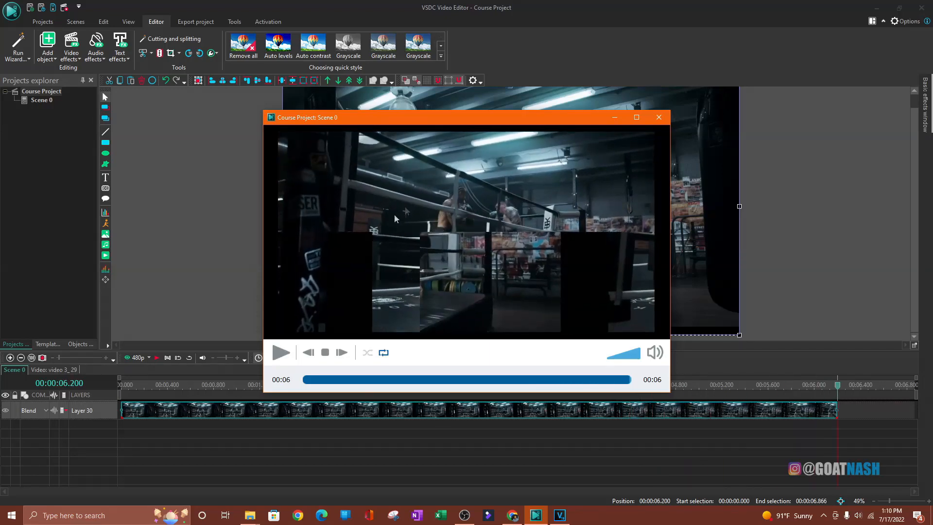
Close the scene preview and look through the quick styles, filters and special effects available for the clip
click(660, 119)
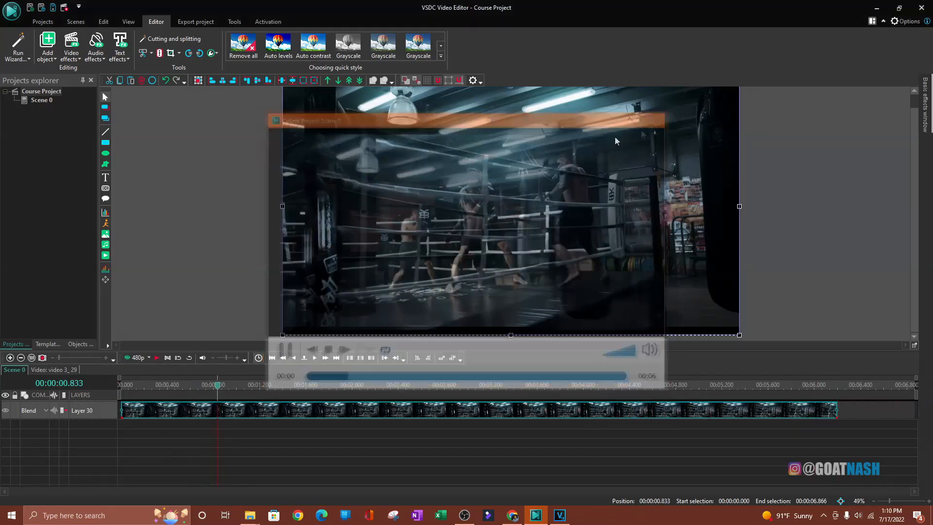
click(71, 54)
mouse_move(83, 67)
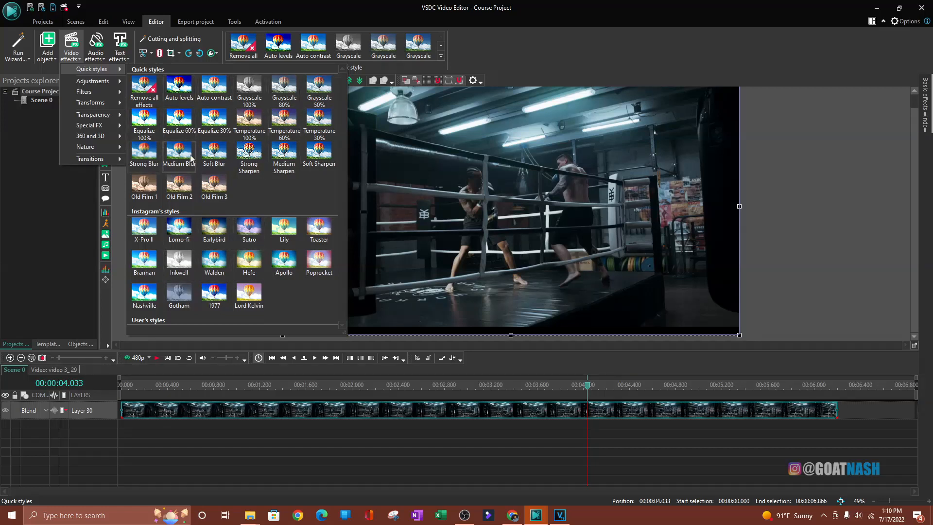
mouse_move(101, 93)
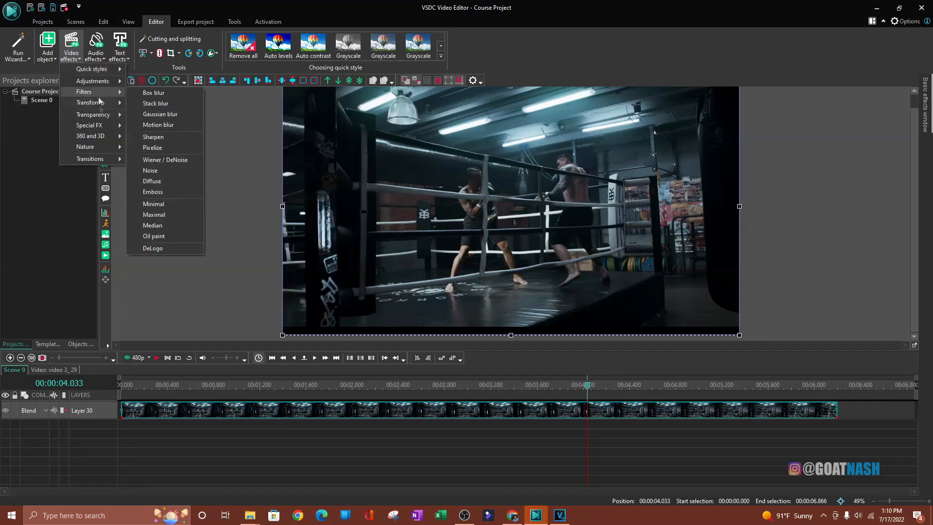
mouse_move(97, 128)
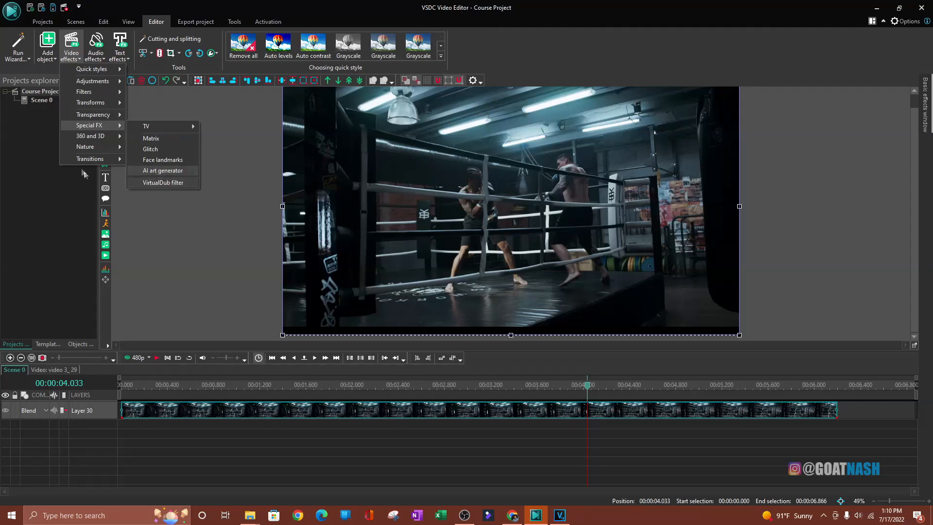
click(213, 243)
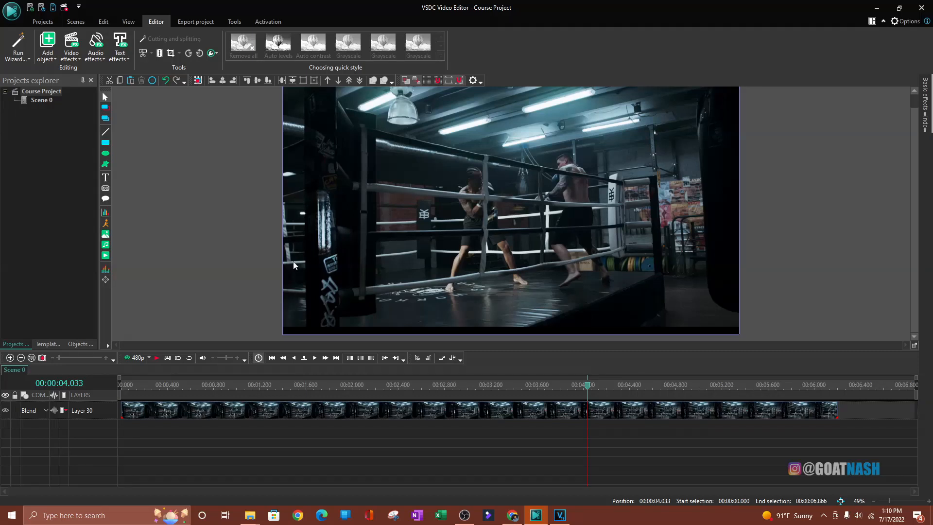
Try the Auto levels quick style on the Layer 30 clip
click(354, 413)
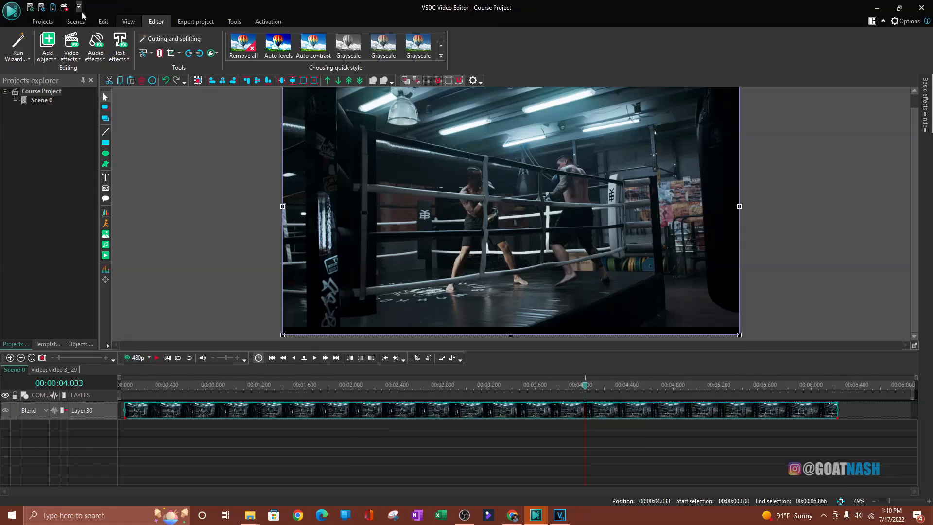
click(72, 50)
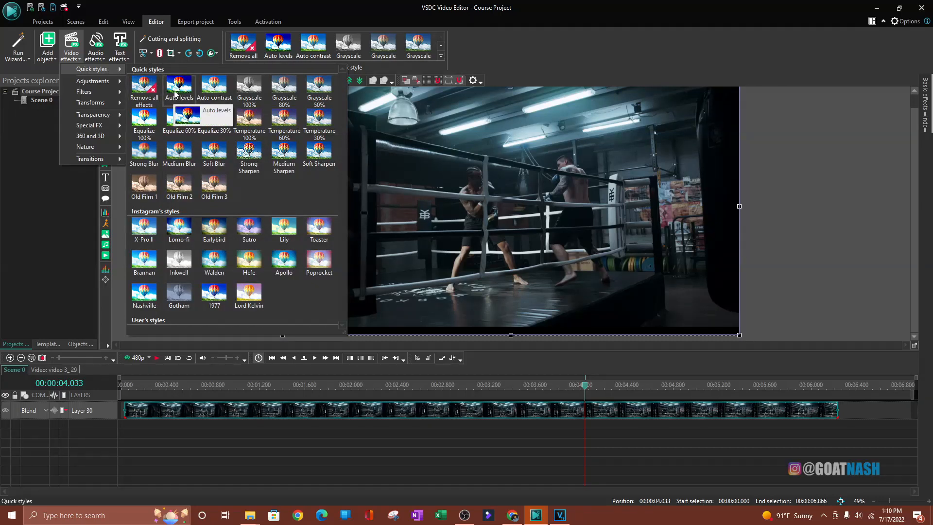
click(172, 97)
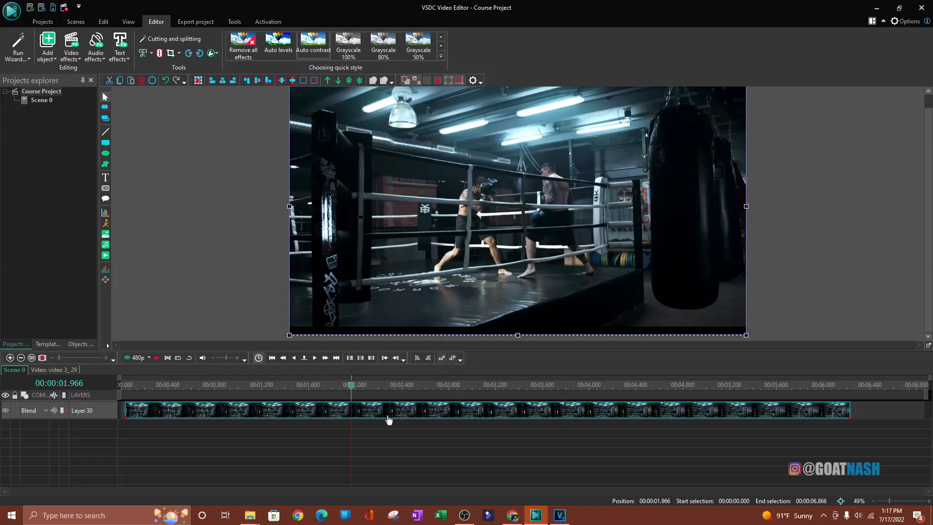
Delete the AutoContrast effect from the video 3 clip and return to Scene 0
mouse_move(373, 414)
double_click(373, 414)
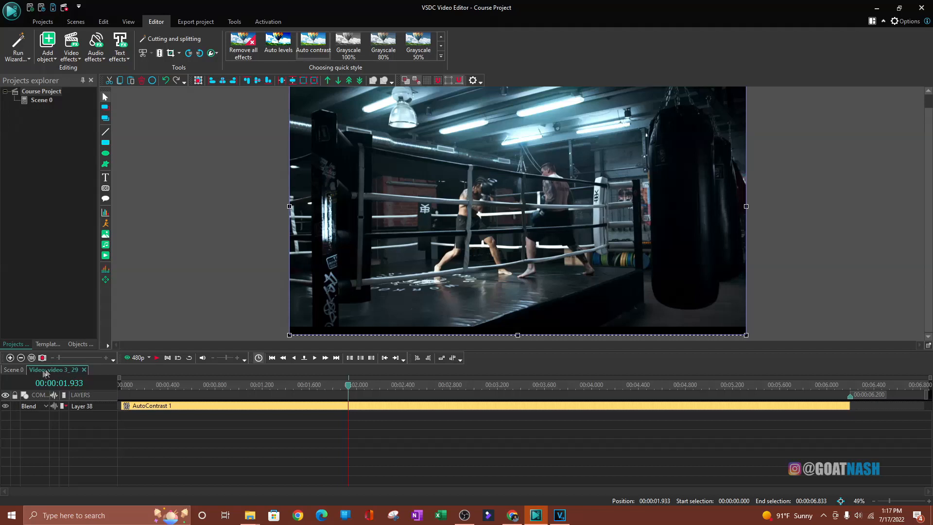
click(384, 410)
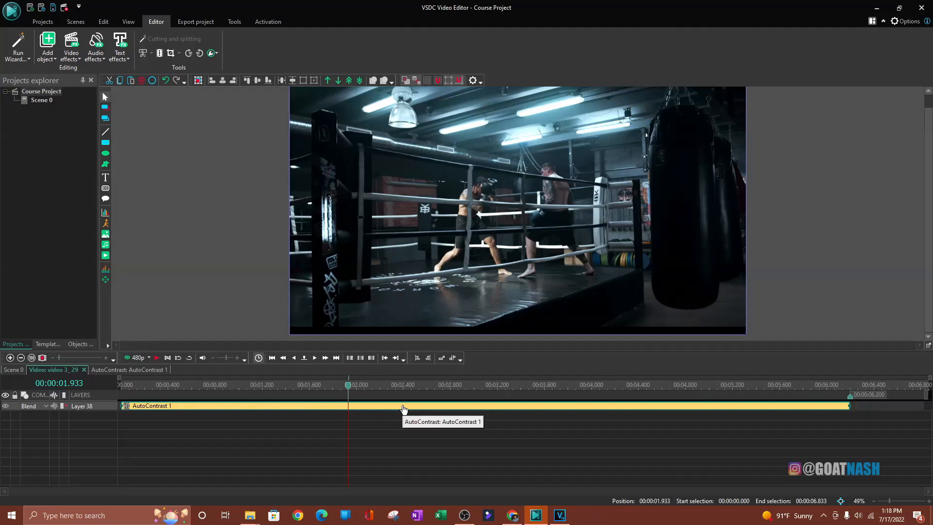
click(141, 80)
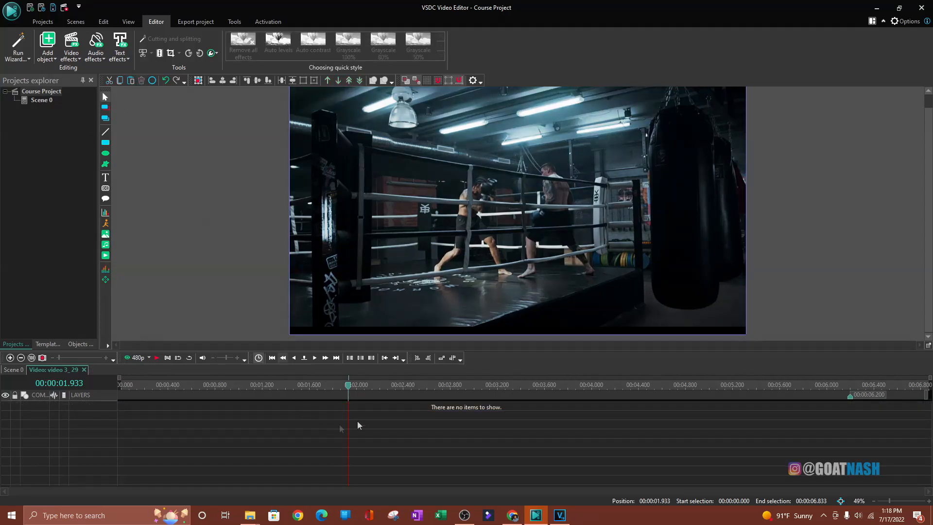
click(84, 369)
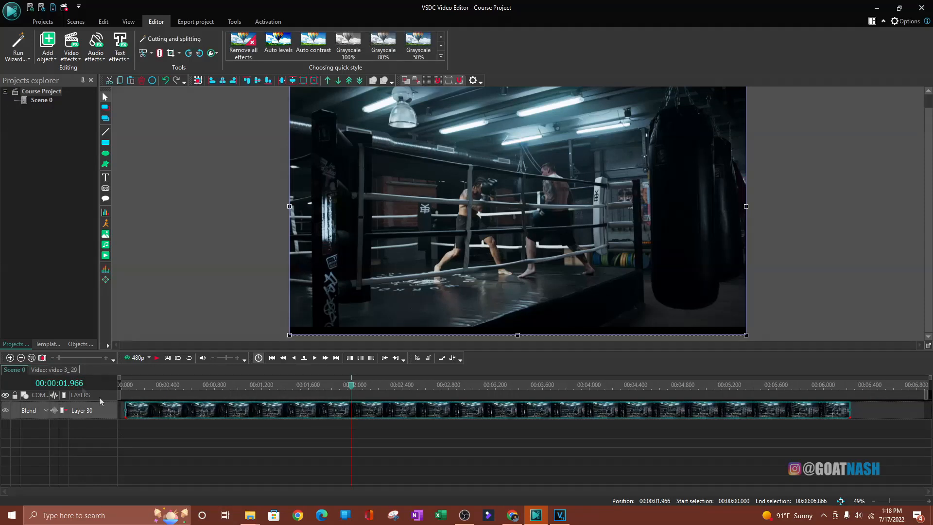
Scrub Scene 0 to about 1.1 s and show the Basic effects window with auto-hide
drag(350, 387, 252, 388)
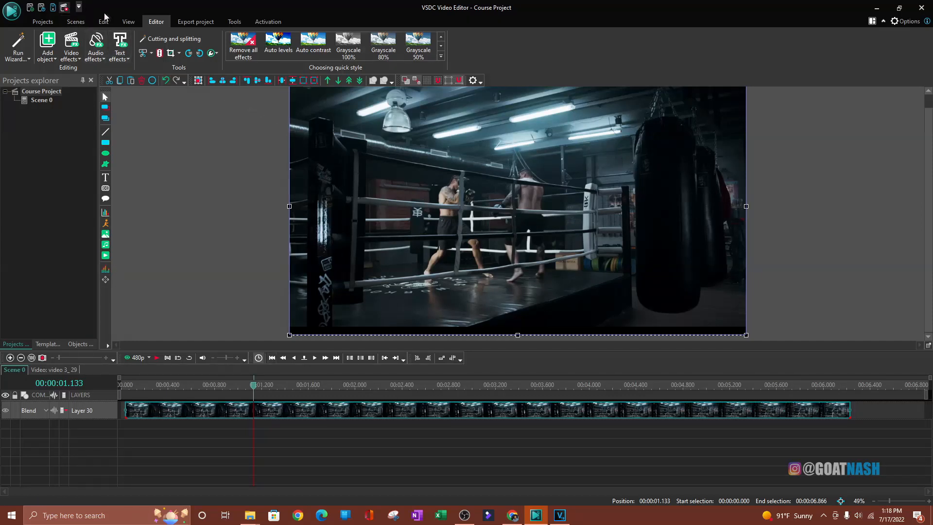
click(128, 21)
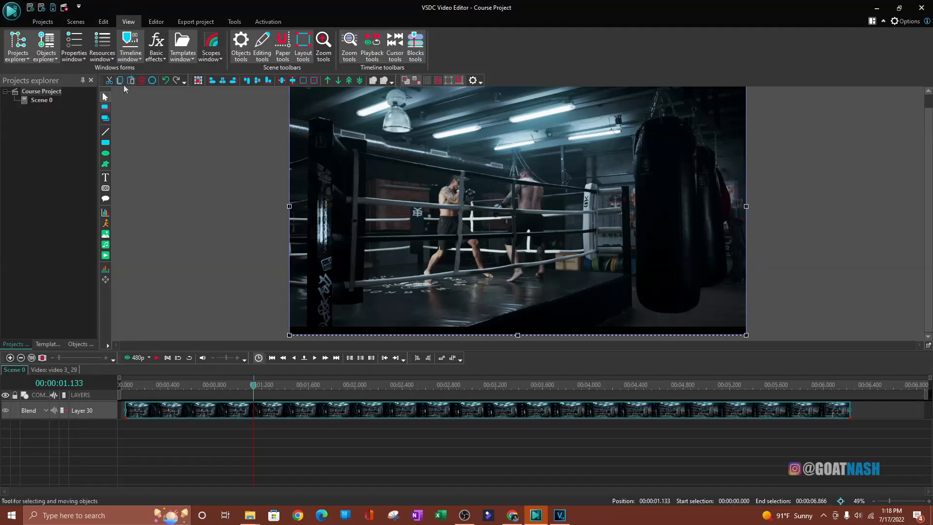
click(156, 45)
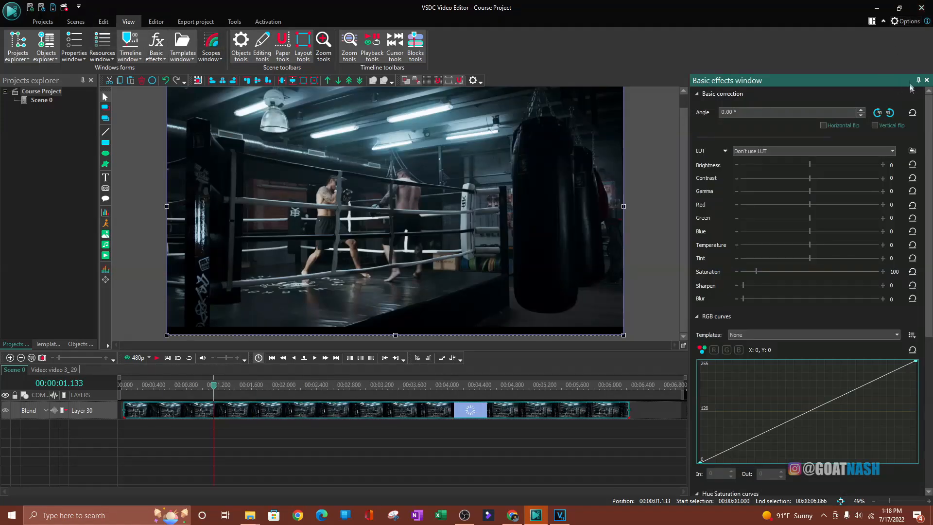
click(917, 80)
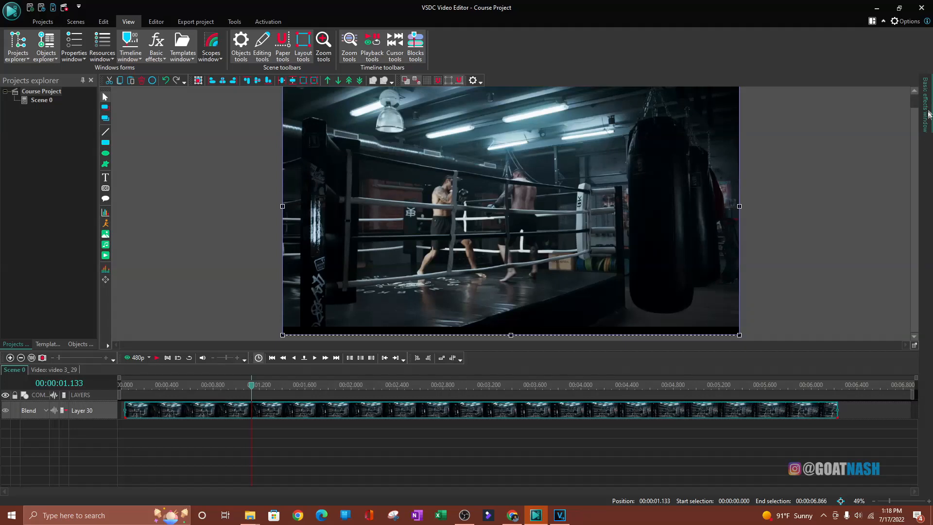
Try the Proxima, Comfort chain, Road trip and Faze LUTs on the clip, ending on Don't use LUT
mouse_move(925, 115)
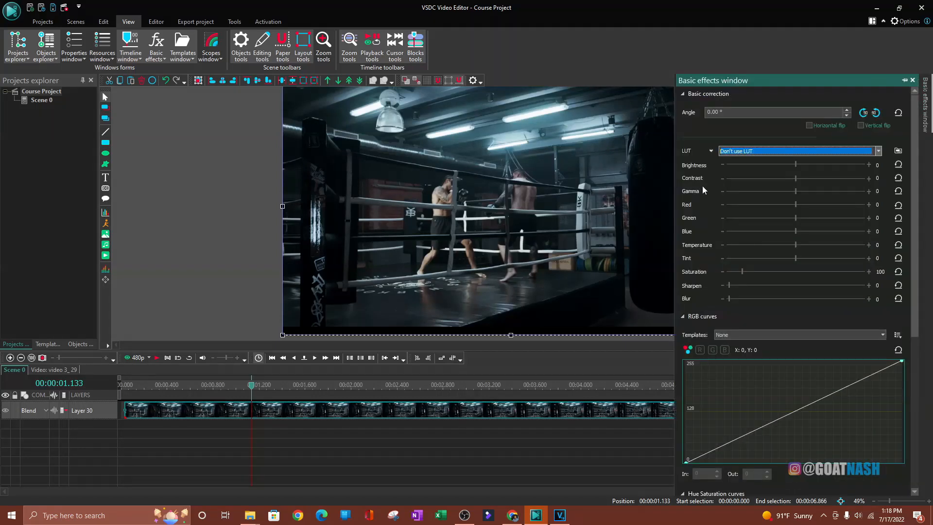
click(734, 152)
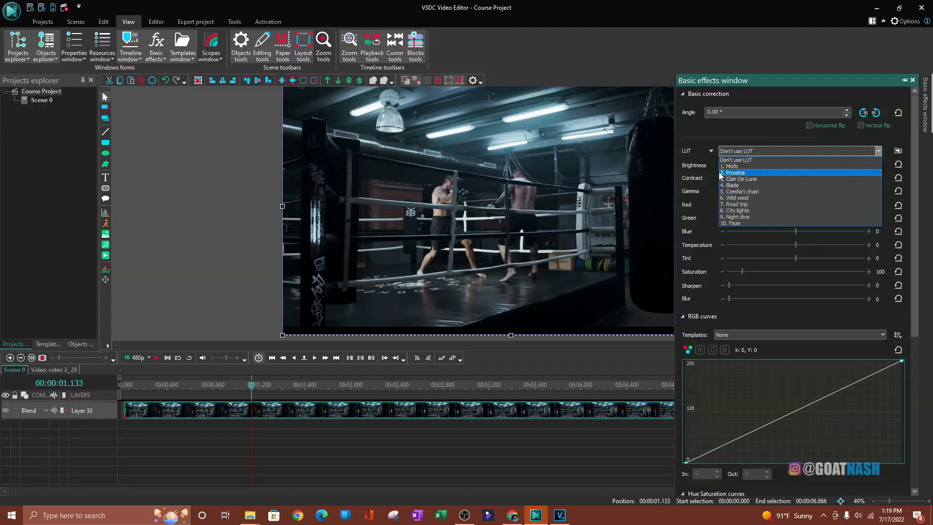
click(730, 173)
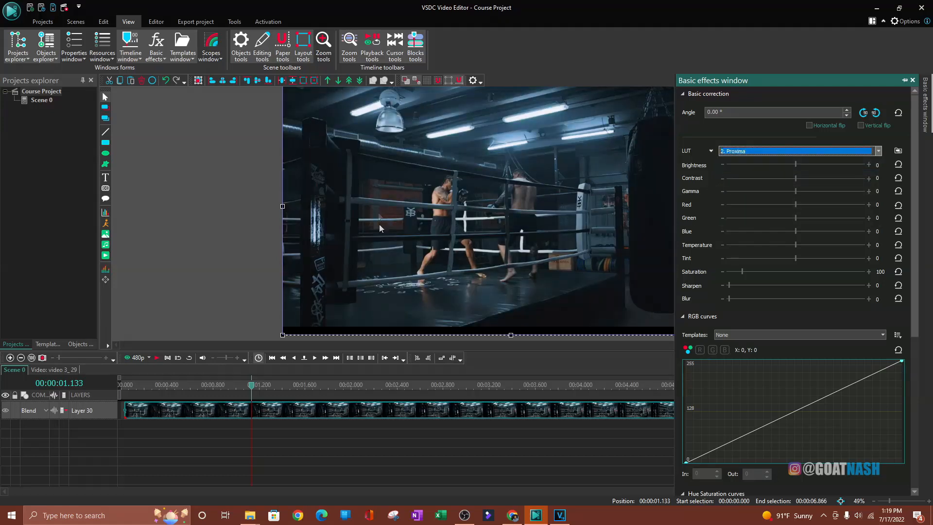
click(877, 151)
click(731, 194)
click(879, 151)
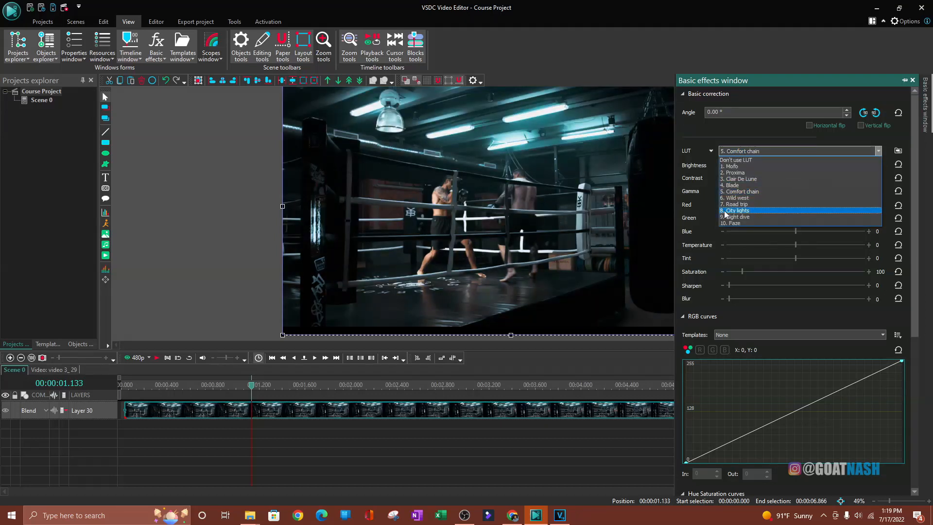
click(729, 204)
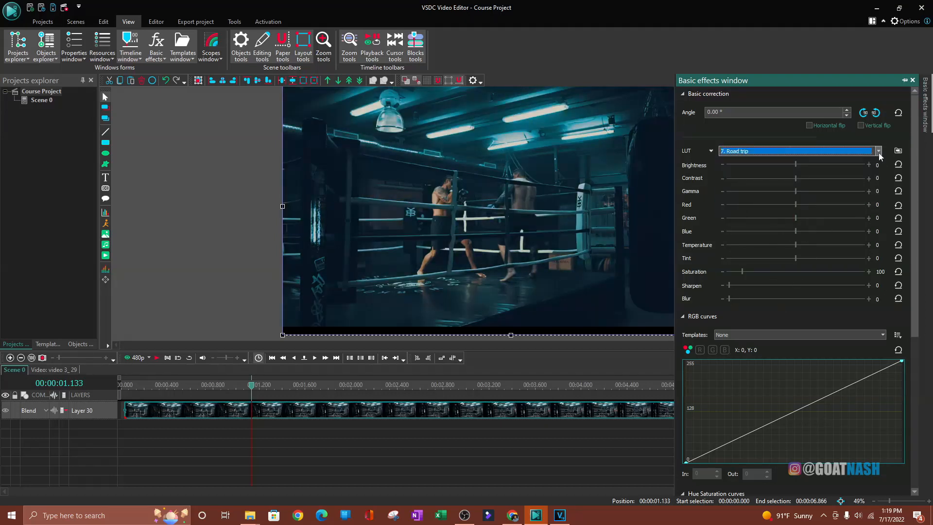
click(878, 151)
click(741, 216)
click(878, 151)
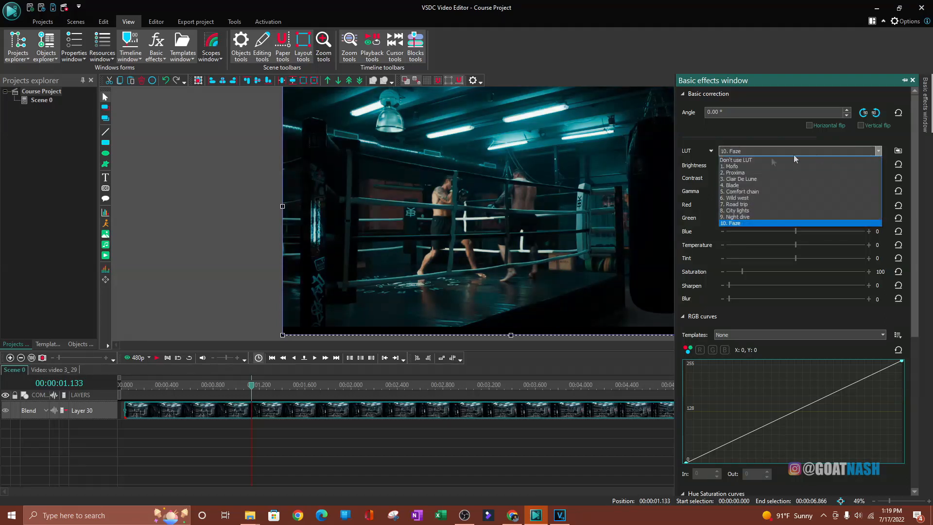
click(742, 161)
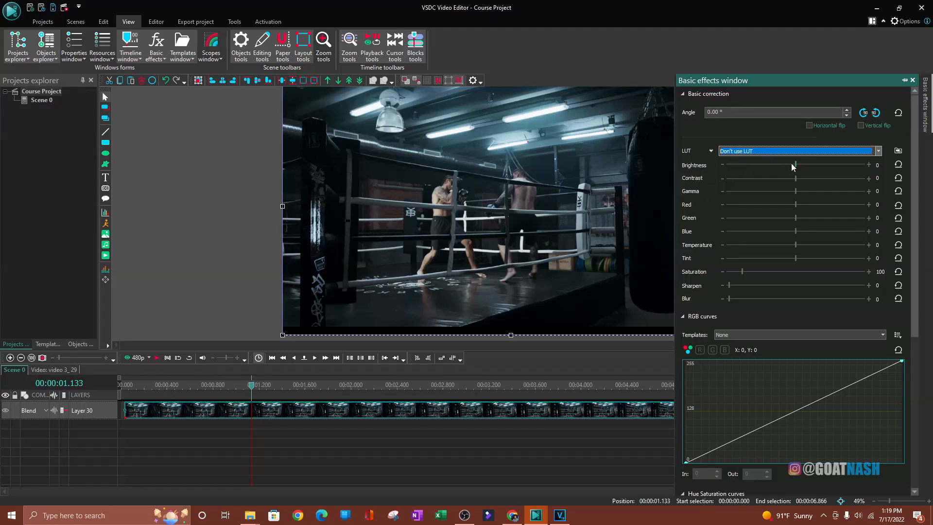
Set the clip's brightness to 20, contrast to -7 and gamma to -43
drag(796, 164, 801, 166)
mouse_move(808, 165)
mouse_down()
mouse_move(775, 162)
mouse_move(801, 165)
mouse_up()
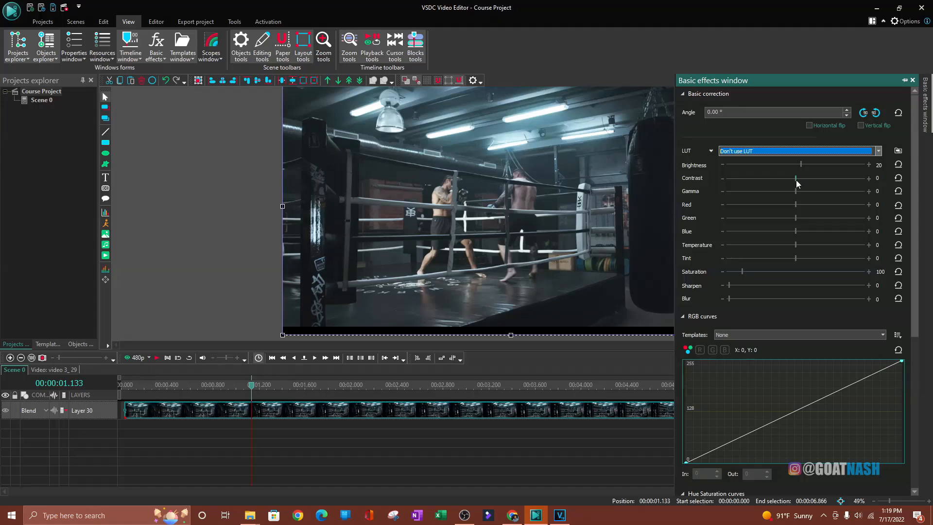
mouse_move(796, 180)
mouse_down()
mouse_move(780, 182)
mouse_move(806, 179)
mouse_move(794, 179)
mouse_up()
drag(794, 191, 765, 188)
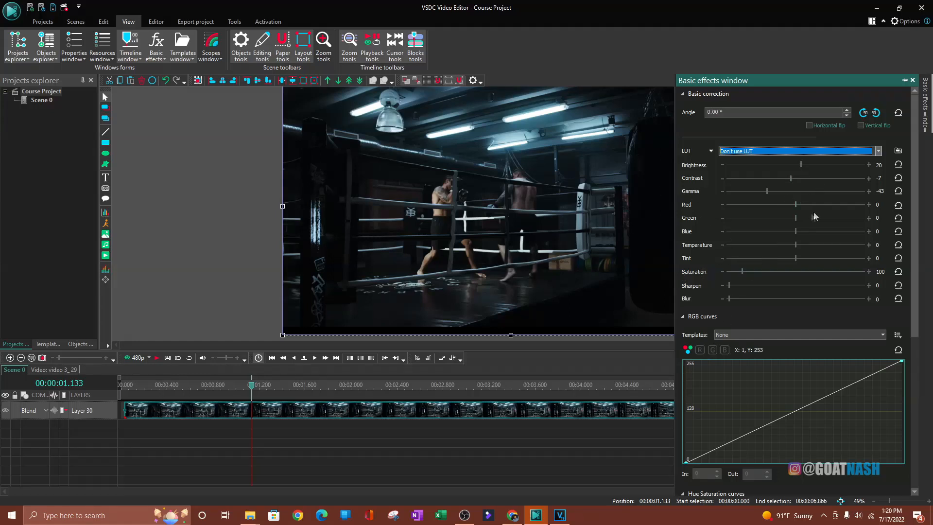
Try shifting the clip's red, blue and green levels, resetting each to 0
mouse_move(794, 204)
mouse_down()
mouse_move(814, 206)
mouse_move(773, 206)
mouse_move(795, 202)
mouse_up()
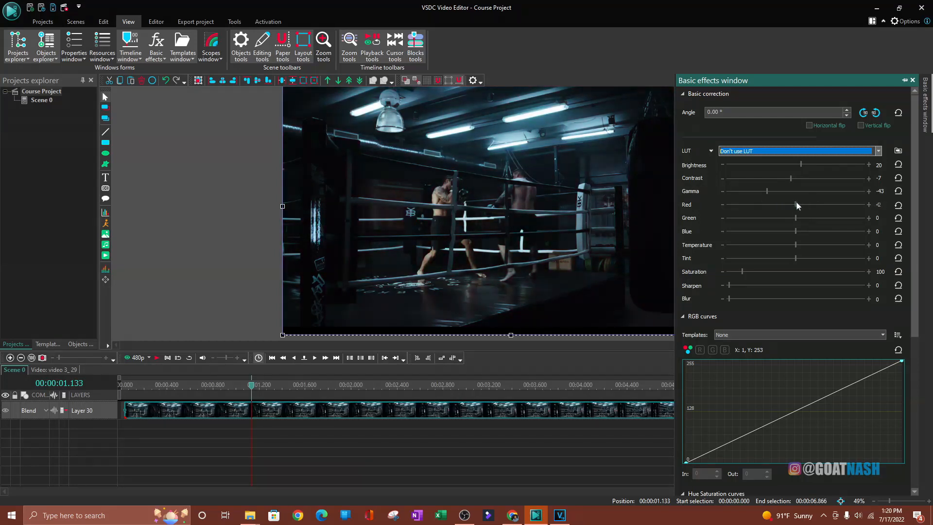
click(901, 206)
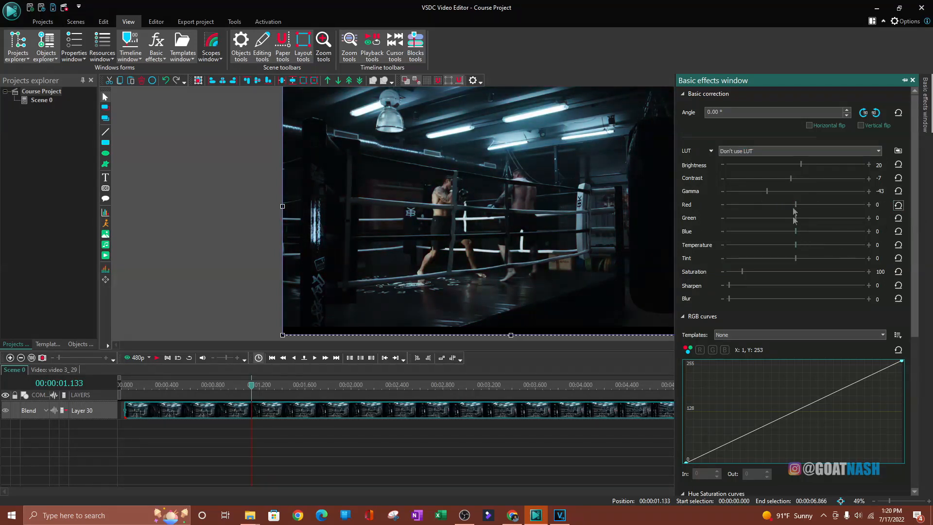
mouse_move(796, 231)
mouse_down()
mouse_move(788, 232)
mouse_move(807, 233)
mouse_move(800, 237)
mouse_up()
click(898, 232)
mouse_move(796, 217)
mouse_down()
mouse_move(786, 218)
mouse_move(797, 221)
mouse_up()
click(898, 217)
Set the clip's blue level to 7, temperature to 34 and tint to 30.66
drag(794, 232, 797, 230)
drag(797, 247, 817, 249)
drag(794, 257, 808, 282)
Try the sharpen and blur adjustments on the clip, leaving both at 0
drag(728, 285, 774, 290)
drag(774, 290, 729, 289)
mouse_move(728, 299)
mouse_down()
mouse_move(751, 305)
mouse_move(716, 300)
mouse_up()
Try the Road trip LUT on the color-corrected clip, apply Proxima instead and close the Basic effects window
drag(914, 298, 913, 431)
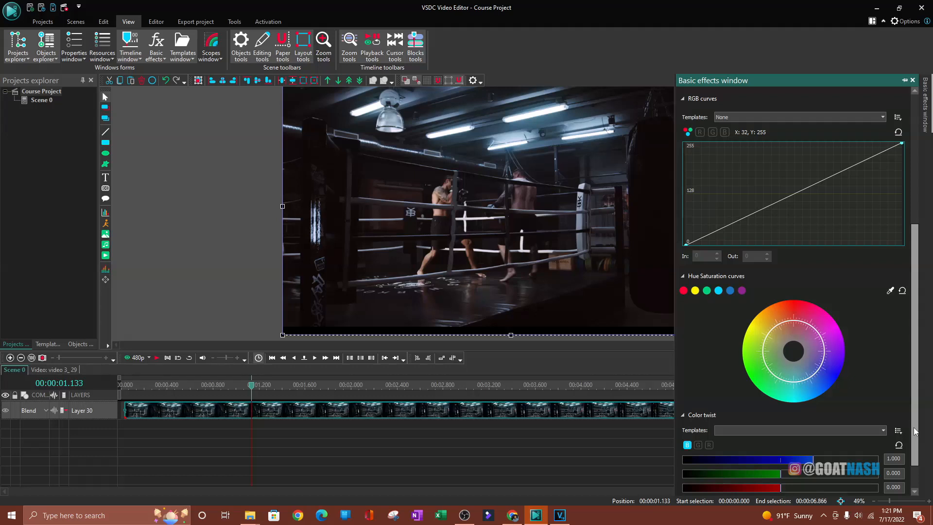
drag(915, 431, 915, 432)
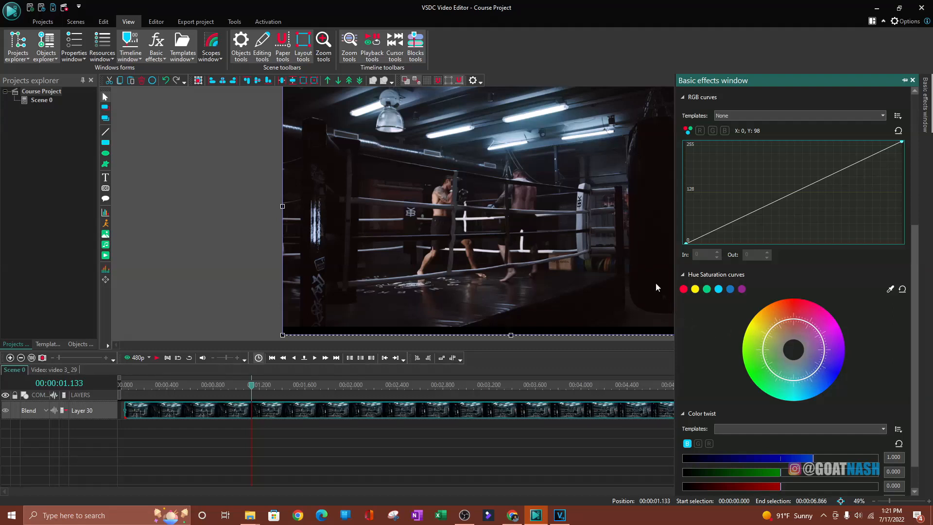
scroll(794, 161, up, 5)
click(878, 151)
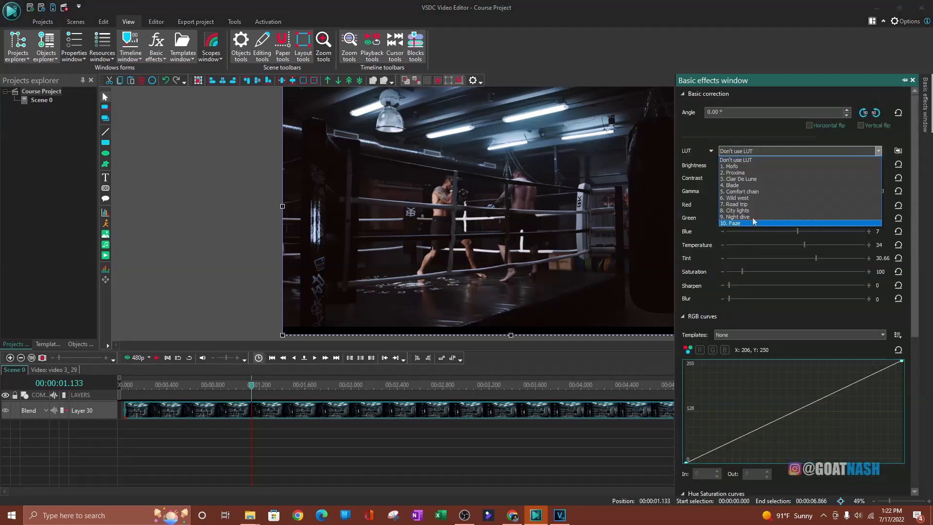
click(737, 203)
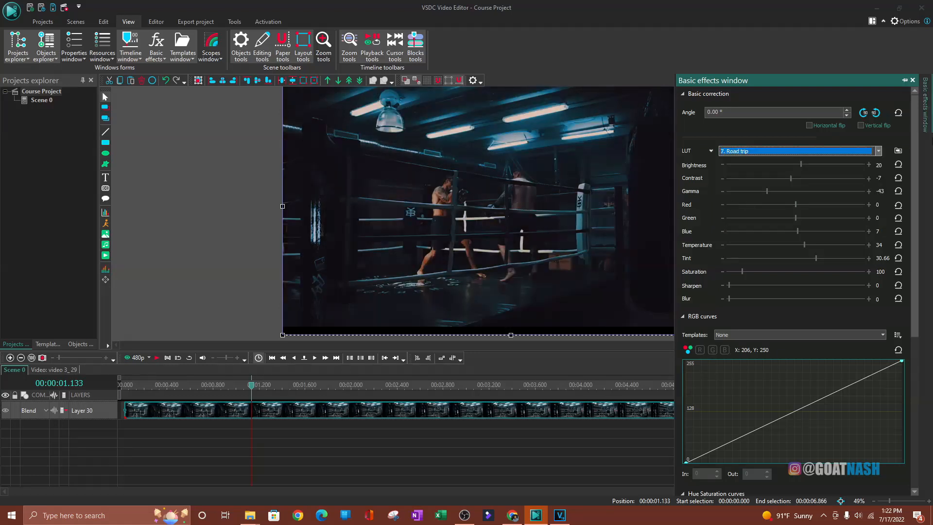
click(878, 151)
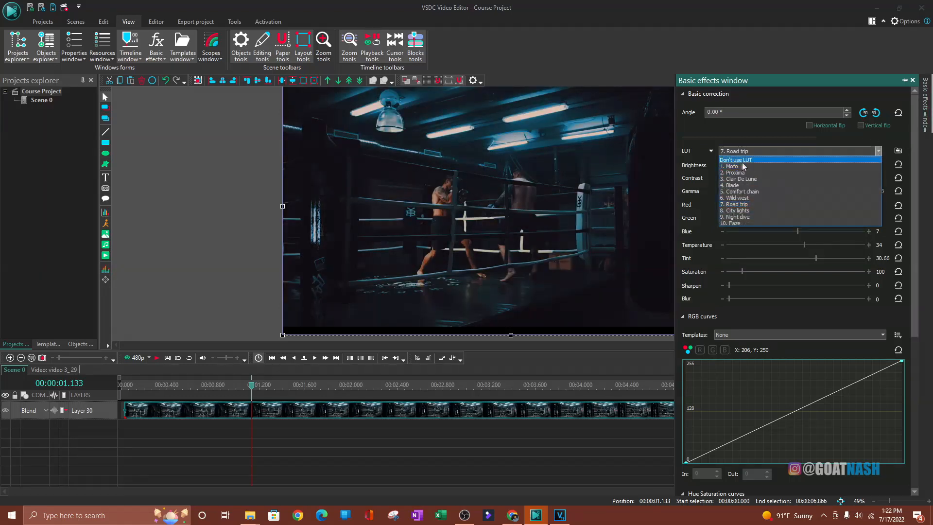
click(733, 173)
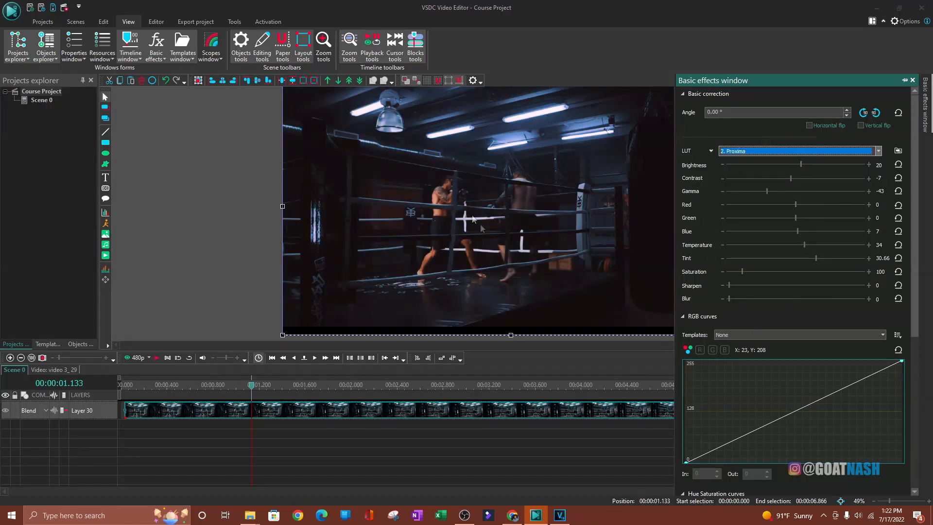
click(912, 80)
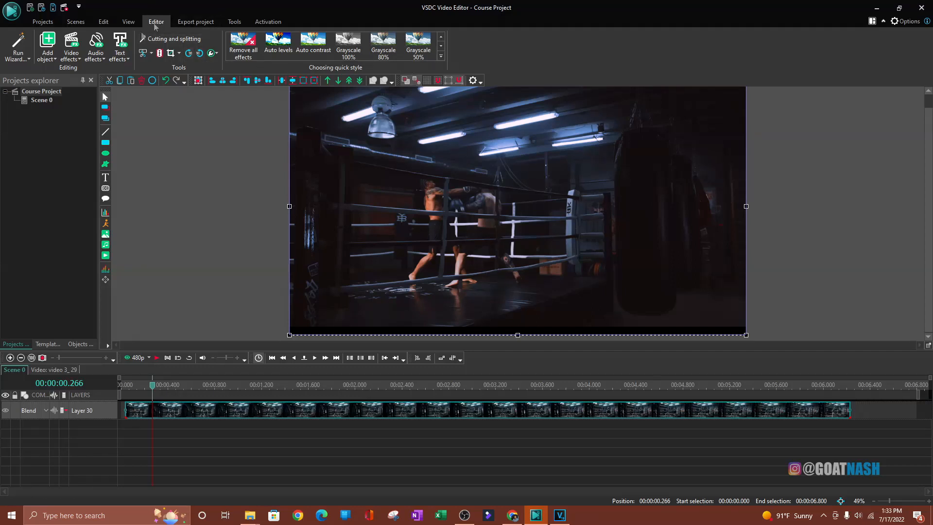
Add a text object from the cursor position on a new layer, placed over the lower boxing ring and reading BOXING MATCH
click(47, 57)
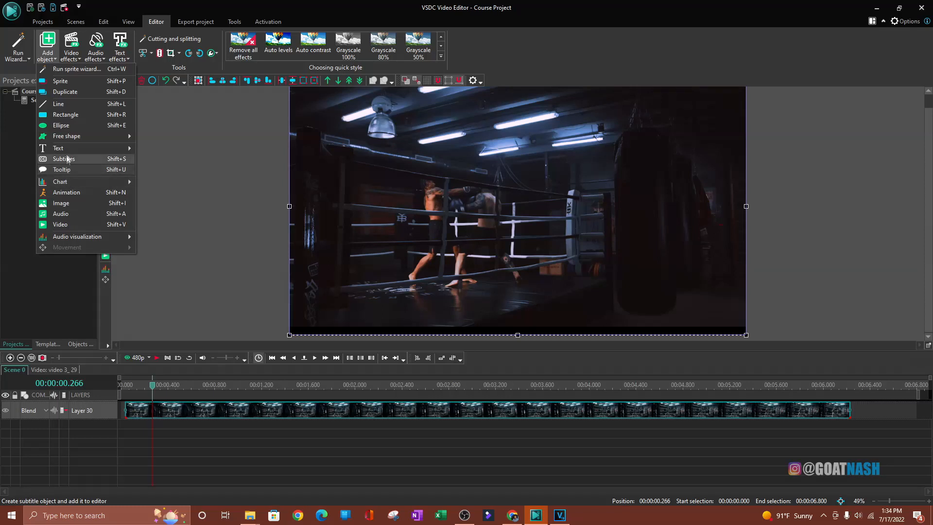
mouse_move(68, 148)
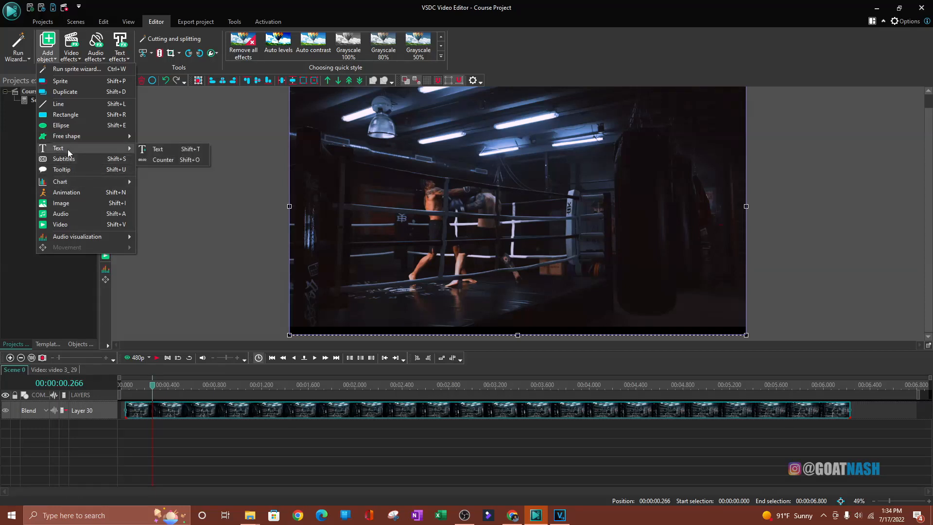
click(185, 150)
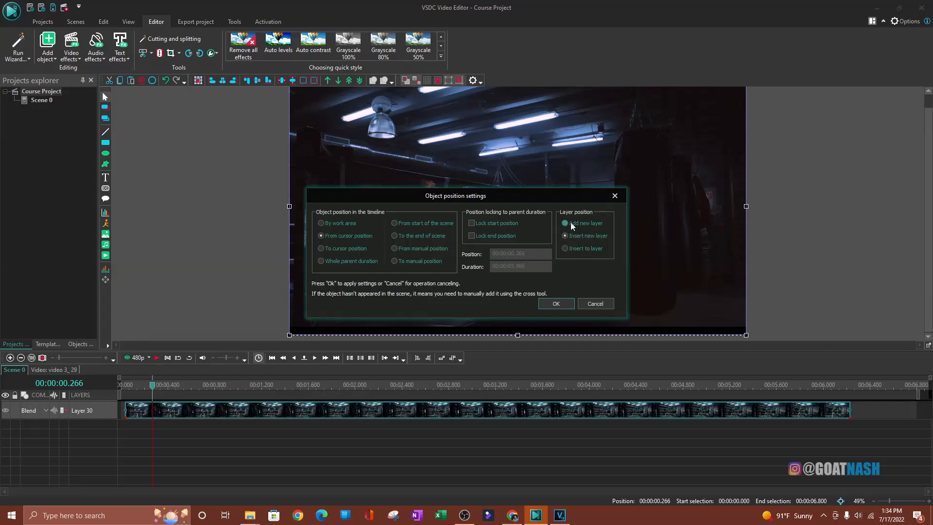
click(556, 303)
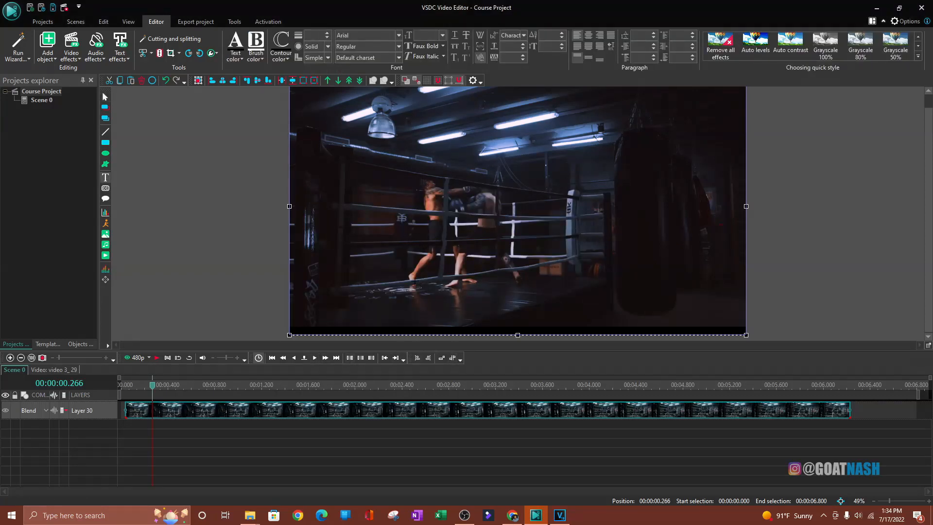
drag(407, 255, 635, 294)
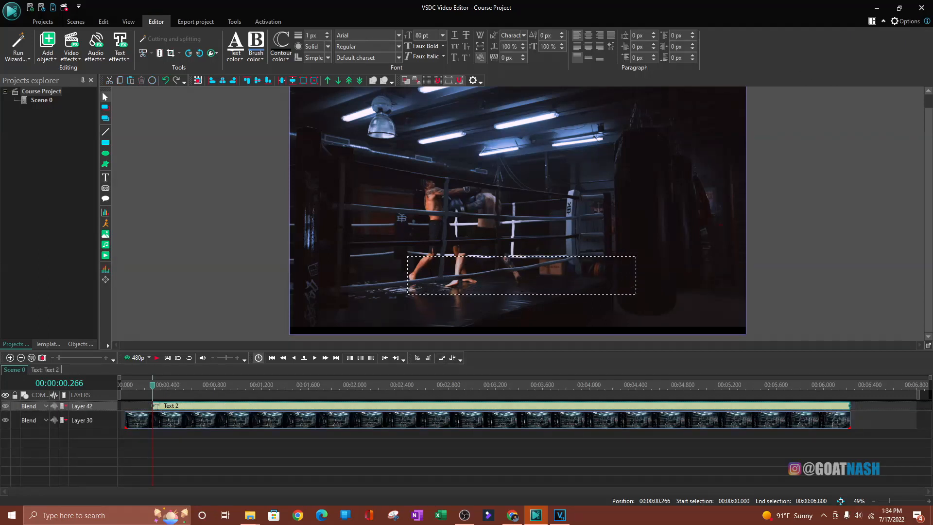
text(BOXING MATCH)
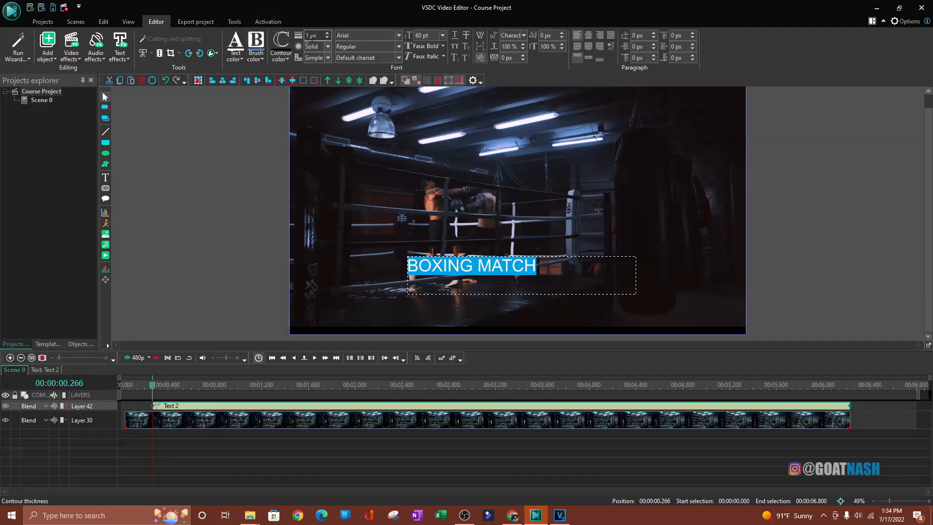
Set the BOXING MATCH title's font to Impact, keeping the Regular style and Default charset
click(399, 37)
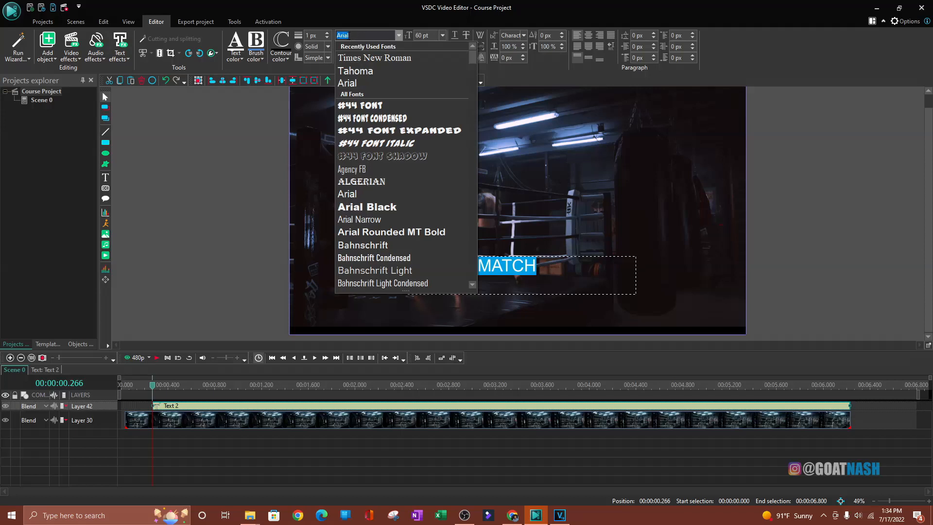
text(Im)
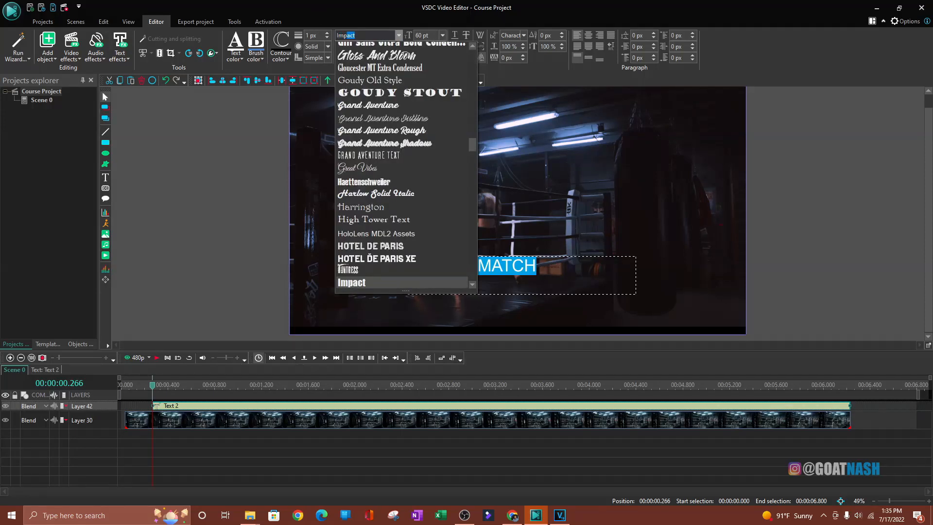
text(p)
key(Return)
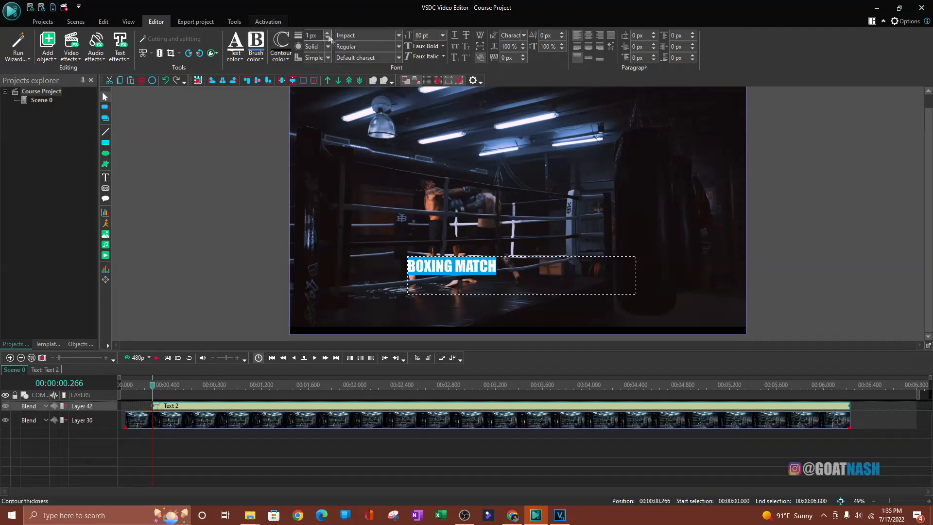
click(399, 47)
click(399, 47)
click(398, 57)
click(347, 66)
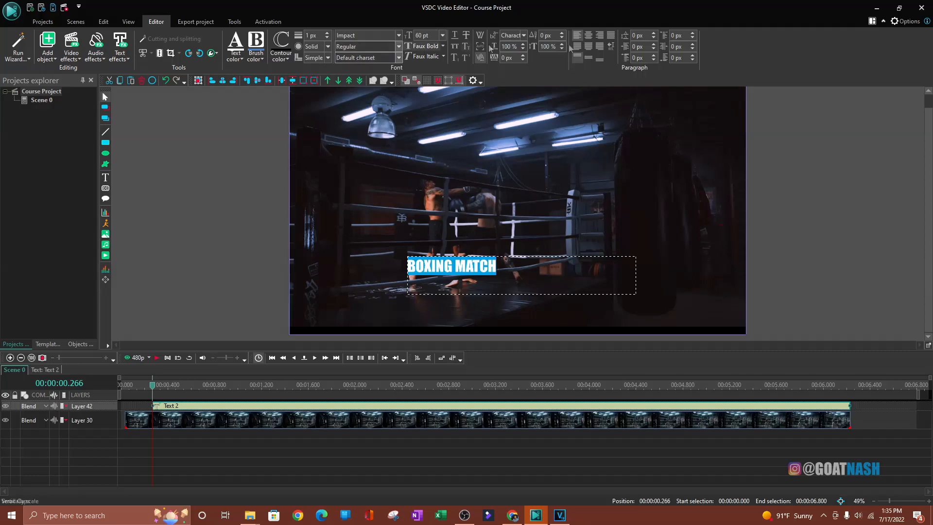
Try 72 pt and 192 pt for the title text, and settle on a font size of 96 pt
click(443, 35)
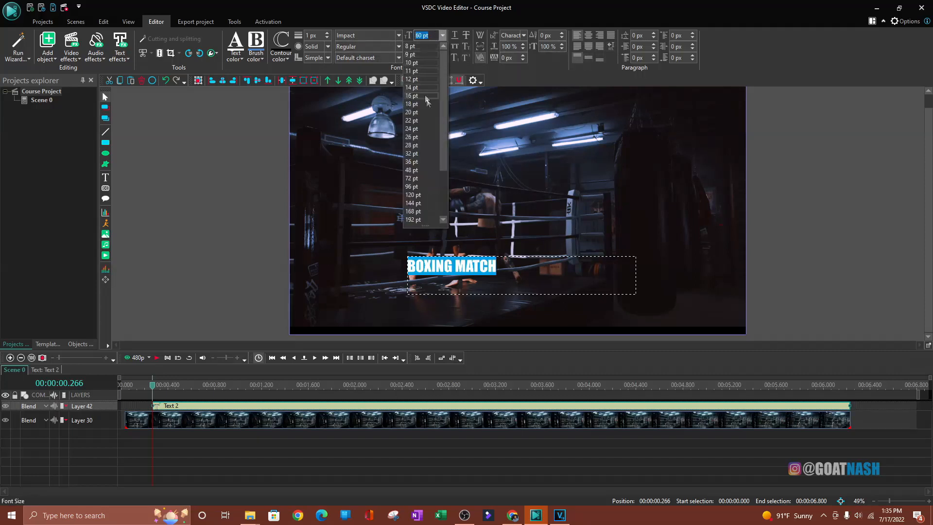
click(415, 177)
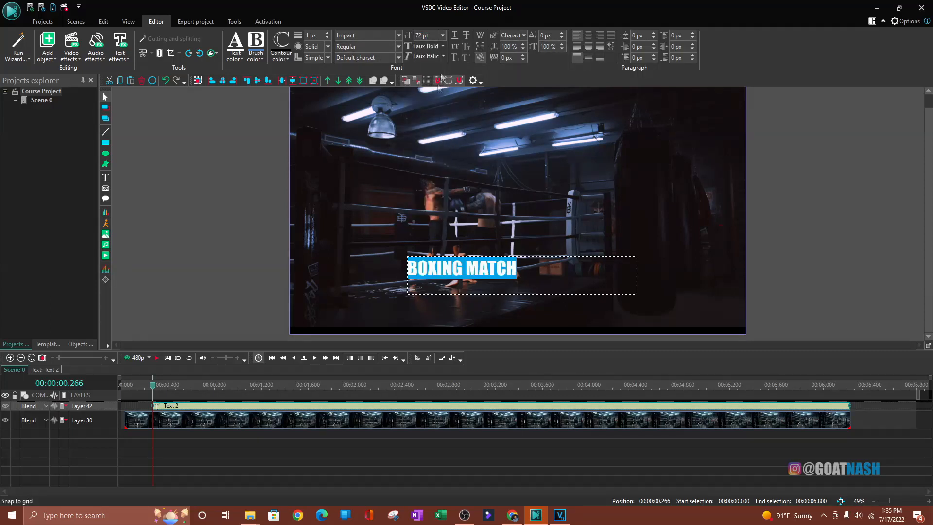
click(443, 35)
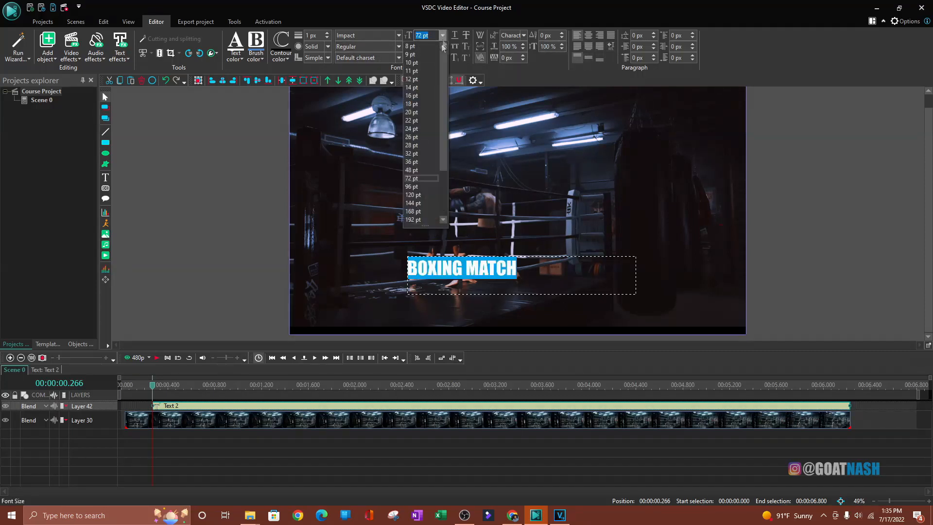
click(413, 220)
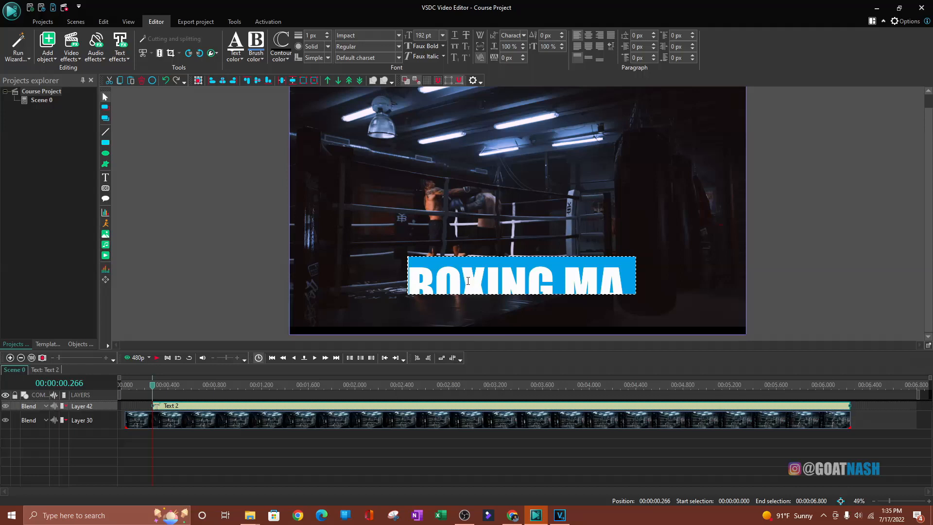
click(441, 35)
click(415, 188)
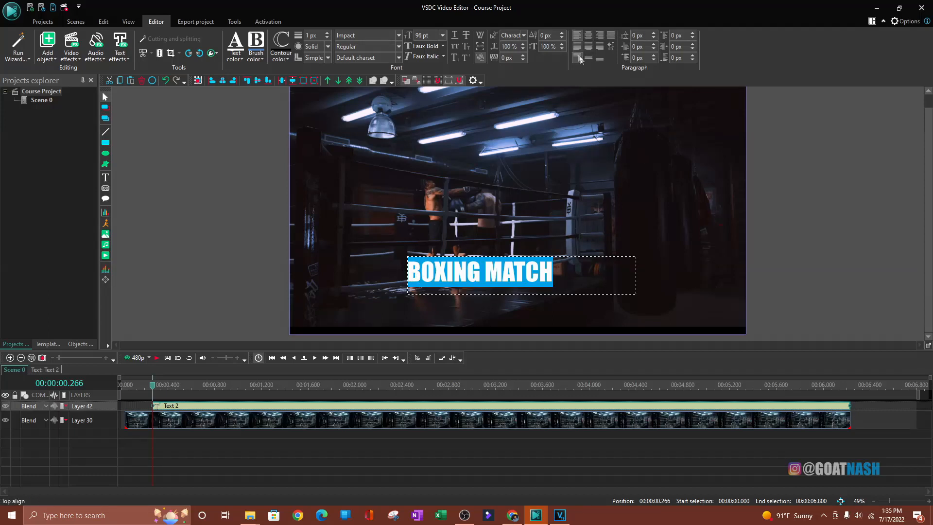
Compare left, centered and right alignment for the title and settle on justifying all lines across the text box
click(611, 35)
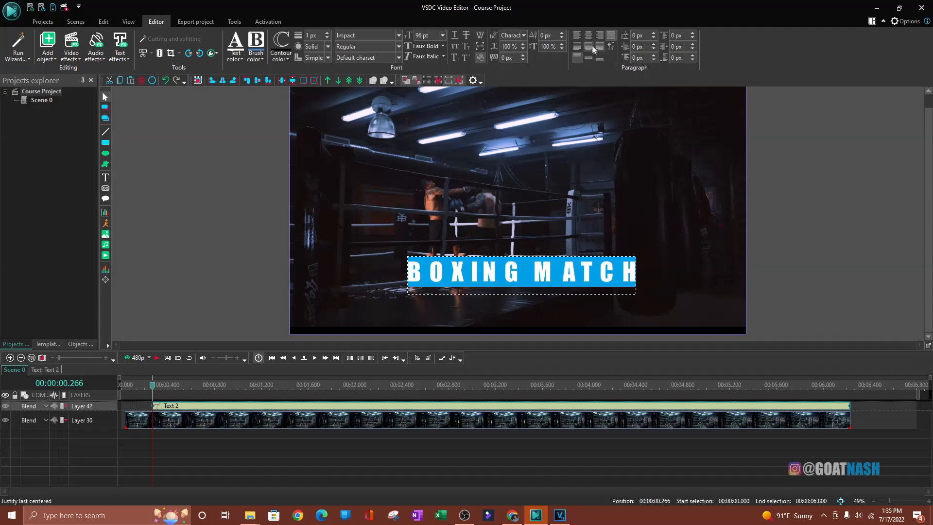
click(576, 36)
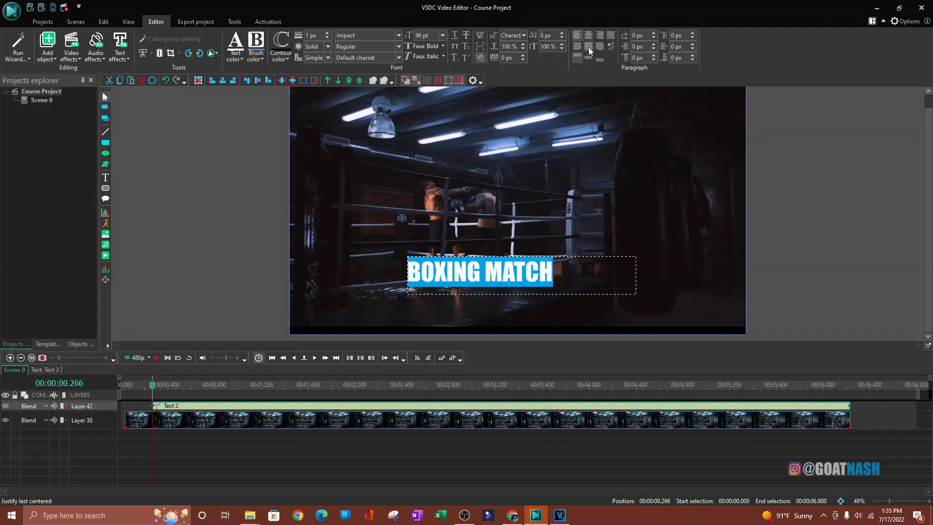
click(588, 46)
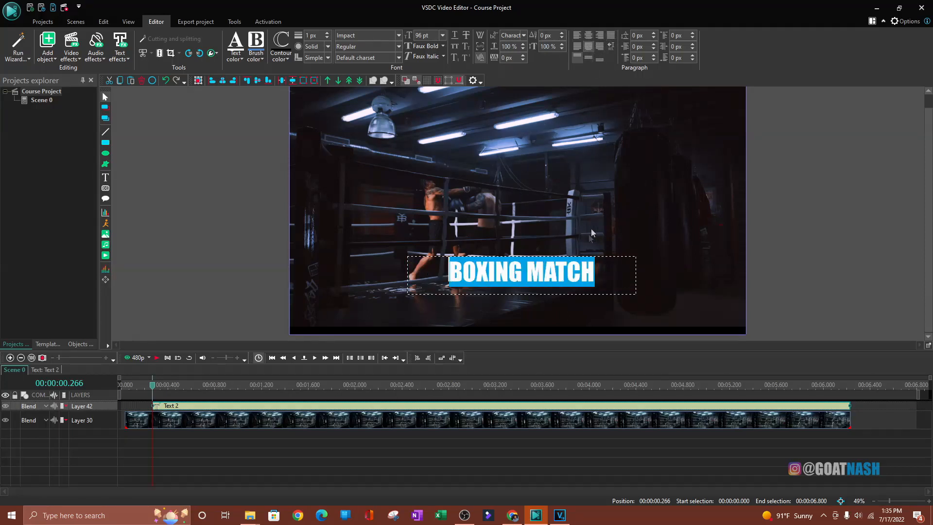
click(586, 36)
click(599, 35)
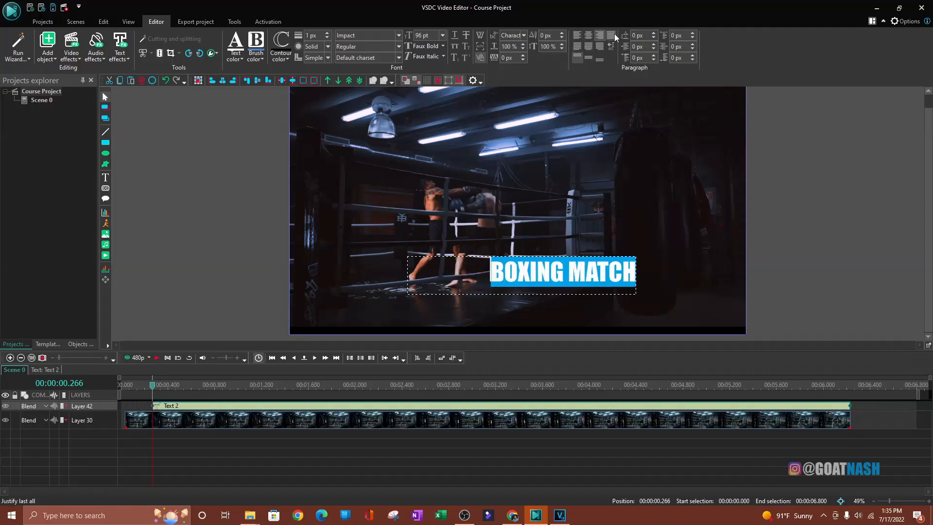
click(613, 35)
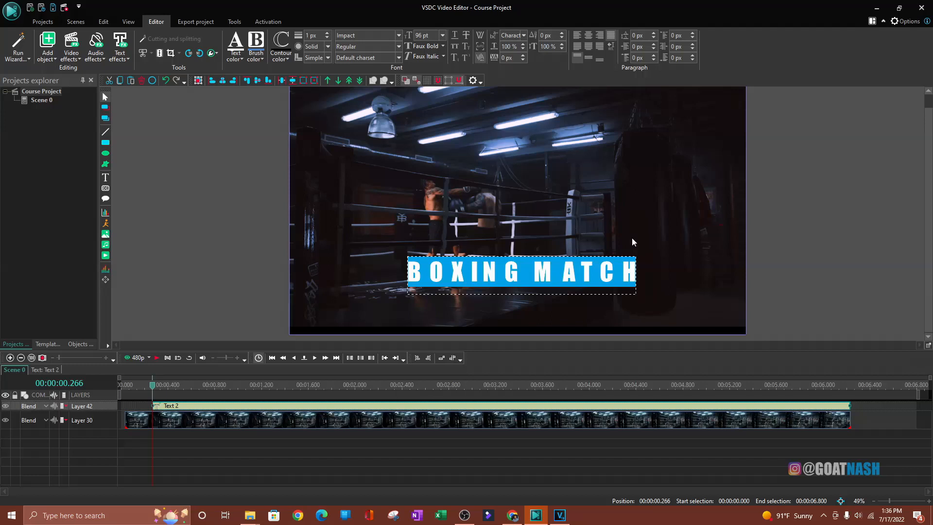
click(586, 48)
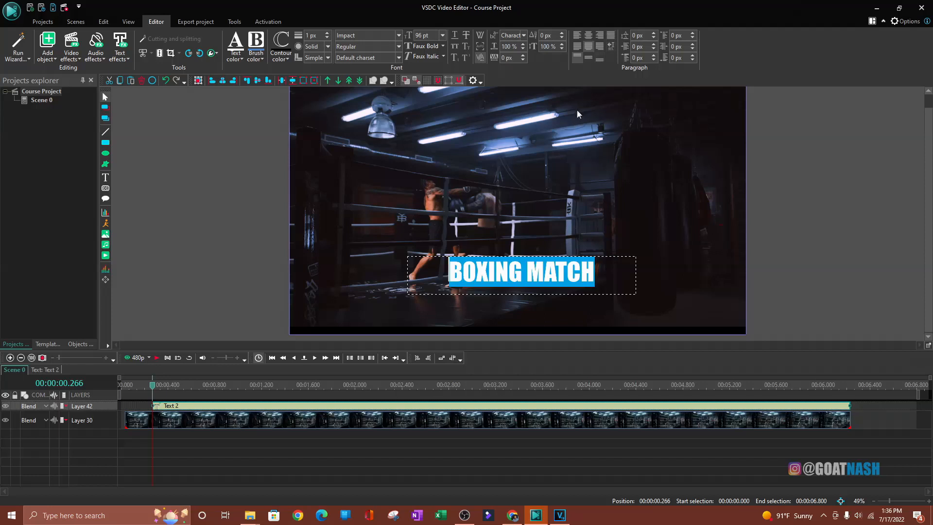
click(609, 36)
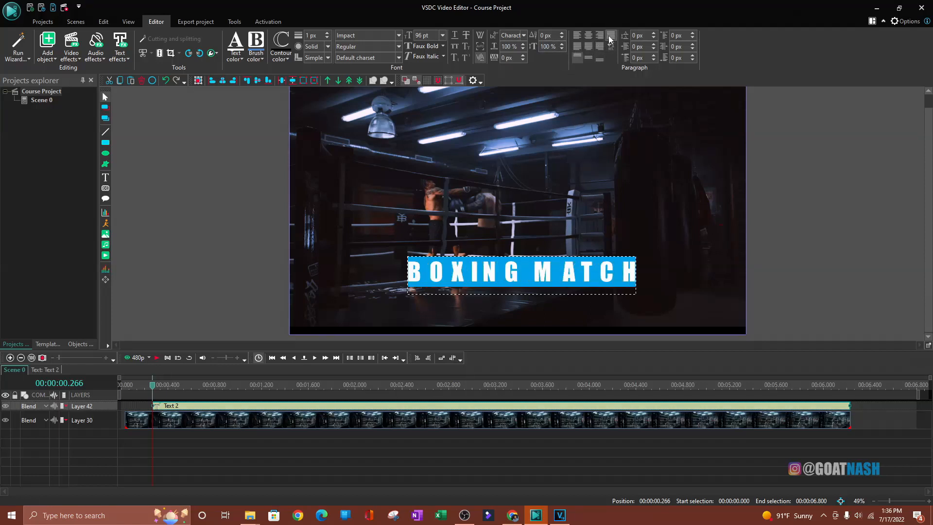
Set the title's text color to standard red and widen its text box slightly to the right
click(465, 274)
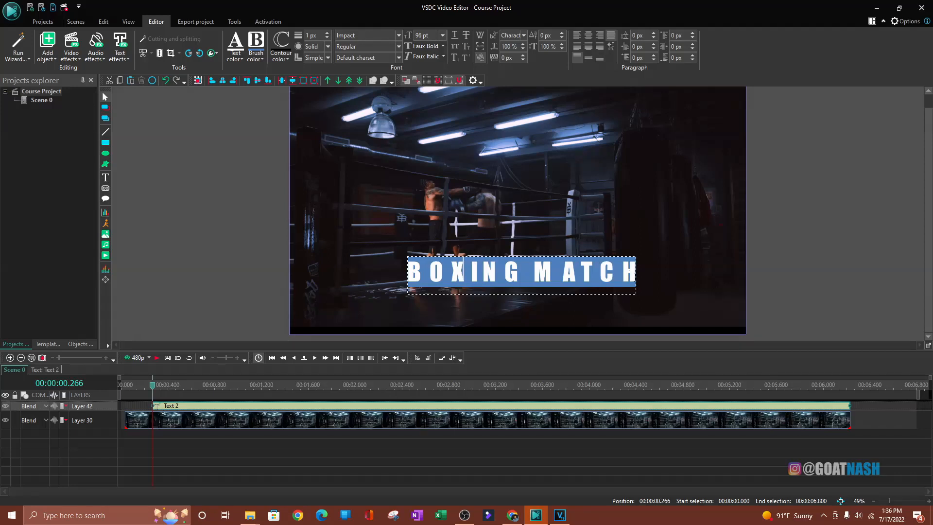
drag(634, 280, 410, 252)
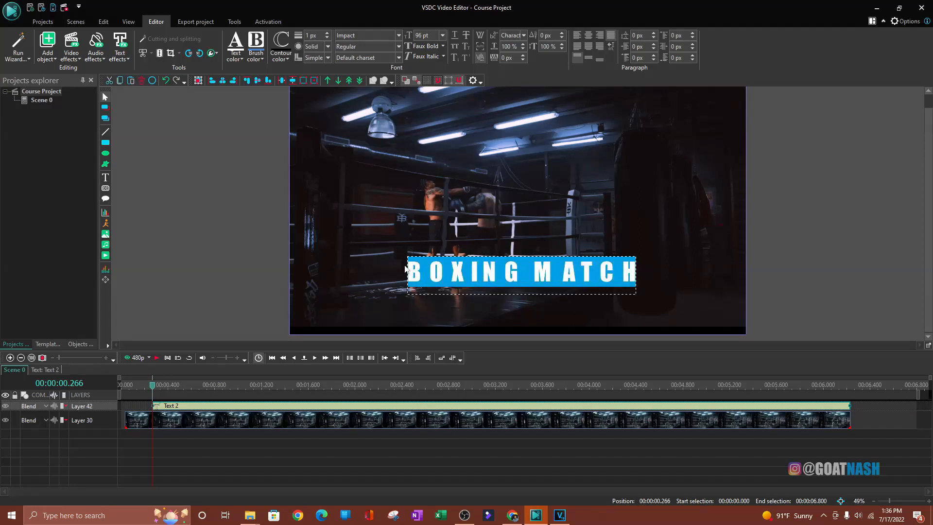
click(239, 57)
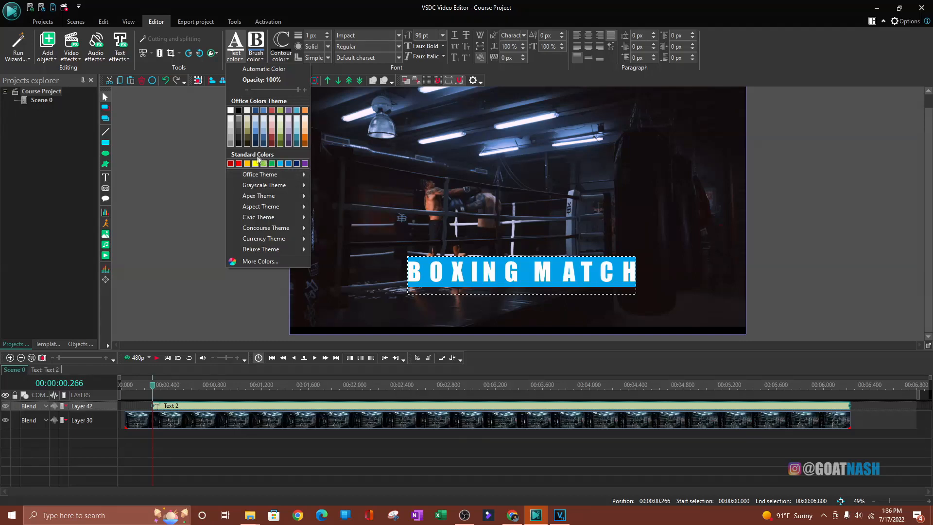
click(238, 163)
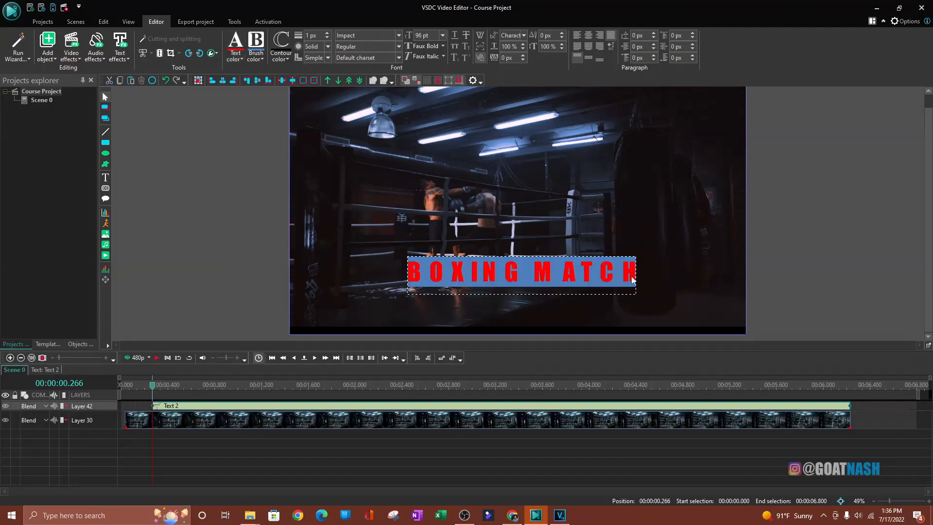
mouse_move(635, 275)
mouse_down()
mouse_move(536, 275)
mouse_move(642, 275)
mouse_up()
double_click(575, 274)
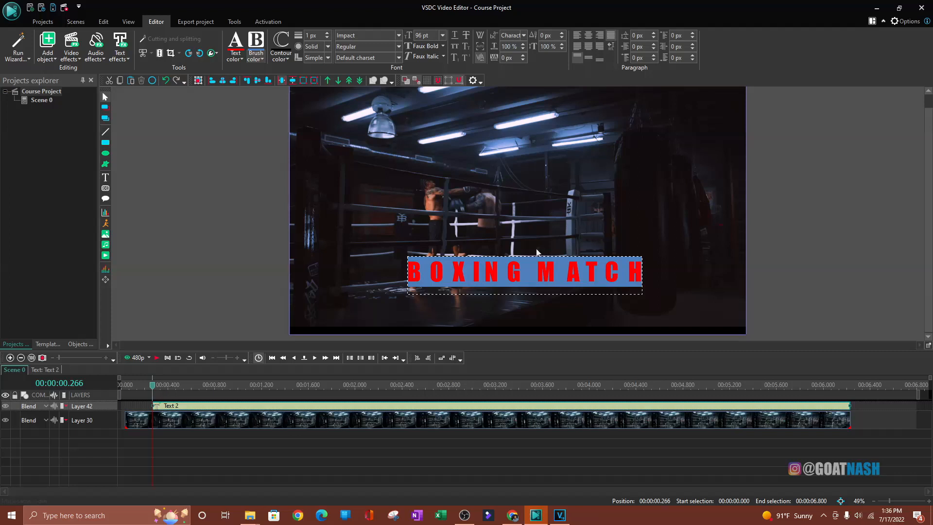
Select the whole title and set its brush color to the dark blue of the Office colors theme
click(257, 60)
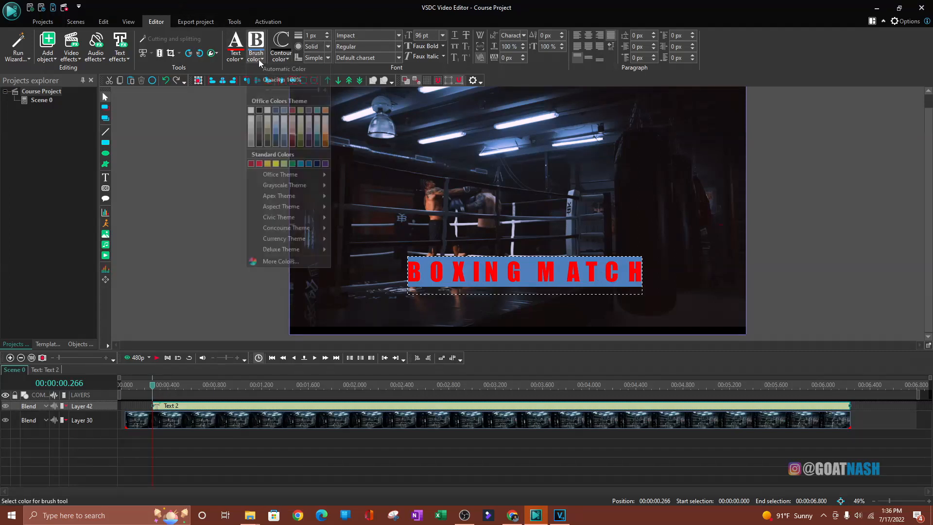
click(284, 163)
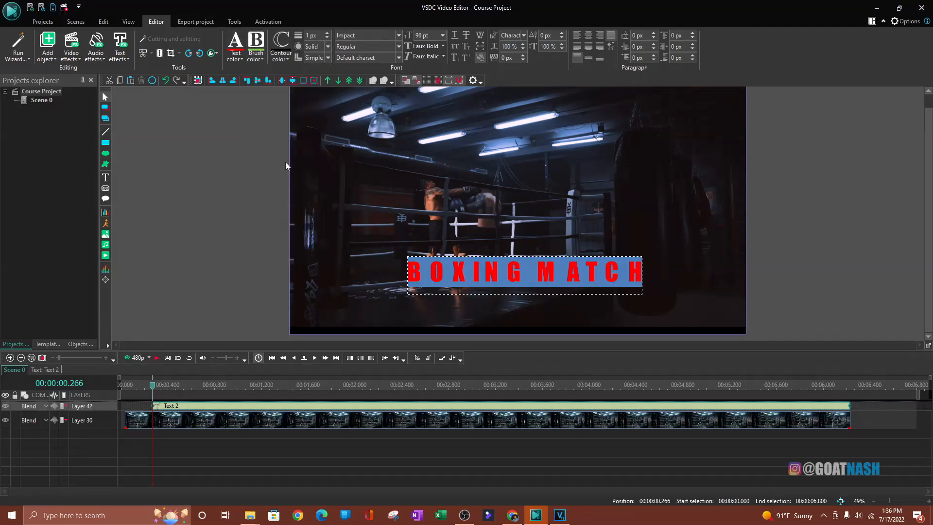
drag(641, 272, 407, 272)
click(261, 59)
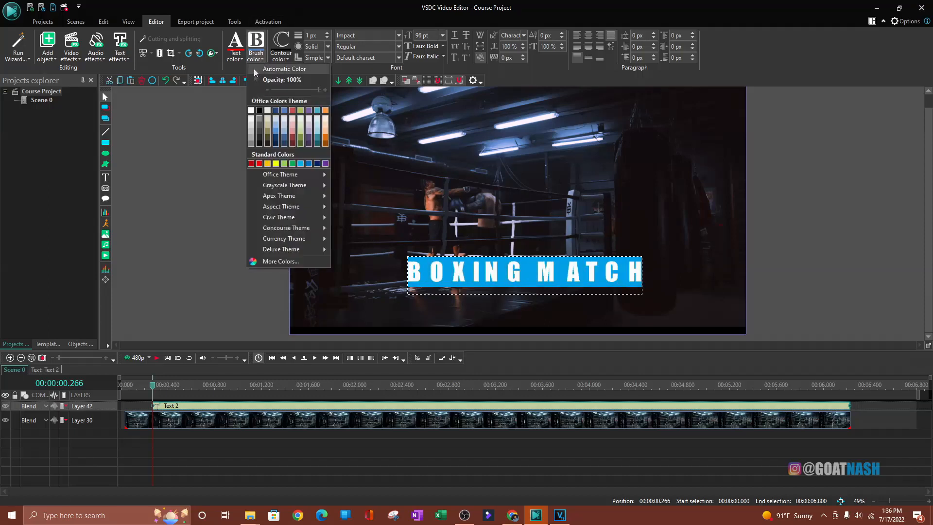
click(276, 111)
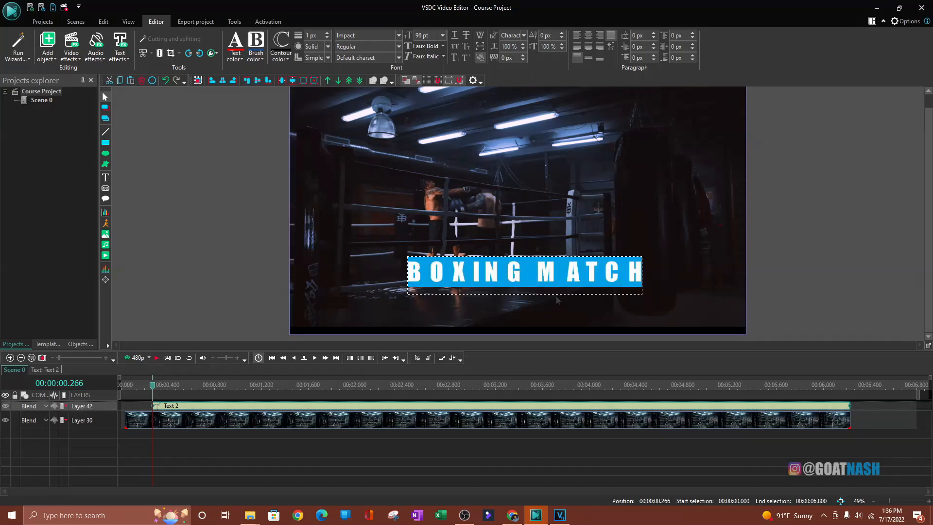
click(556, 278)
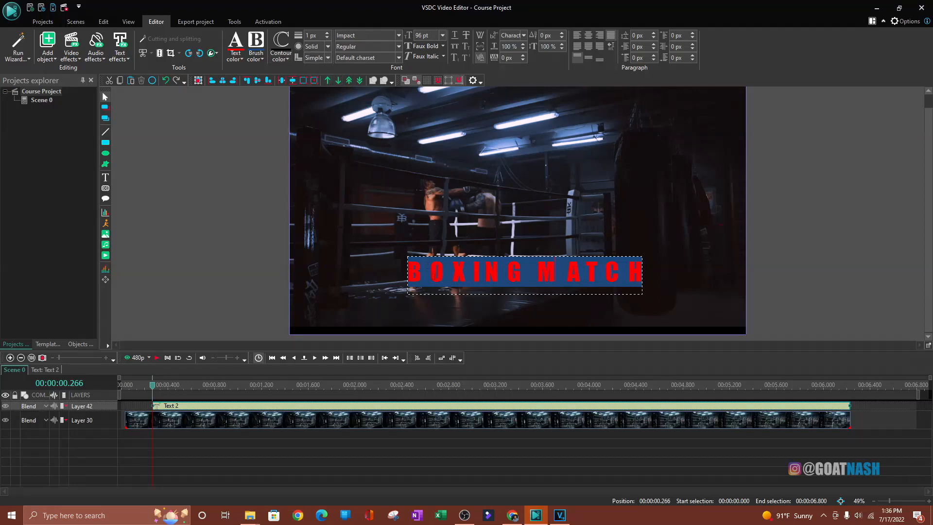
Give the title's letters a white contour color and finish editing the text
click(281, 57)
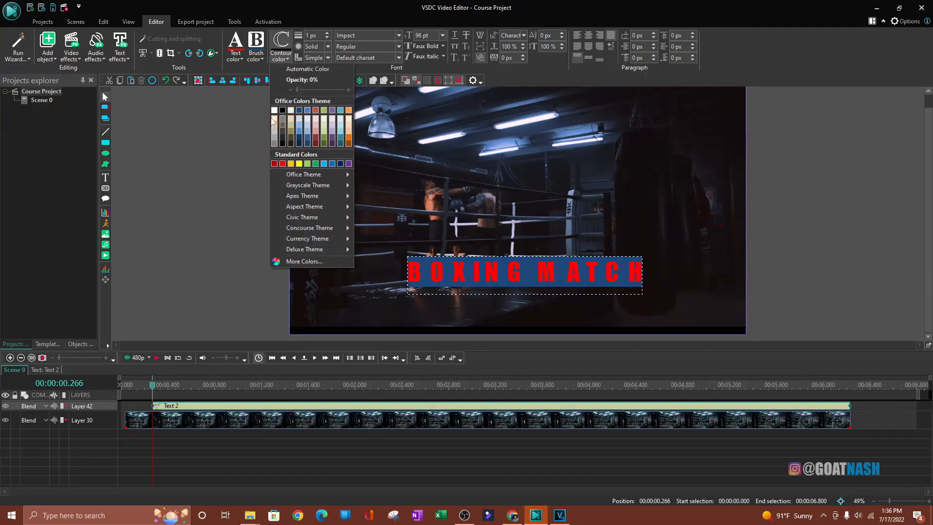
click(275, 115)
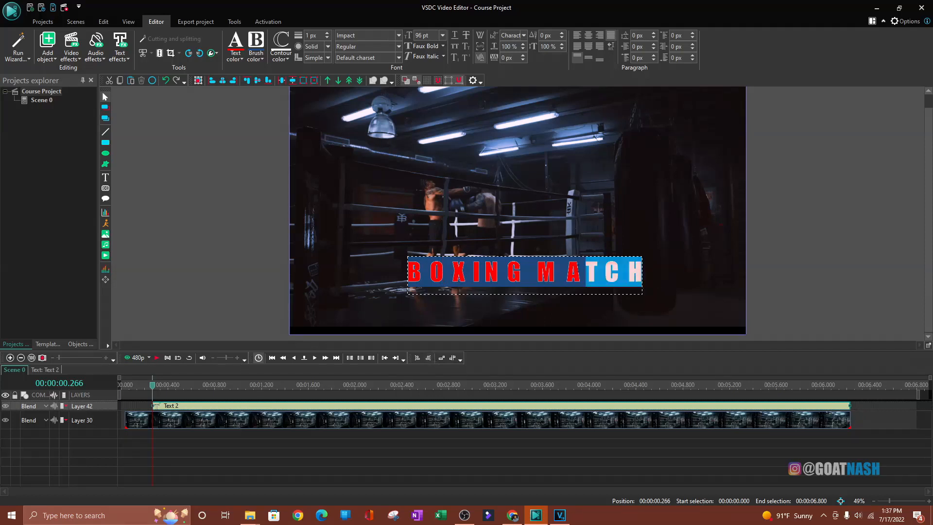
click(445, 192)
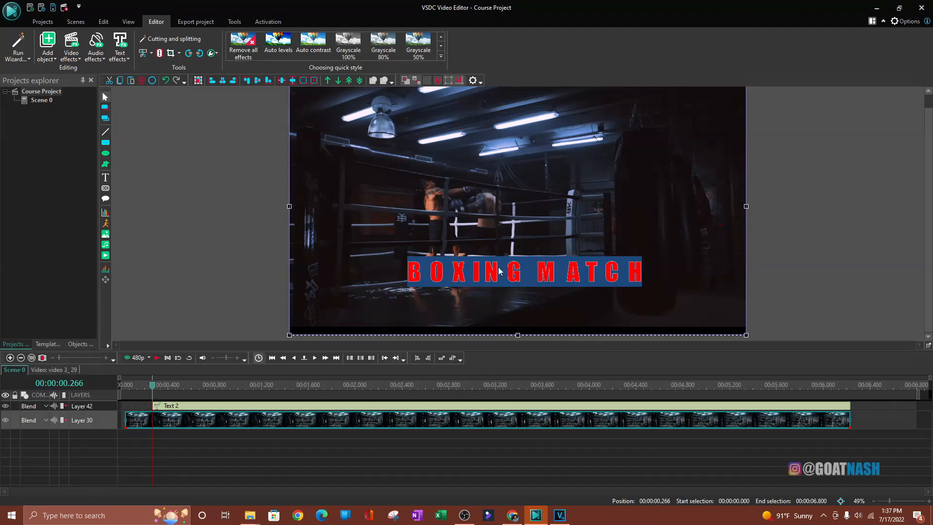
Move the BOXING MATCH title to the bottom center of the frame and narrow its text box so the letters sit closer together
click(512, 276)
click(539, 211)
click(521, 274)
drag(524, 276, 539, 302)
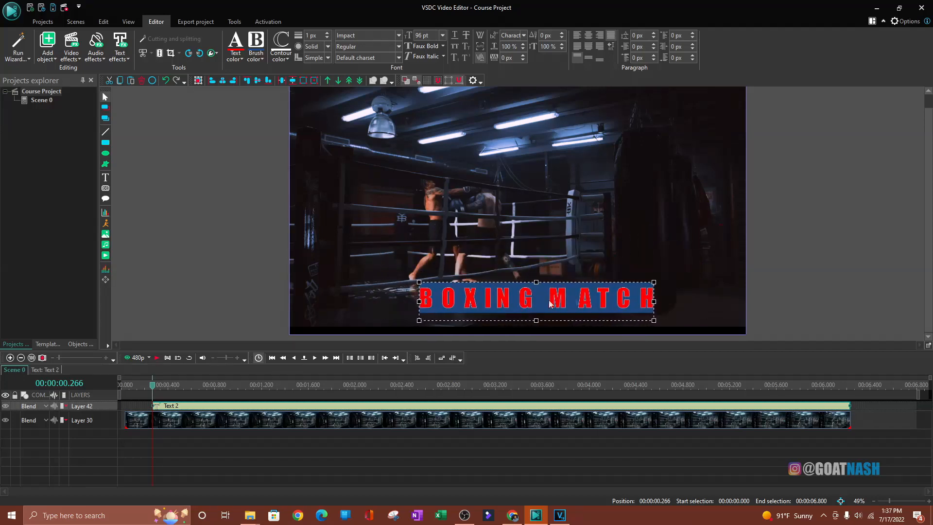
drag(654, 282, 594, 210)
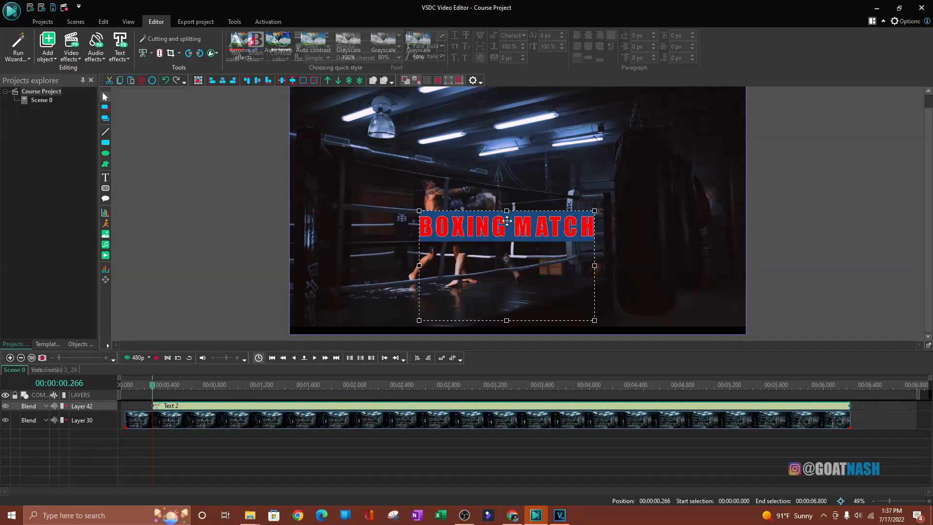
drag(506, 209, 512, 307)
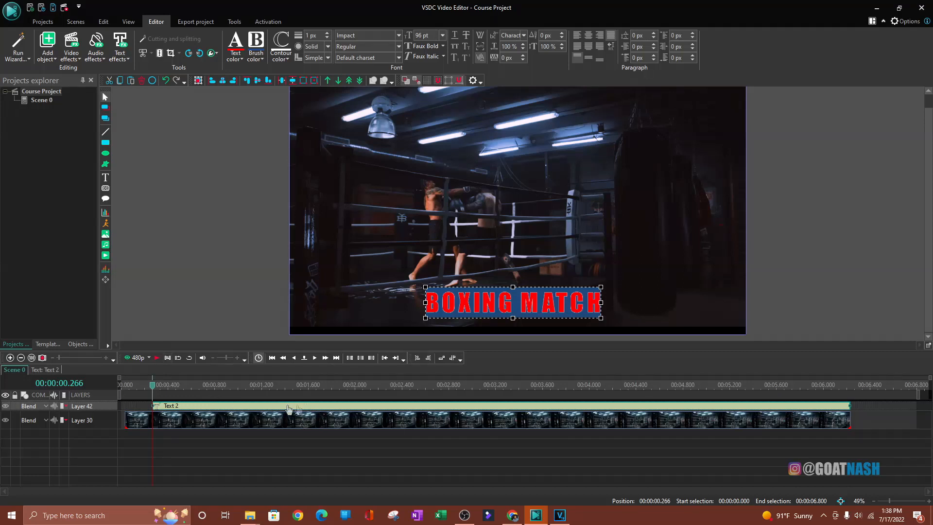
Make the title's layer taller, shift the title to the start of the boxing clip and shorten it to a brief opening segment
drag(97, 409, 96, 427)
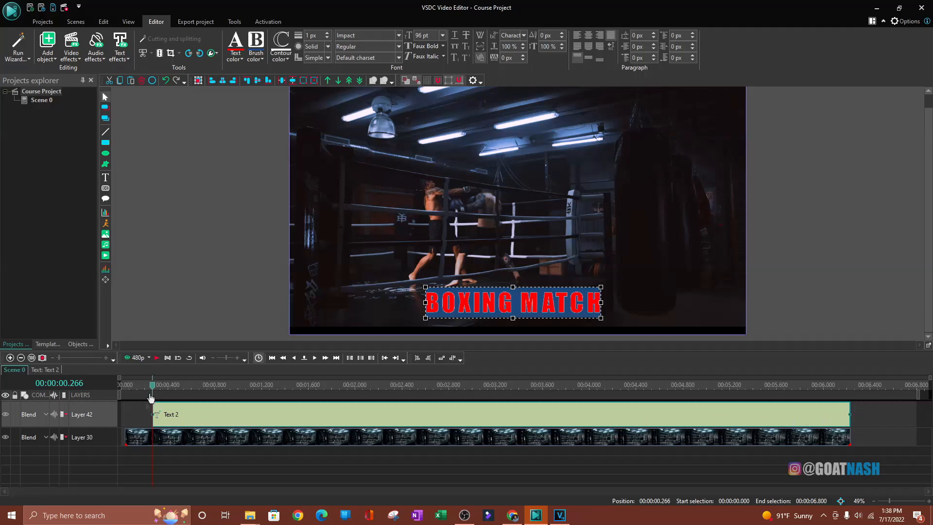
click(129, 388)
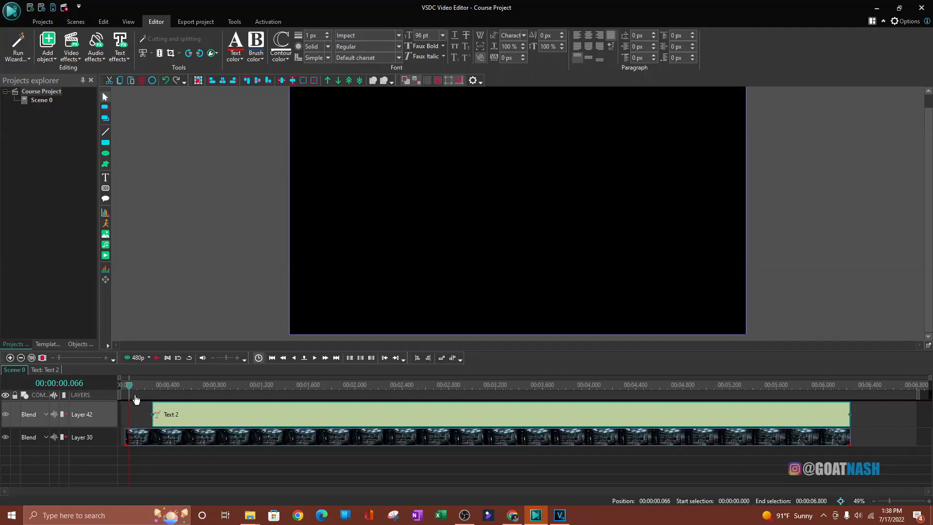
click(132, 386)
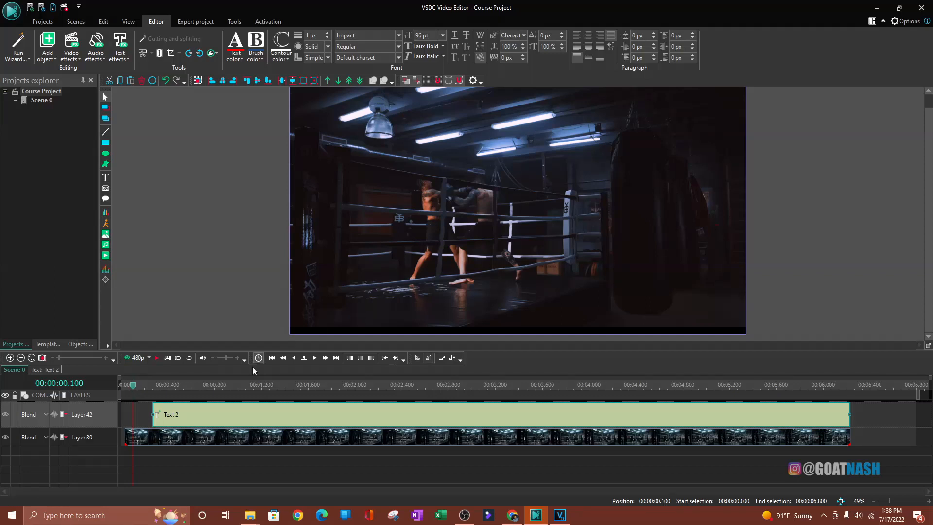
drag(224, 426, 254, 429)
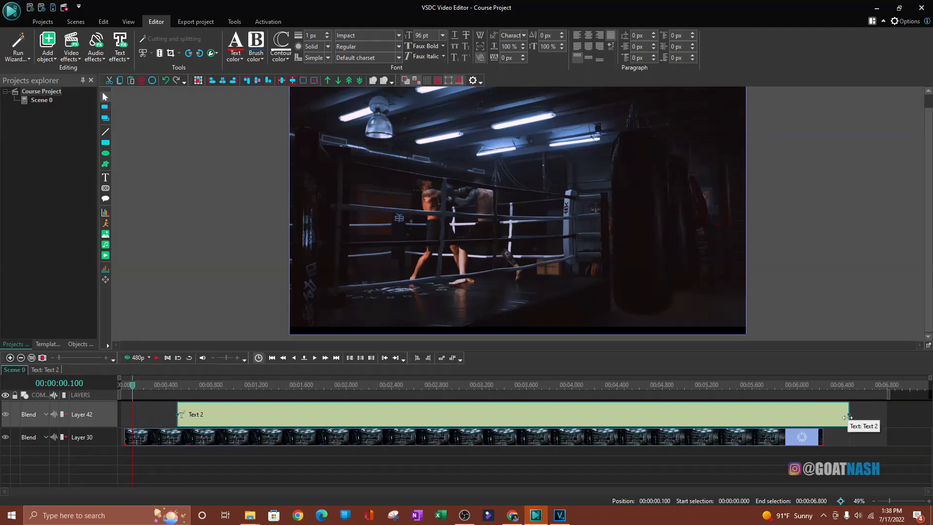
drag(848, 416, 146, 424)
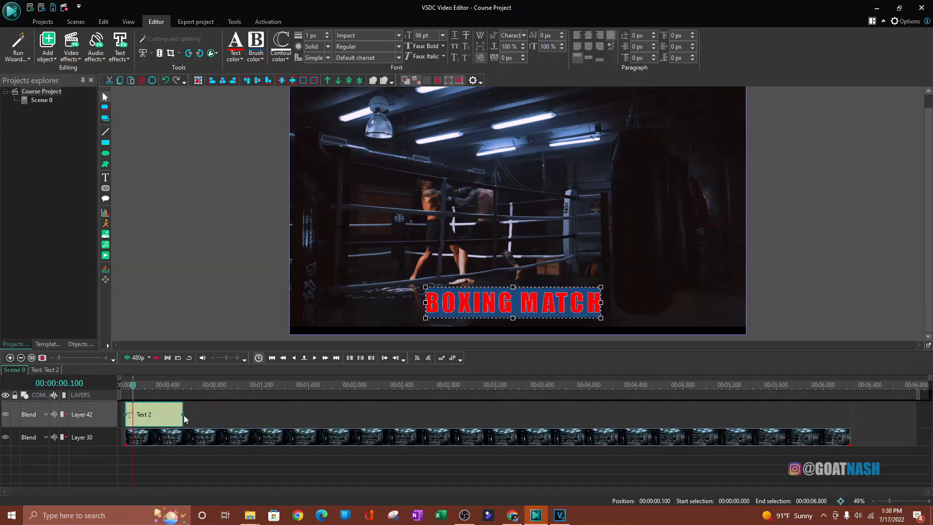
drag(181, 411, 253, 389)
click(258, 439)
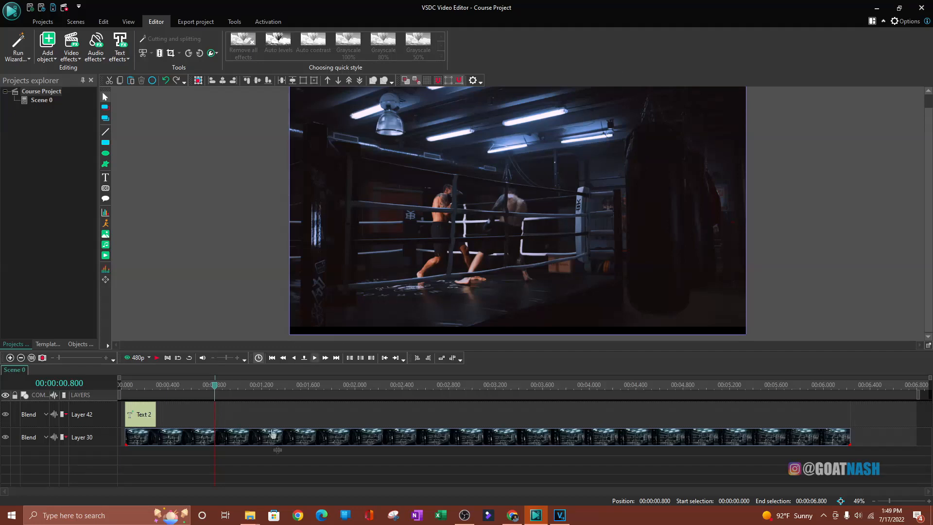
Add the audio file As You Fade Away - NEFFEX from the file explorer below the video layer and align it with the scene start
mouse_move(249, 515)
click(291, 403)
drag(499, 189, 170, 455)
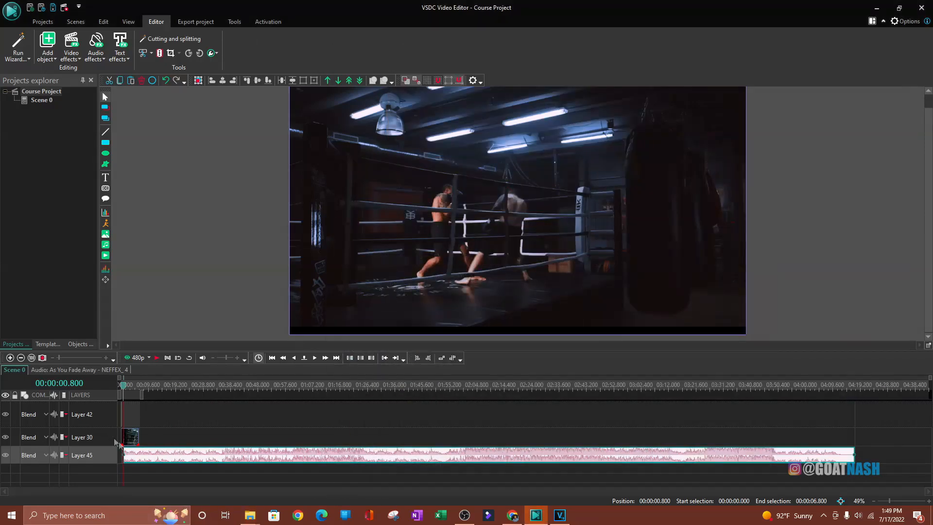
drag(139, 459, 120, 462)
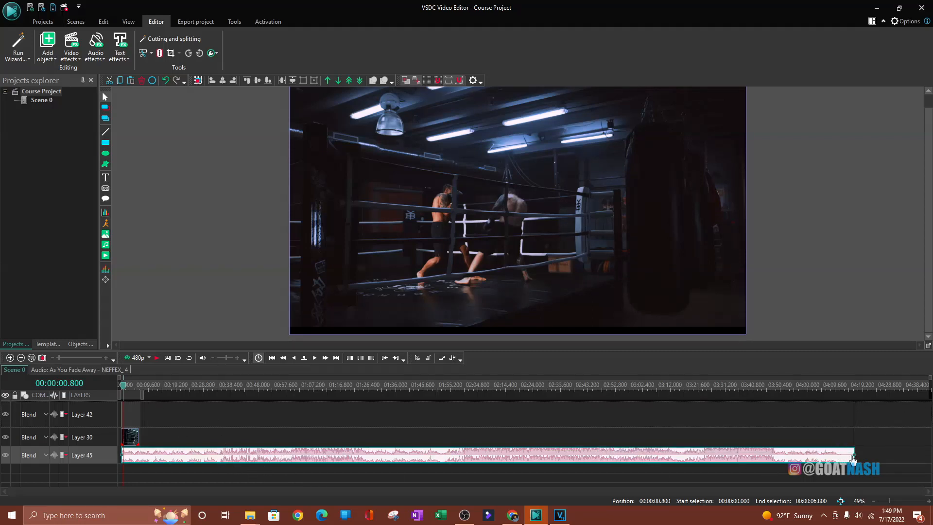
Trim the end of the music track so it runs only slightly longer than the boxing clip, about 6.5 seconds
drag(853, 454, 142, 458)
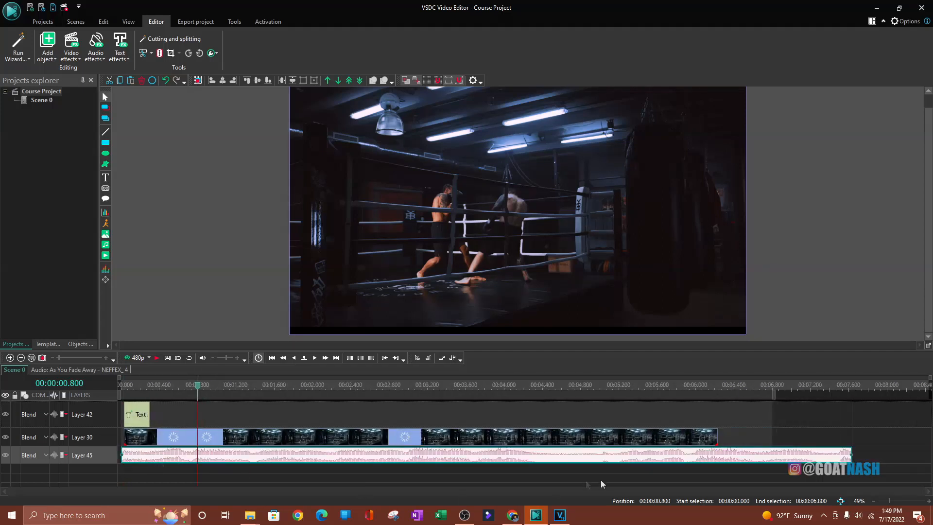
drag(853, 455, 740, 455)
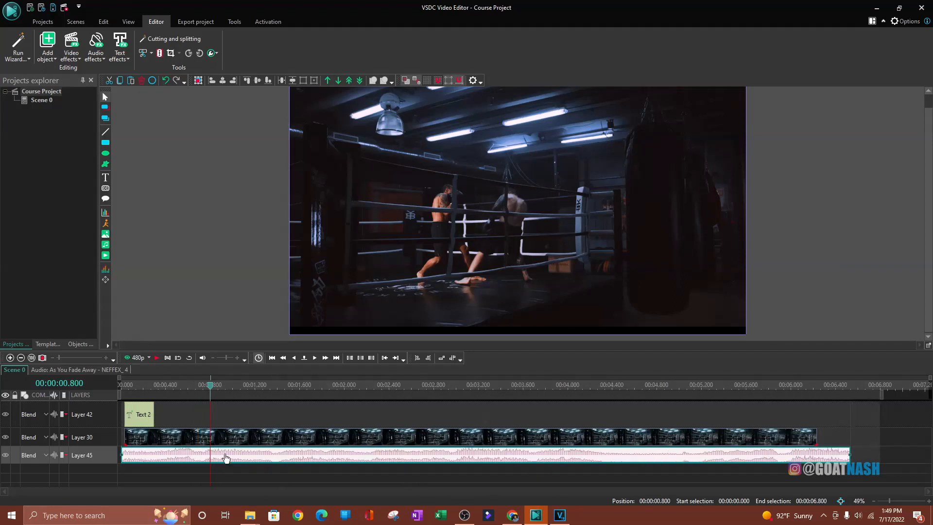
mouse_move(231, 460)
mouse_down()
mouse_move(273, 460)
mouse_move(226, 459)
mouse_up()
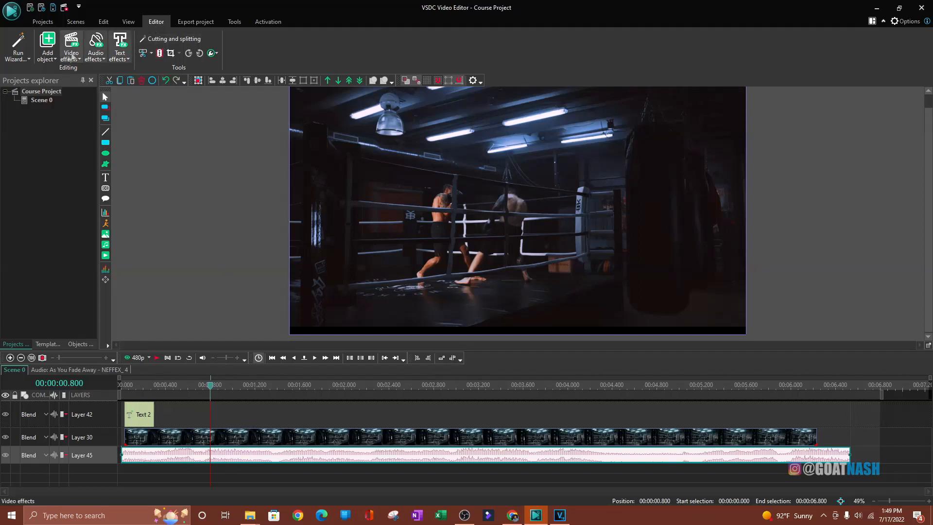
Normalize the music track's audio to a level of 80%, applying the change to the object's Volume property
click(95, 54)
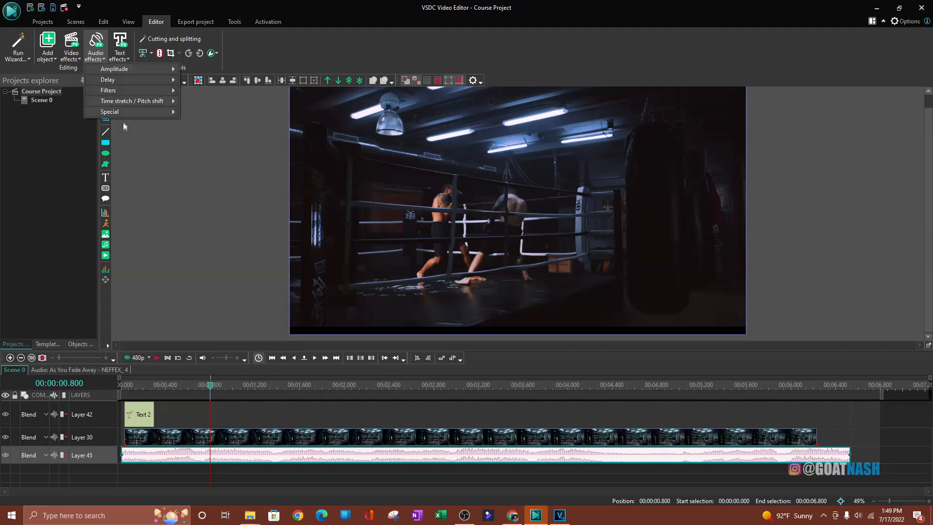
mouse_move(102, 70)
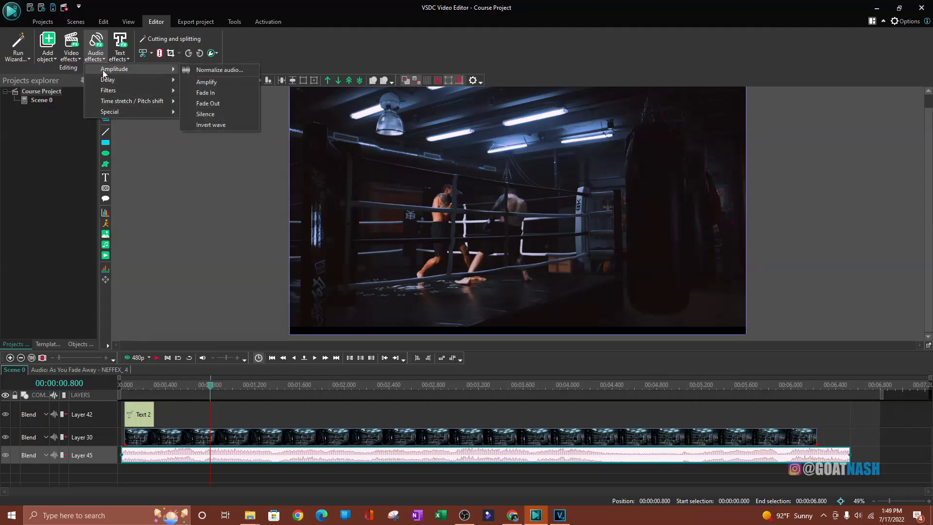
click(206, 71)
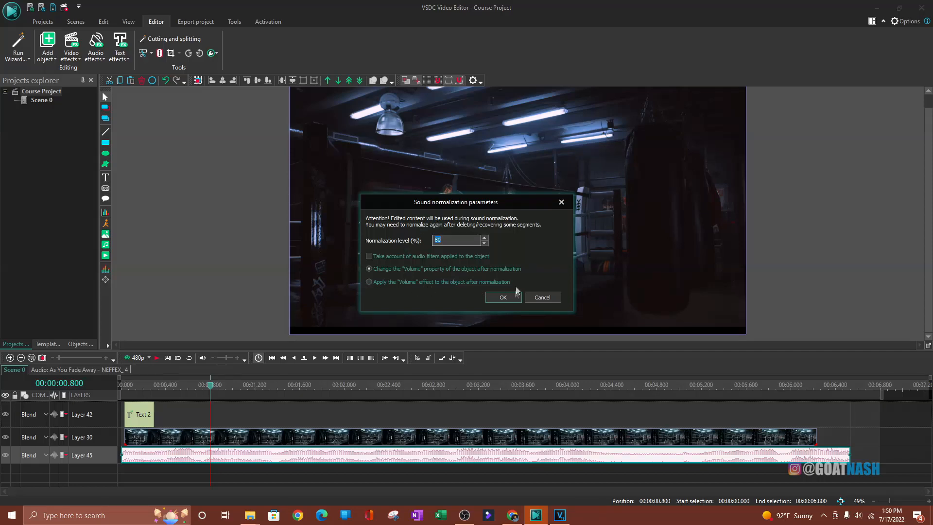
click(503, 297)
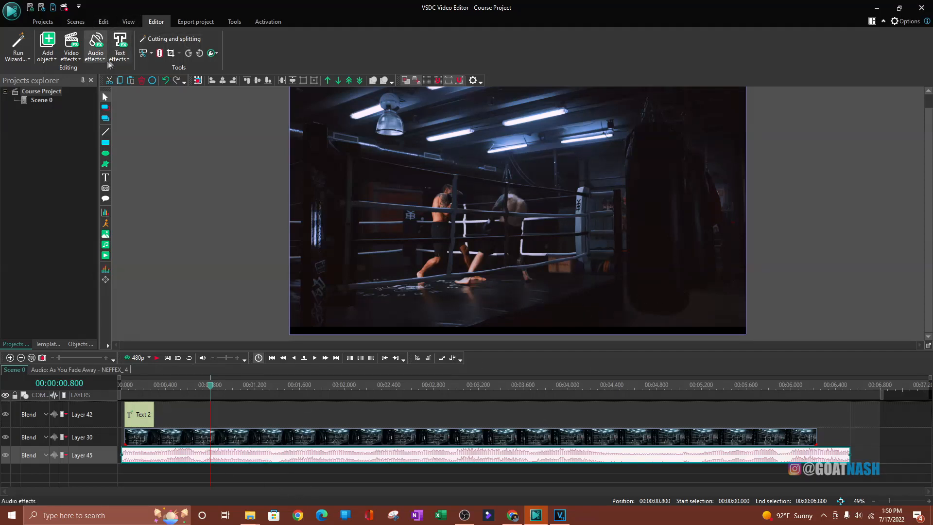
Add a Fade In amplitude effect to the music, positioned from the start of the scene on a new layer
click(96, 51)
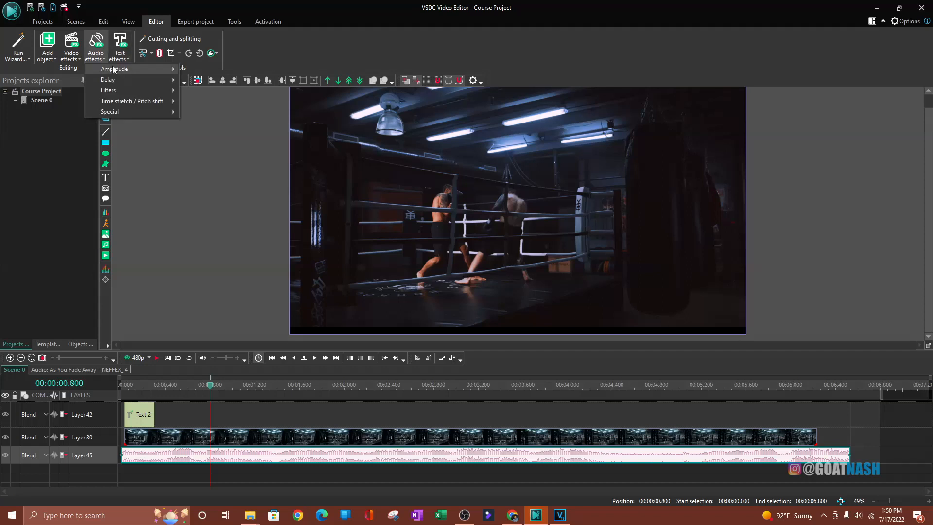
mouse_move(153, 71)
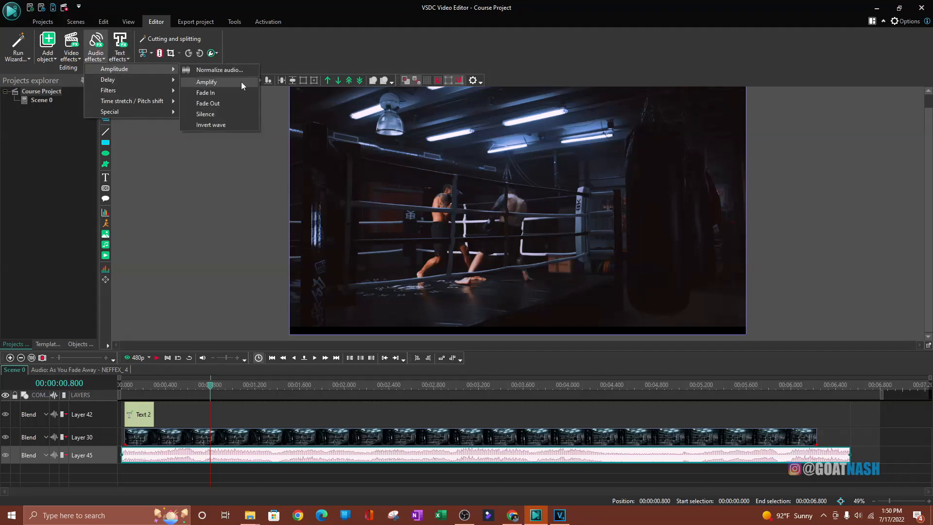
click(206, 95)
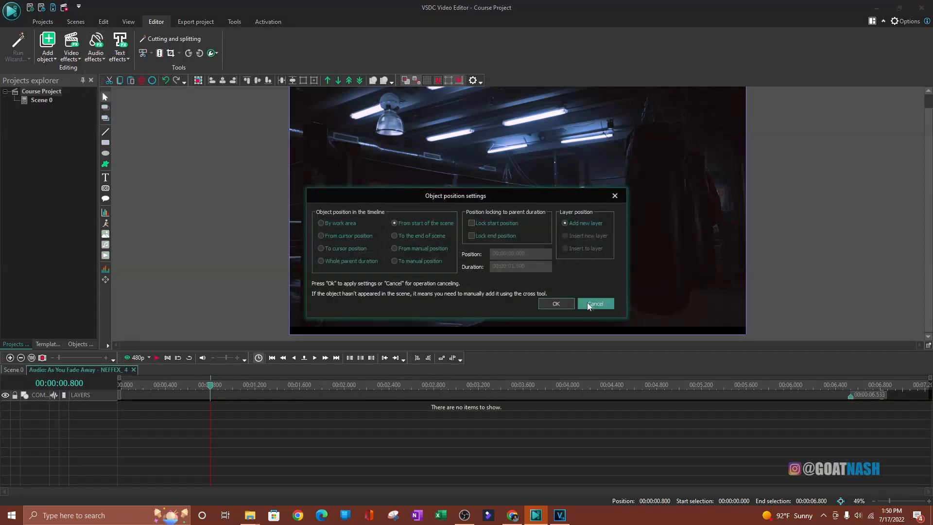
click(556, 303)
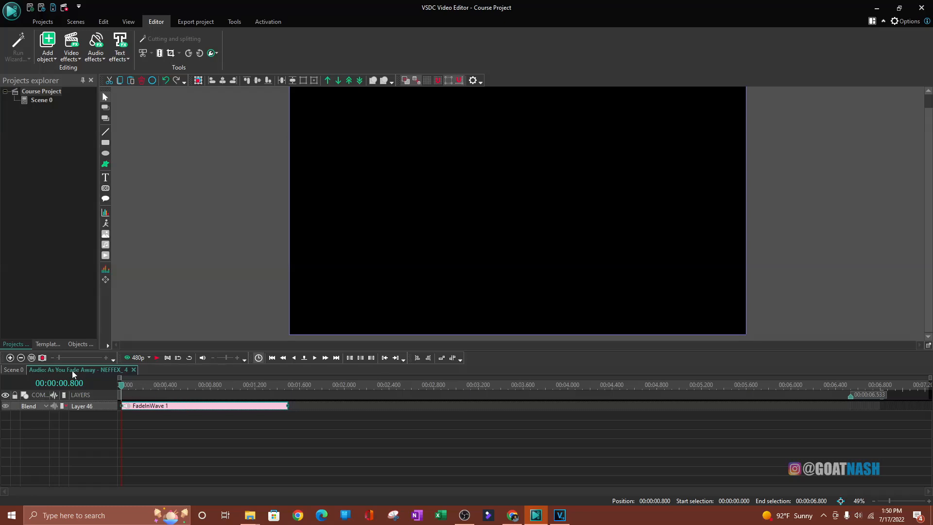
Reopen the music track's effects from the scene and add a Fade Out positioned to the end, with start and end locked to the parent duration
click(13, 369)
click(120, 372)
click(132, 370)
click(17, 370)
double_click(138, 459)
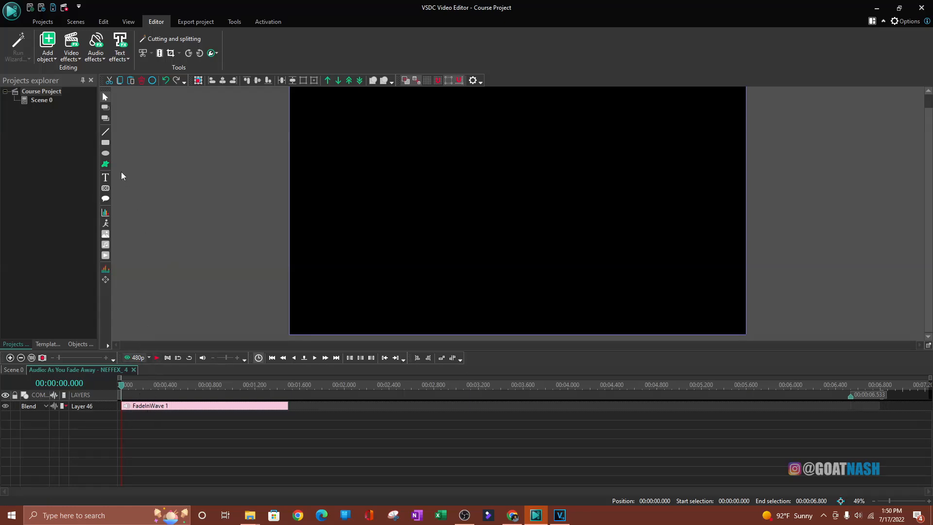
click(92, 59)
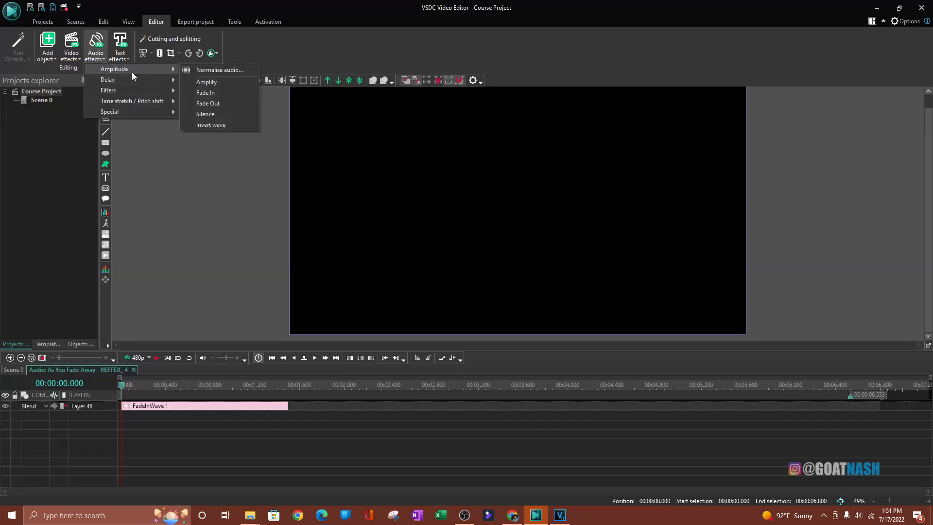
click(212, 104)
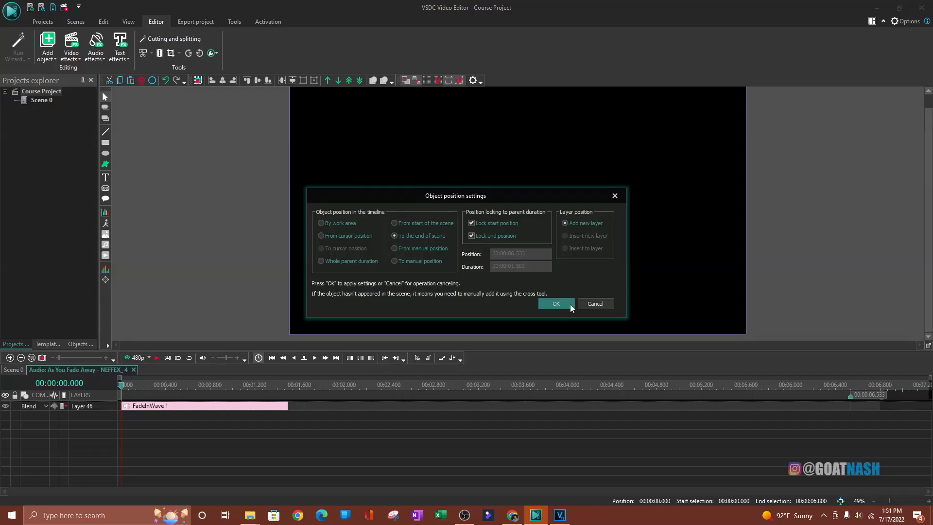
click(556, 303)
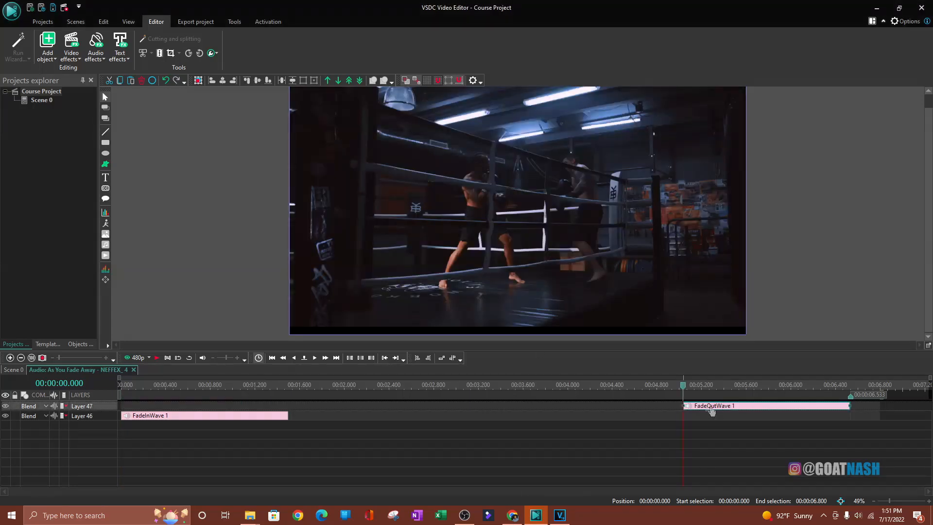
Browse the audio effect groups available for the music, including Filters, and return to the main scene
click(12, 369)
click(87, 59)
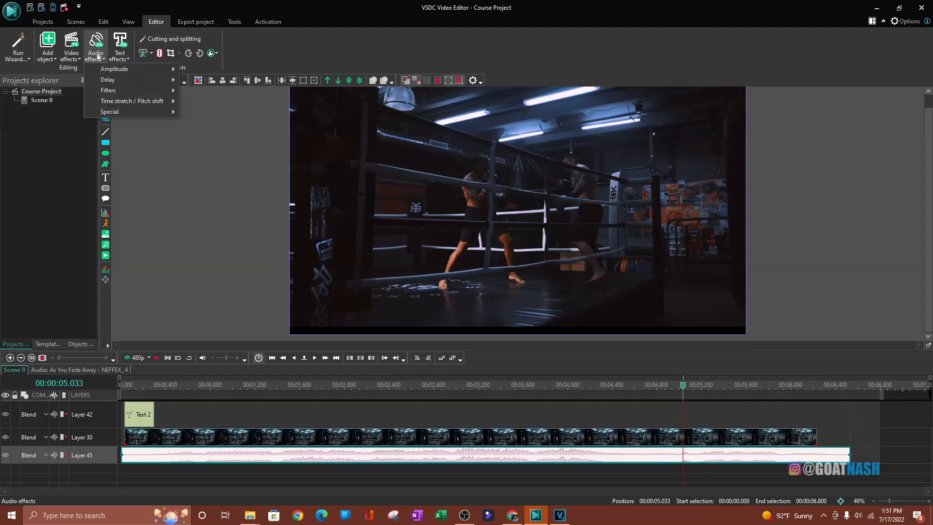
mouse_move(118, 68)
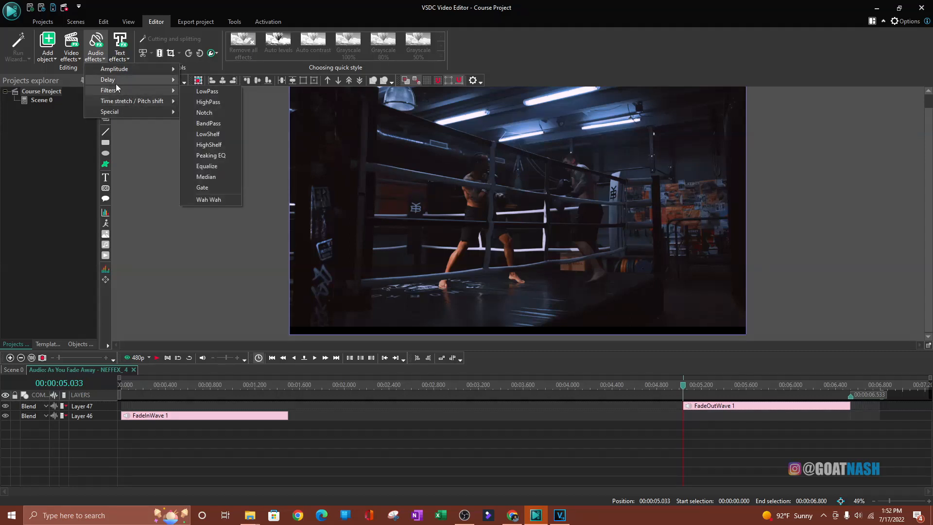
click(13, 369)
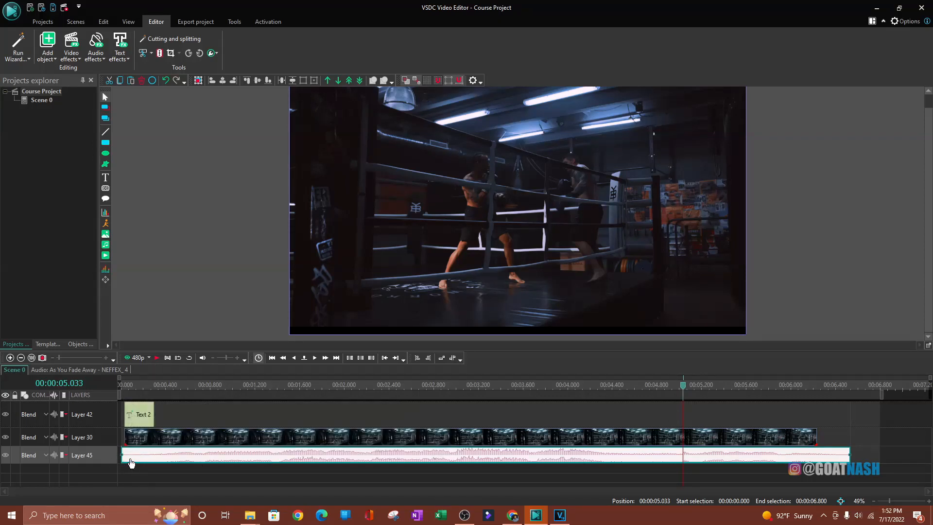
Review the finished scene's music, title and boxing clip layers by selecting them on the timeline
double_click(89, 456)
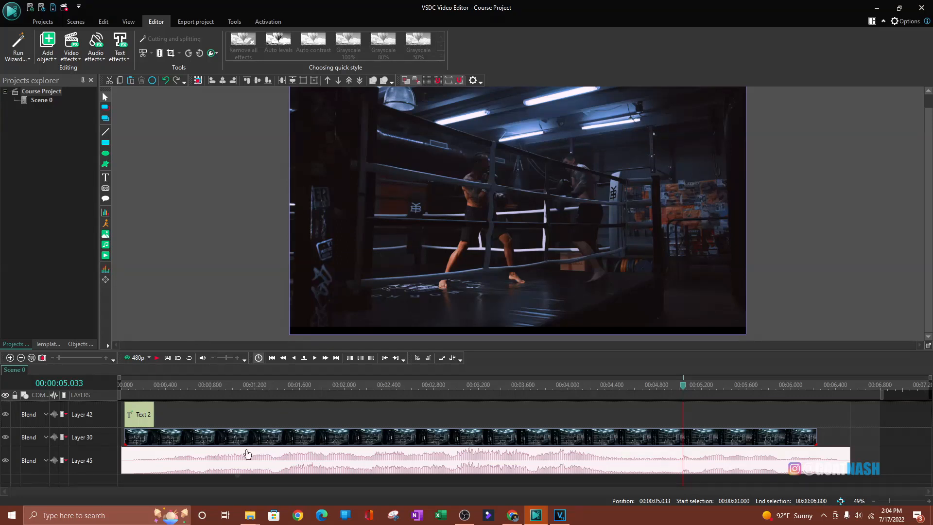
click(138, 417)
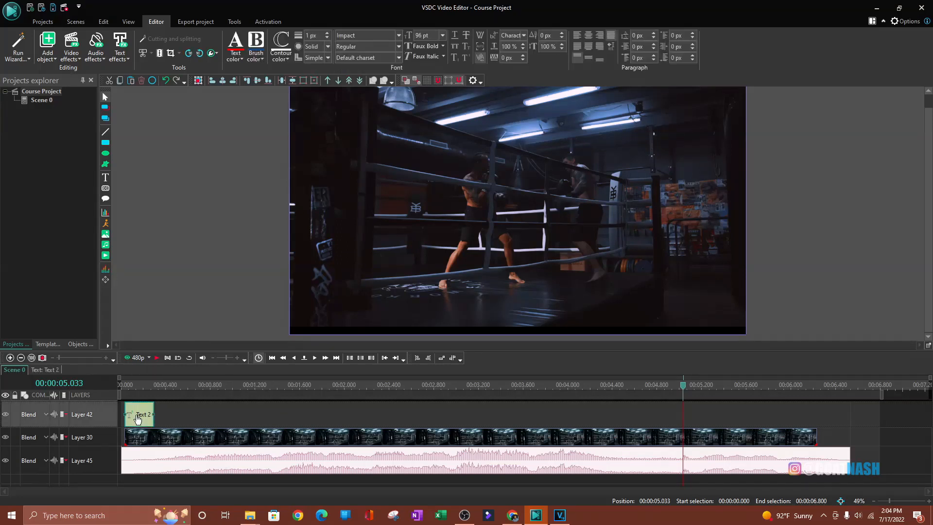
click(233, 437)
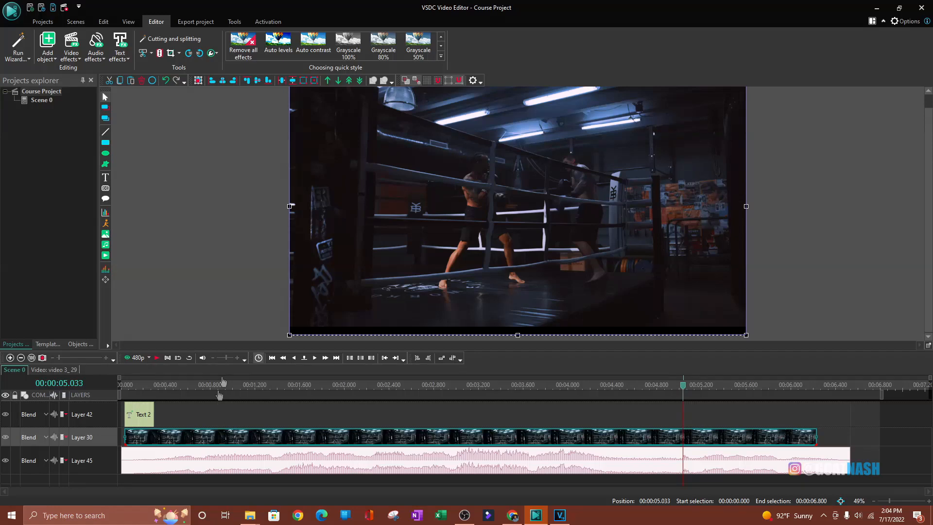
Set up the project export for Web in YouTube format, saving the output as Course Project in the Resources folder
click(199, 23)
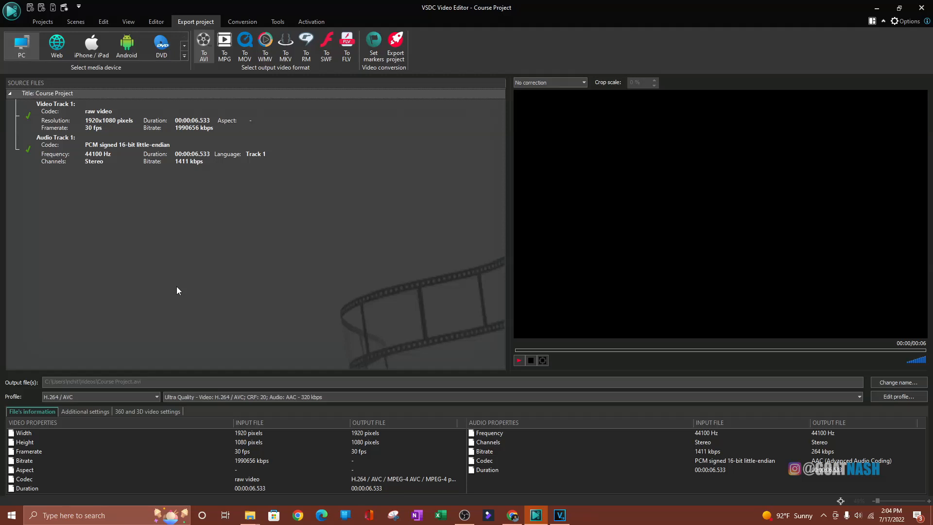
click(55, 55)
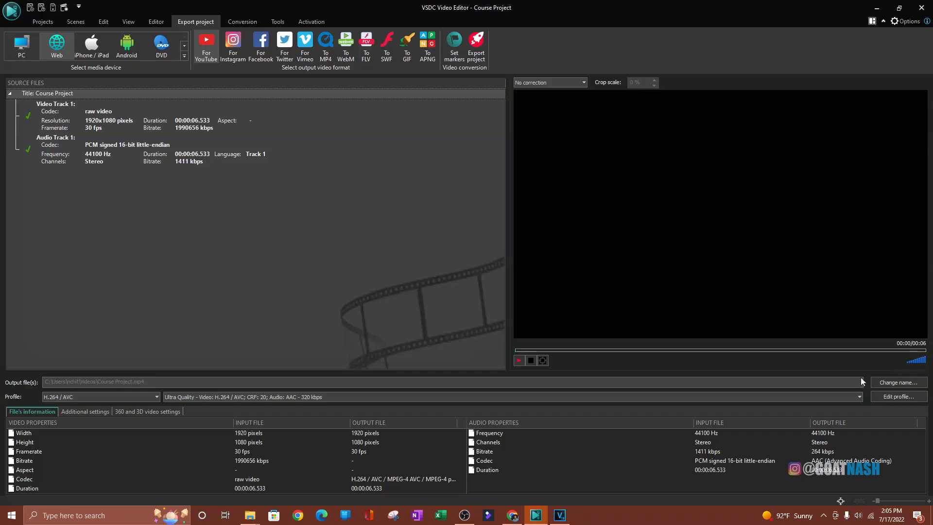
click(880, 384)
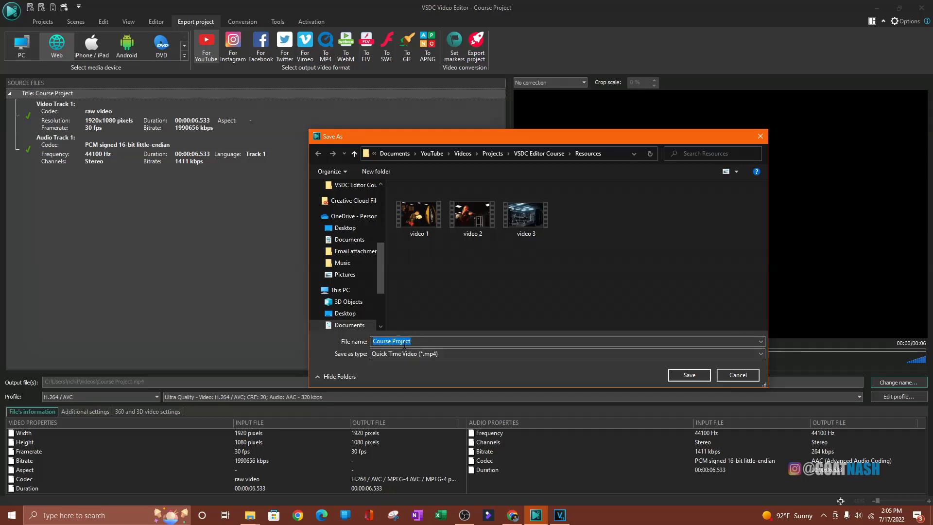
click(700, 375)
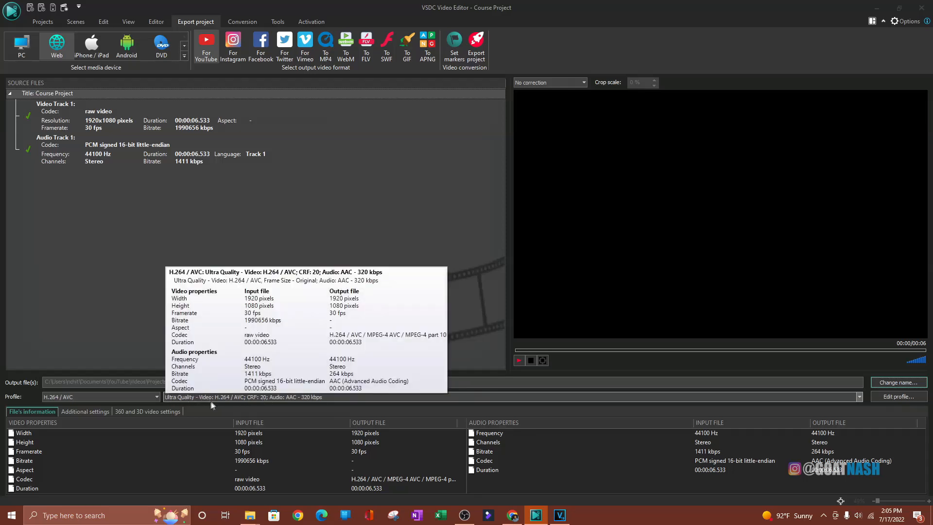
Edit the YouTube export profile to 1920 x 1080 pixels, 71 % quality and 30 fps, and apply it
click(892, 396)
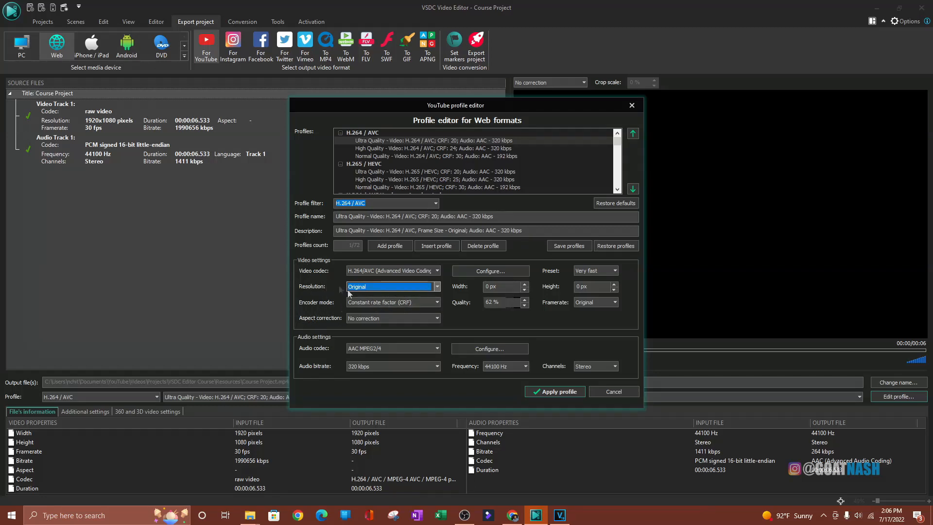
click(438, 287)
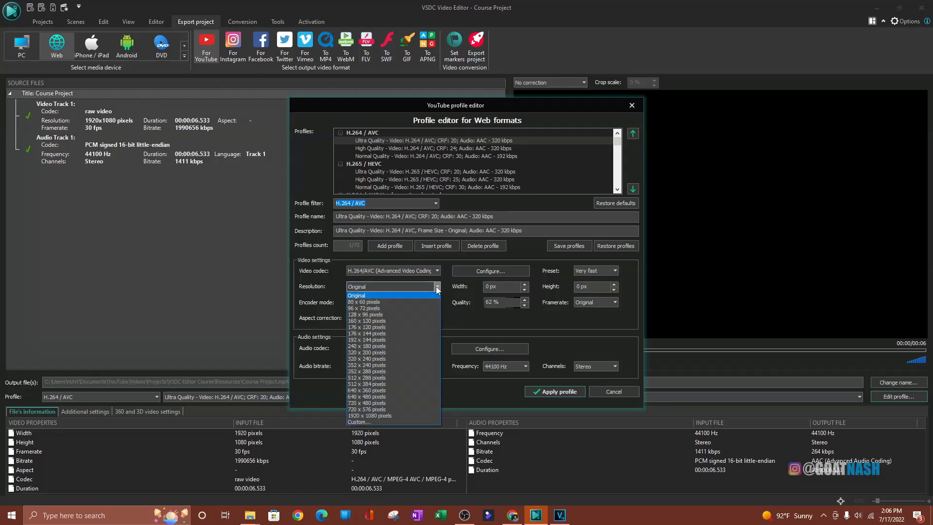
click(382, 417)
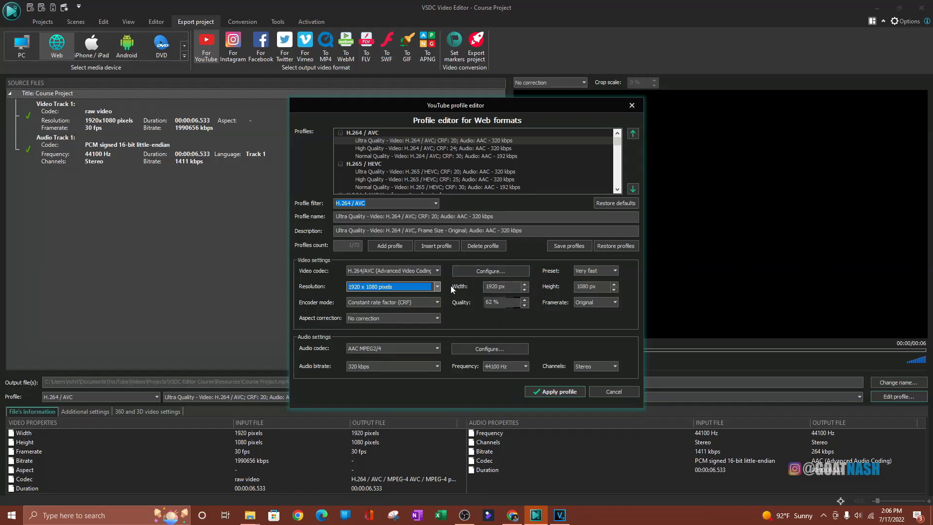
click(524, 299)
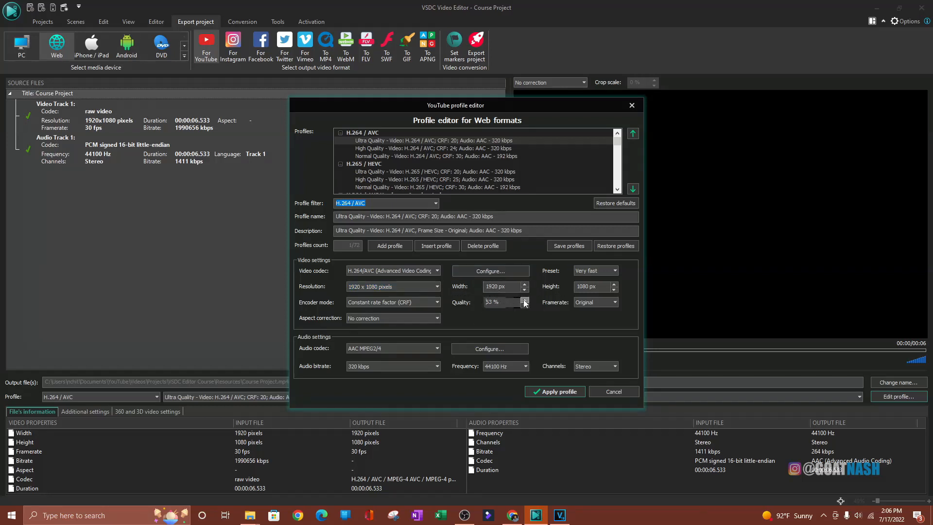
click(524, 299)
click(524, 300)
click(615, 303)
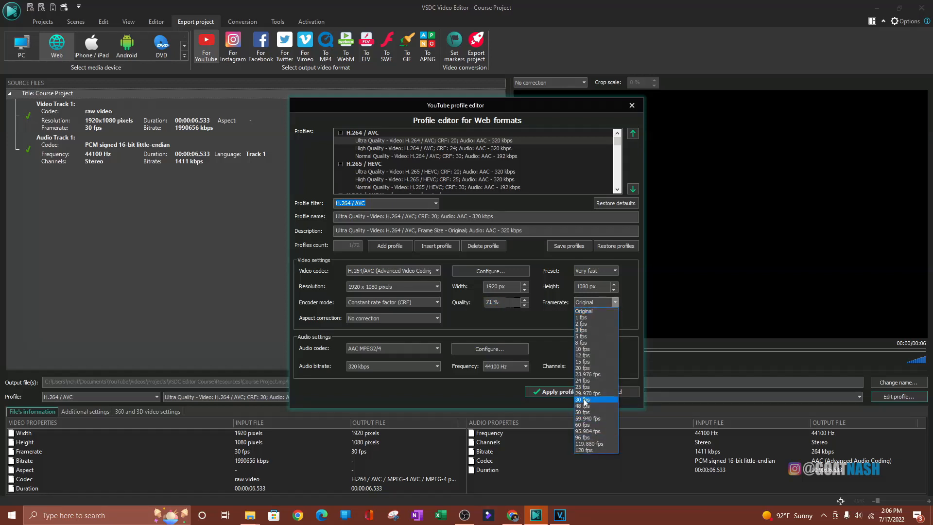
click(584, 399)
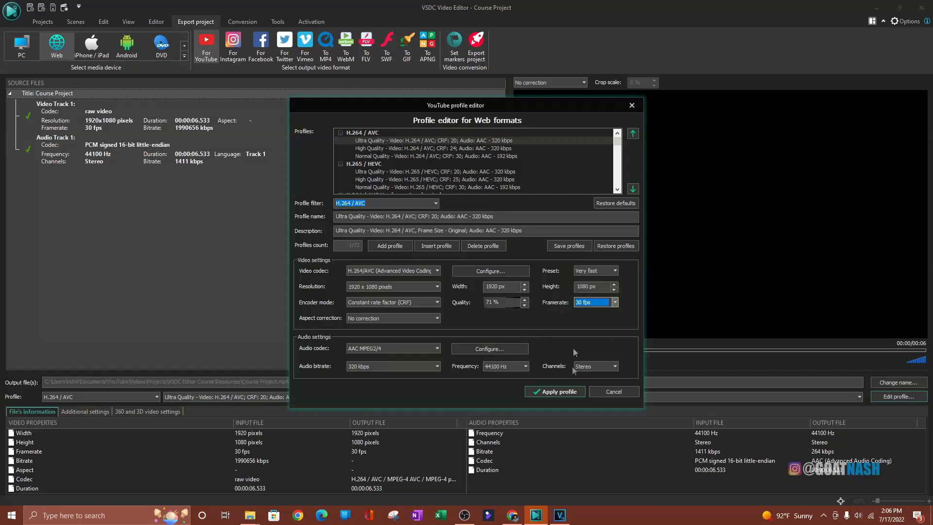
click(552, 392)
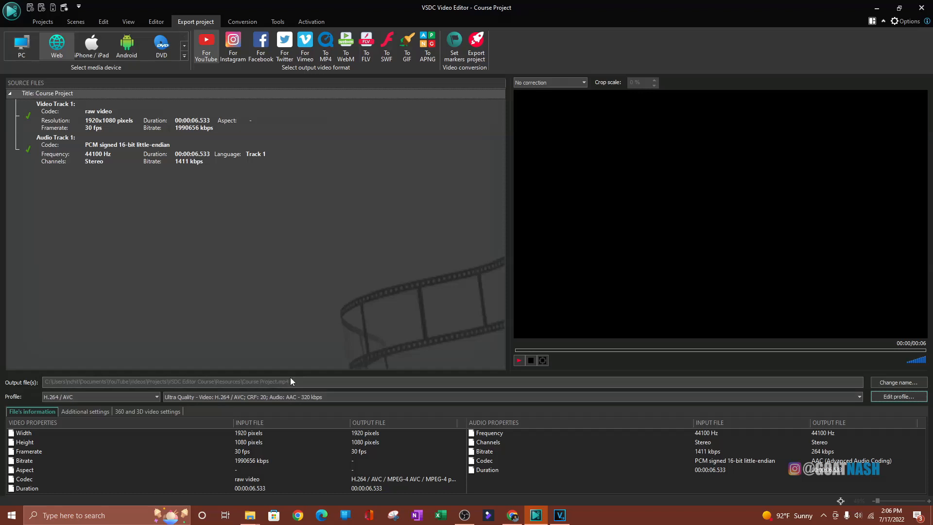
Export the project and accept the YouTube upload offer, closing the uploader without uploading
click(485, 54)
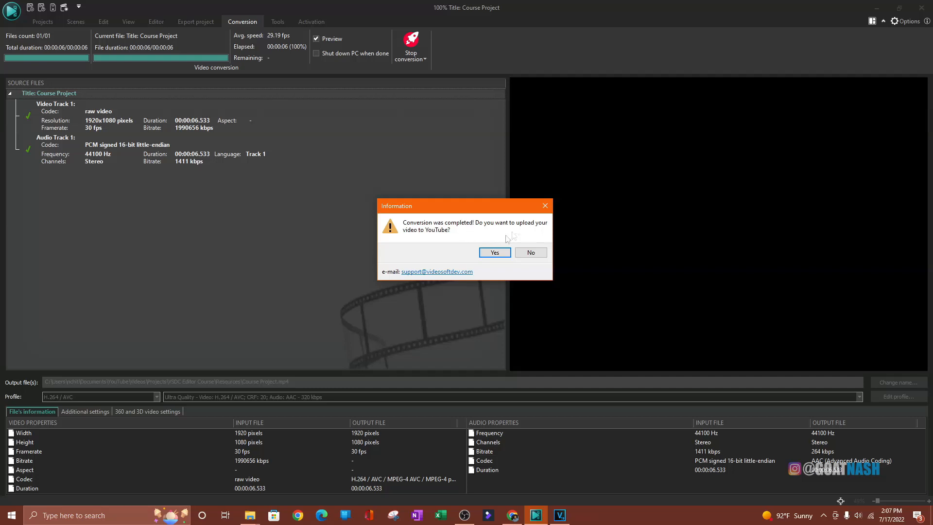
click(504, 251)
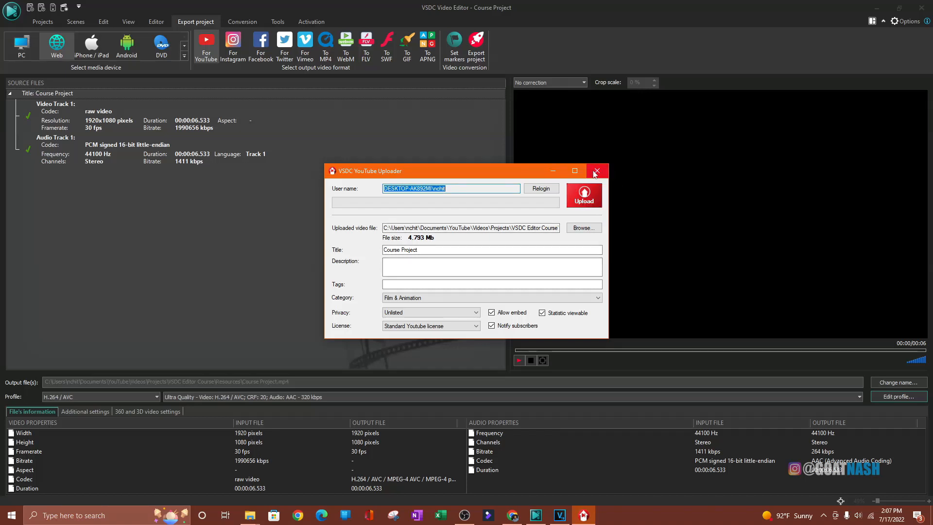
click(596, 171)
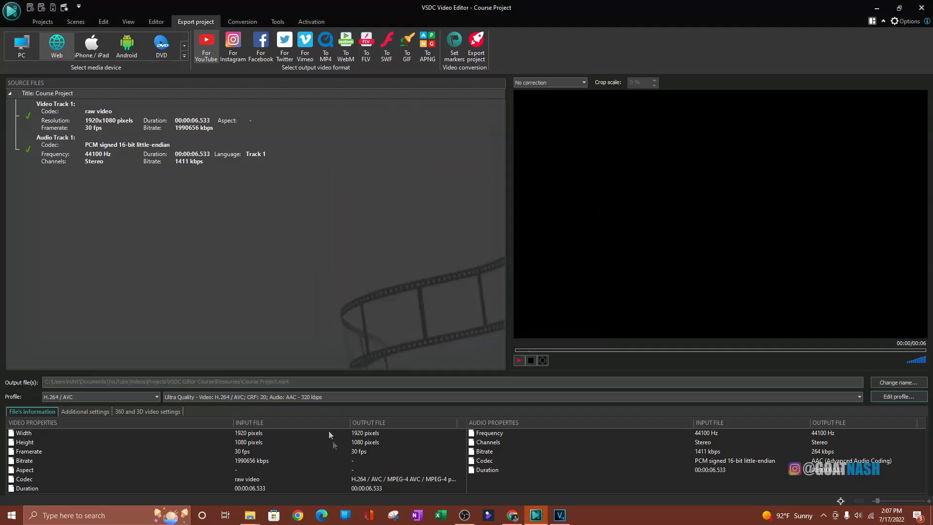
Play the exported Course Project video from the Resources folder in File Explorer, close it and return to VSDC Video Editor
click(250, 515)
click(232, 477)
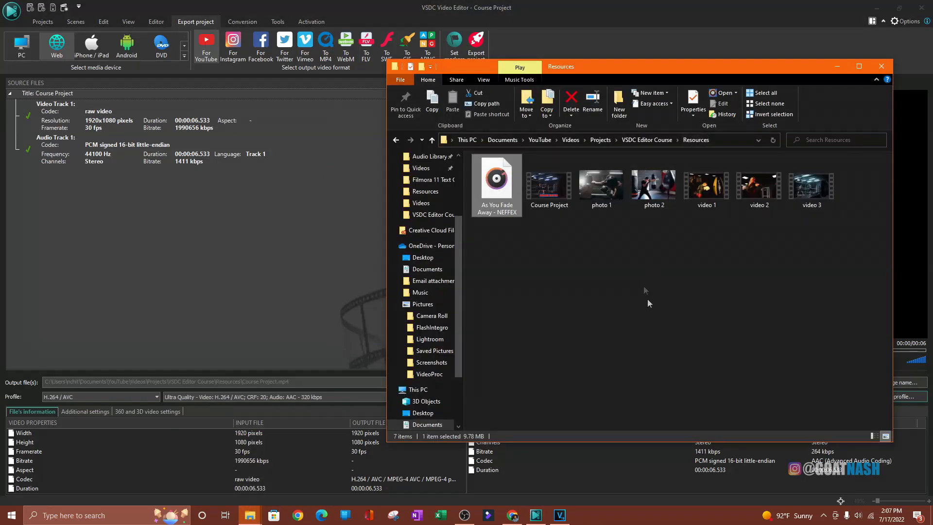
click(708, 279)
click(549, 194)
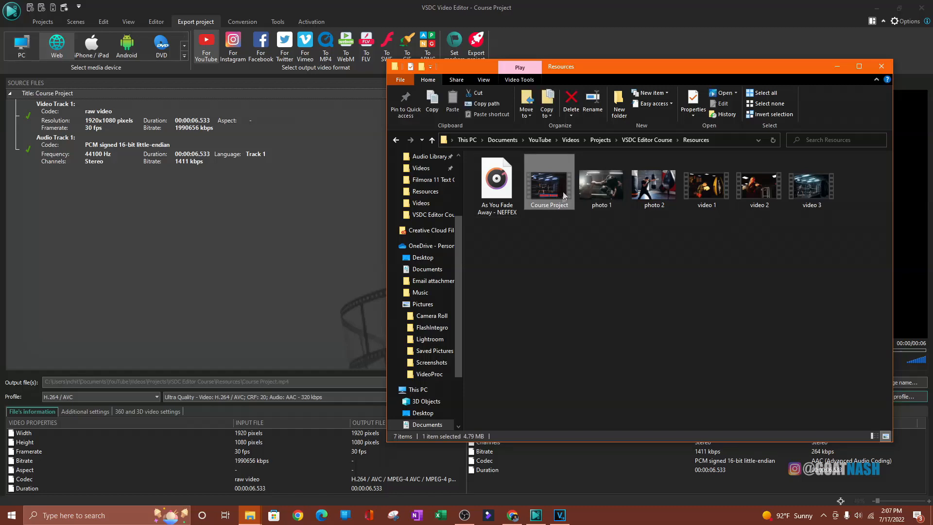
double_click(548, 194)
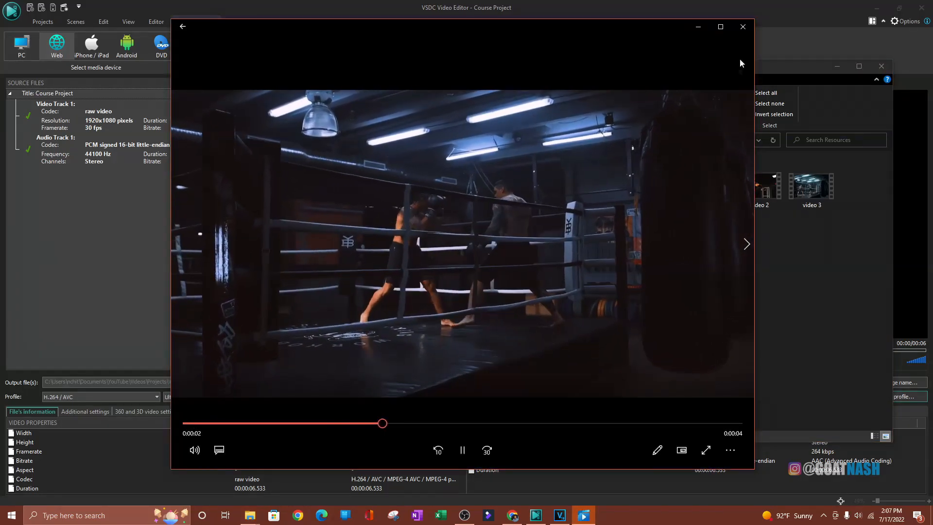
click(742, 26)
click(373, 241)
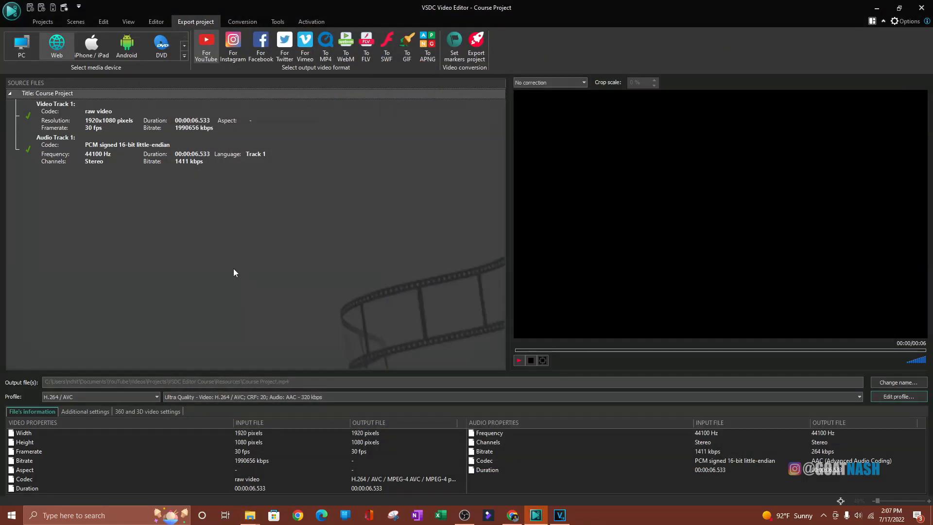
Switch the export target to PC and compare the H.264 / AVC quality profiles in the profile editor, ending on Ultra Quality
click(24, 45)
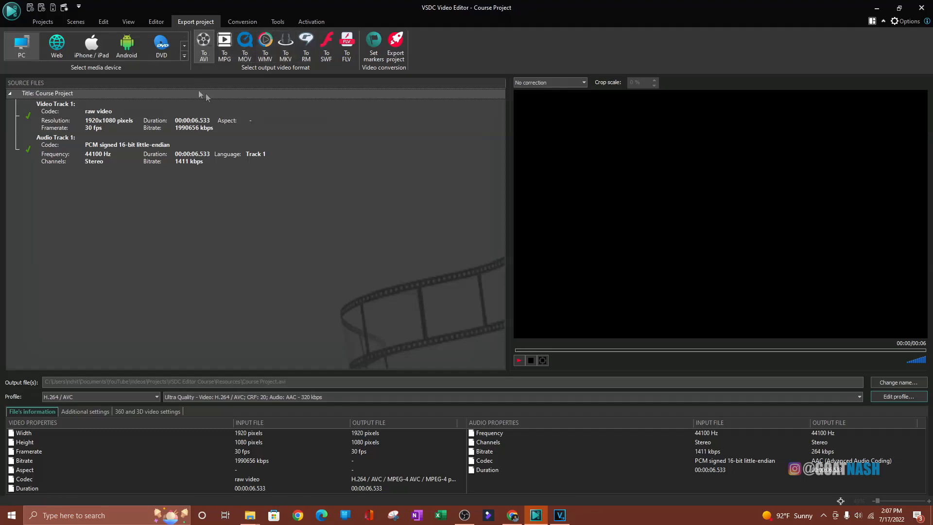
click(903, 398)
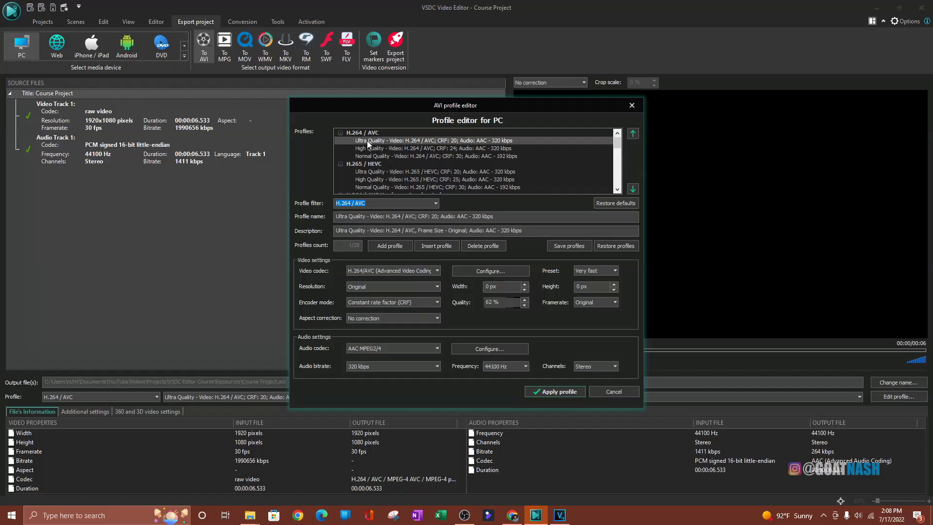
click(366, 156)
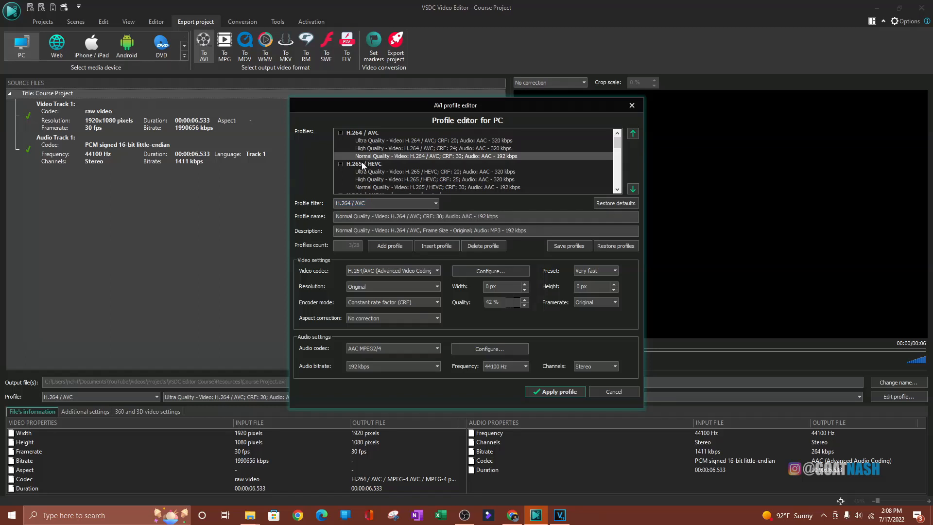
click(369, 148)
click(372, 141)
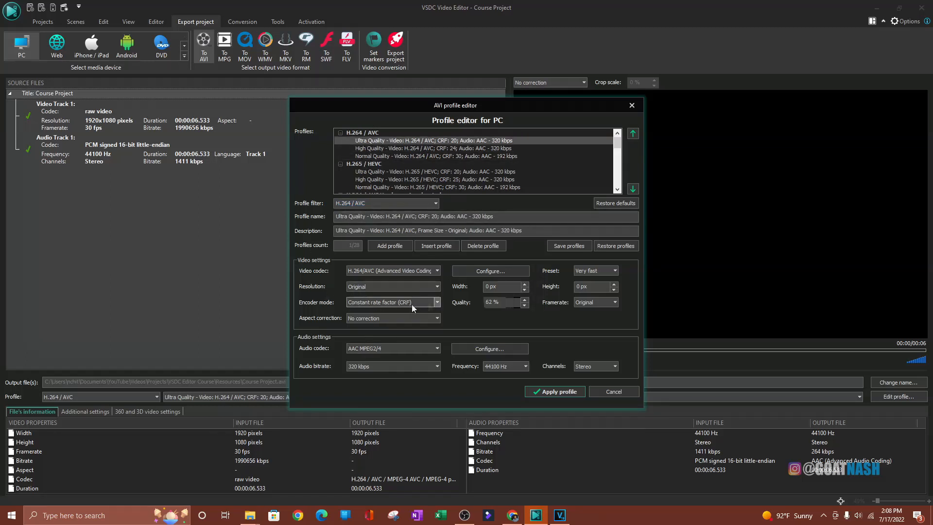
Check the AVI profile's resolution options, keep Original, set the framerate to 60 fps and apply the profile
click(437, 287)
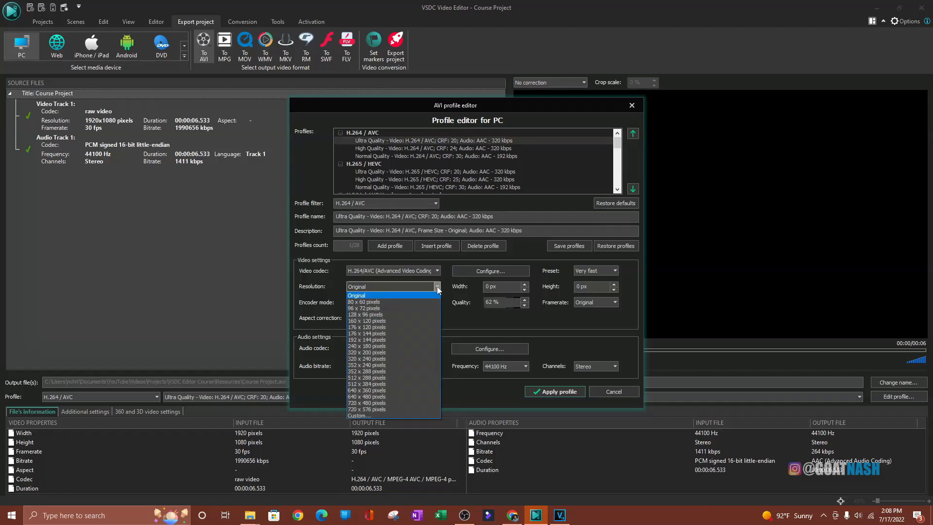
click(437, 287)
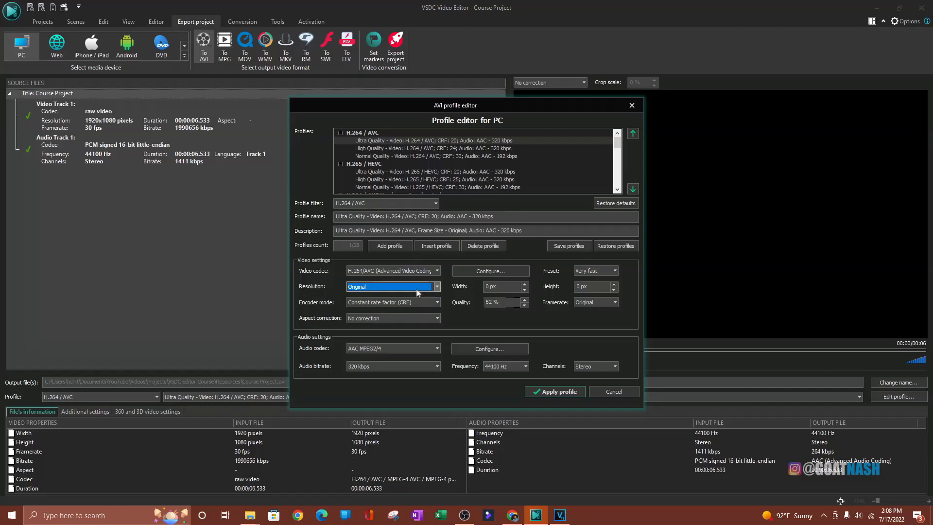
click(437, 289)
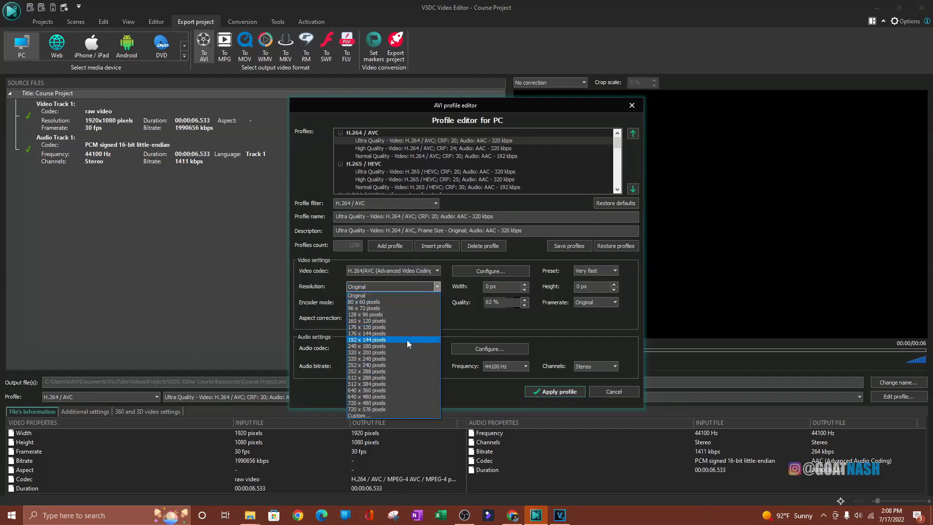
click(439, 287)
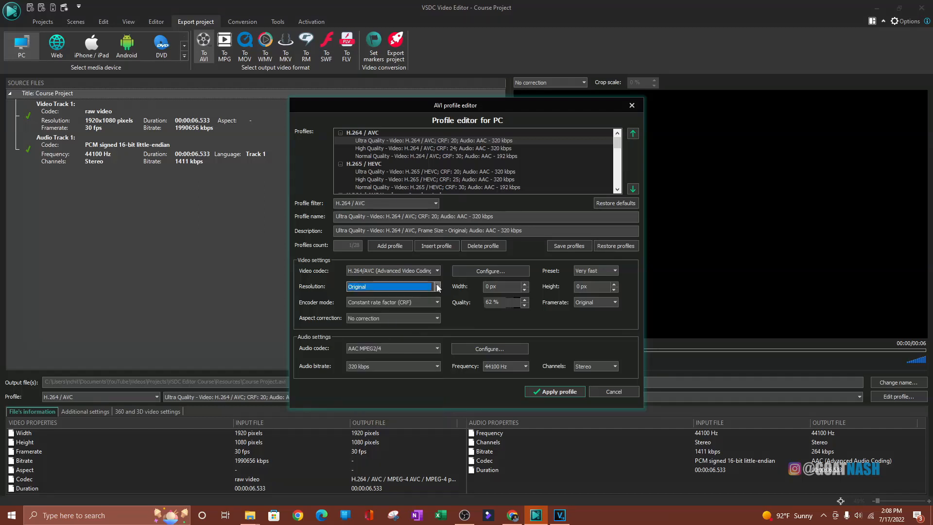
click(614, 303)
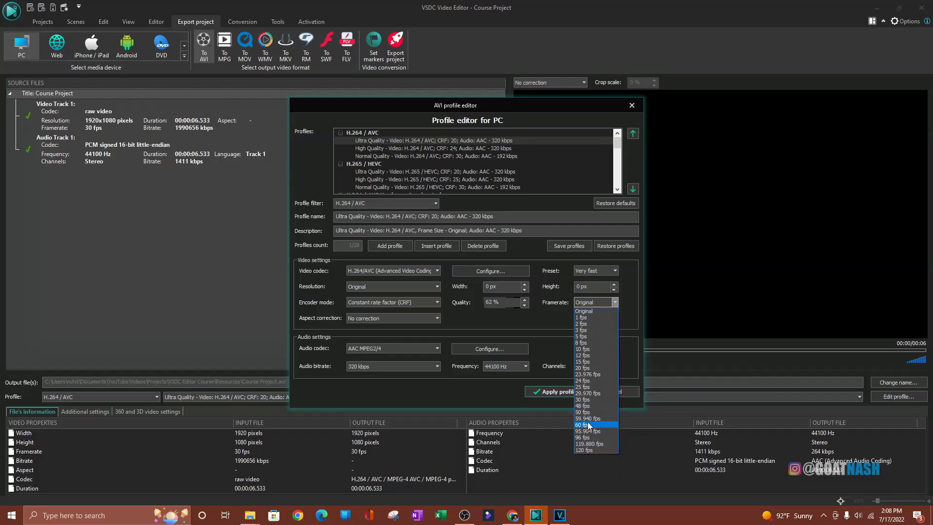
click(586, 425)
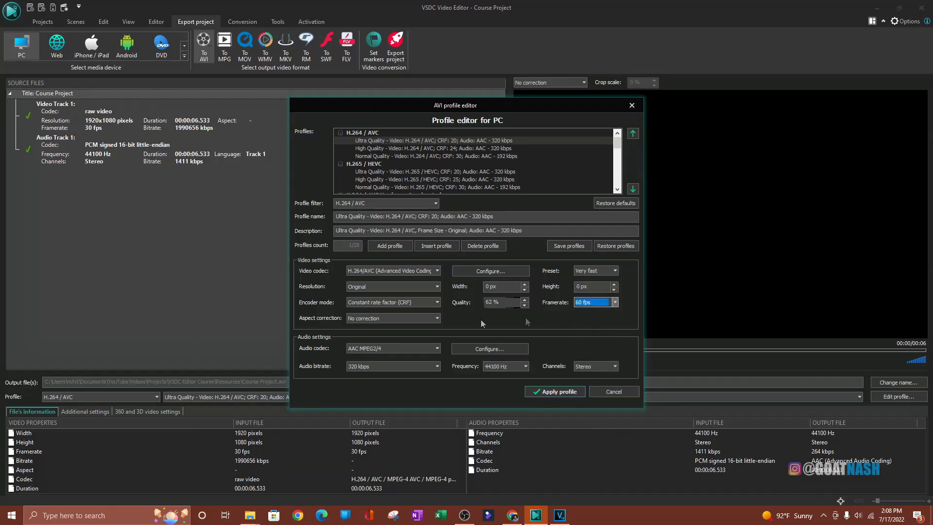
click(562, 391)
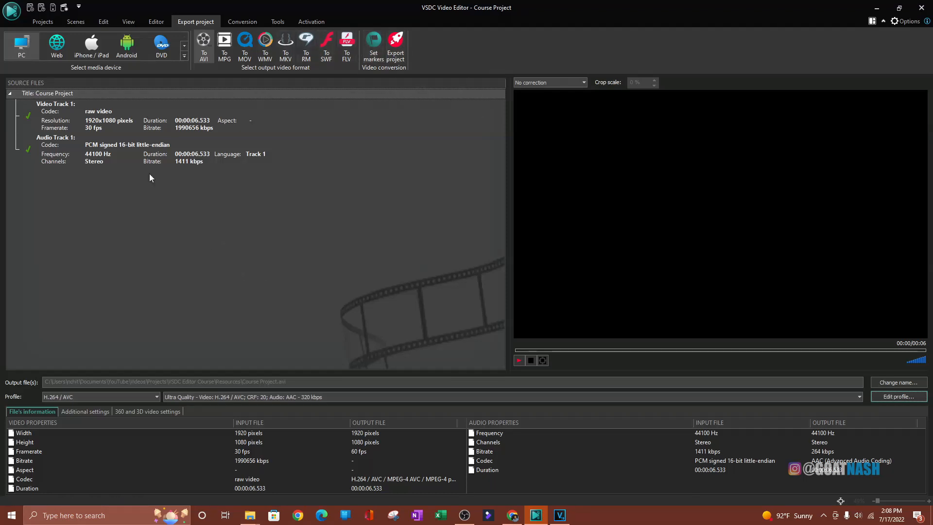
Look through the Web, iPhone / iPad, Android, DVD and remaining export device presets, and return to the scene
click(62, 42)
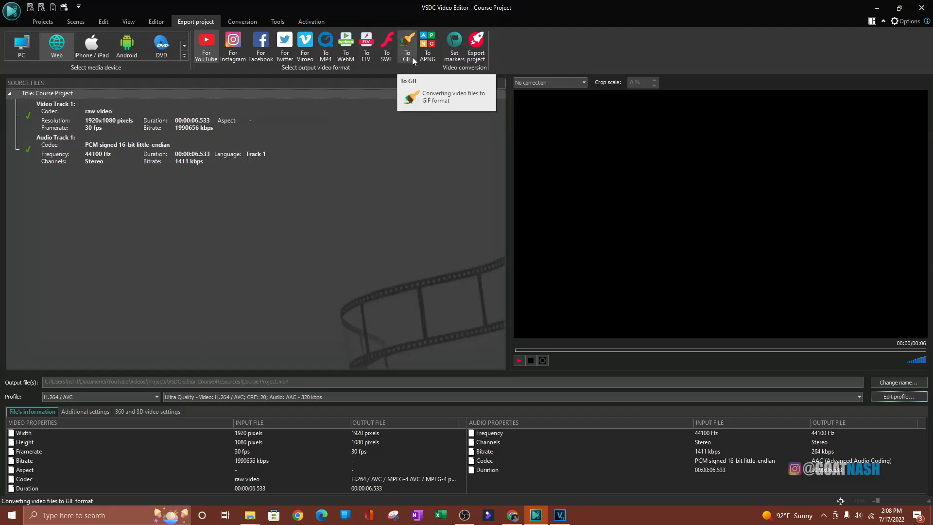
click(85, 49)
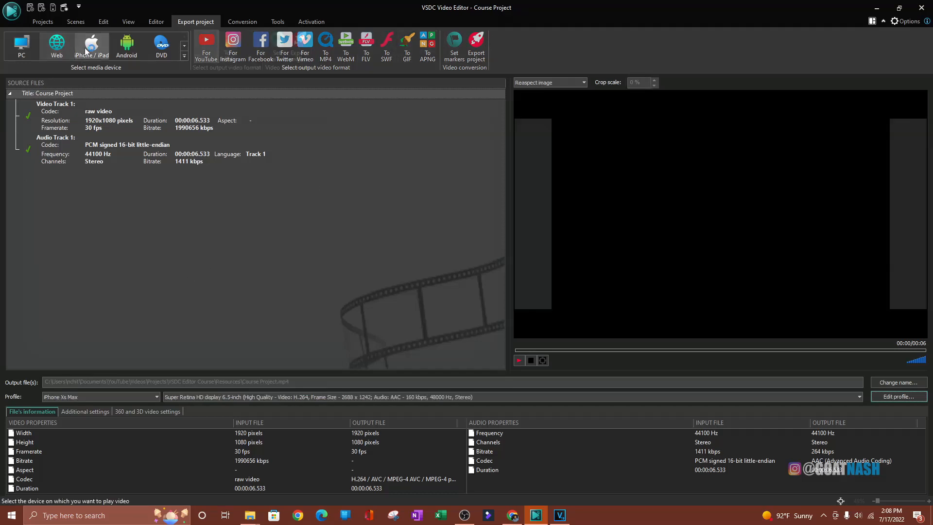
click(126, 45)
click(161, 49)
click(183, 45)
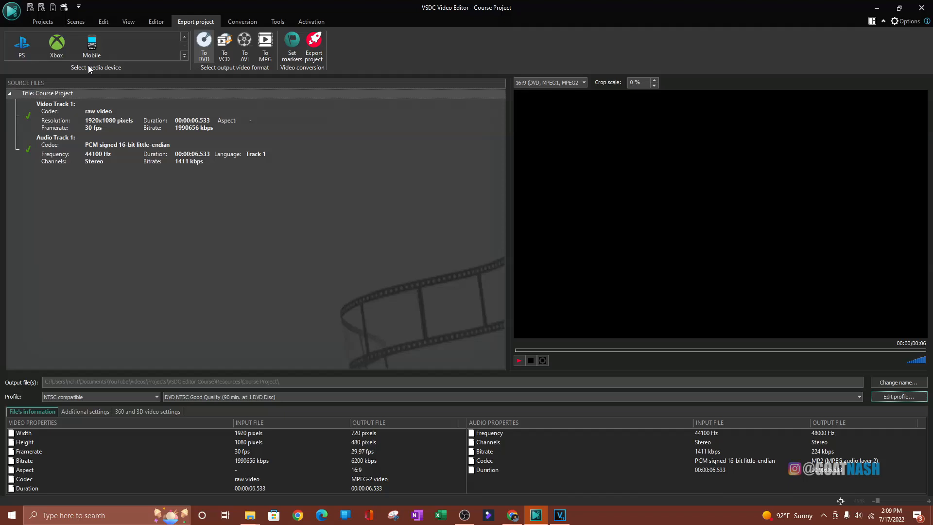
scroll(88, 65, up, 2)
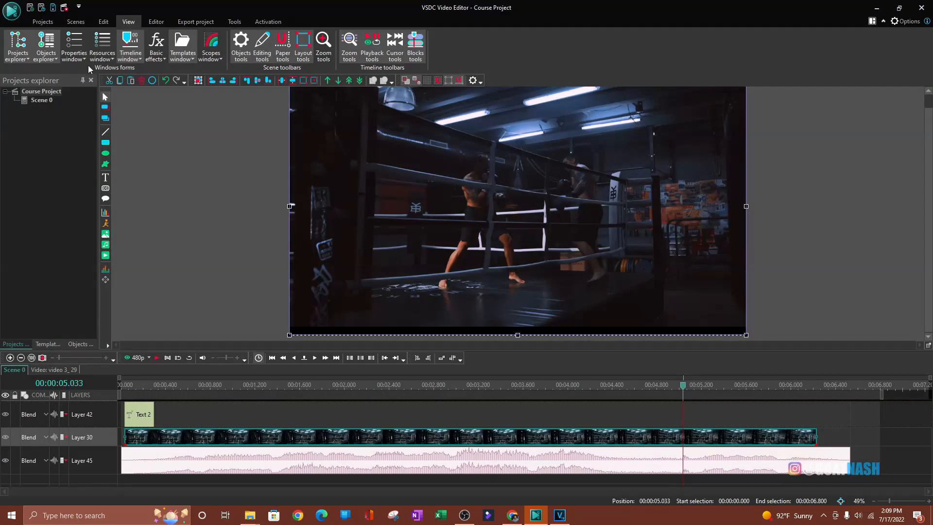